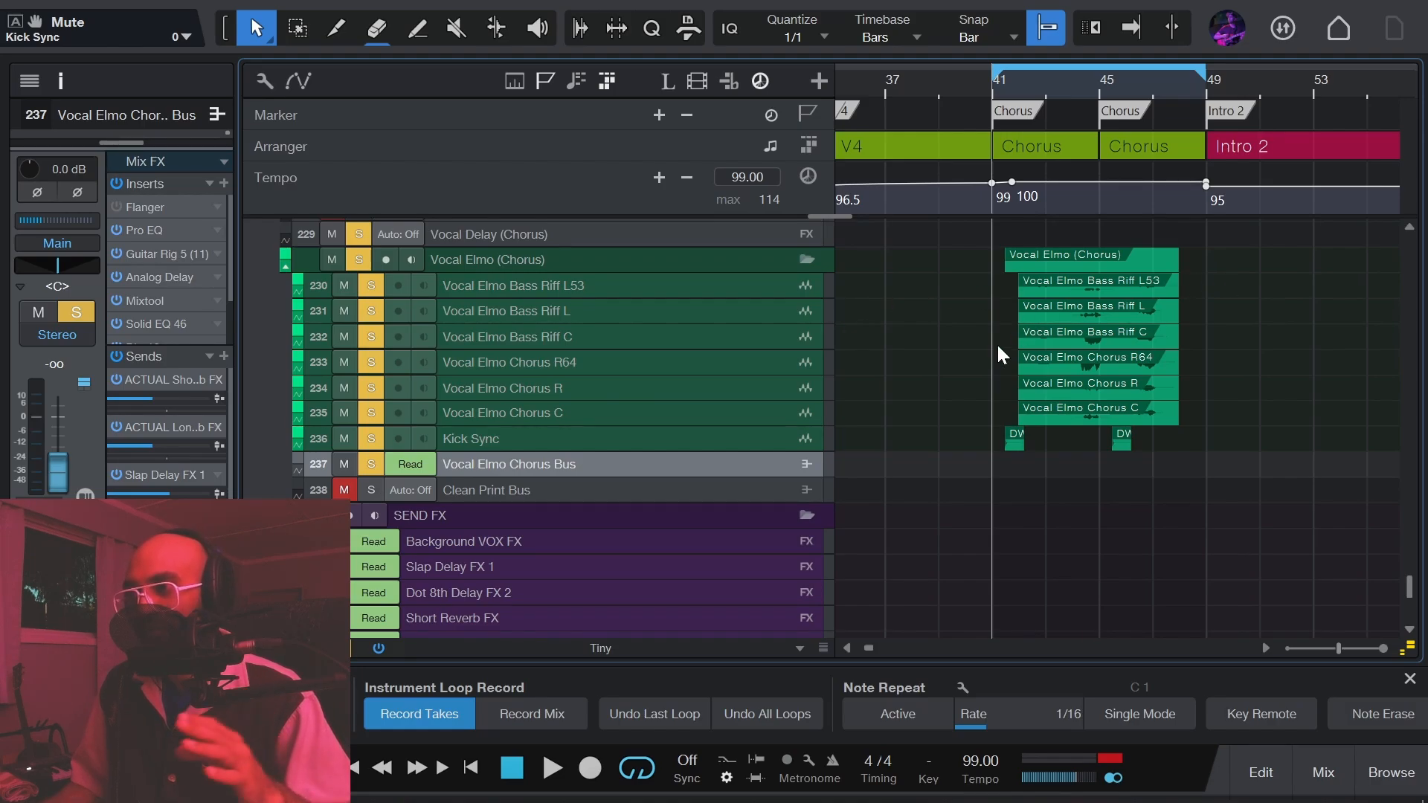
Examine the six Vocal Elmo audio tracks and the Kick Sync events across the chorus section.
left_click(666, 289)
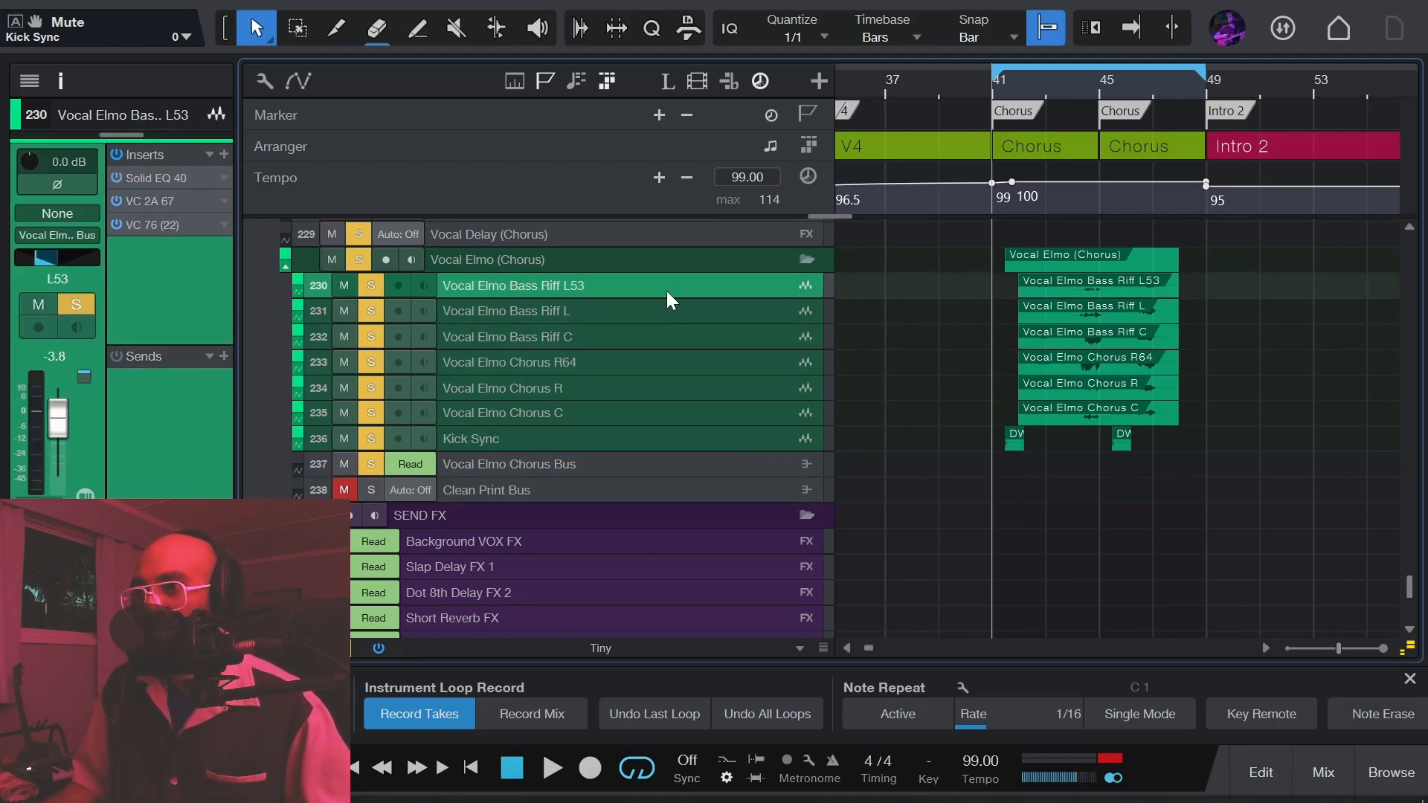
left_click(665, 414, "shift")
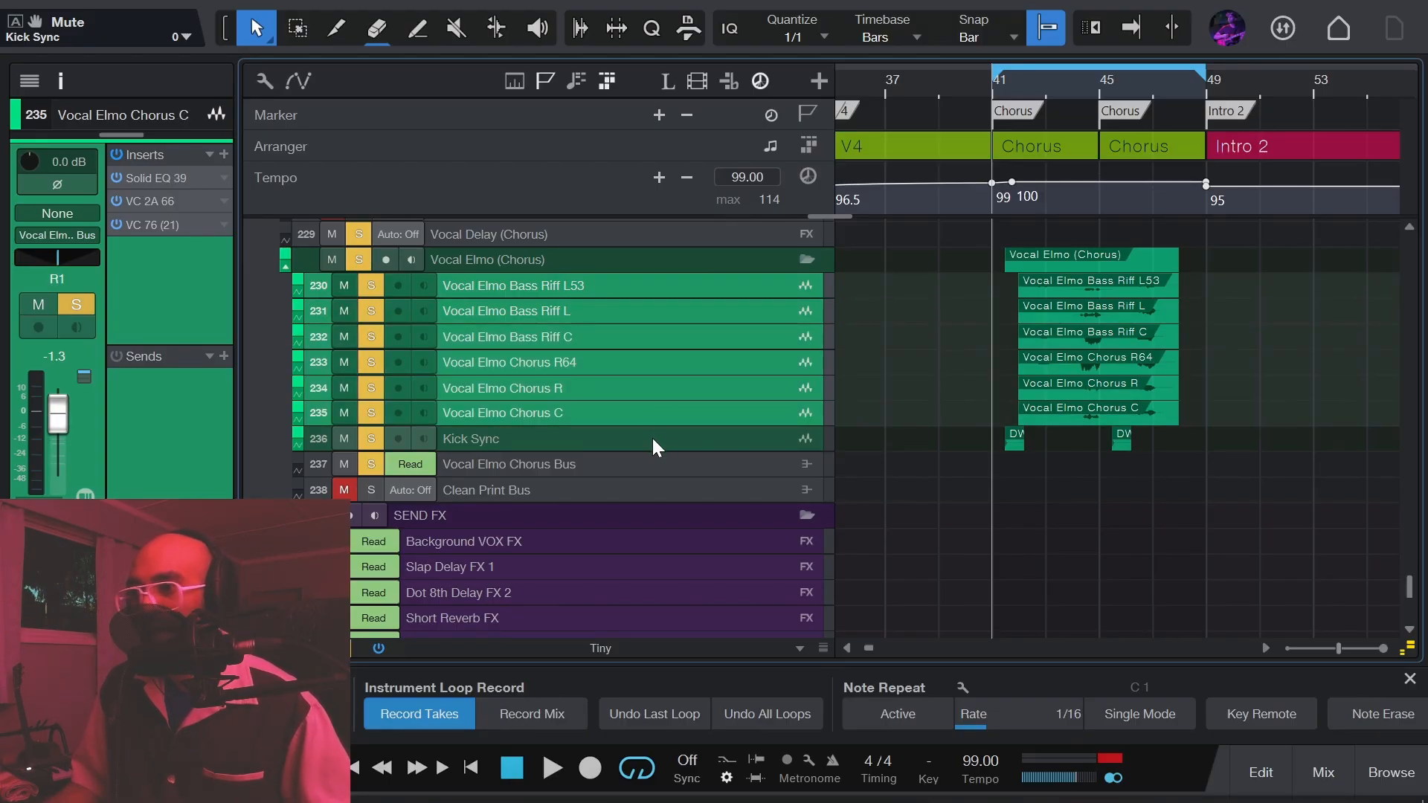
left_click(697, 447)
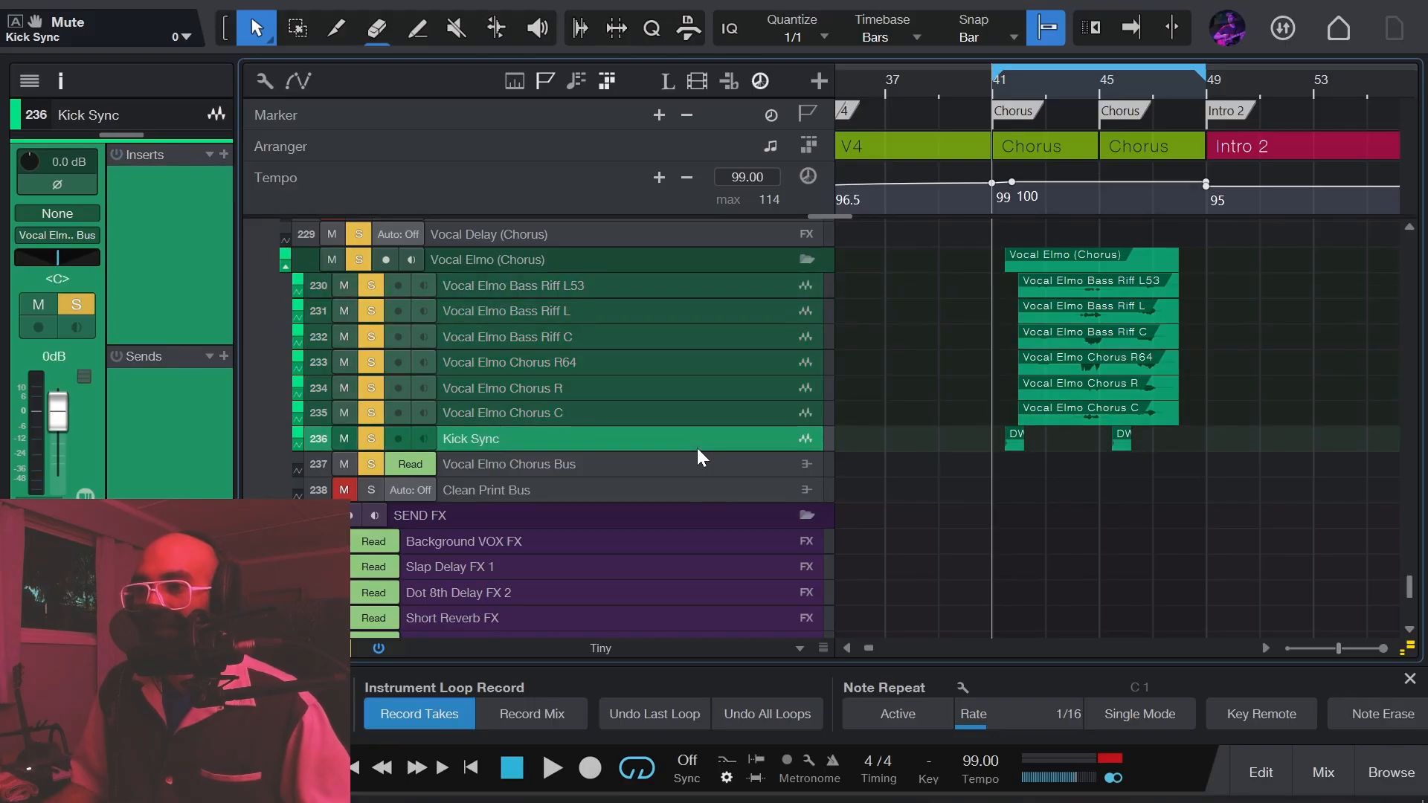
scroll(1021, 448, "up", 2)
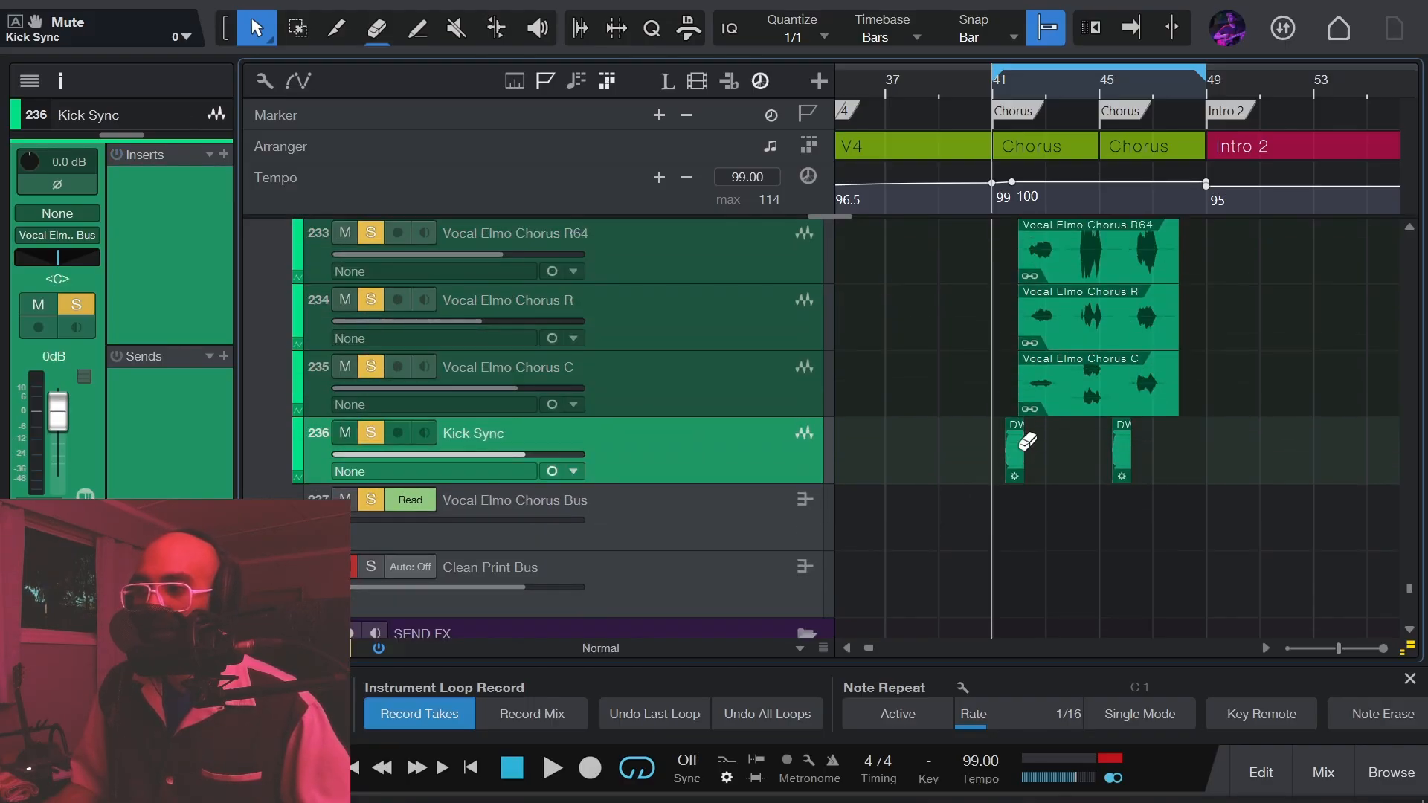
scroll(1027, 442, "up", 4)
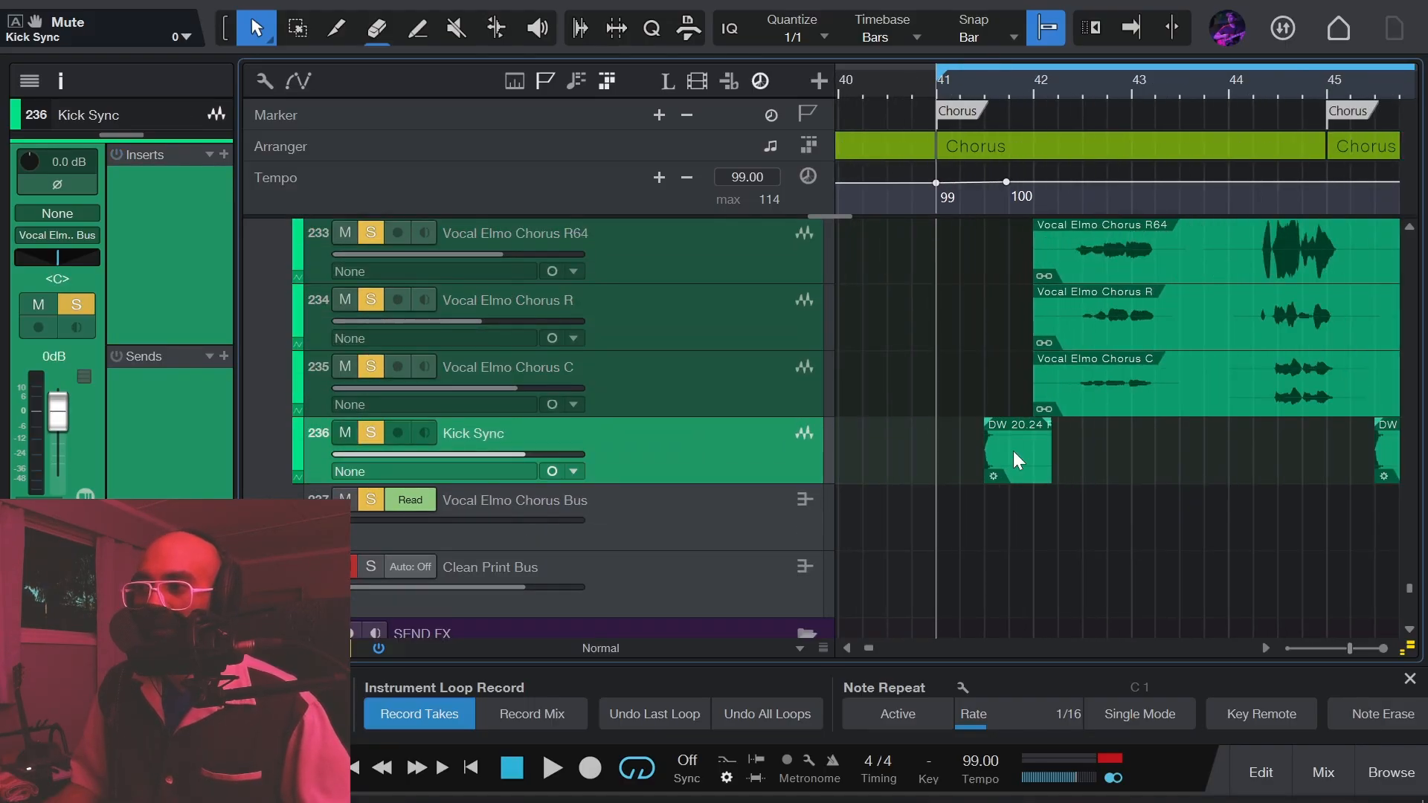
scroll(1018, 450, "down", 2)
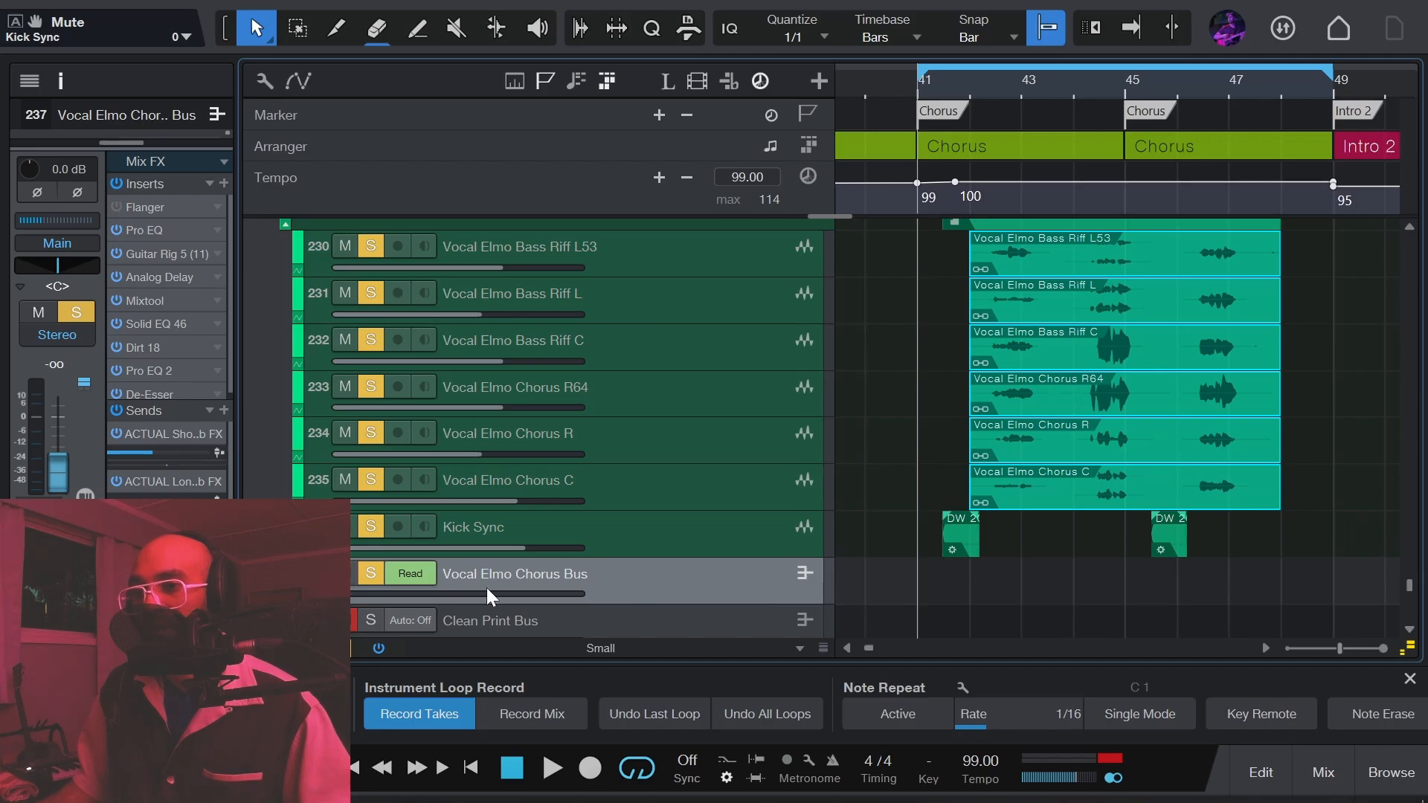
scroll(726, 547, "up", 2)
scroll(1276, 360, "down", 2)
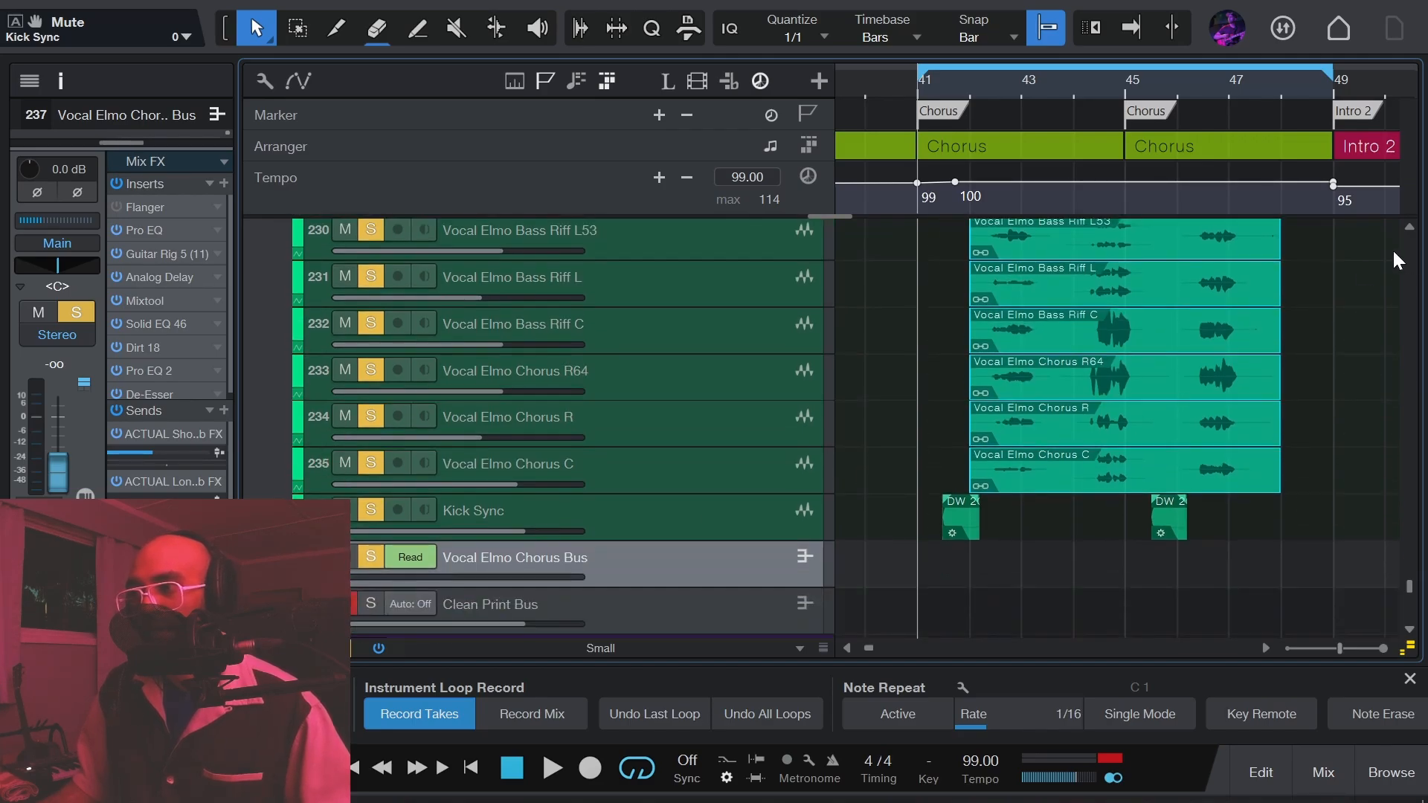
scroll(1342, 377, "up", 1)
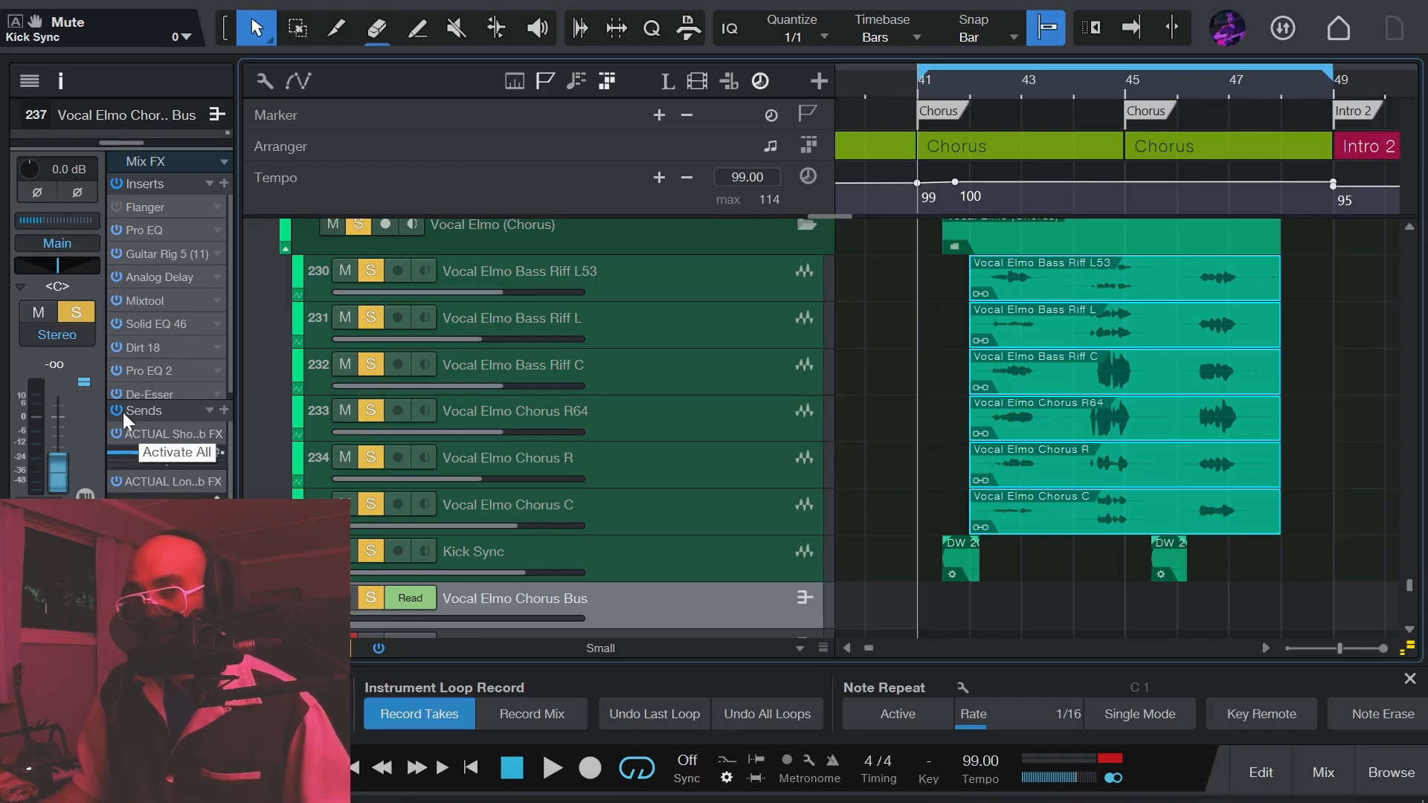
Inspect the mixer channels of the Vocal Elmo Chorus Bus and Main output, including their inserts.
left_click(511, 275)
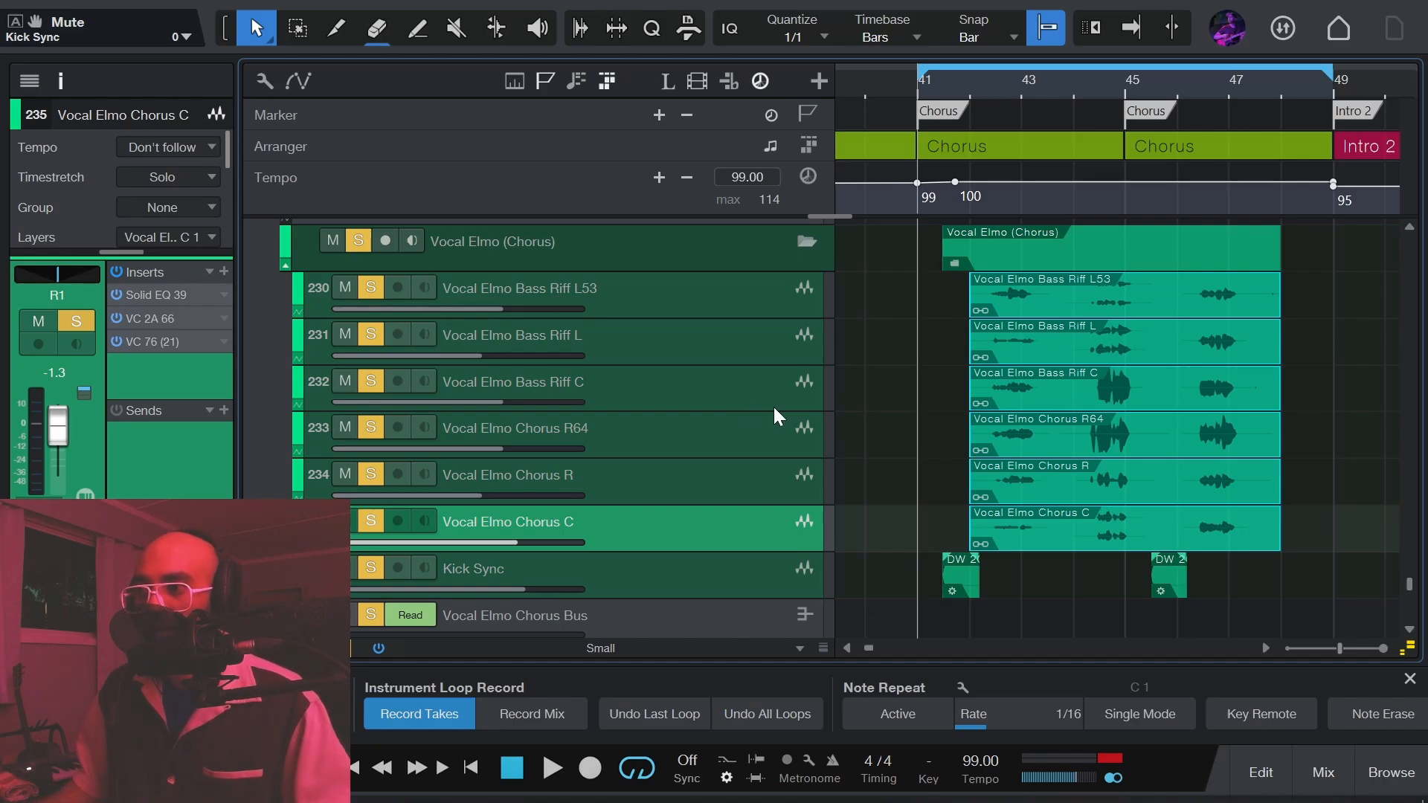
key("F3")
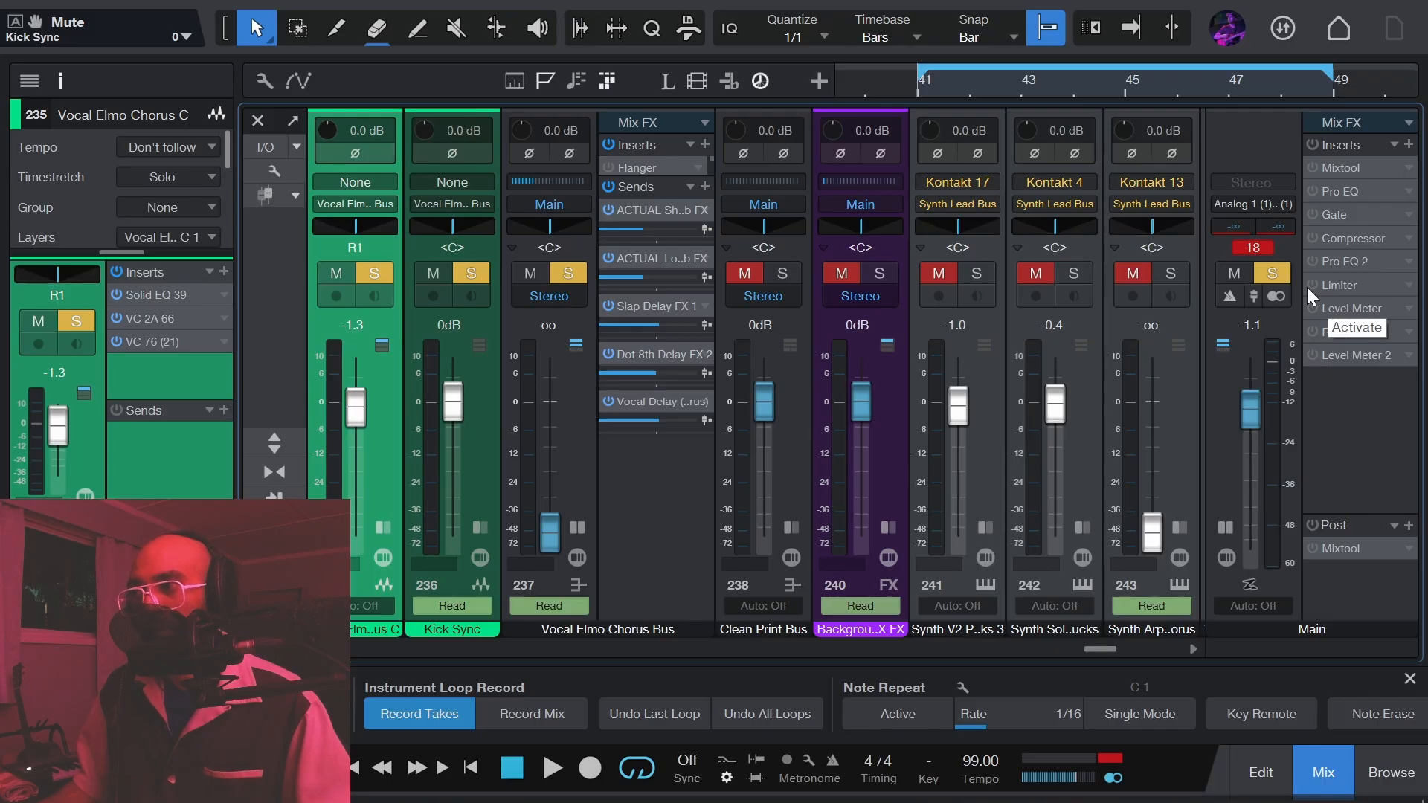
key("F3")
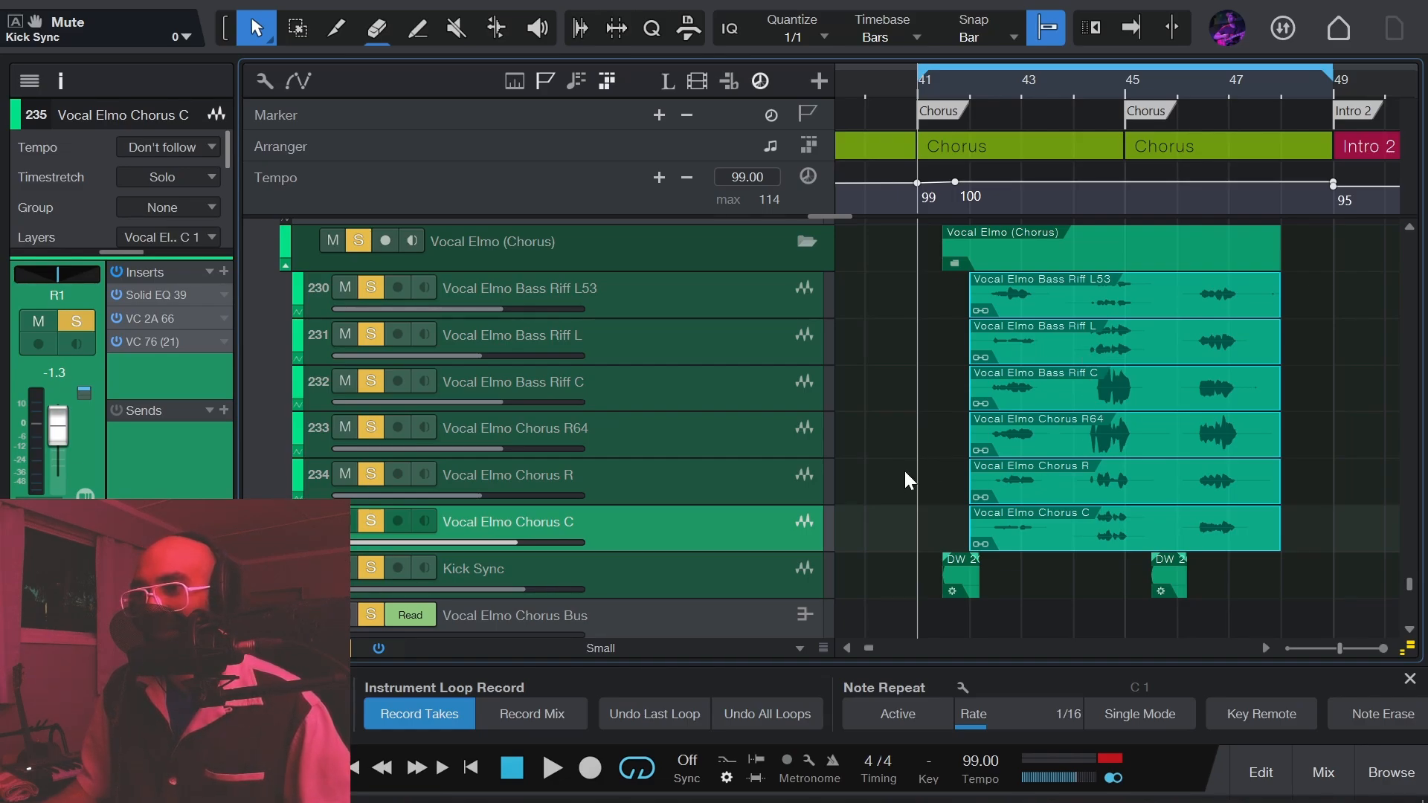
Examine the automation lanes of the Main track and the Vocal Elmo Chorus Bus.
scroll(905, 471, "down", 3)
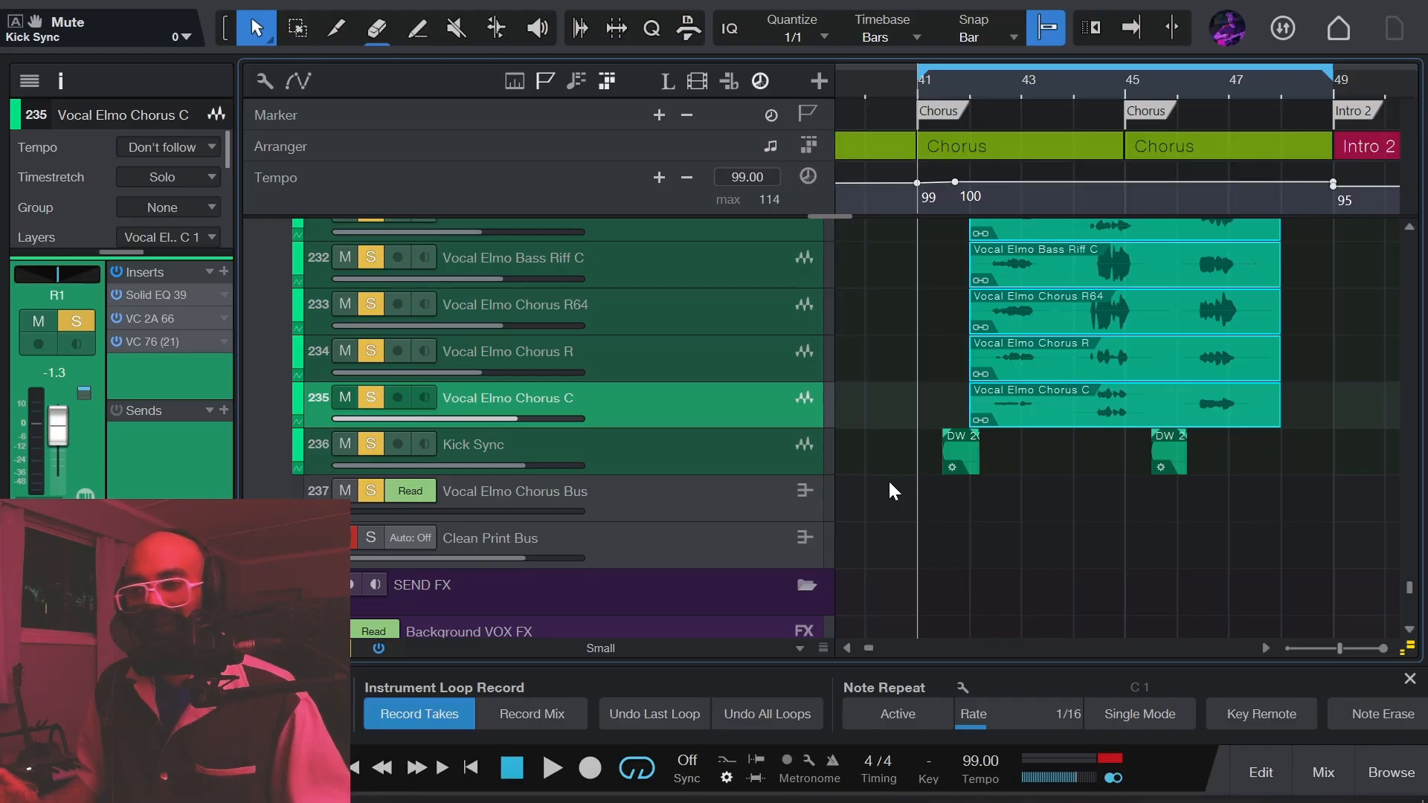
scroll(738, 505, "down", 15)
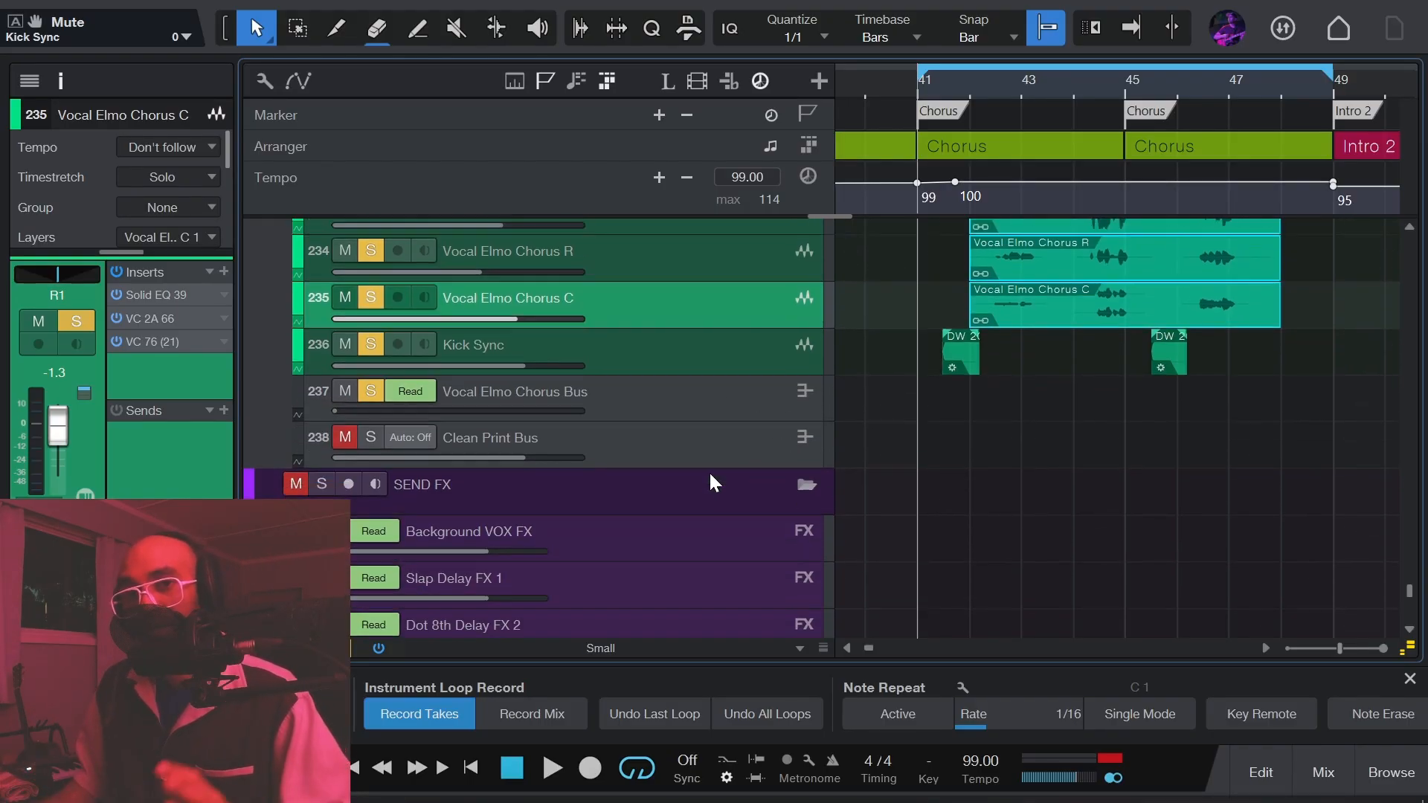
scroll(770, 506, "down", 6)
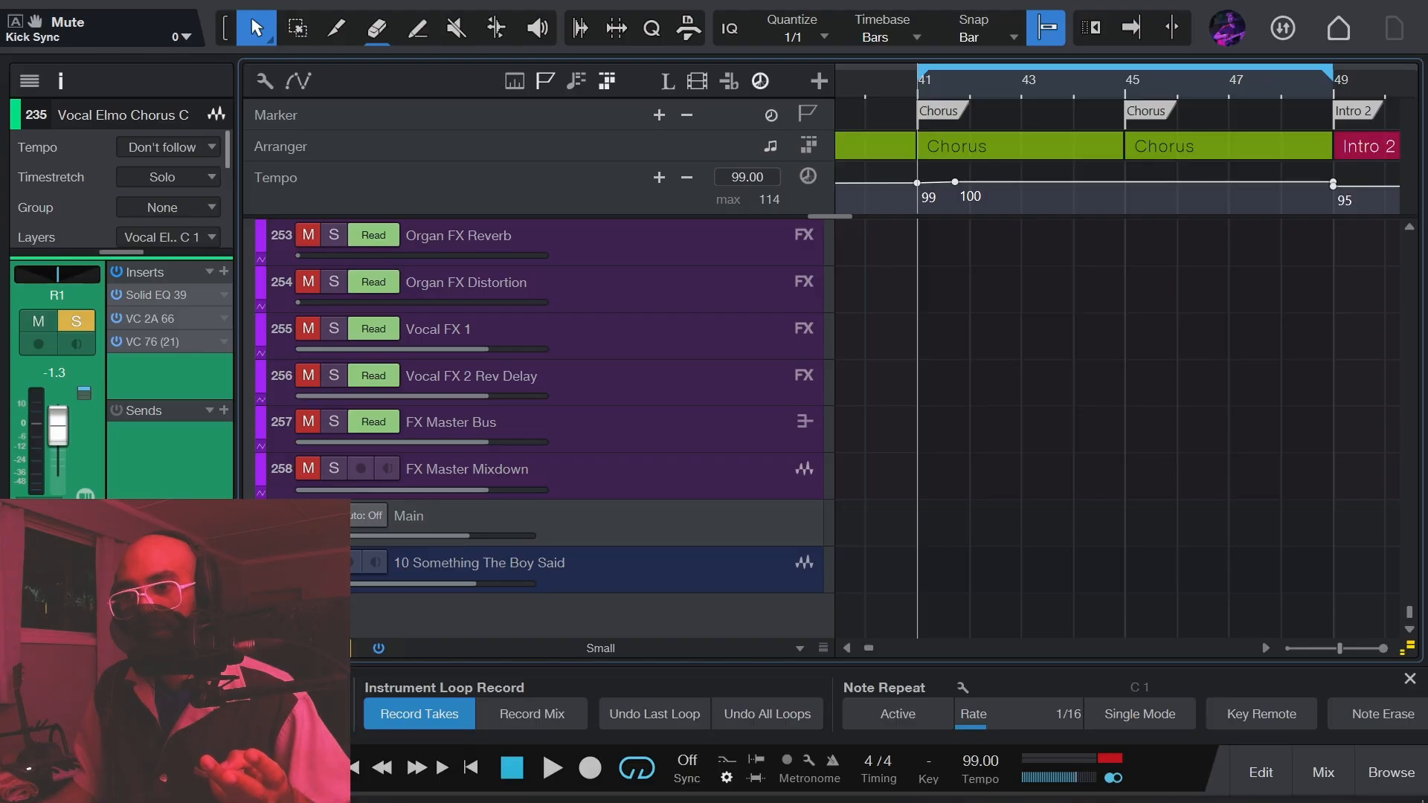
left_click(249, 540)
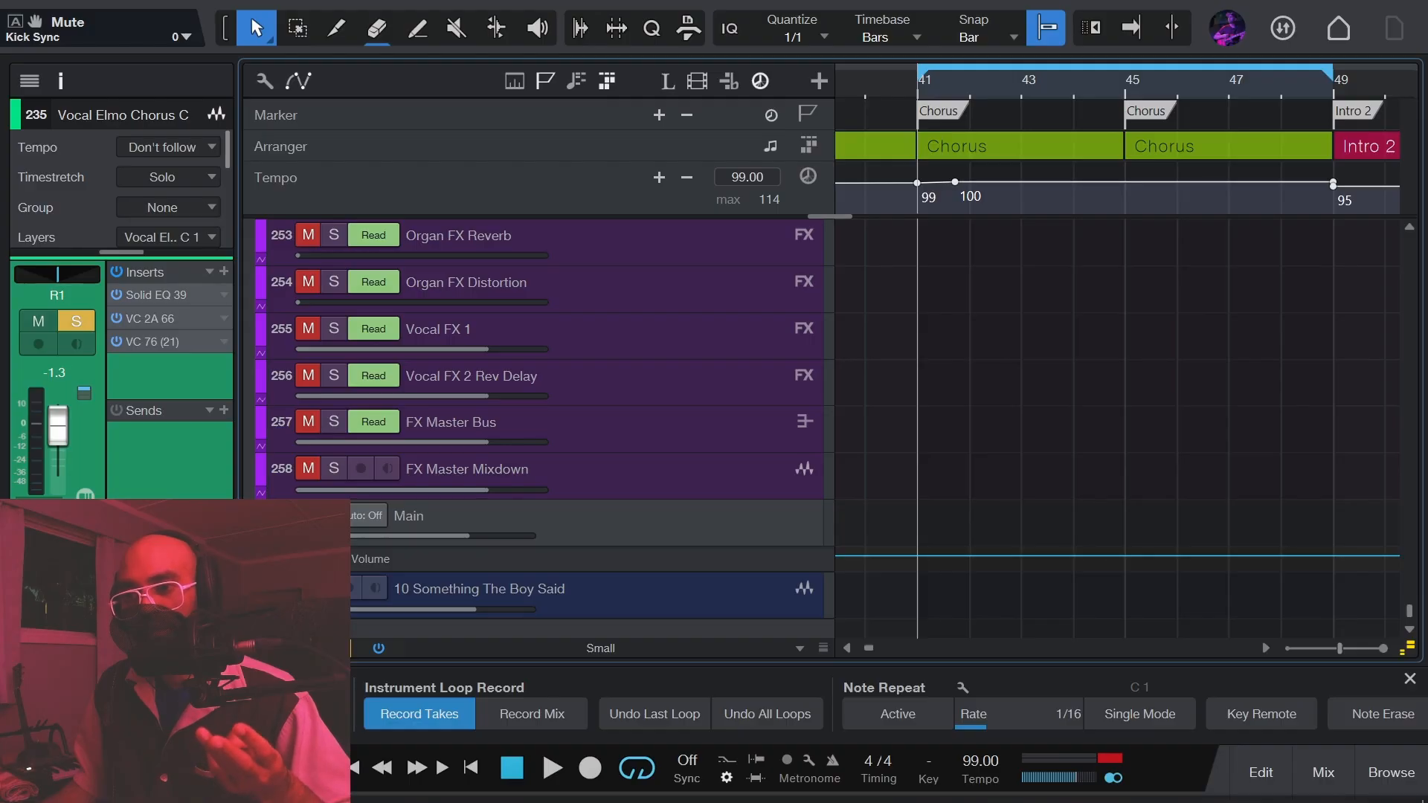
scroll(813, 513, "up", 15)
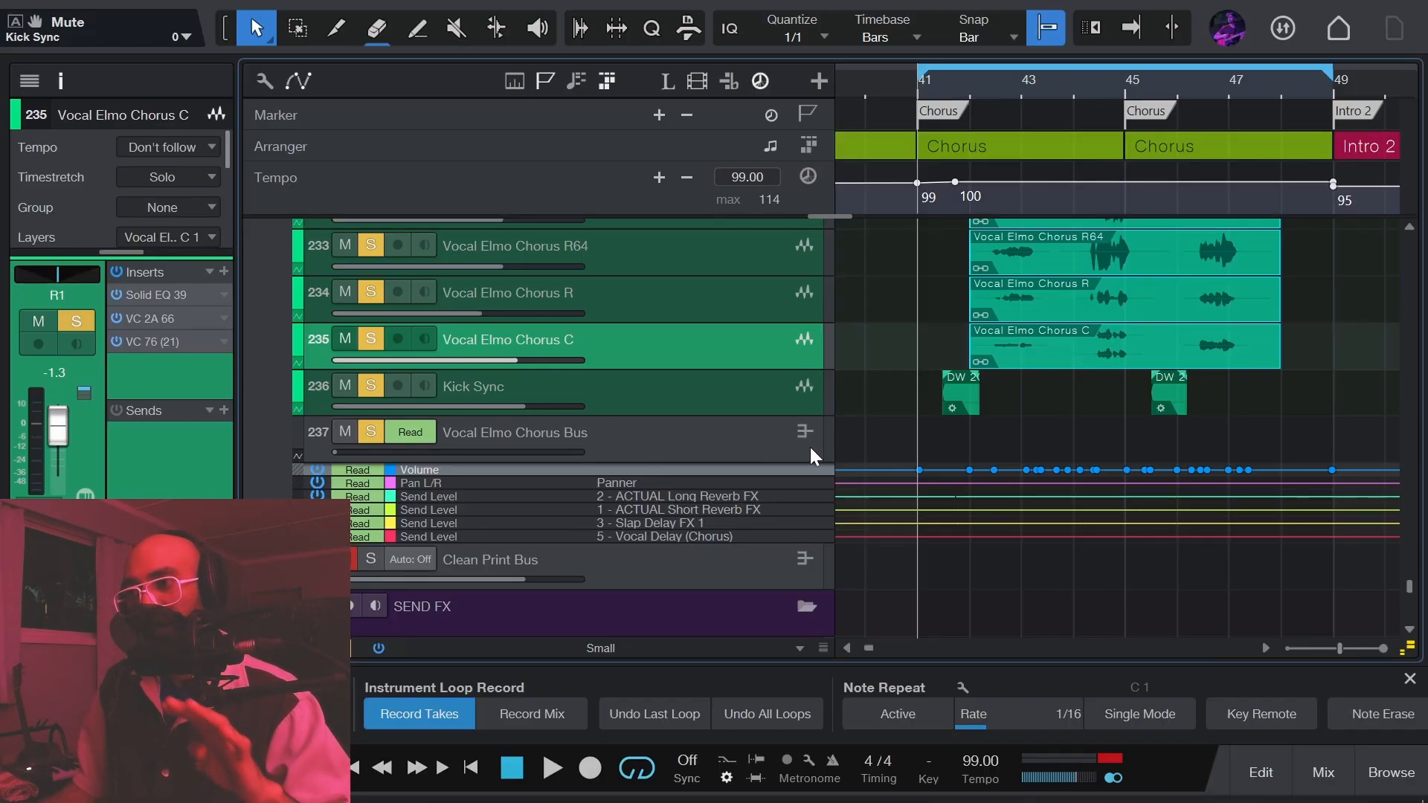
Deselect the audio events and deactivate all sends on the Vocal Elmo Chorus Bus.
left_click(697, 452)
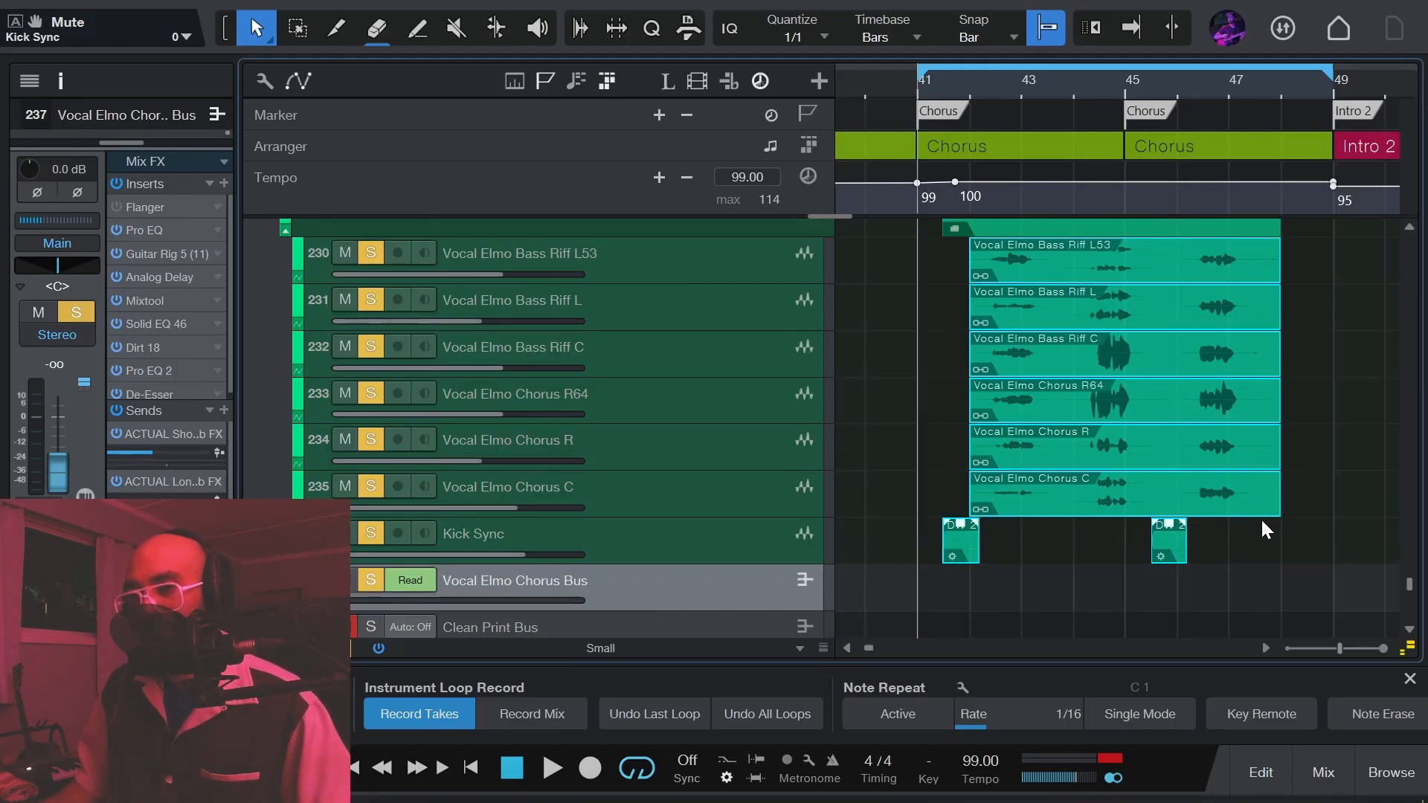
left_click(1306, 536)
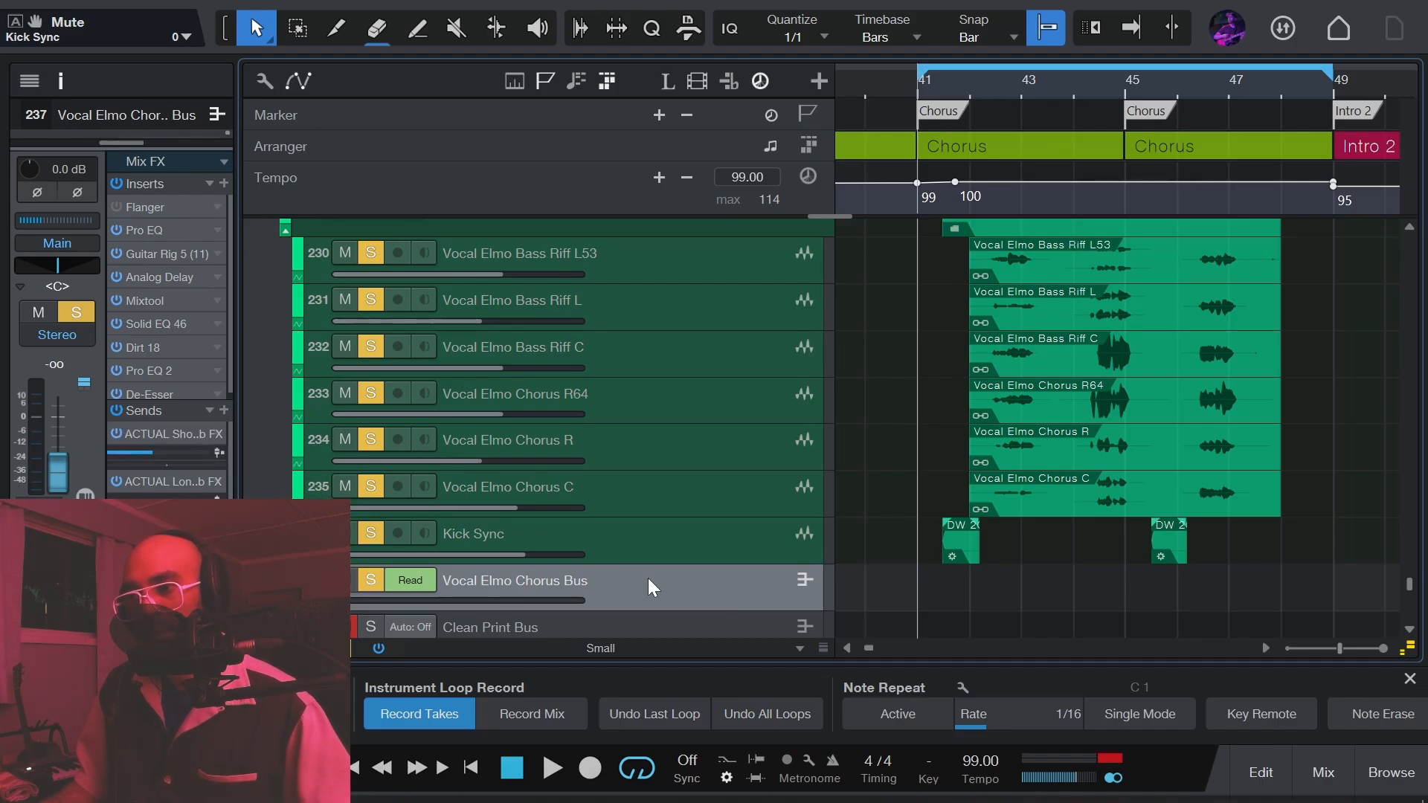
left_click(117, 410)
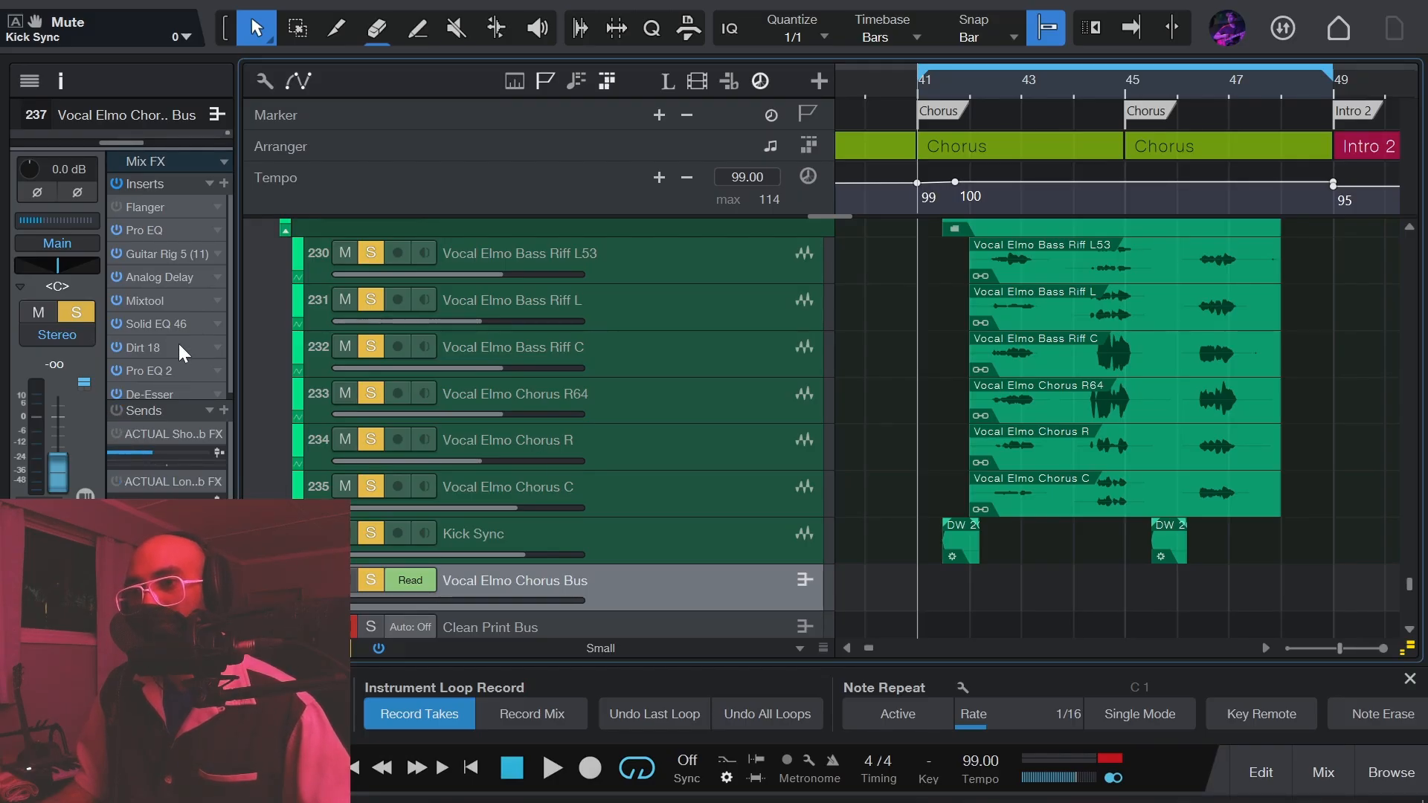
left_click_drag(228, 293, 229, 312)
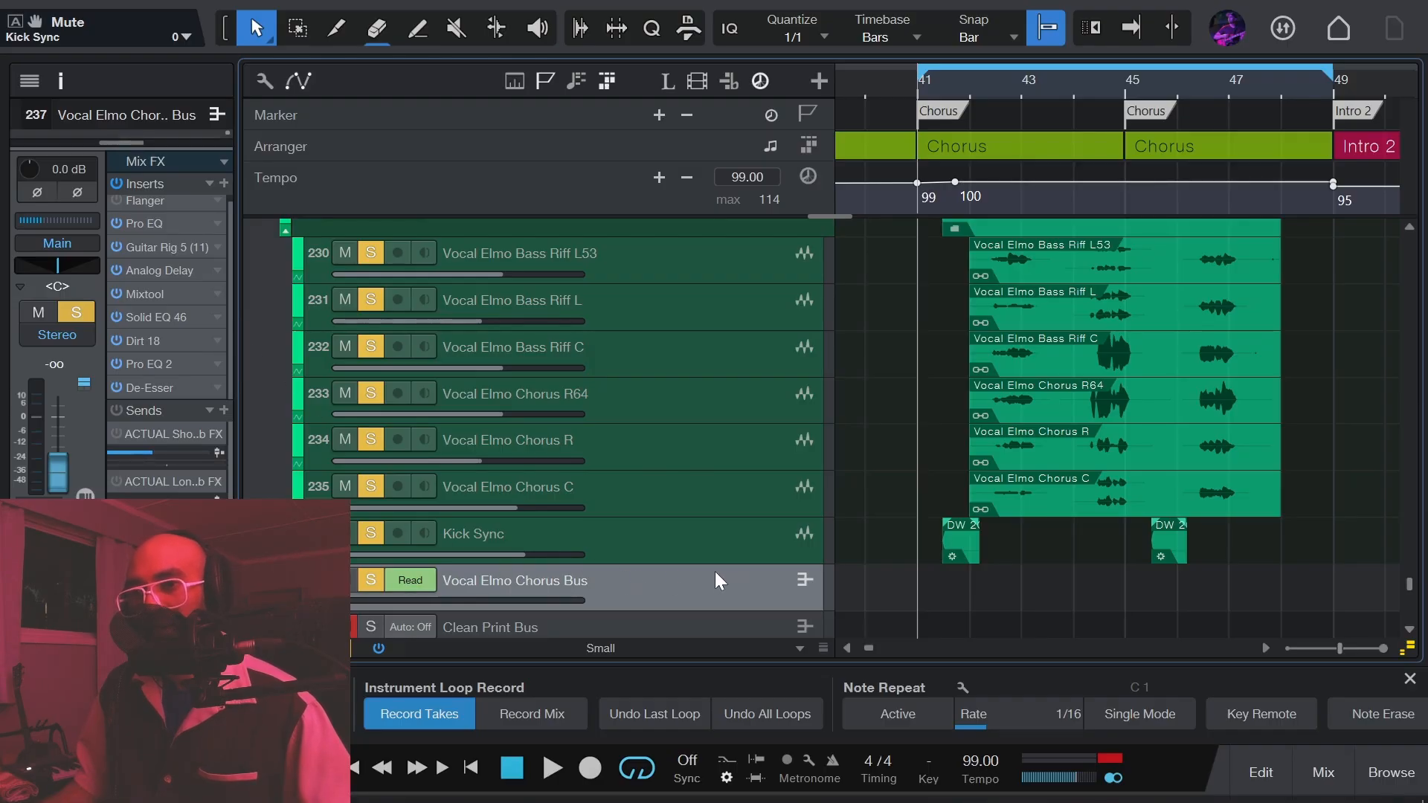
Review the volume, pan and send-level automation envelopes of the Vocal Elmo Chorus Bus.
scroll(967, 432, "down", 3)
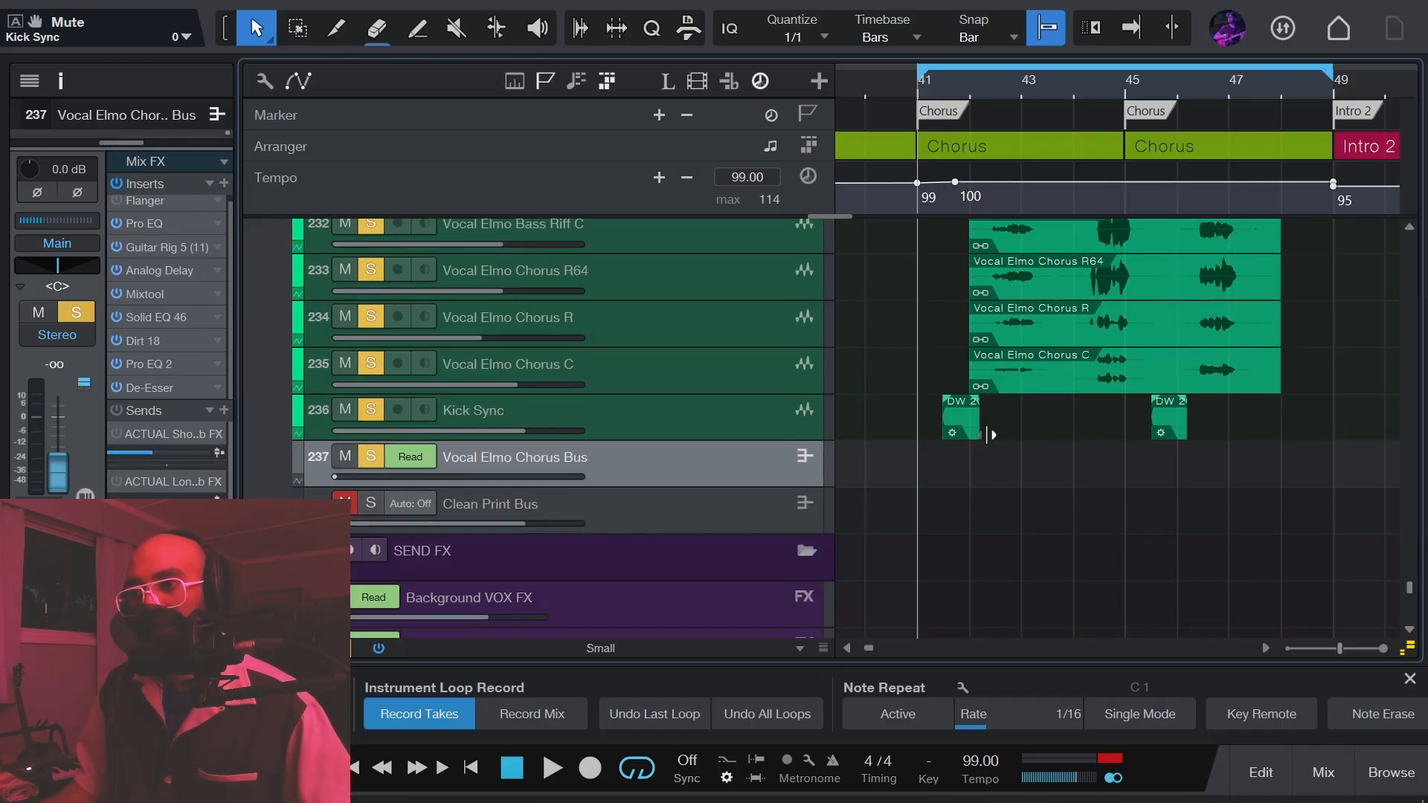
left_click(297, 479)
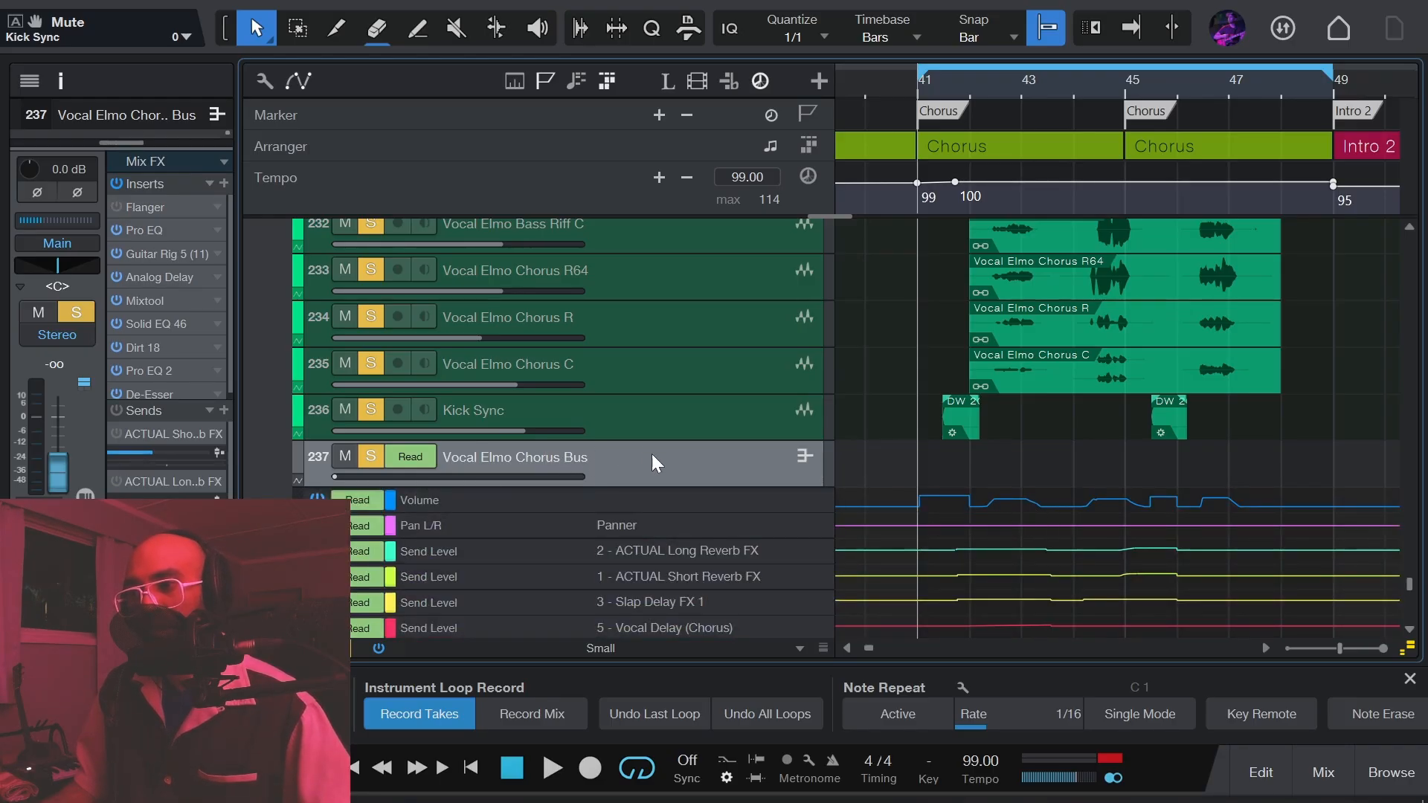
scroll(974, 491, "down", 3)
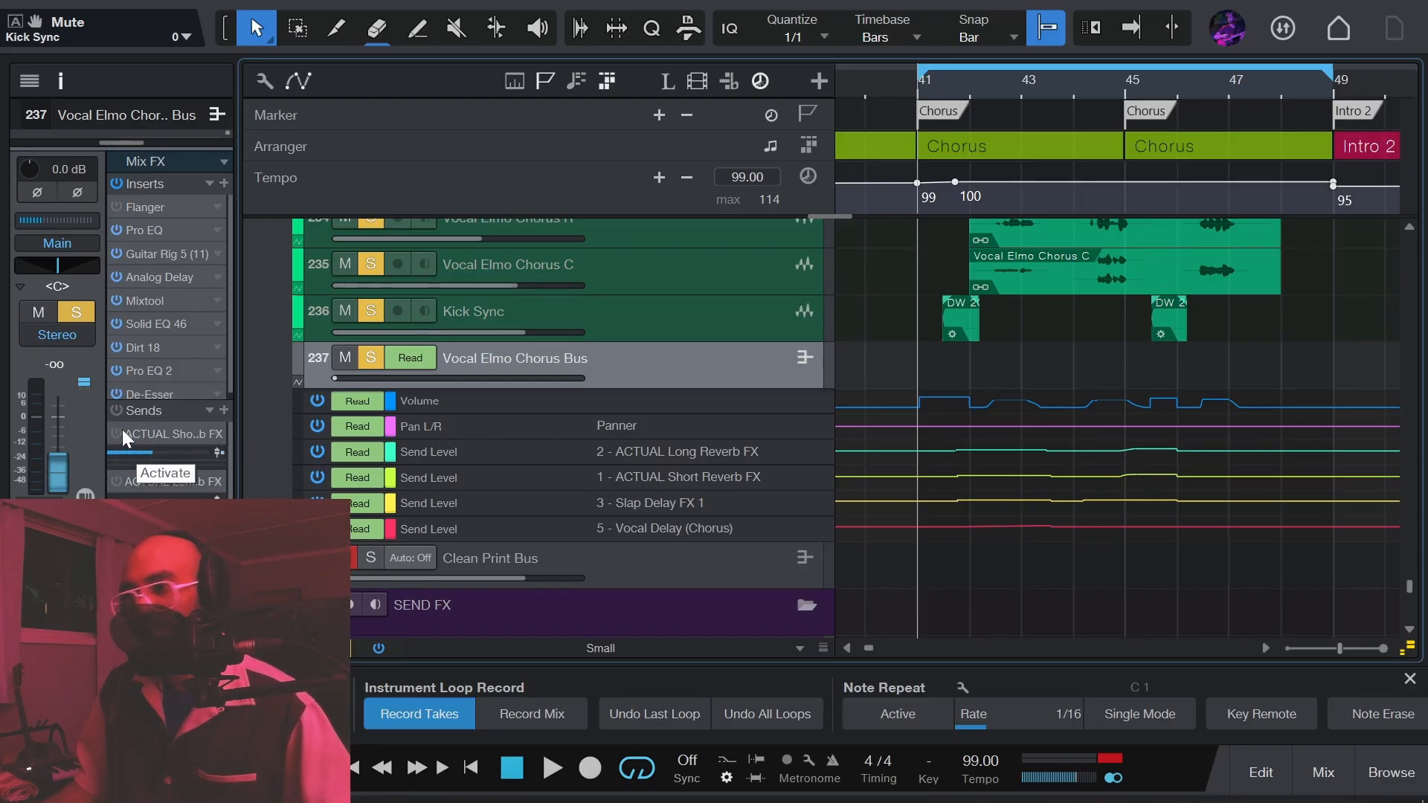
left_click(297, 382)
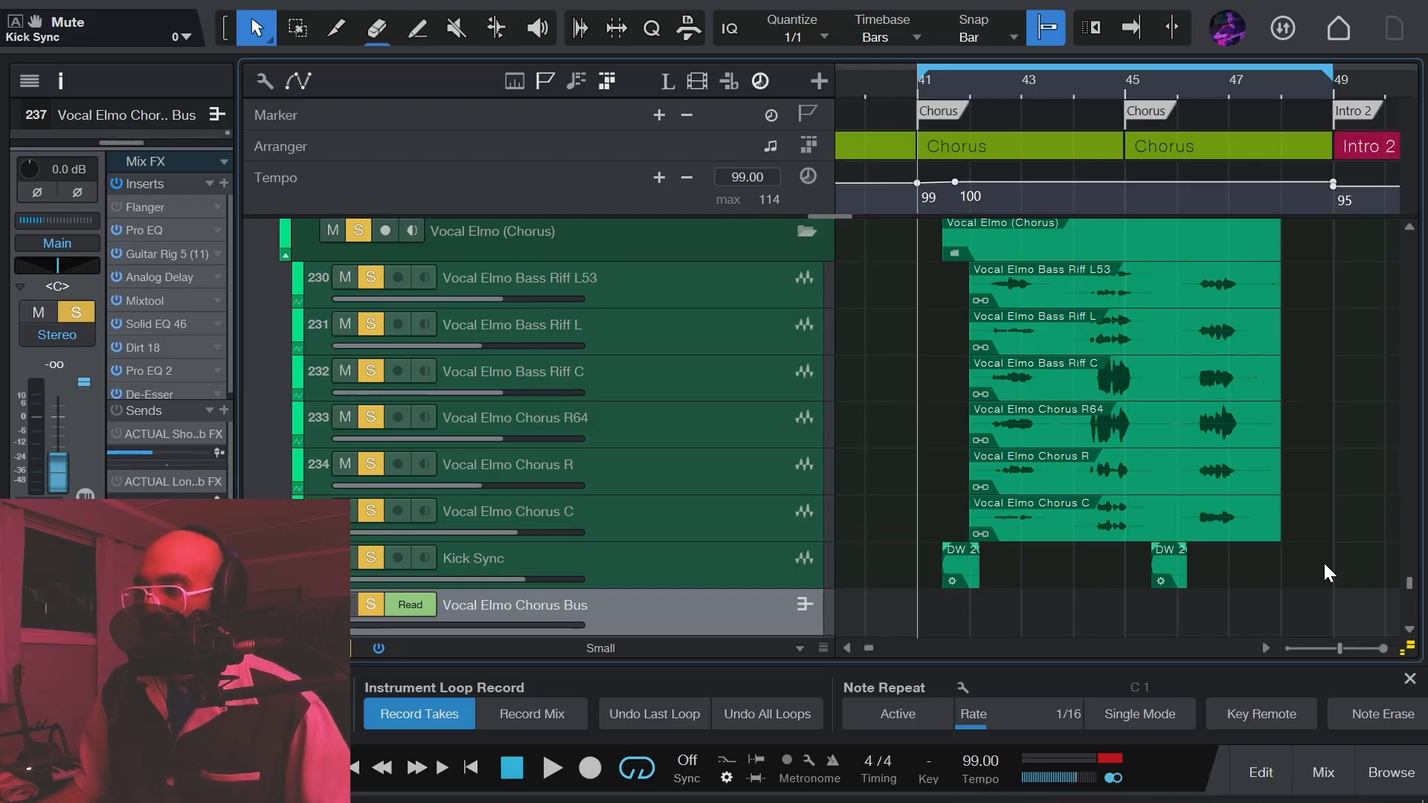
Mix down all six Vocal Elmo chorus events together with both Kick Sync events using Mixdown Selection.
left_click_drag(1325, 564, 1190, 479)
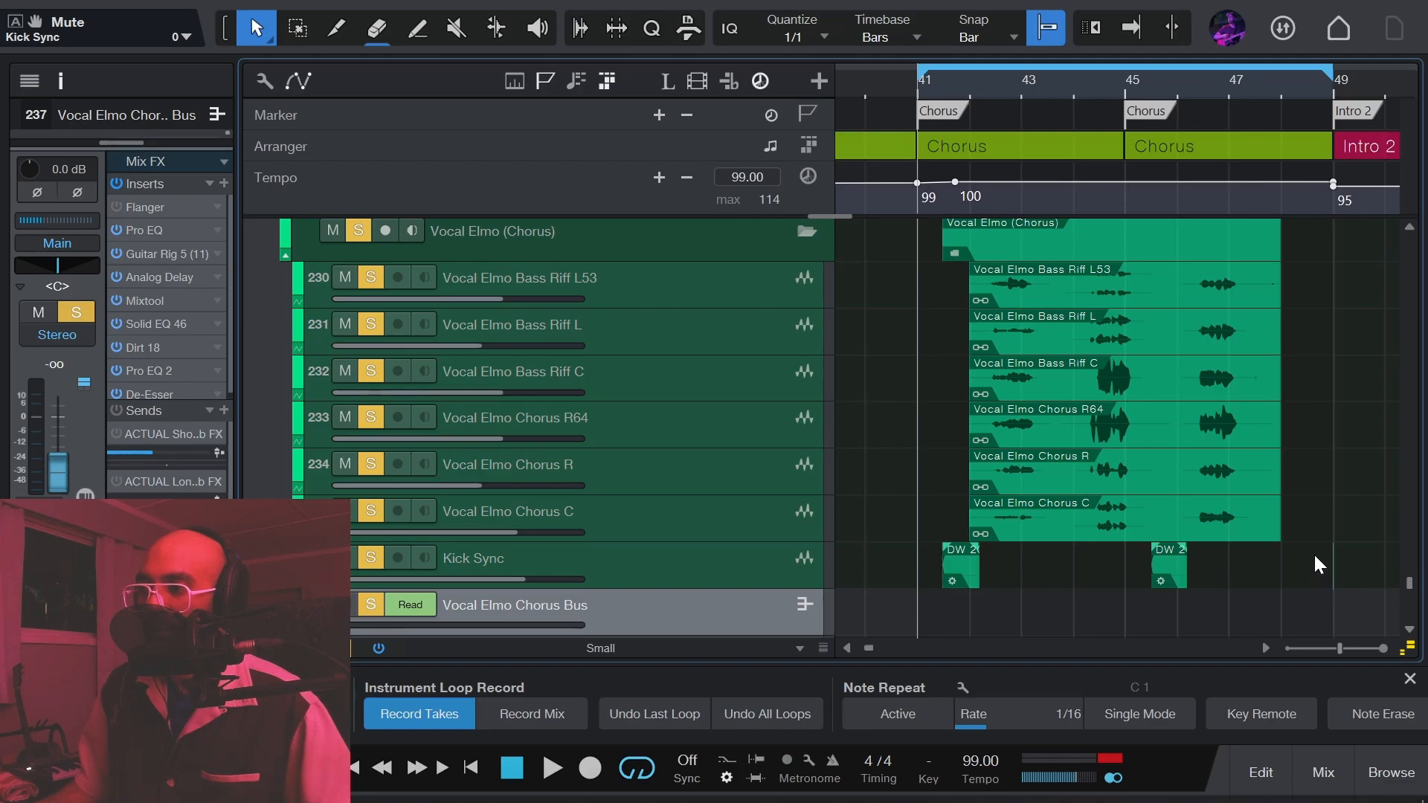
left_click_drag(1301, 557, 932, 274)
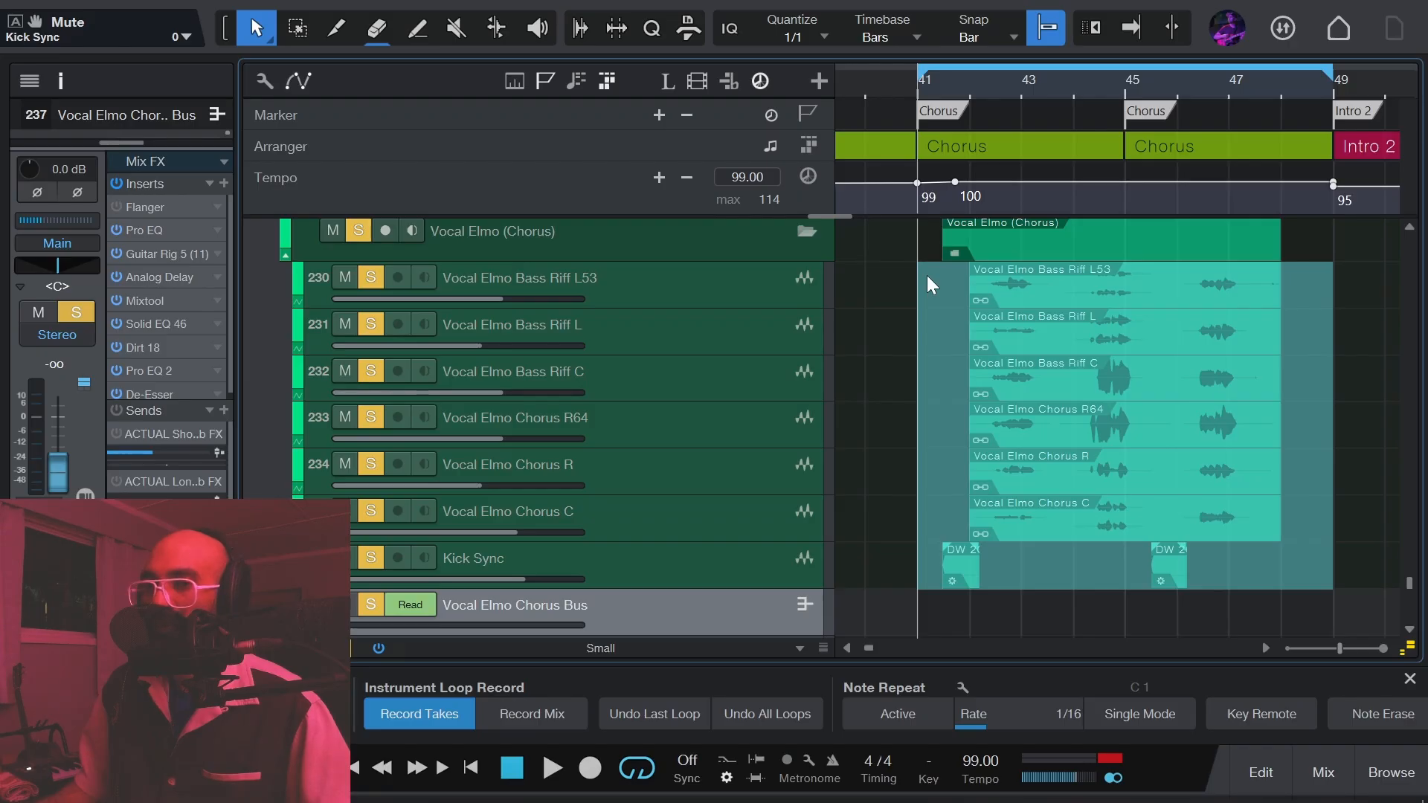
left_click_drag(927, 276, 927, 275)
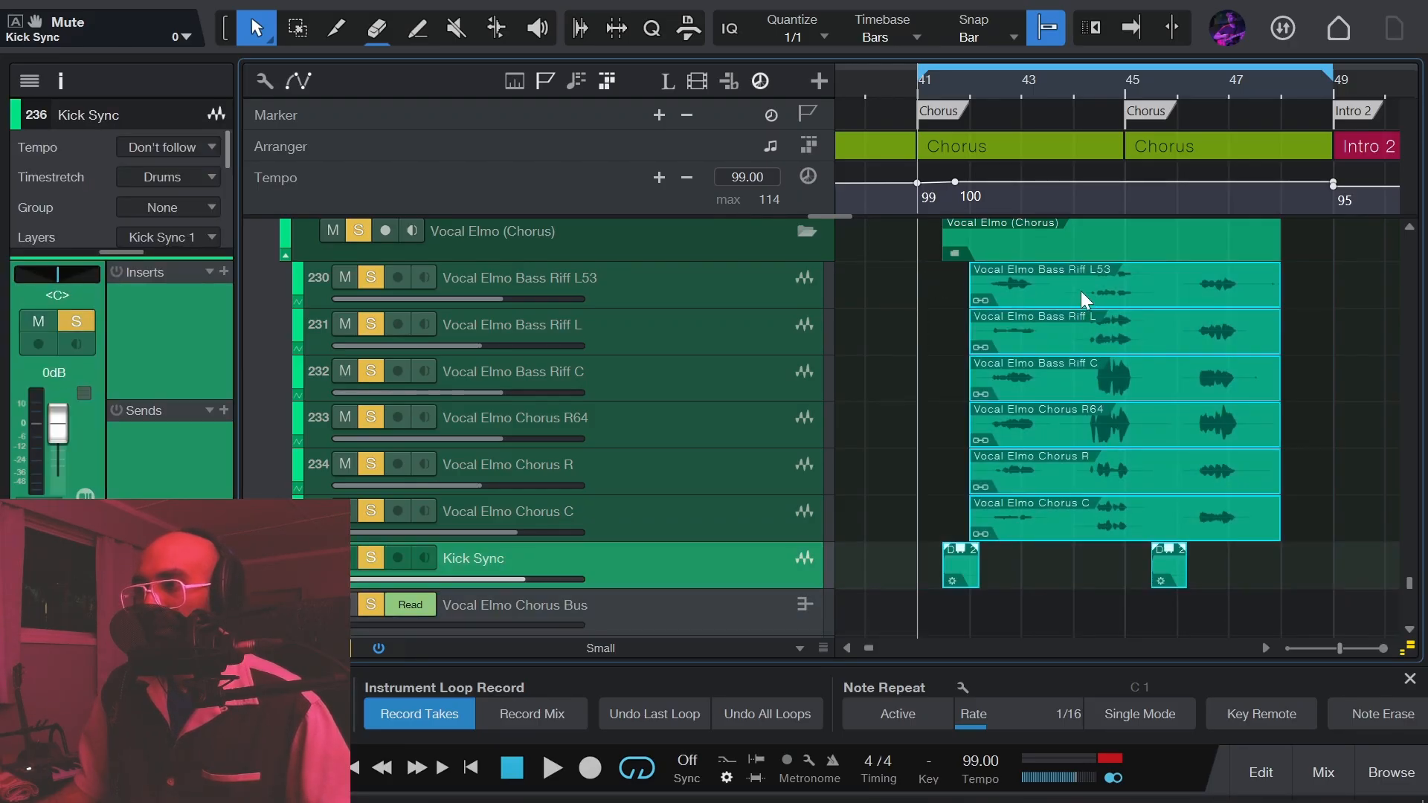
right_click(1080, 293)
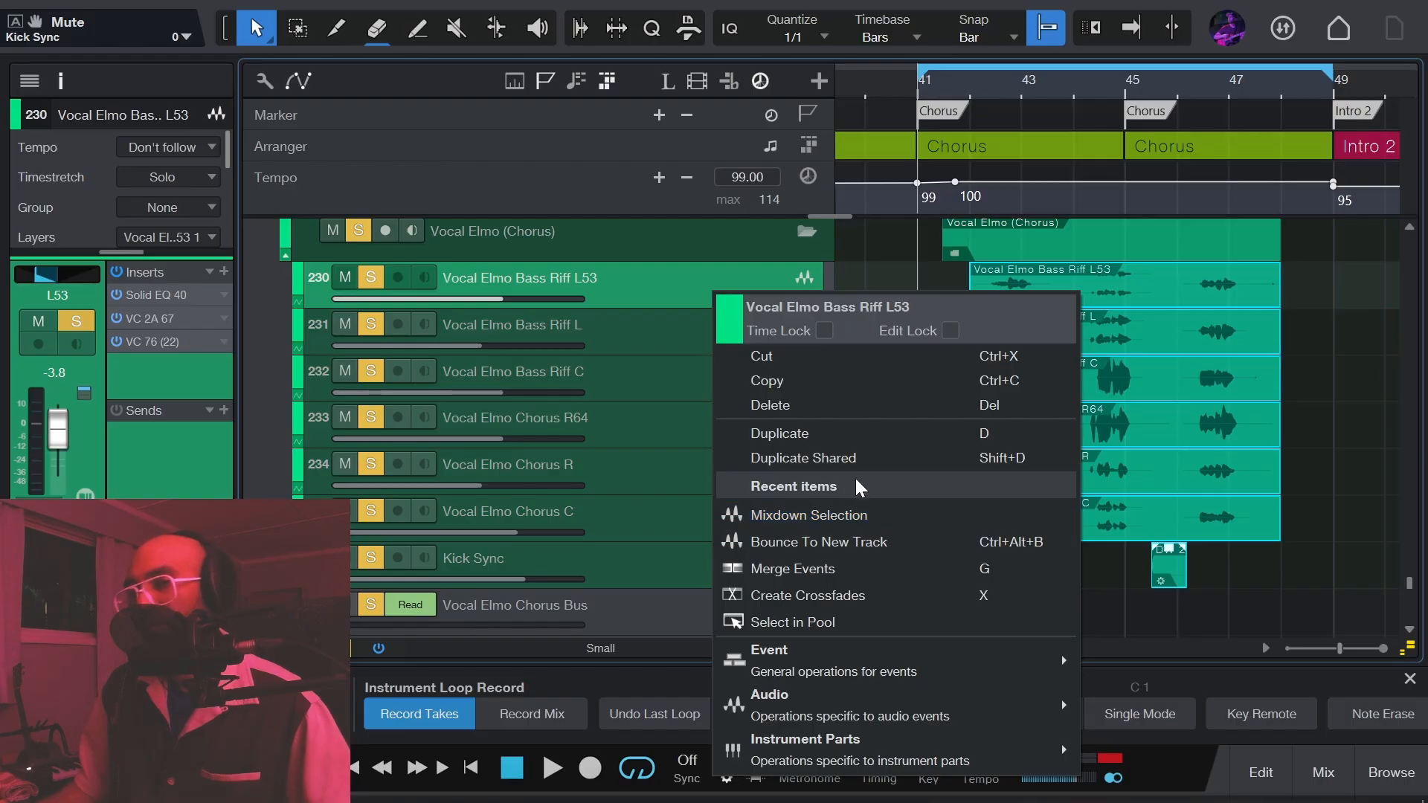
mouse_move(827, 677)
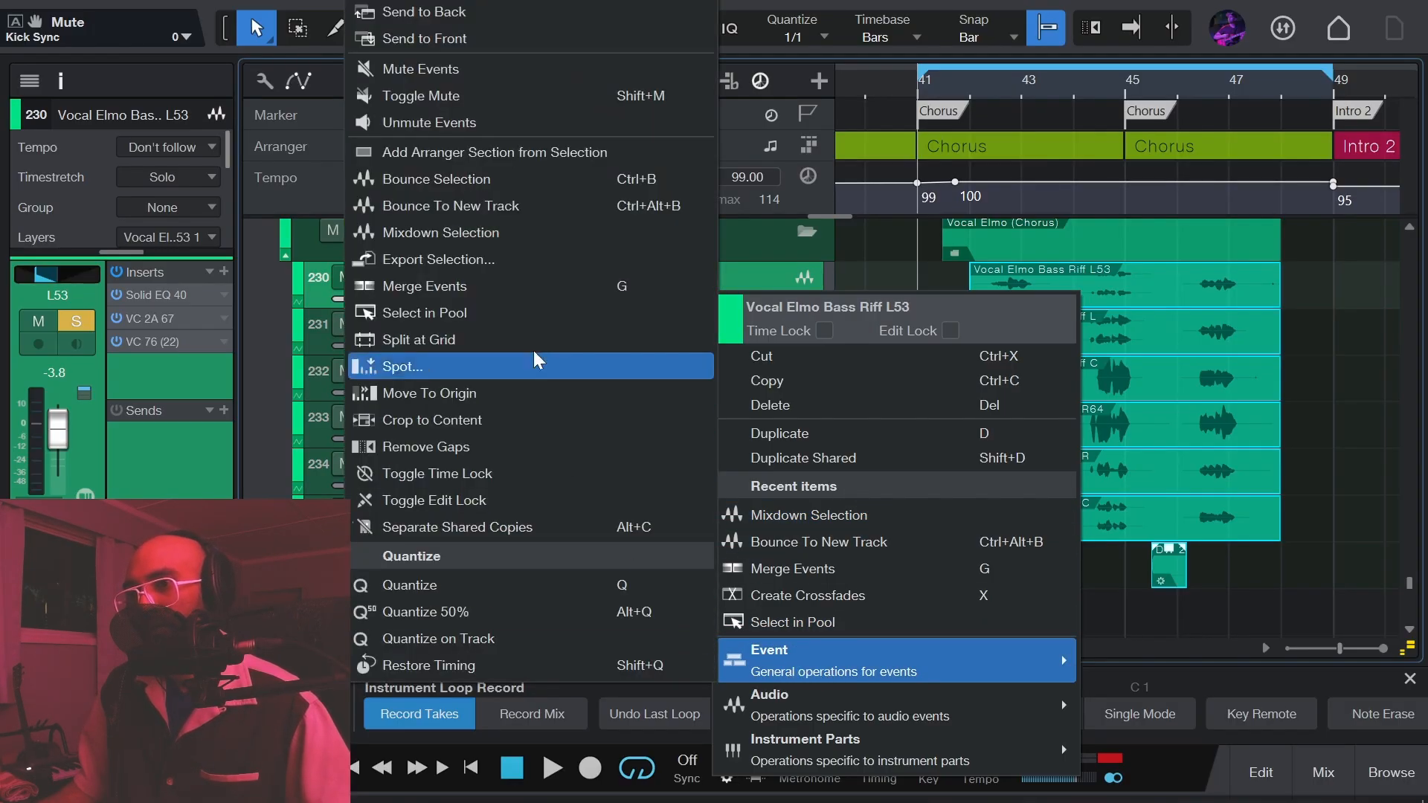
left_click(511, 234)
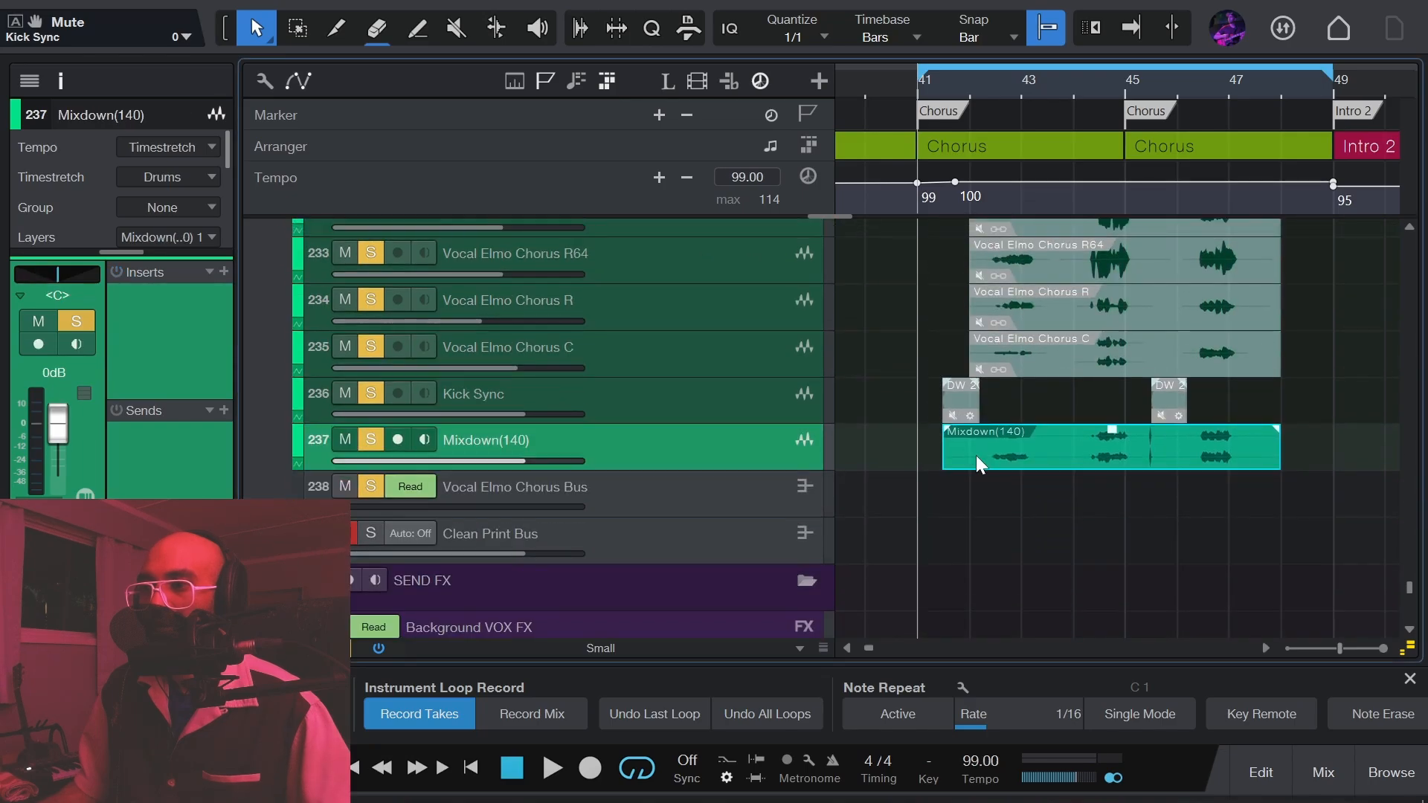
Rename the new mixdown track as Vocal Elmo Chorus Bus MXDN.
scroll(1312, 381, "up", 4)
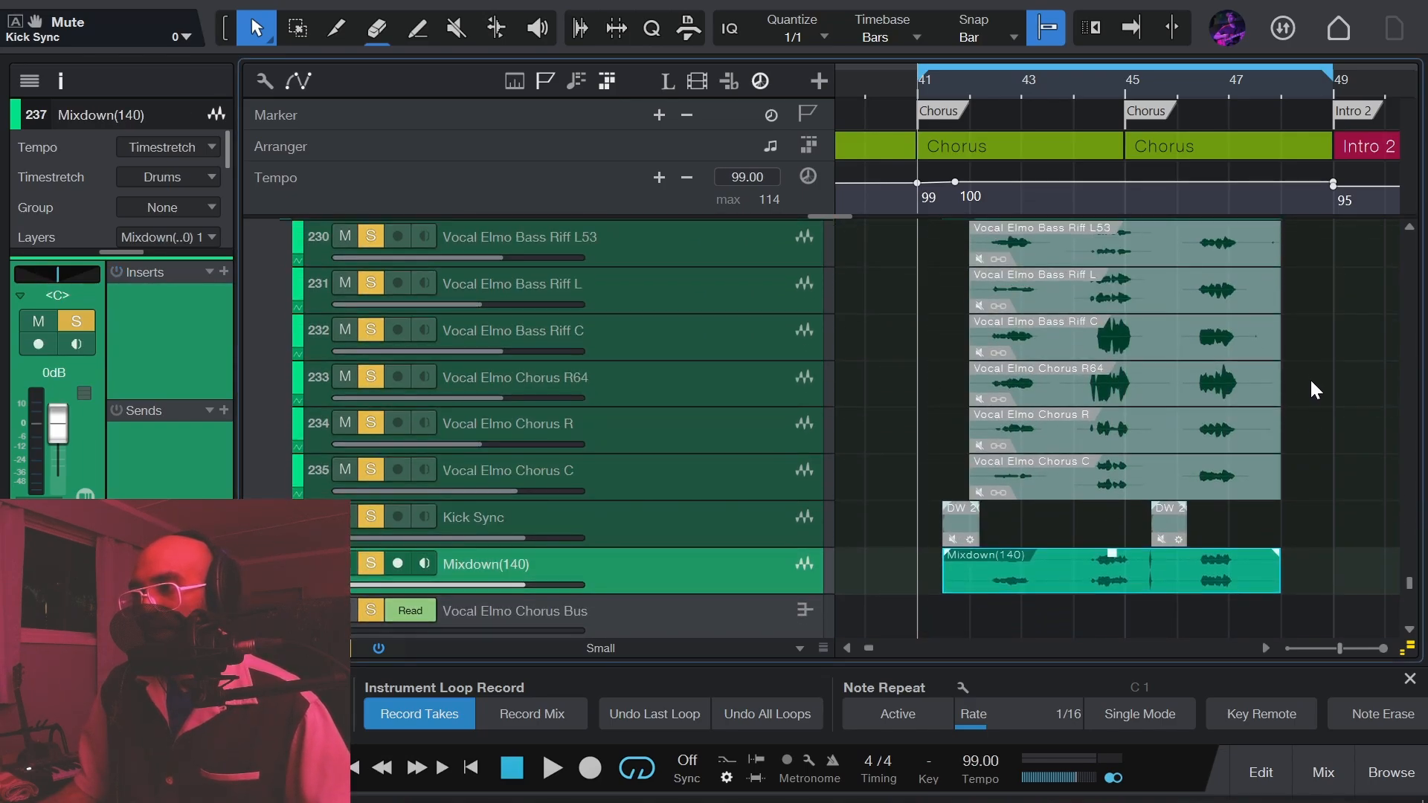
scroll(1314, 381, "down", 1)
scroll(1314, 378, "down", 2)
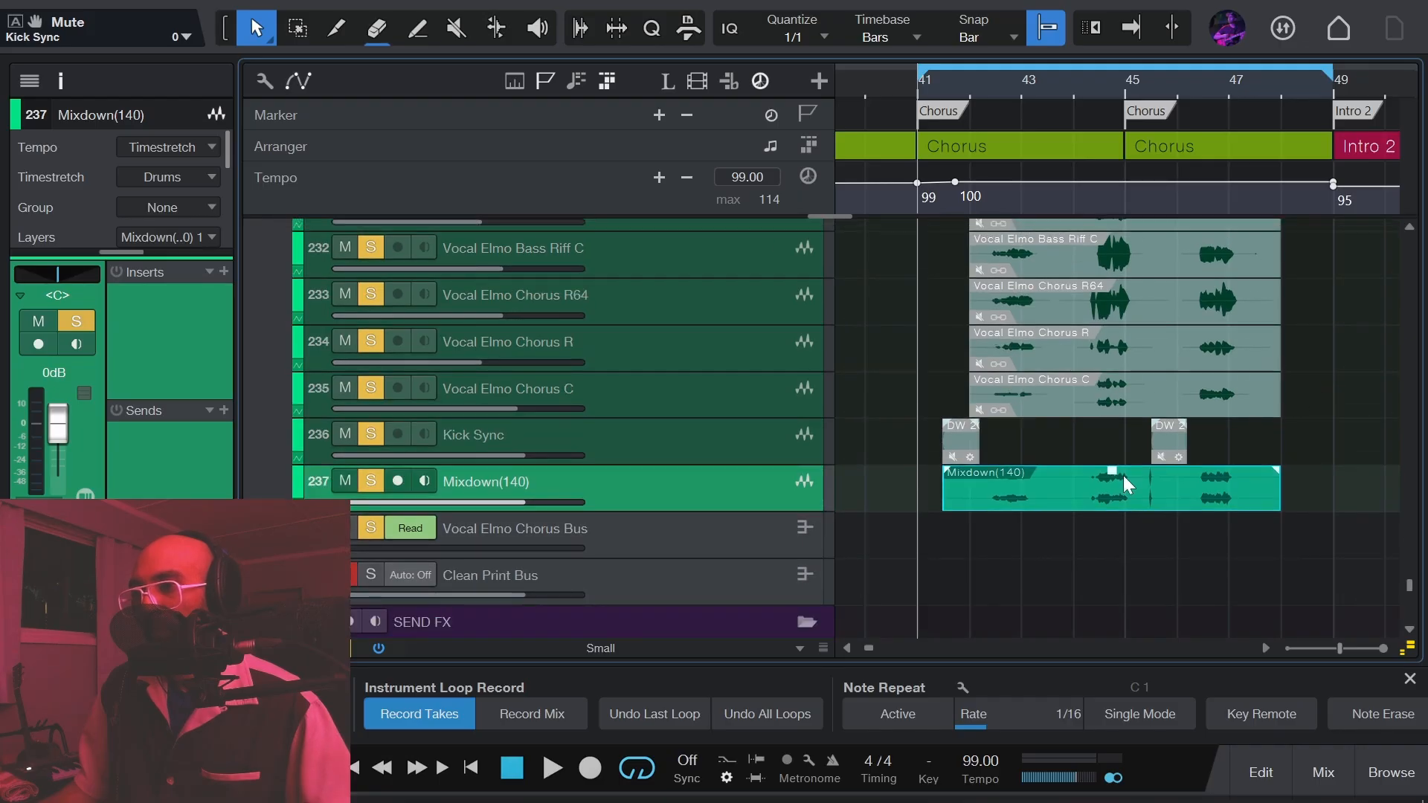
double_click(513, 480)
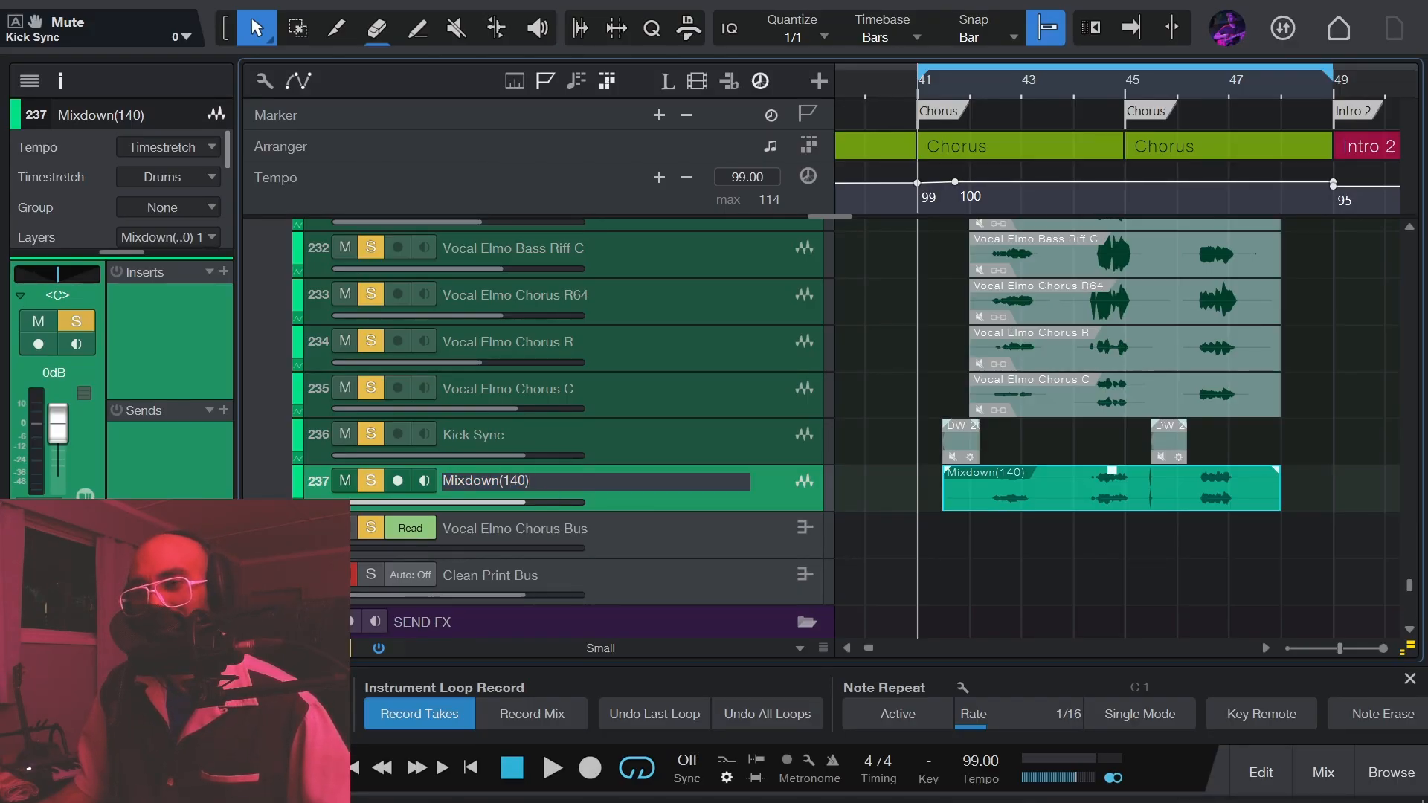
key("ctrl+a")
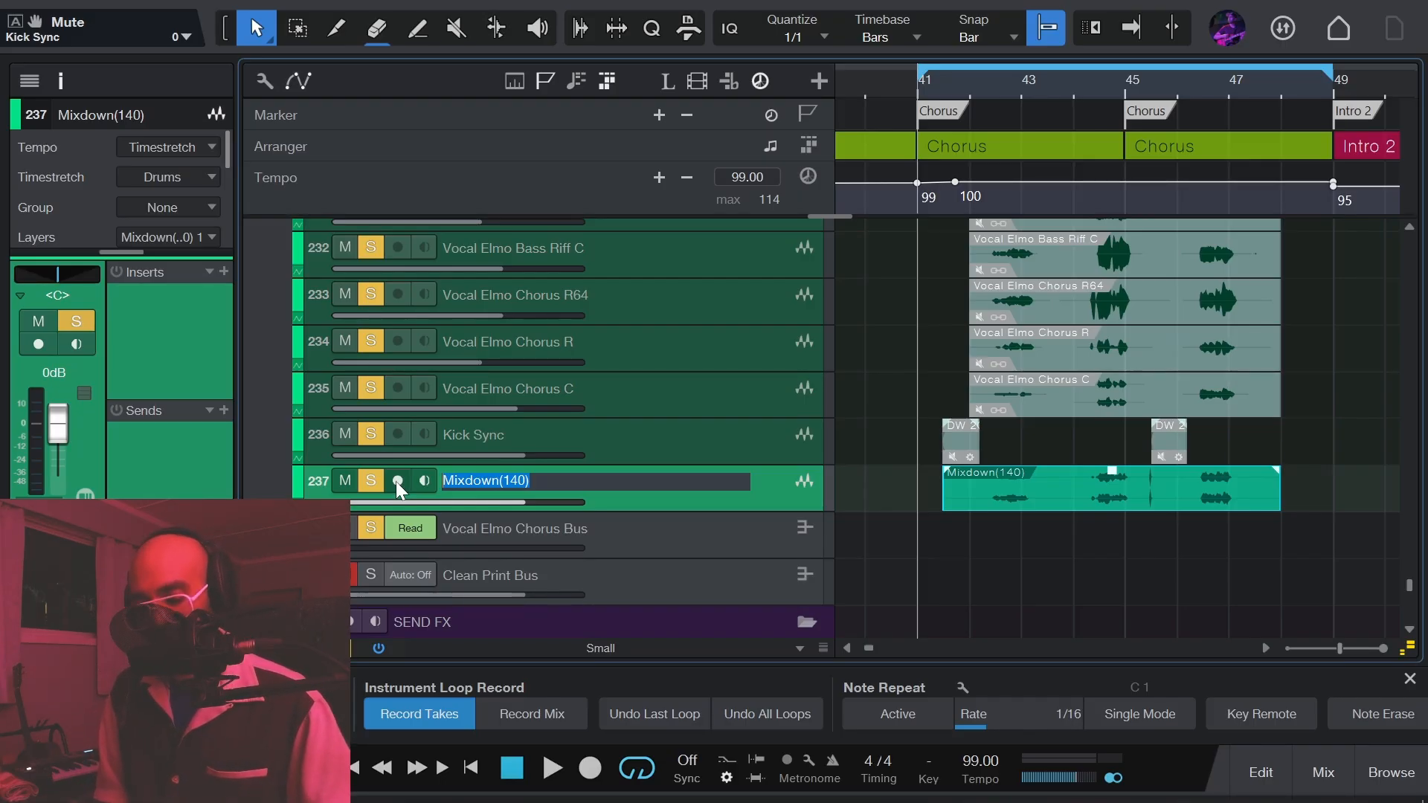
type("Vocal")
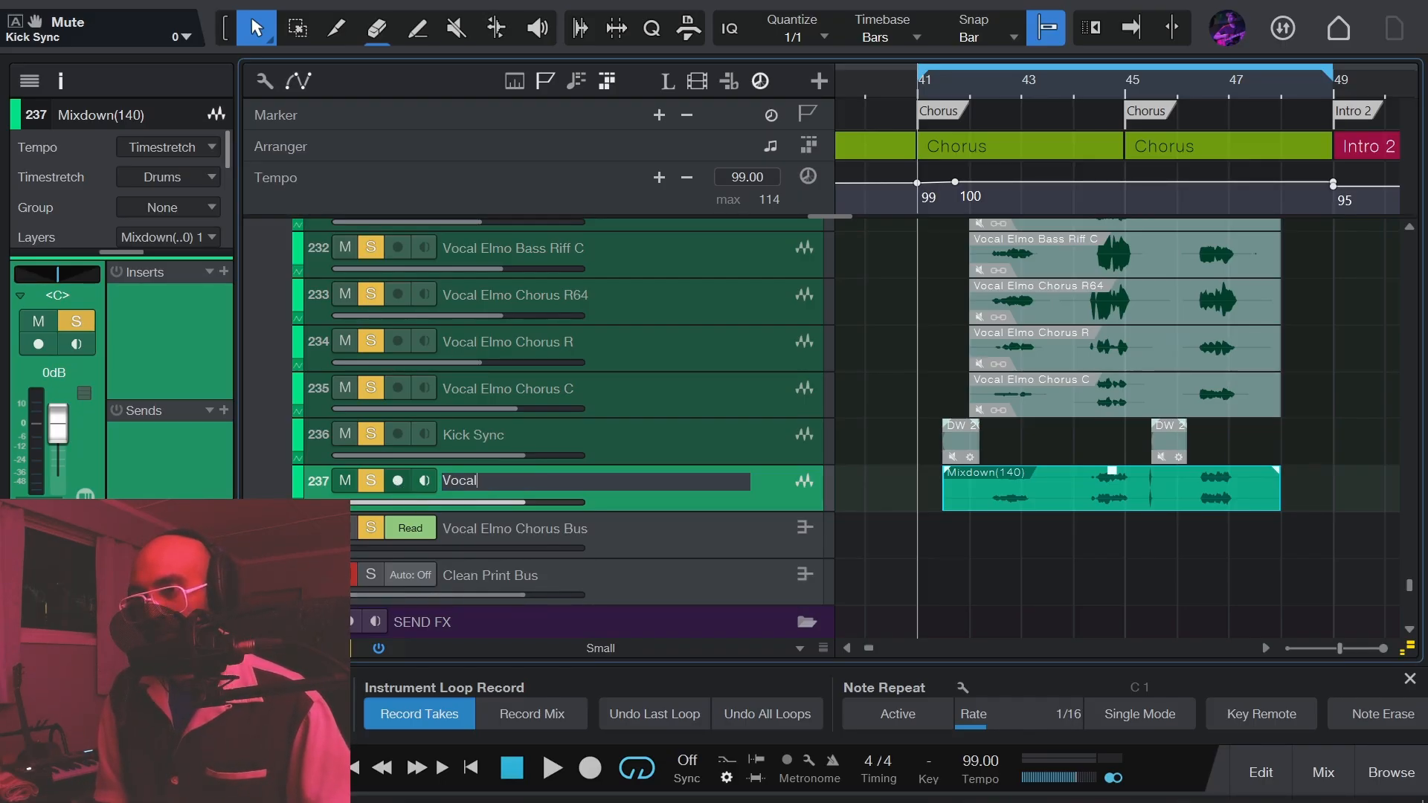
type(" Elmo")
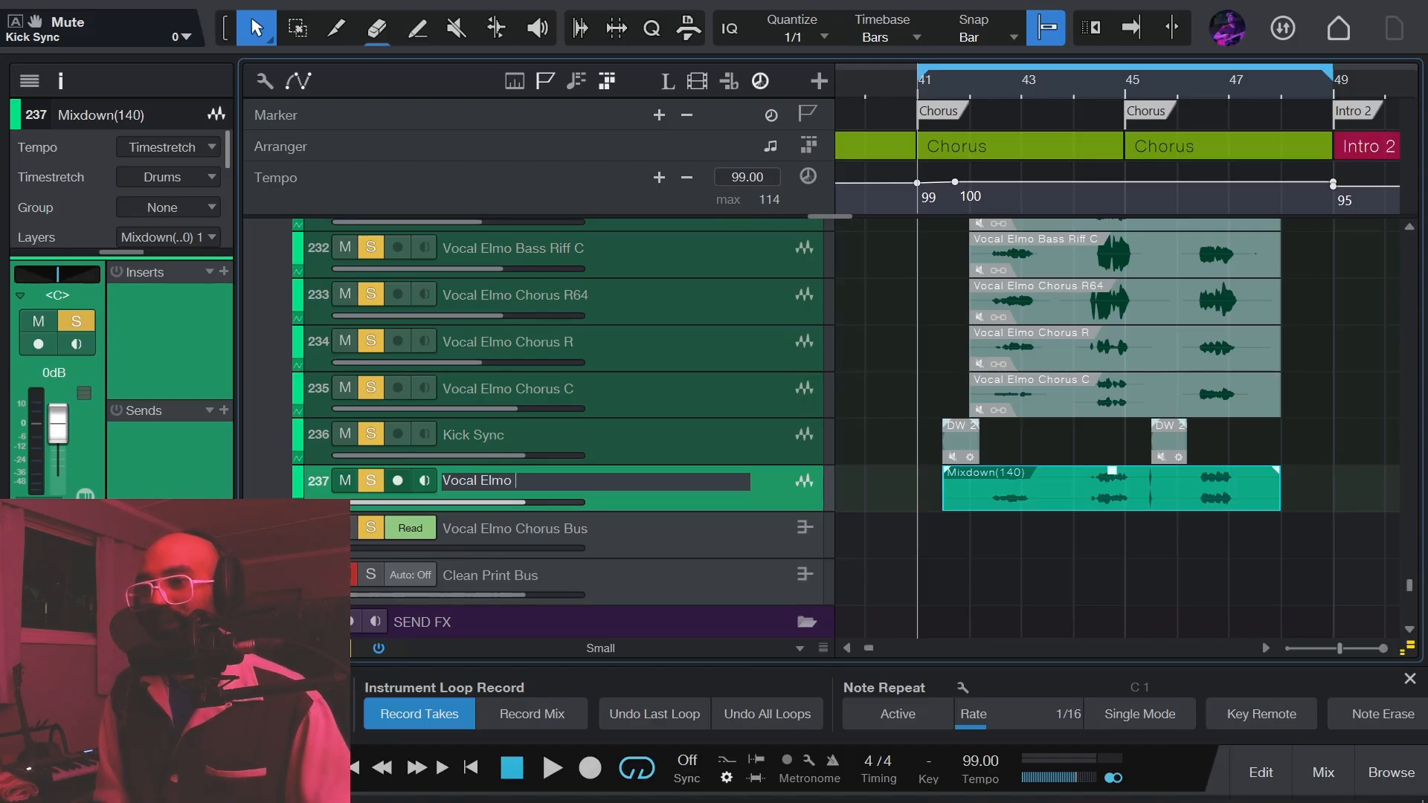
type(" Chorus B")
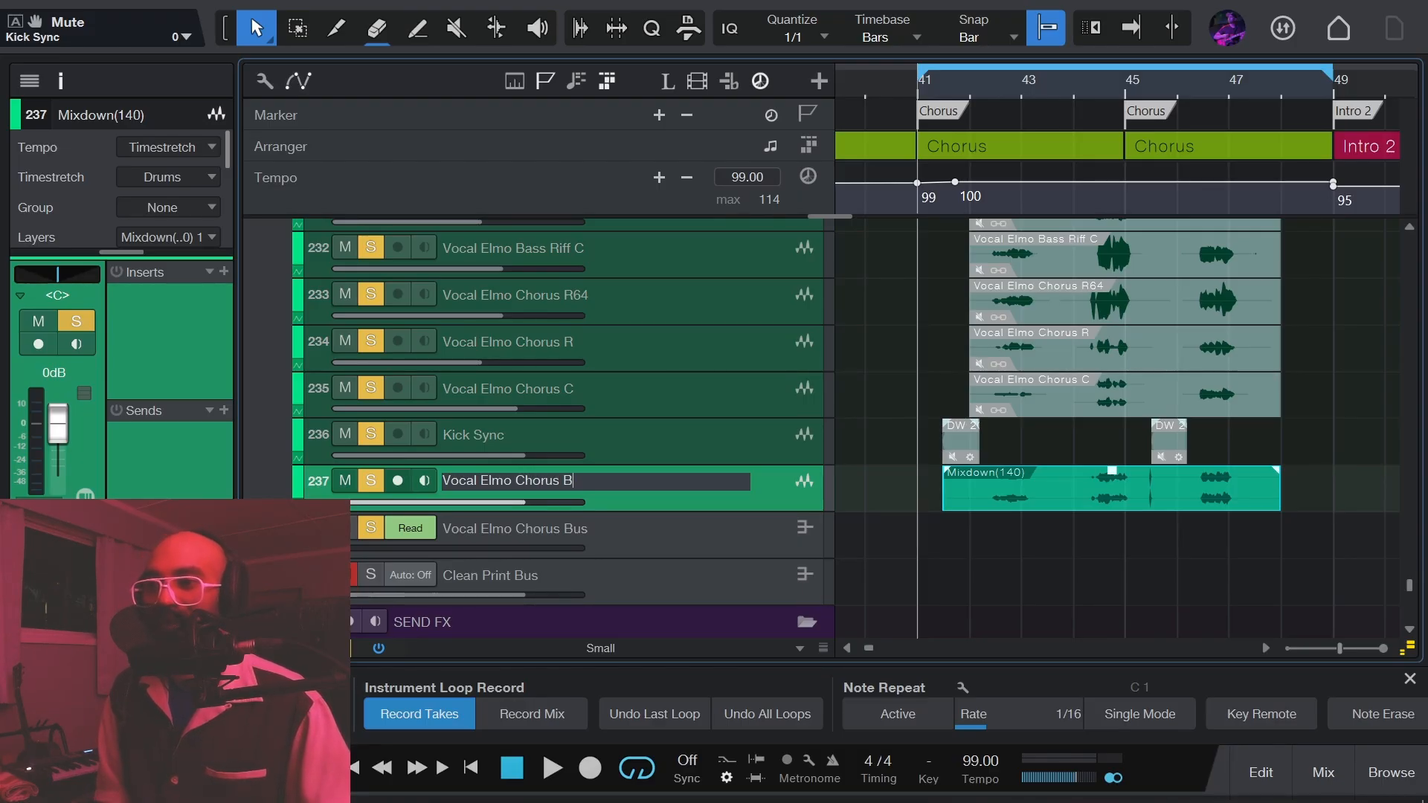
type("us MXDN")
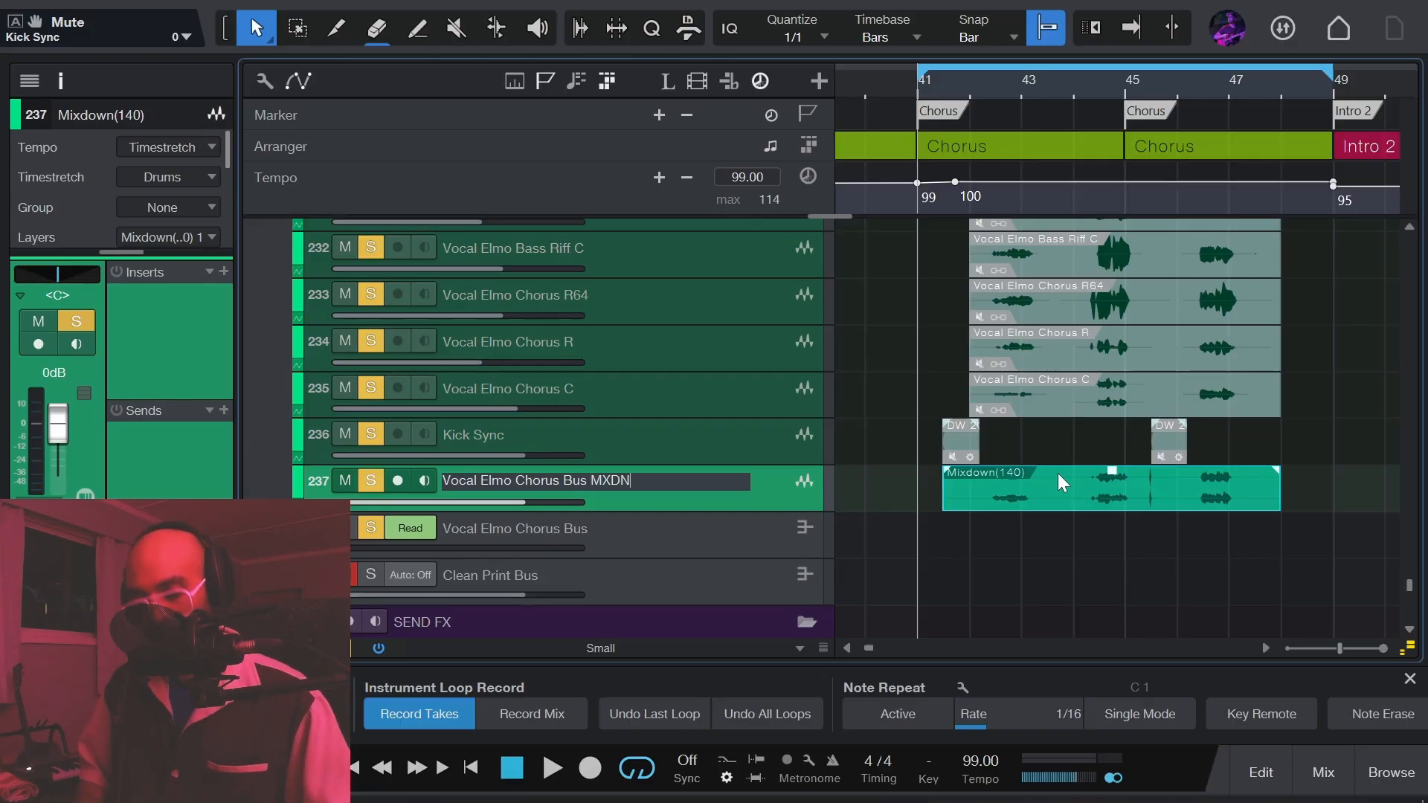
key("Return")
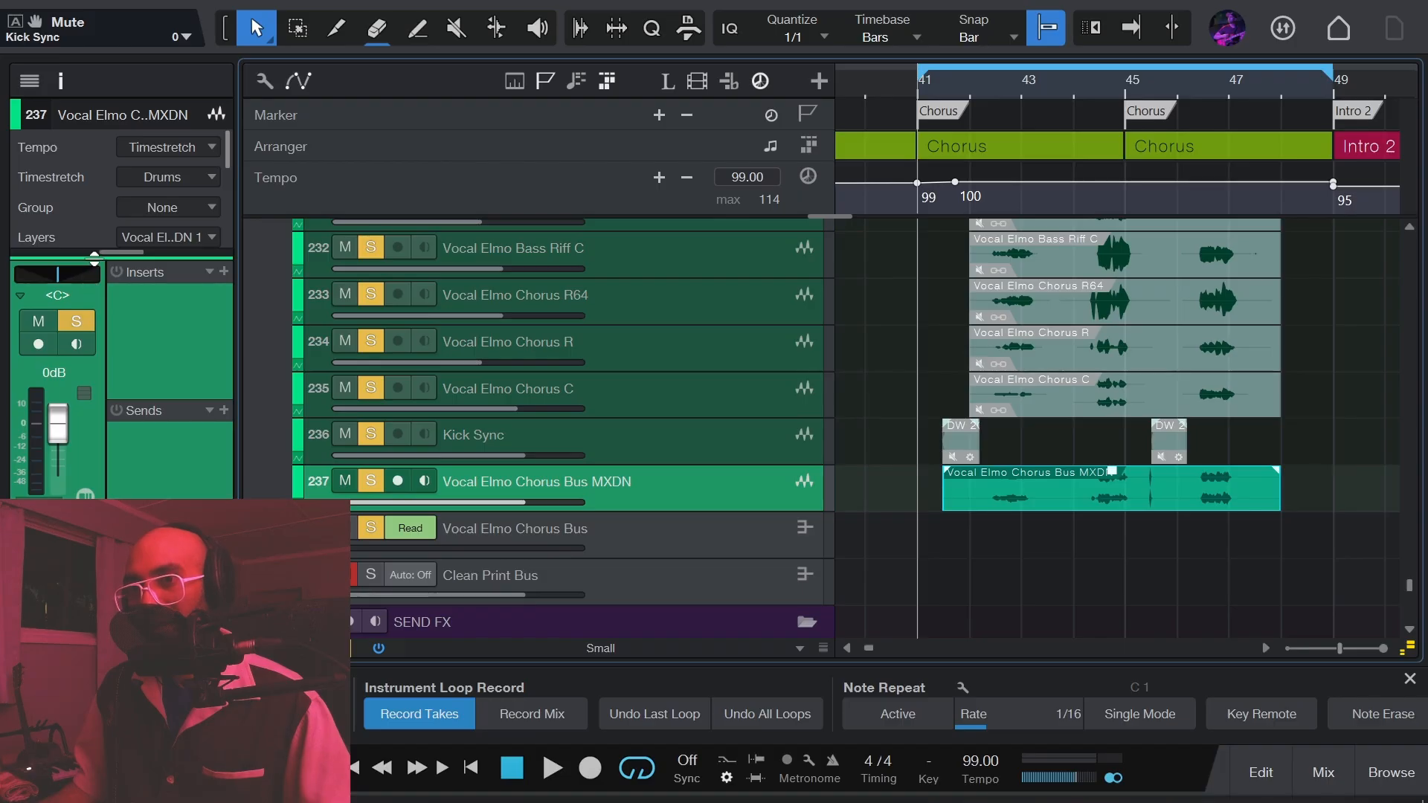
Expand the channel strip of the Vocal Elmo Chorus Bus MXDN track and set its input to None.
left_click_drag(94, 253, 102, 110)
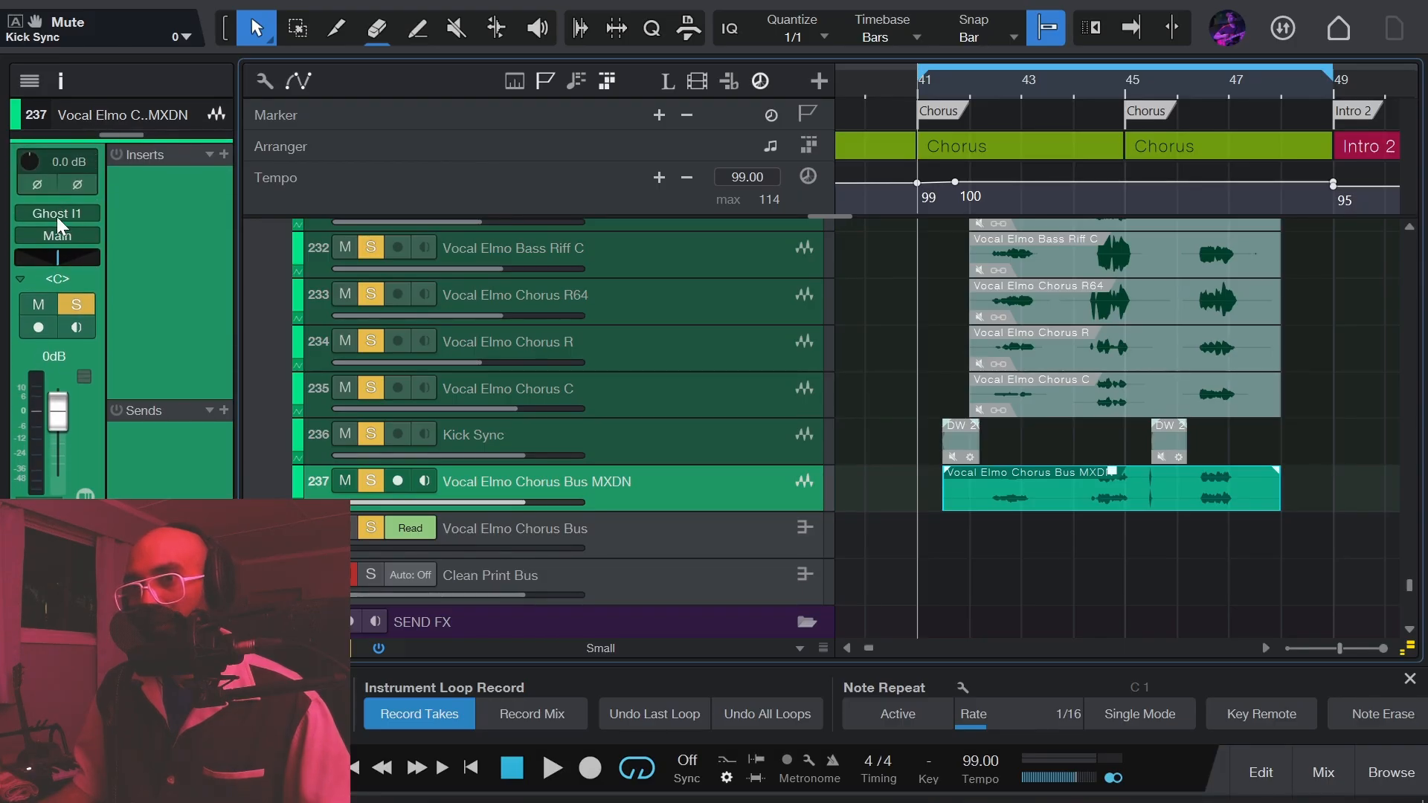
left_click(56, 215)
left_click(79, 245)
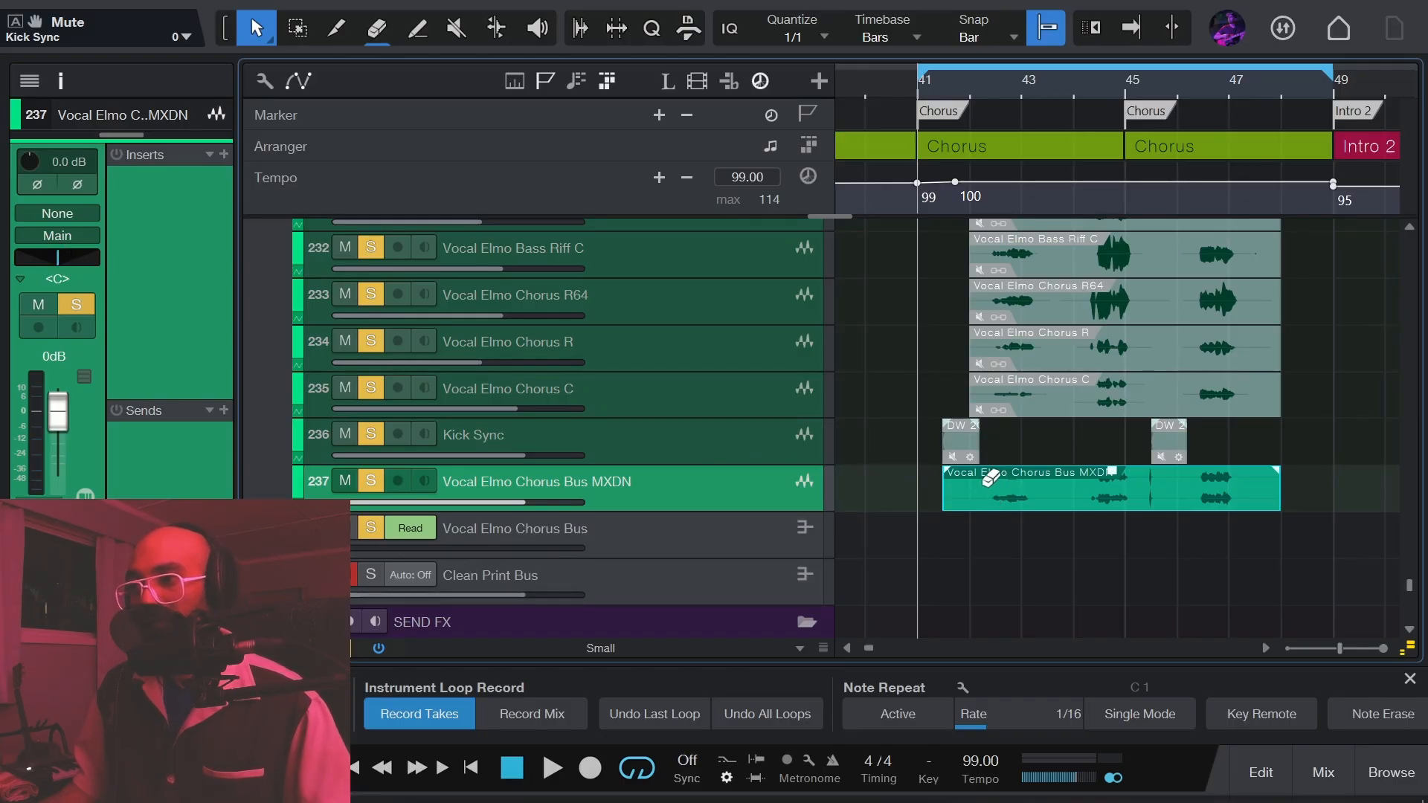
Compare the start of the printed mixdown with the first Kick Sync event at 41.3, and check the Vocal Elmo Chorus Bus inserts.
scroll(978, 476, "up", 1)
scroll(953, 455, "up", 6)
scroll(953, 456, "up", 8)
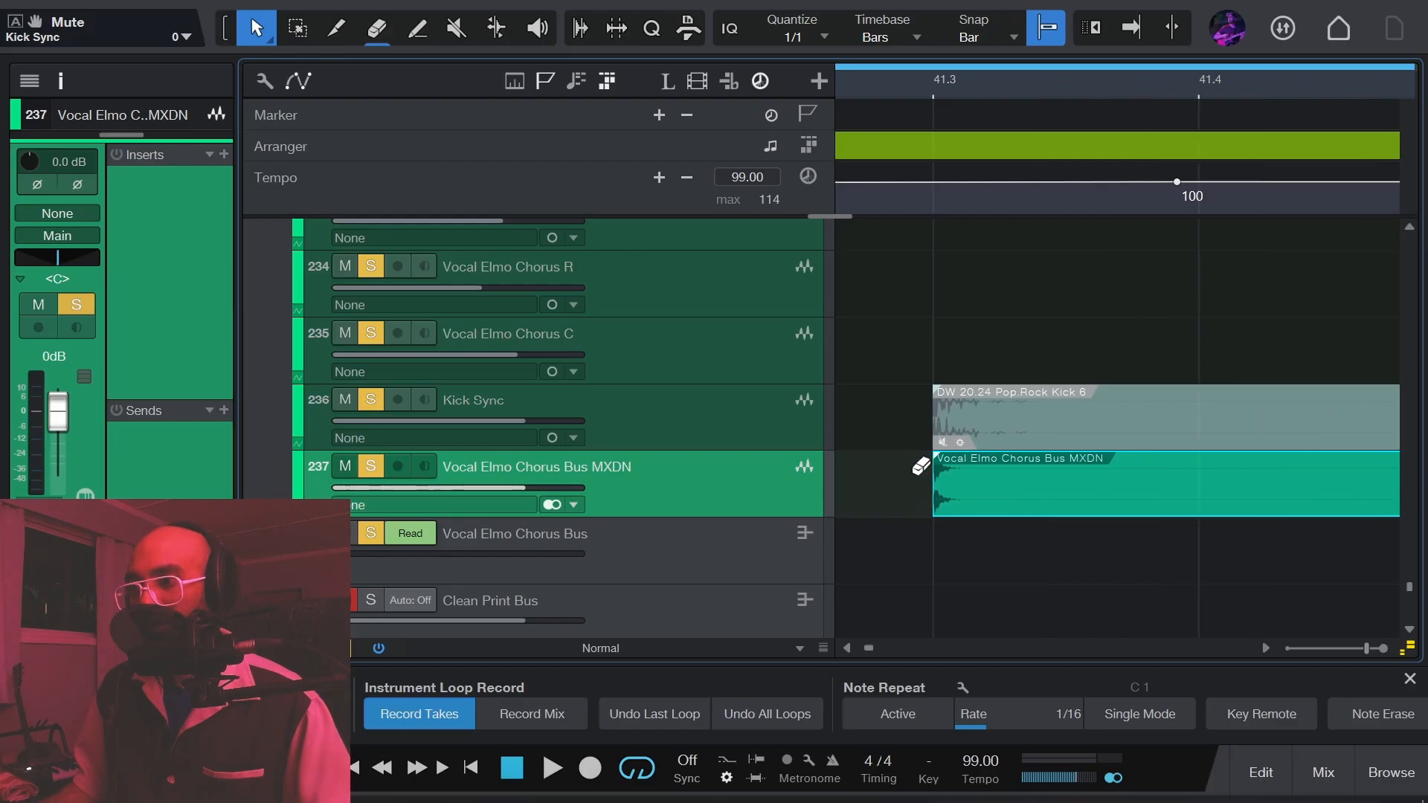
scroll(856, 480, "up", 3)
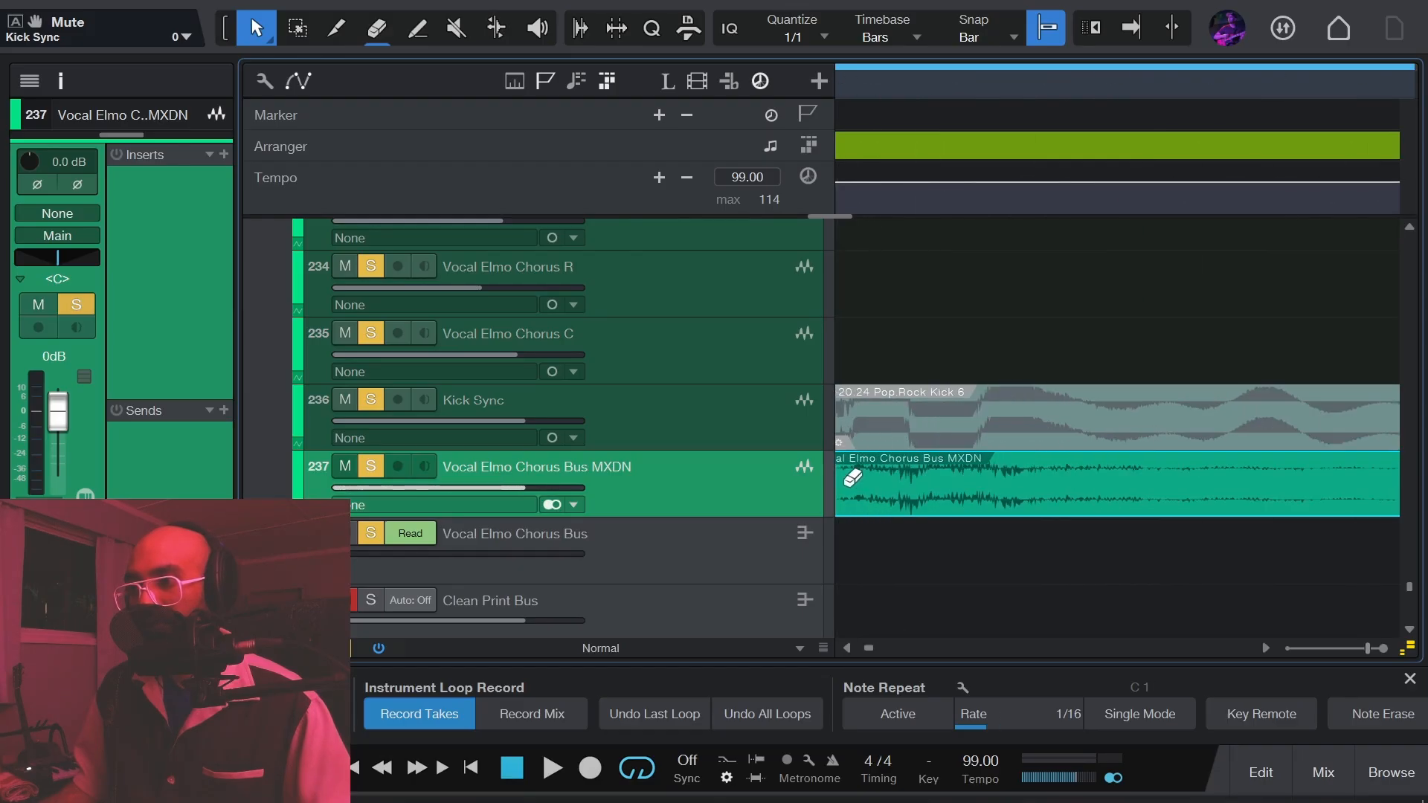
scroll(852, 478, "down", 2)
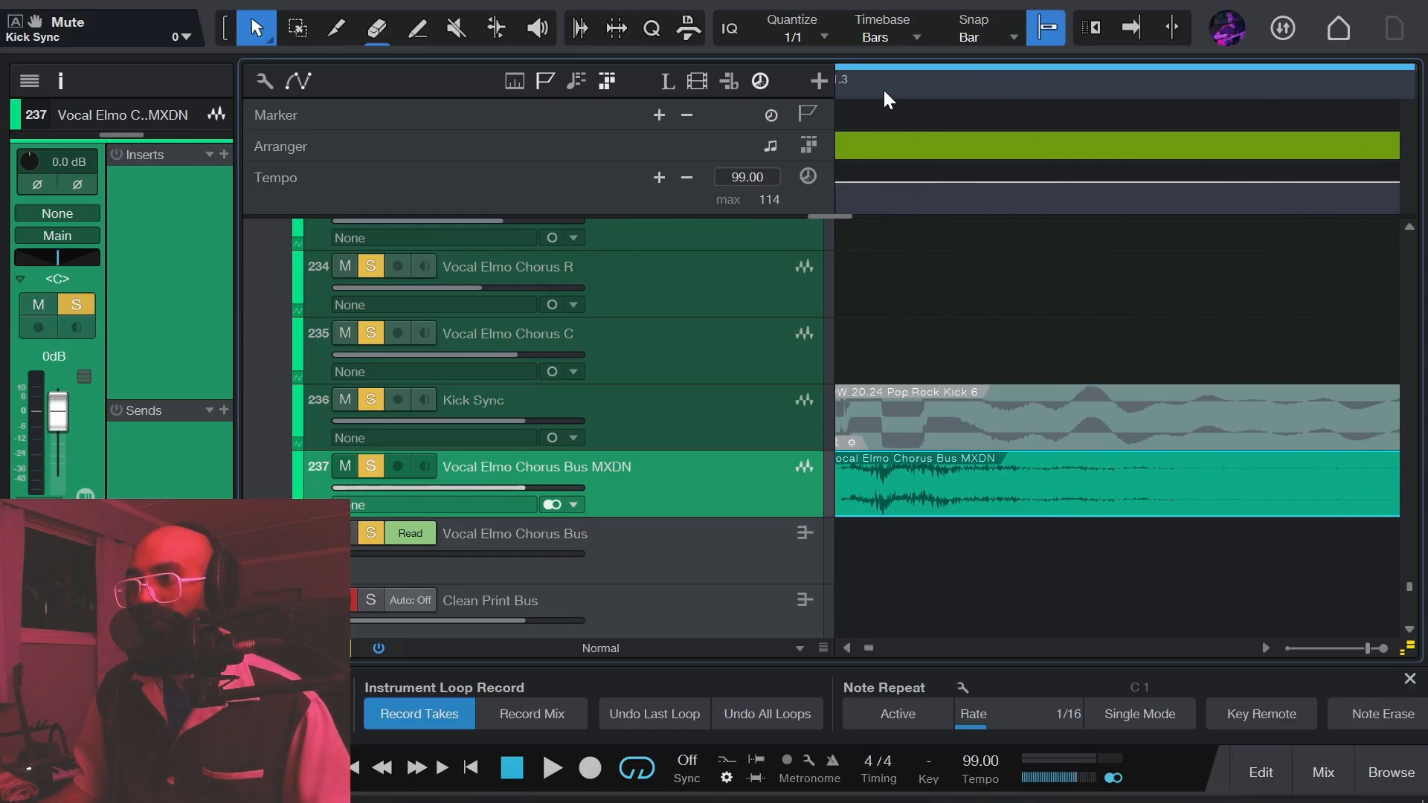
left_click_drag(883, 87, 1004, 102)
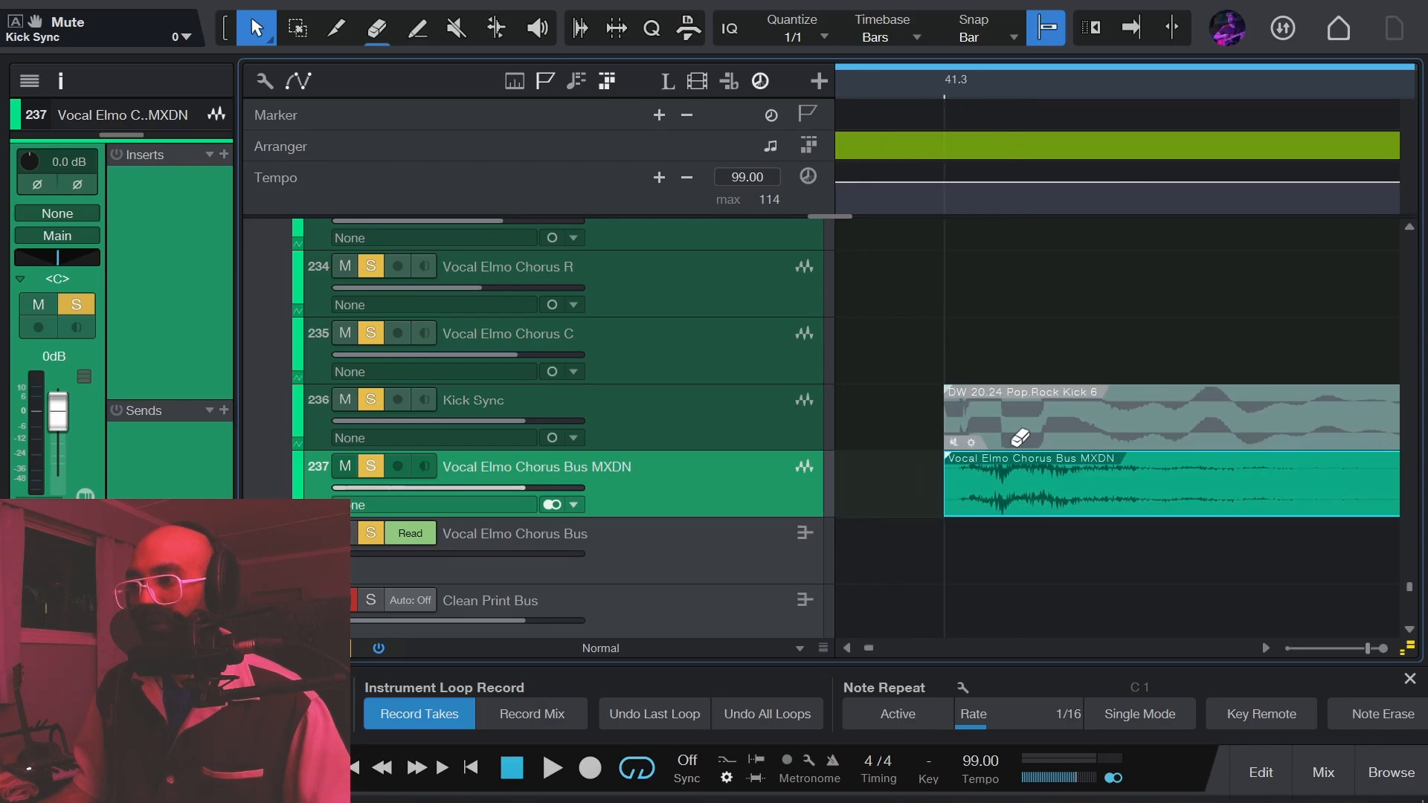
scroll(1018, 479, "up", 2)
scroll(1018, 479, "up", 1)
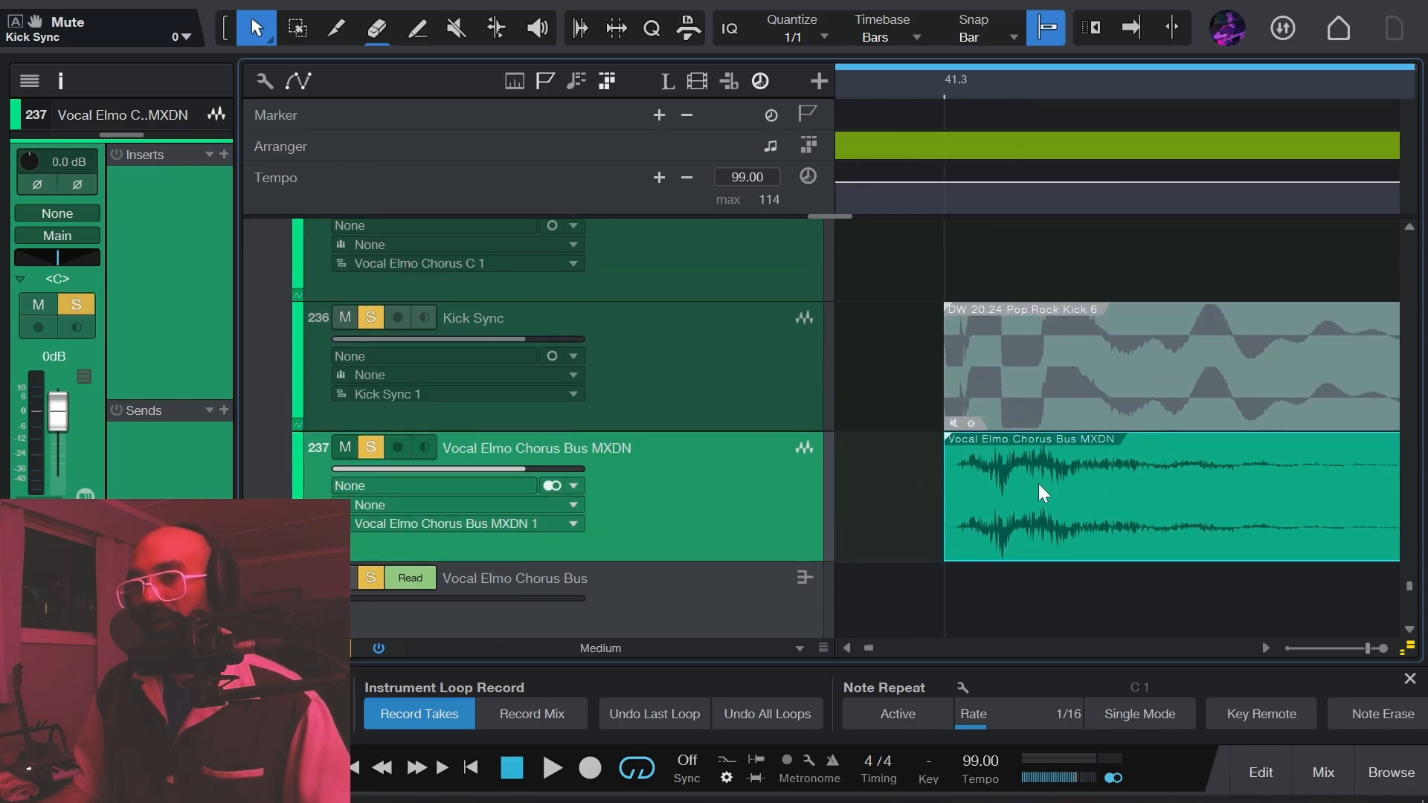
scroll(1047, 481, "down", 1)
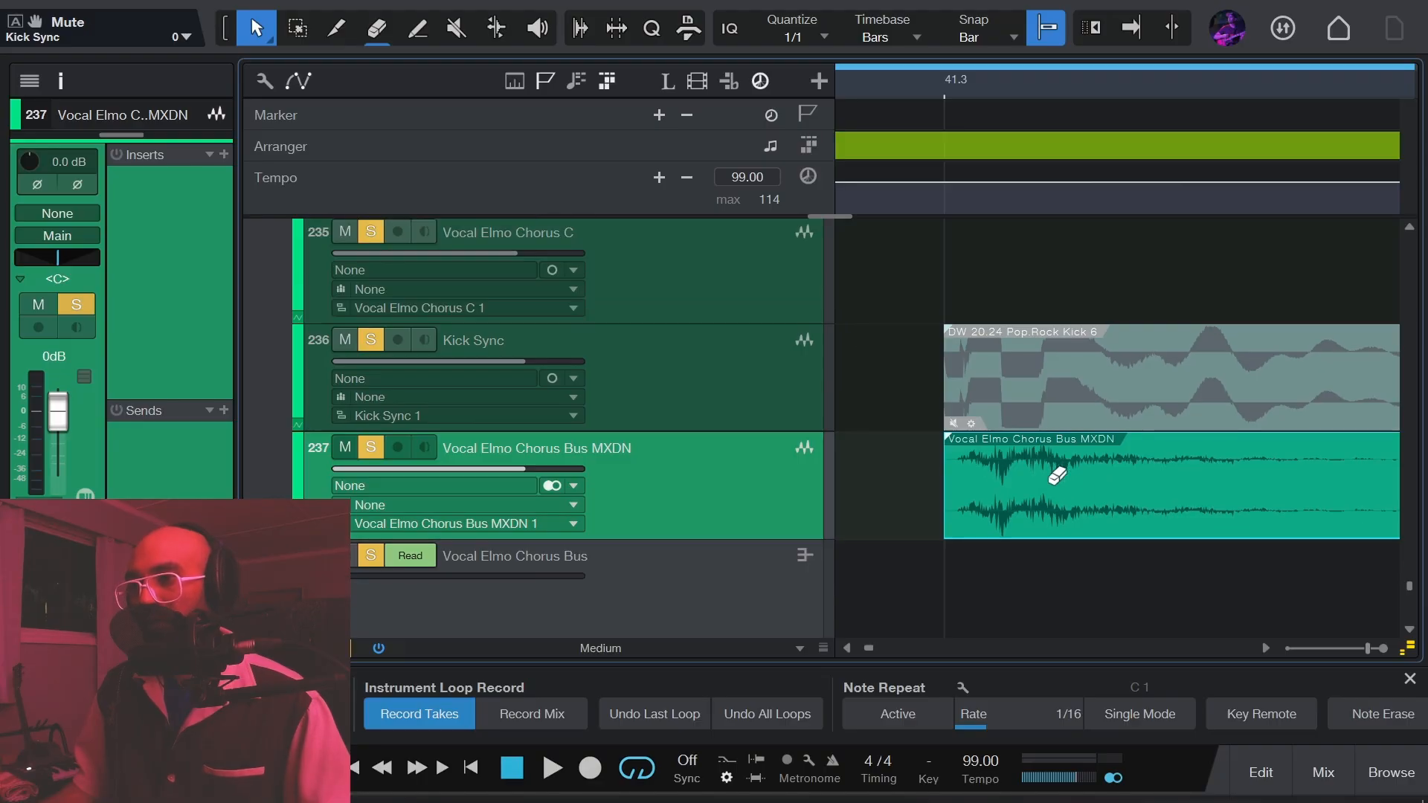
left_click(696, 577)
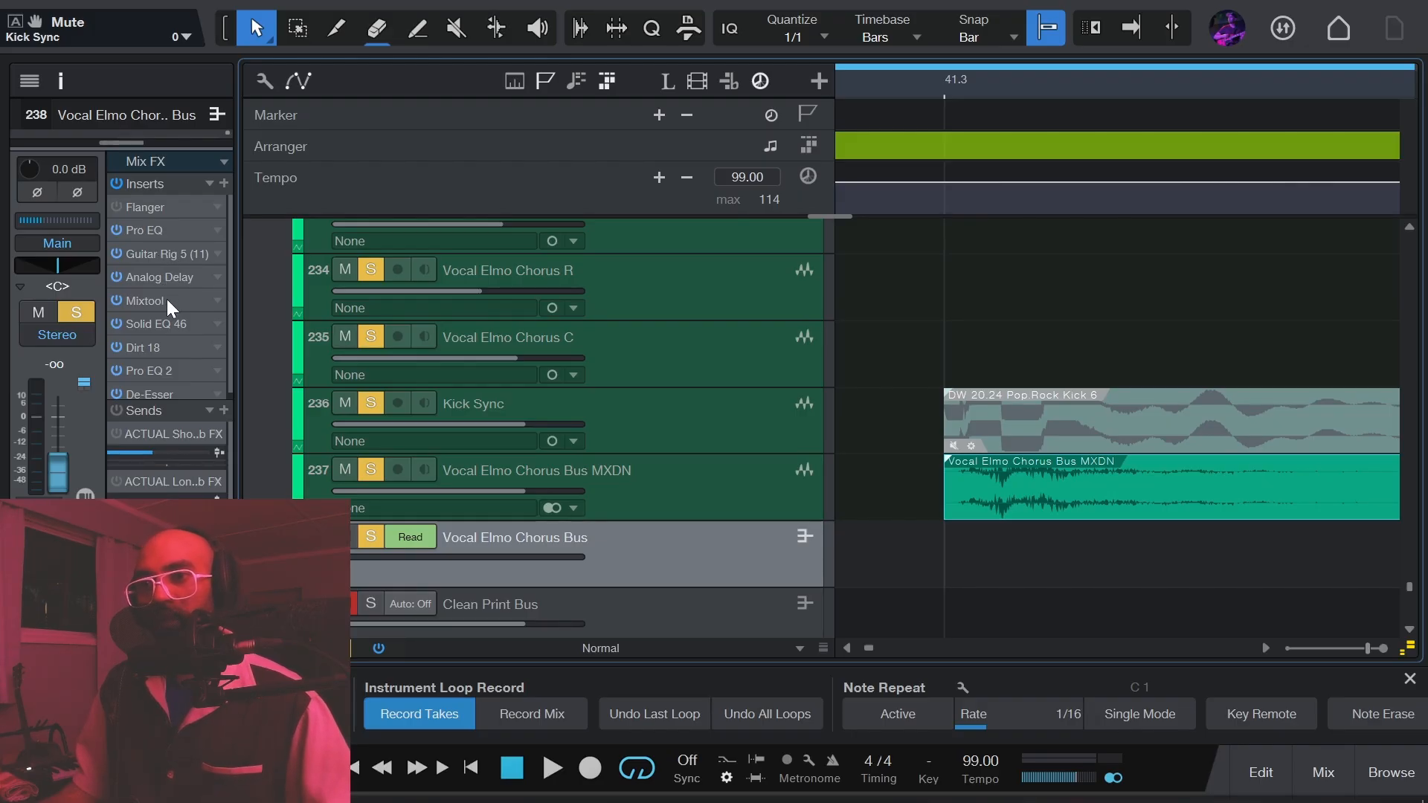
scroll(149, 355, "down", 1)
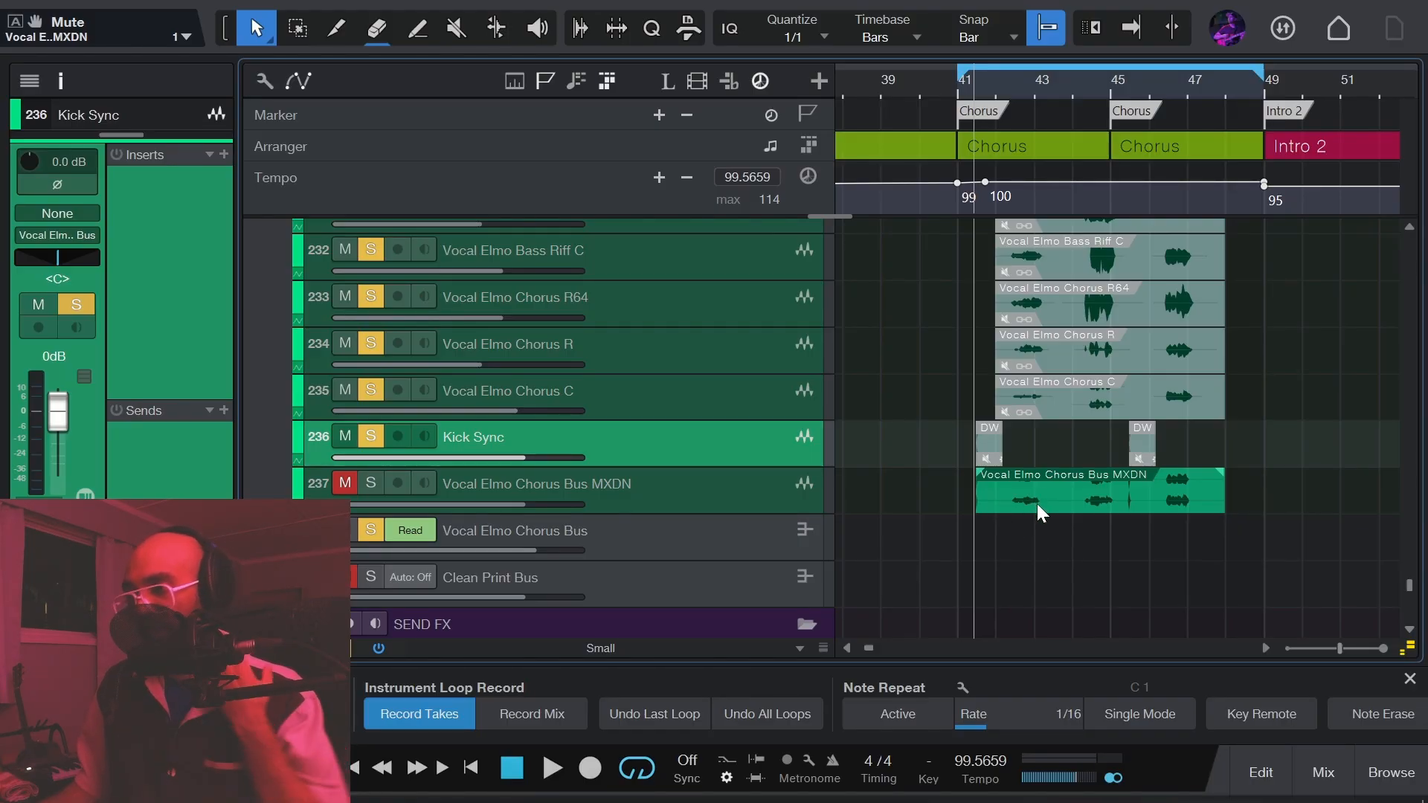
Unmute all six original Vocal Elmo chorus events and both Kick Sync events together using the Mute tool.
scroll(1138, 484, "up", 2)
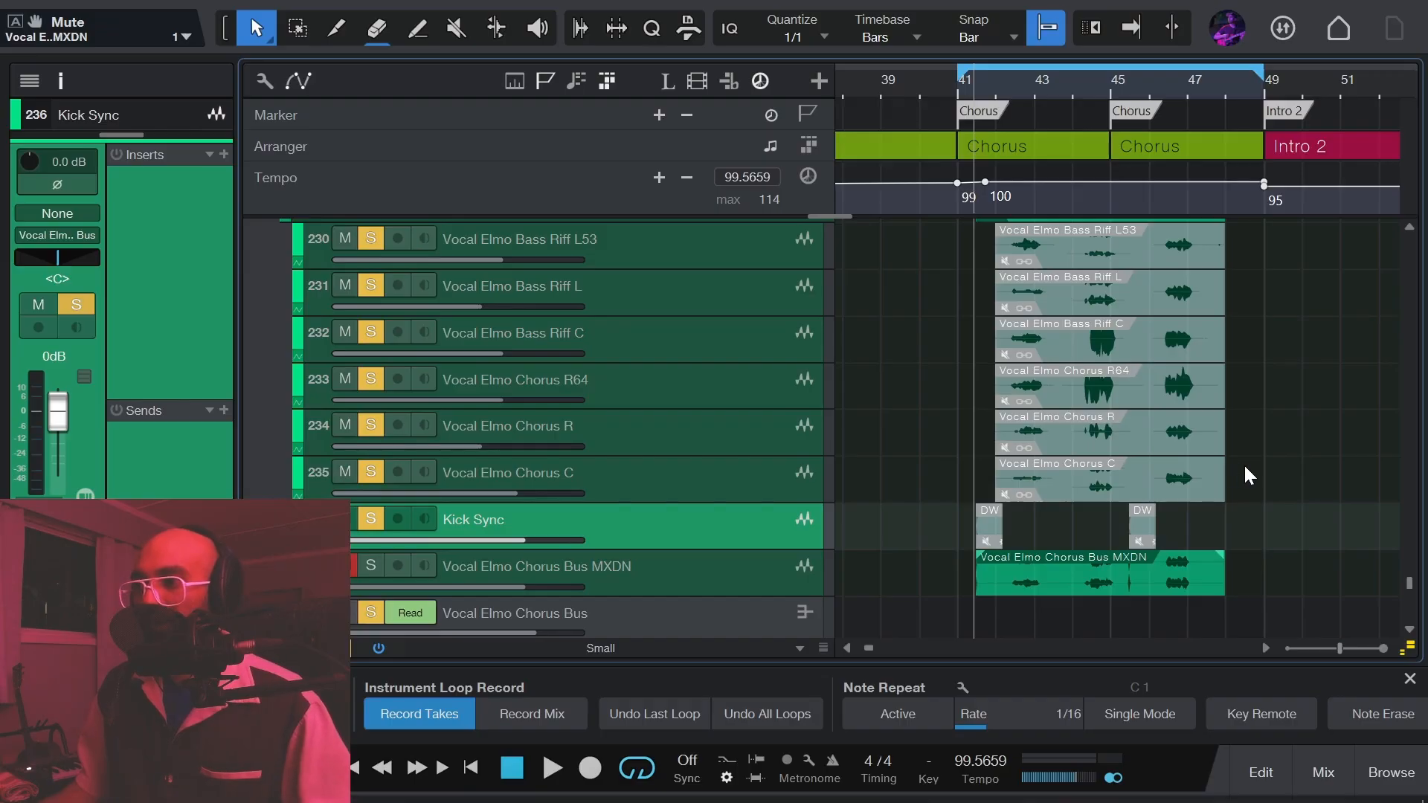
scroll(1250, 463, "up", 1)
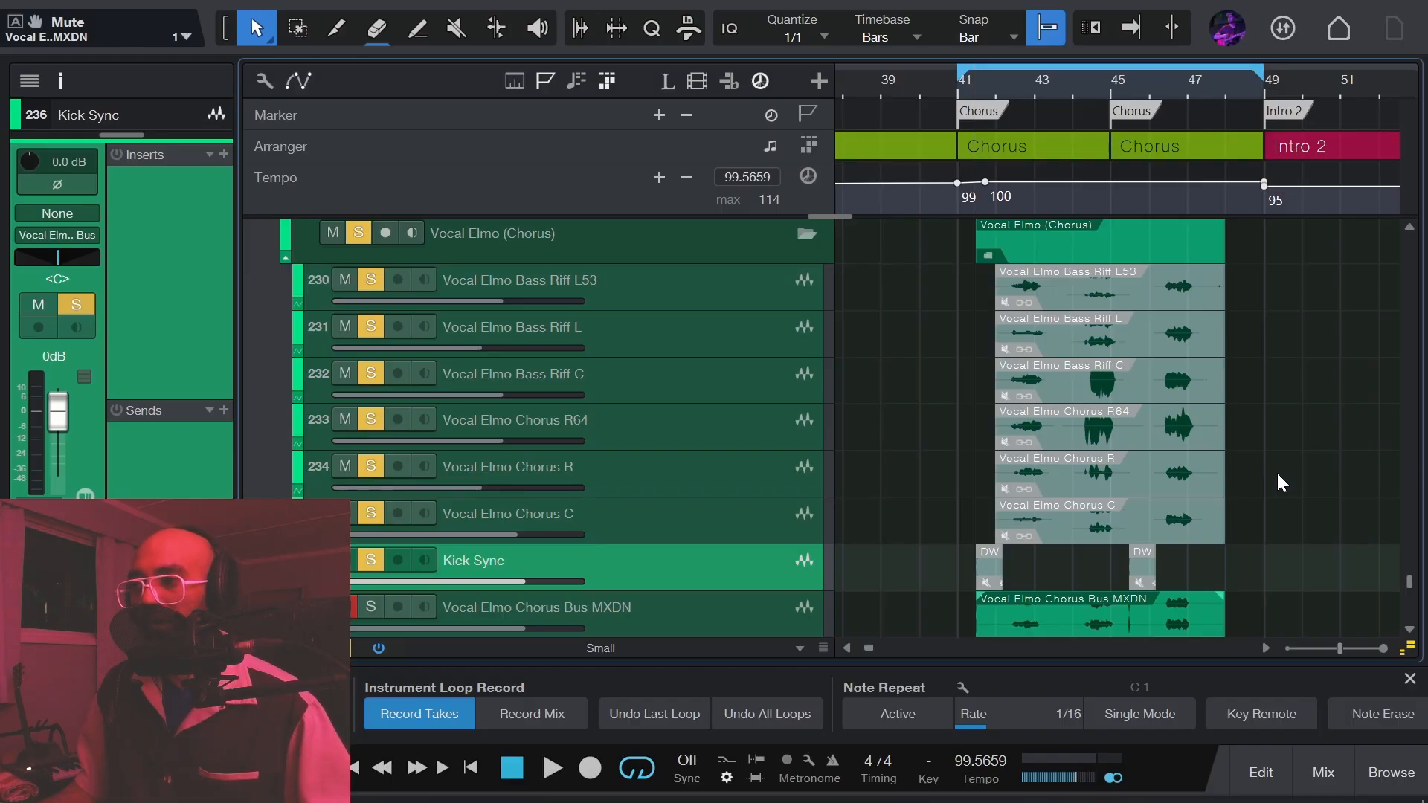
scroll(1276, 471, "down", 1)
scroll(1278, 484, "up", 1)
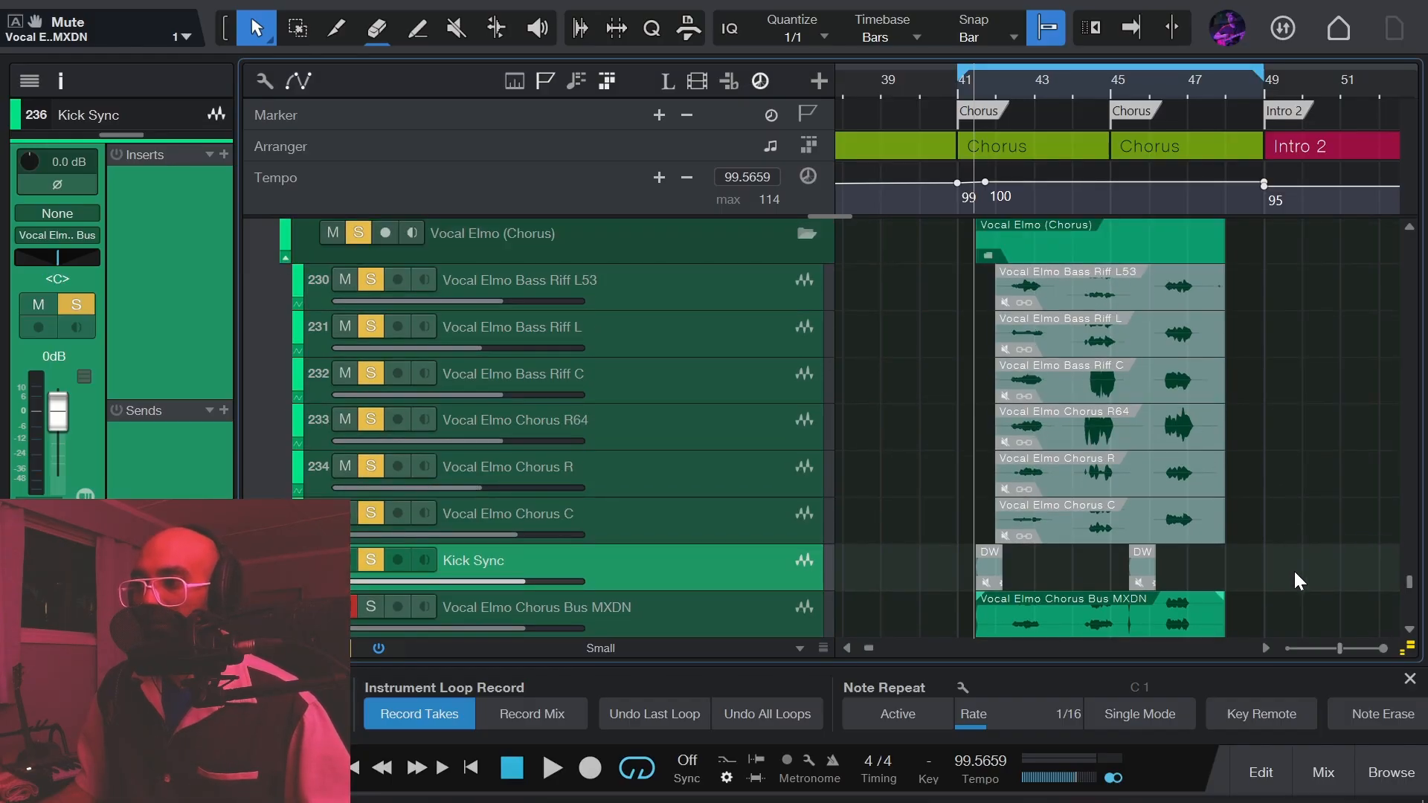
left_click_drag(1293, 569, 959, 282)
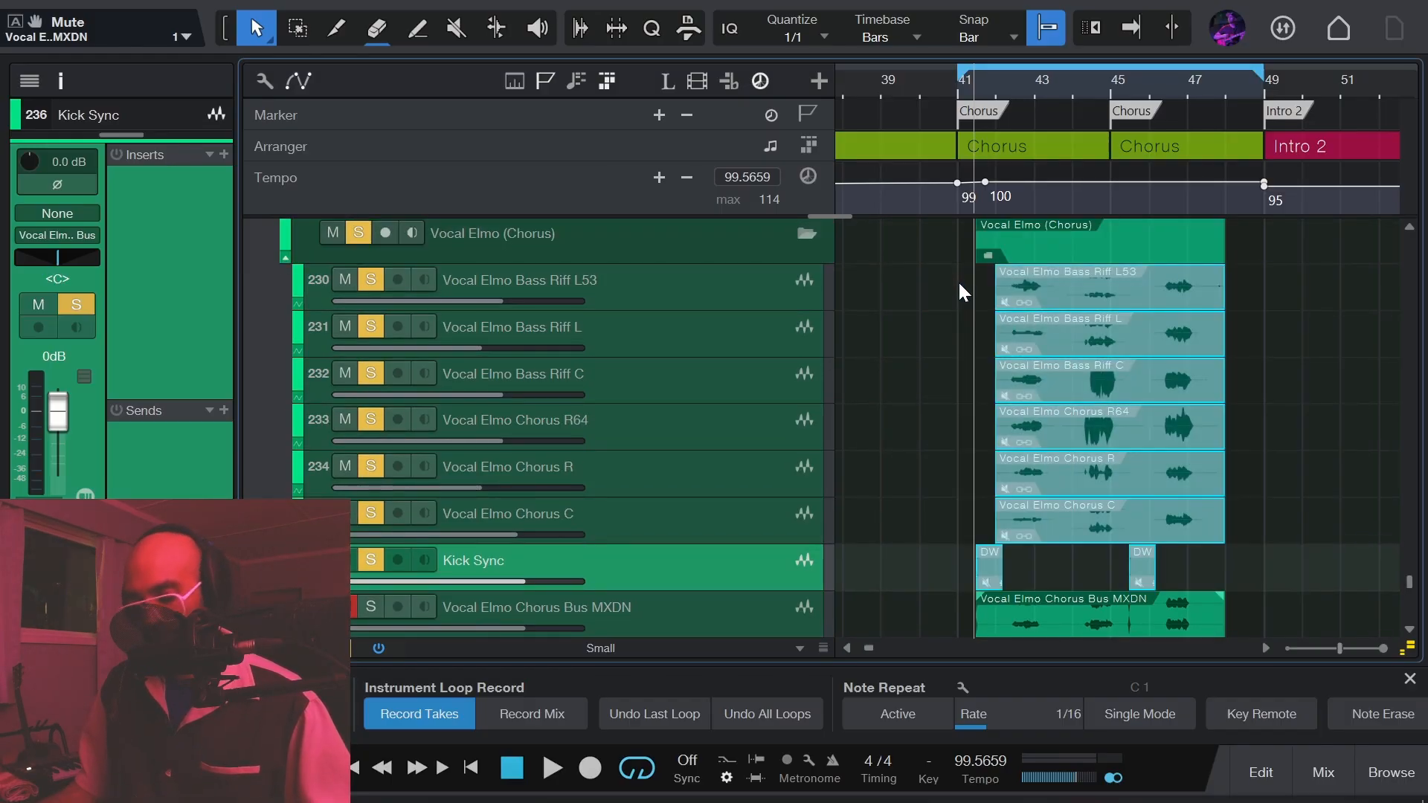
key("6")
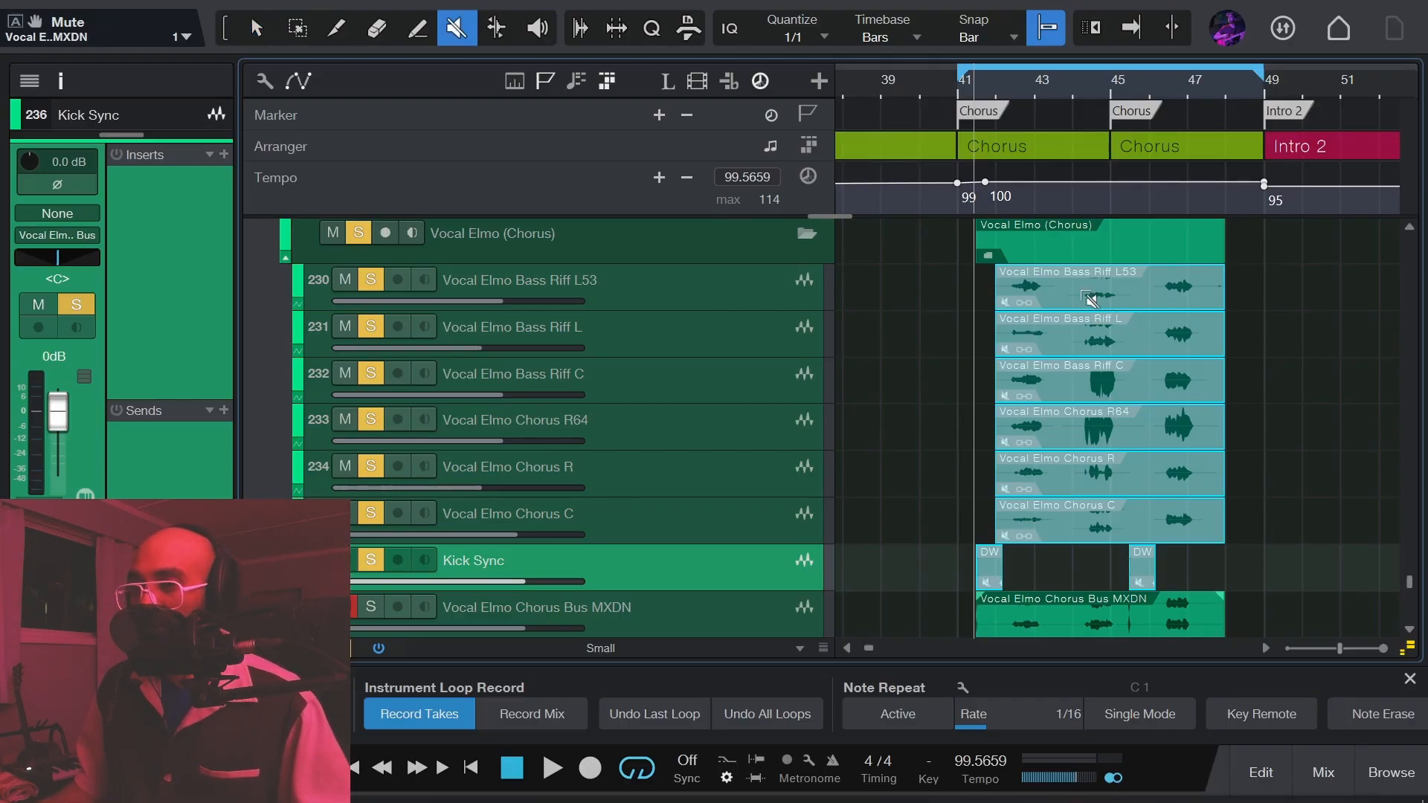
left_click(1091, 299)
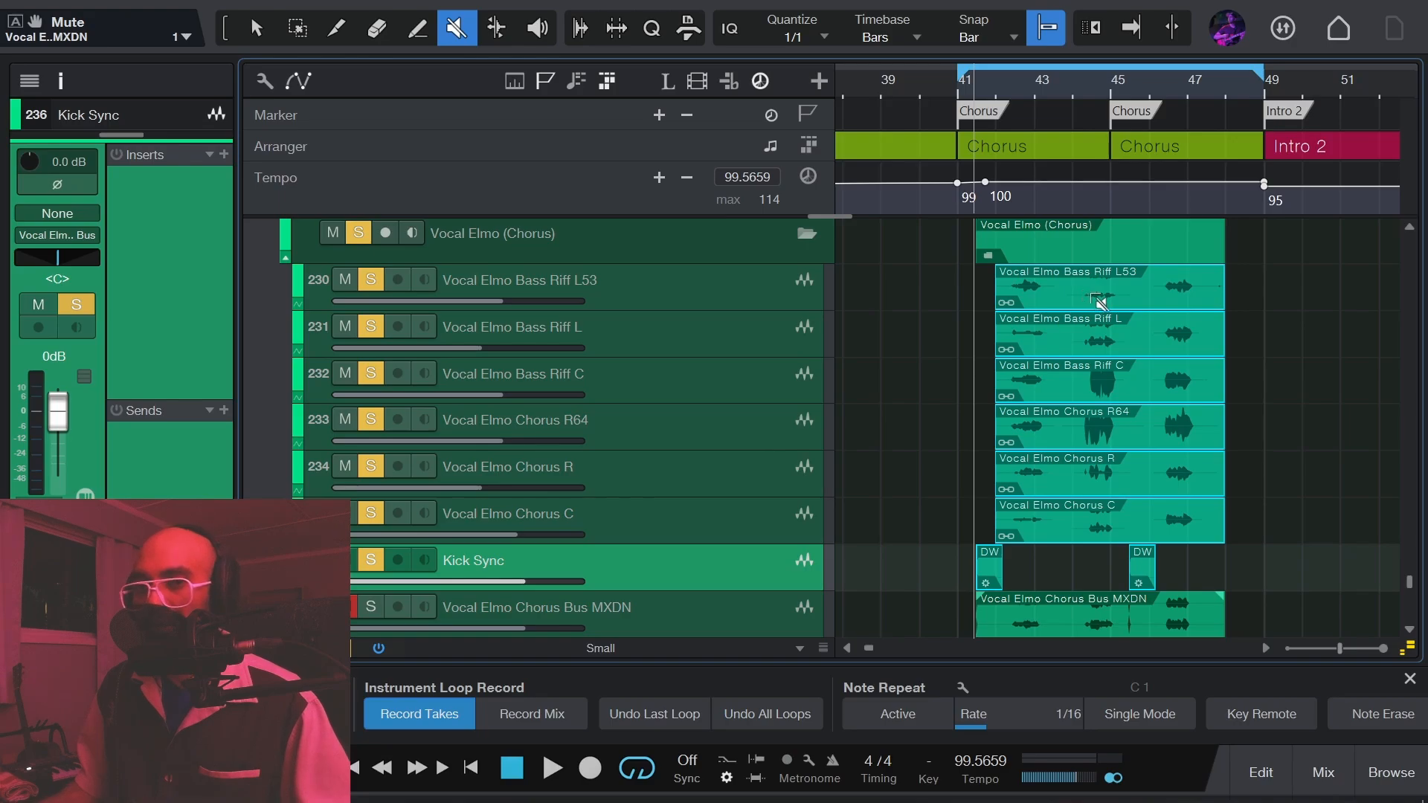
key("1")
Move the Vocal Elmo Chorus Bus track above the Vocal Elmo Chorus Bus MXDN track, directly below Kick Sync.
scroll(1121, 451, "down", 1)
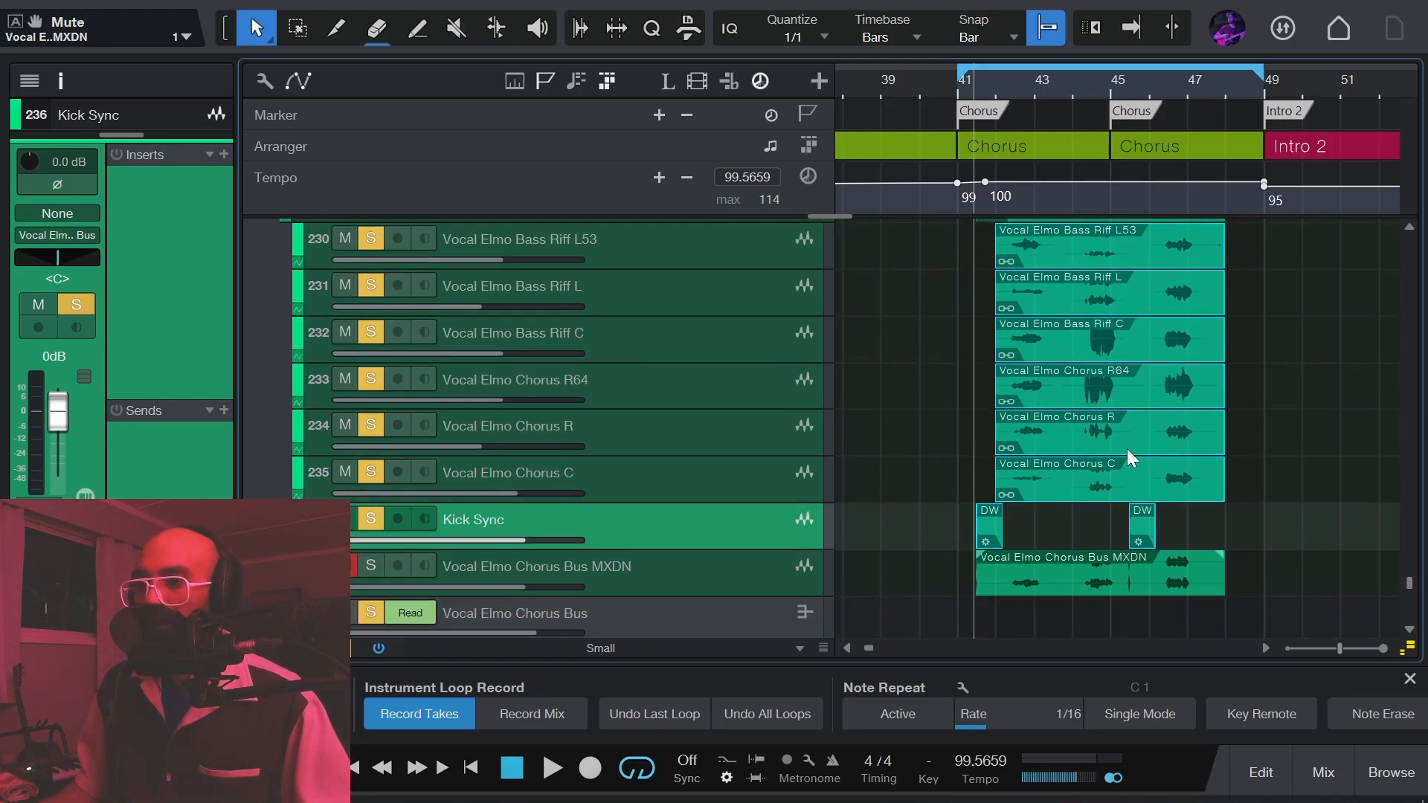
scroll(1127, 457, "down", 1)
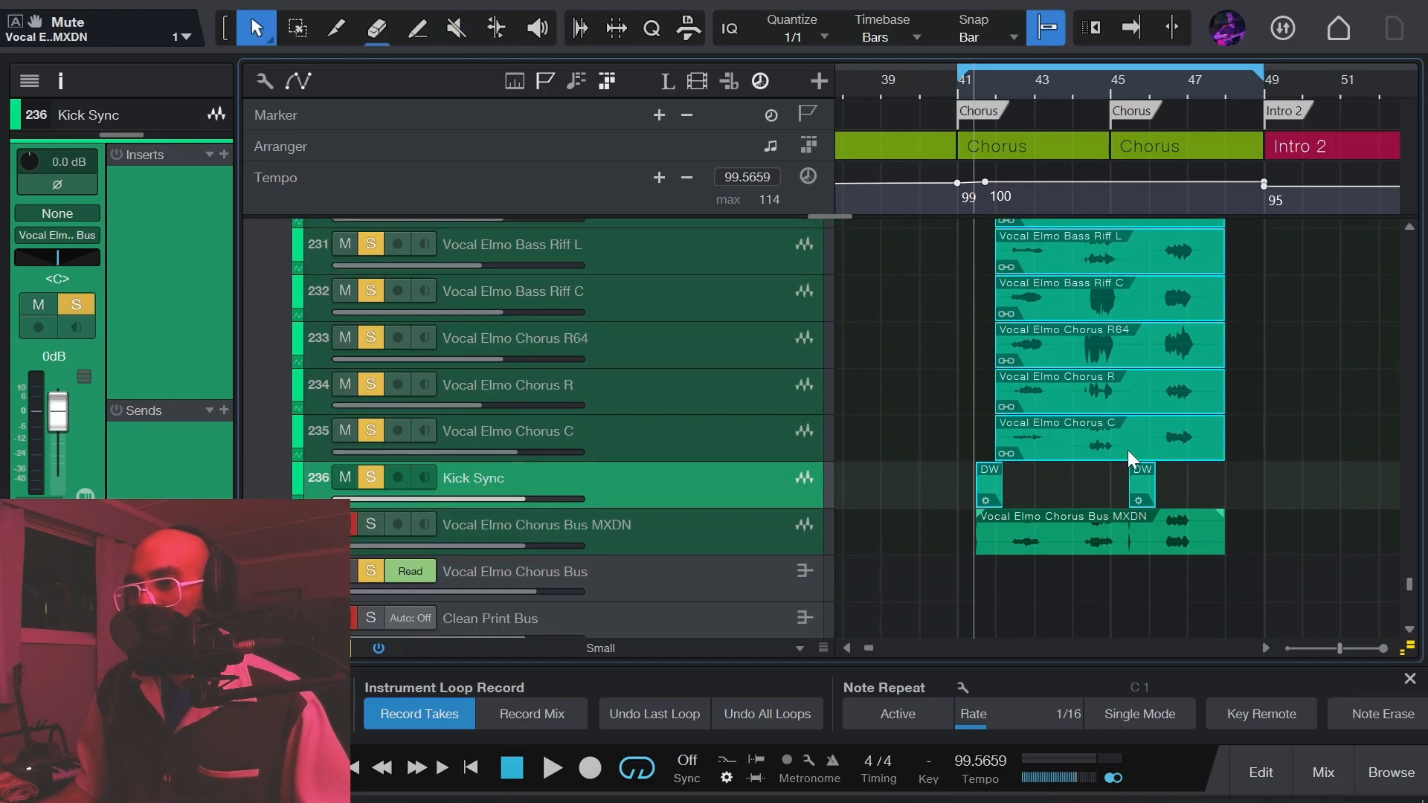
left_click(627, 580)
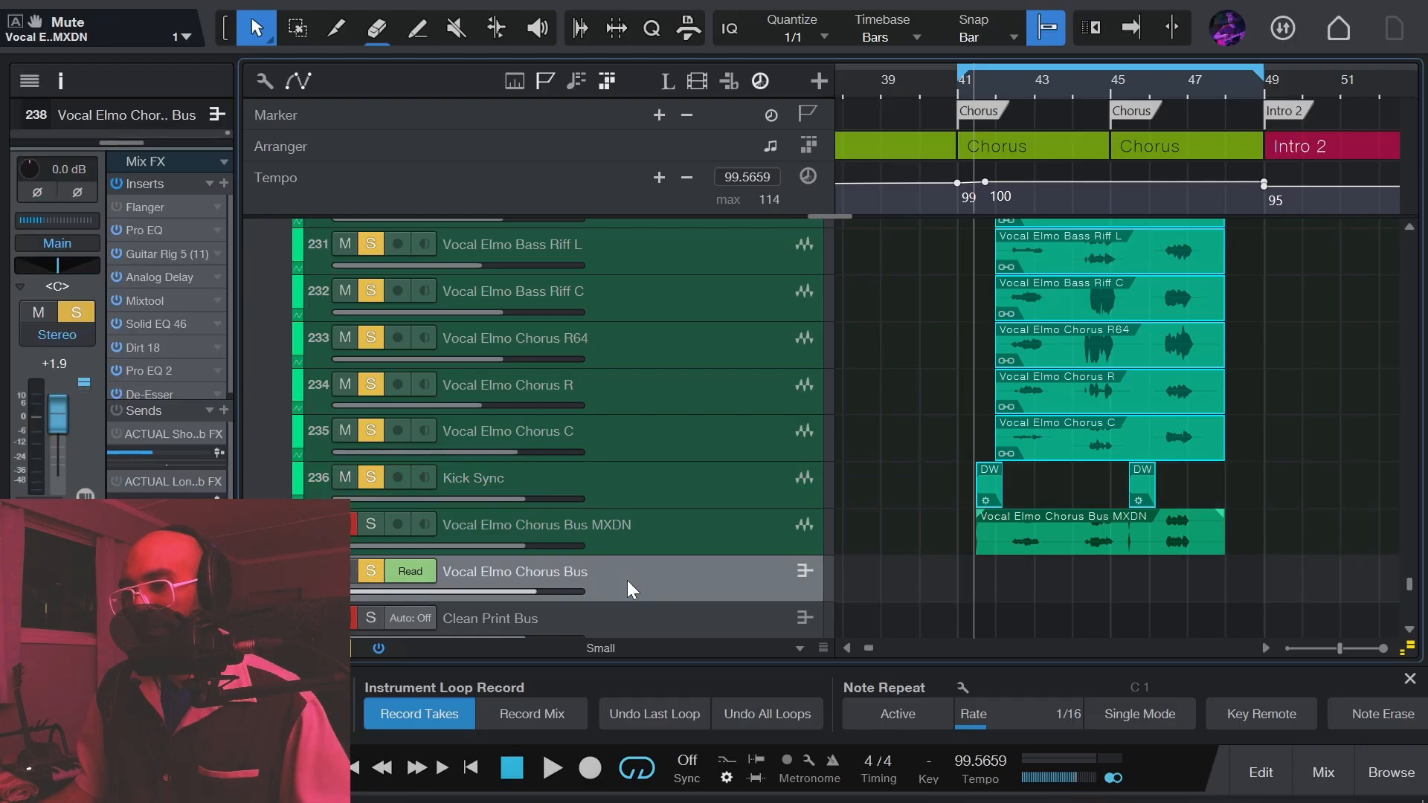
left_click(674, 543)
scroll(1047, 505, "down", 1)
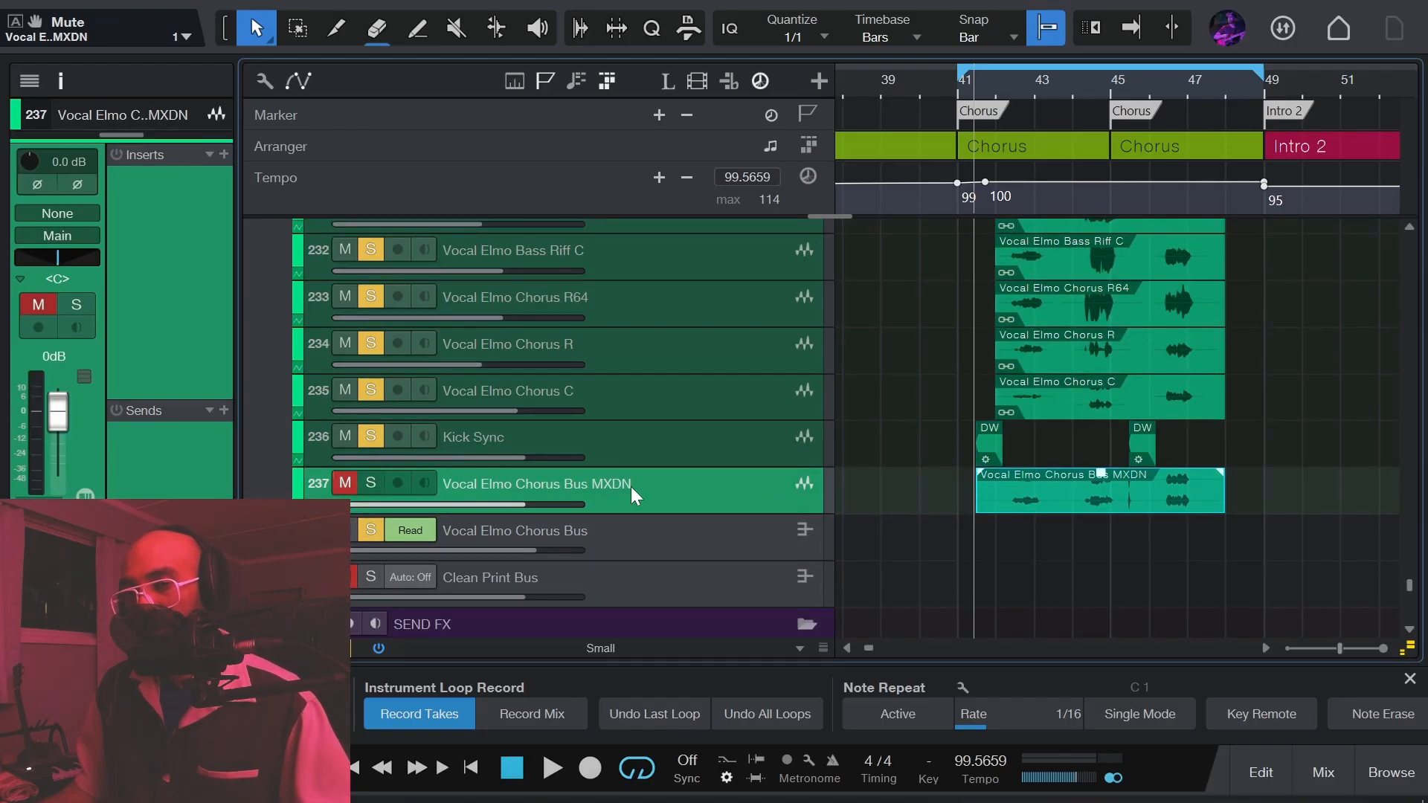
left_click(664, 534)
left_click_drag(664, 491, 666, 493)
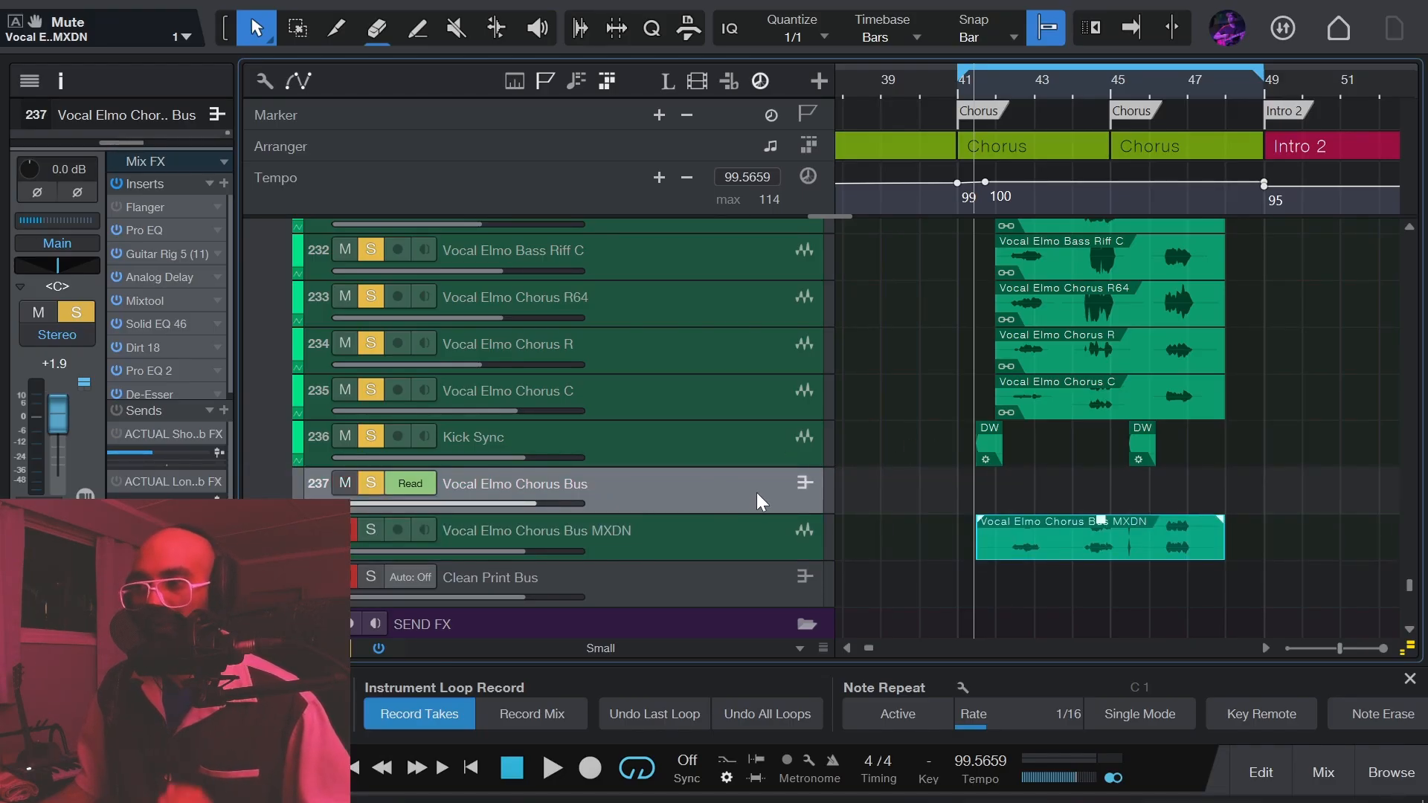
Play back the original Vocal Elmo chorus and Kick Sync events through the bus, and stop playback.
scroll(878, 484, "up", 1)
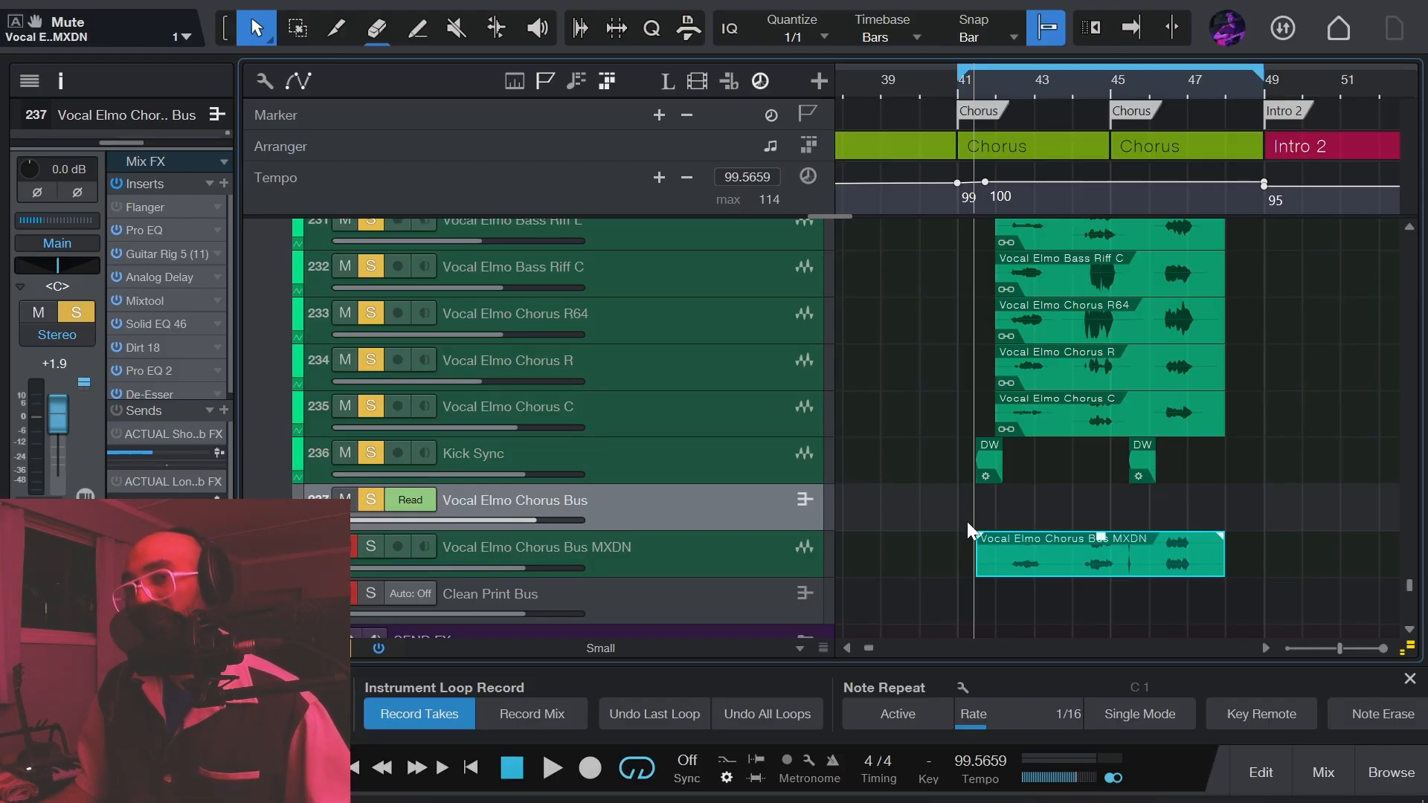
scroll(969, 516, "up", 3)
scroll(961, 511, "up", 3)
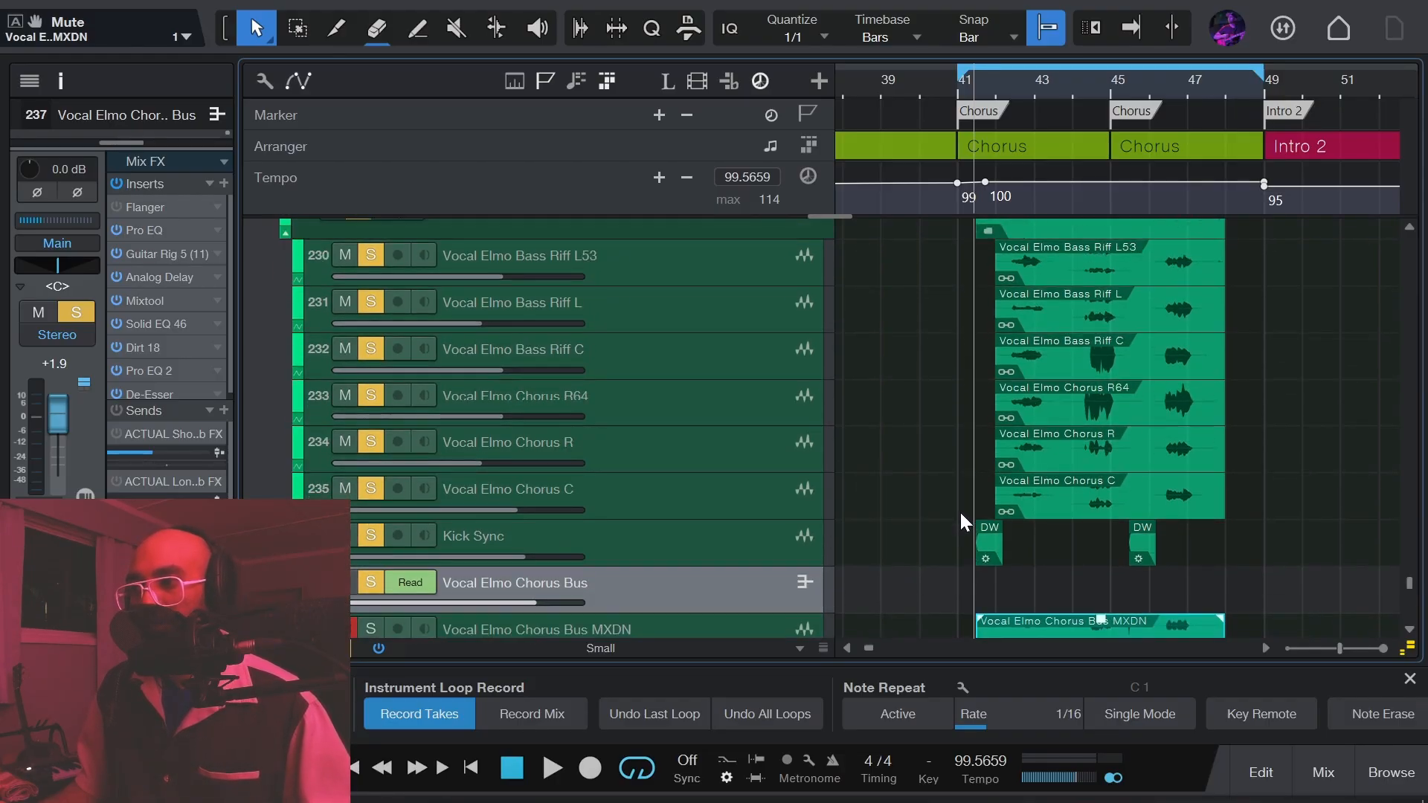
key("space")
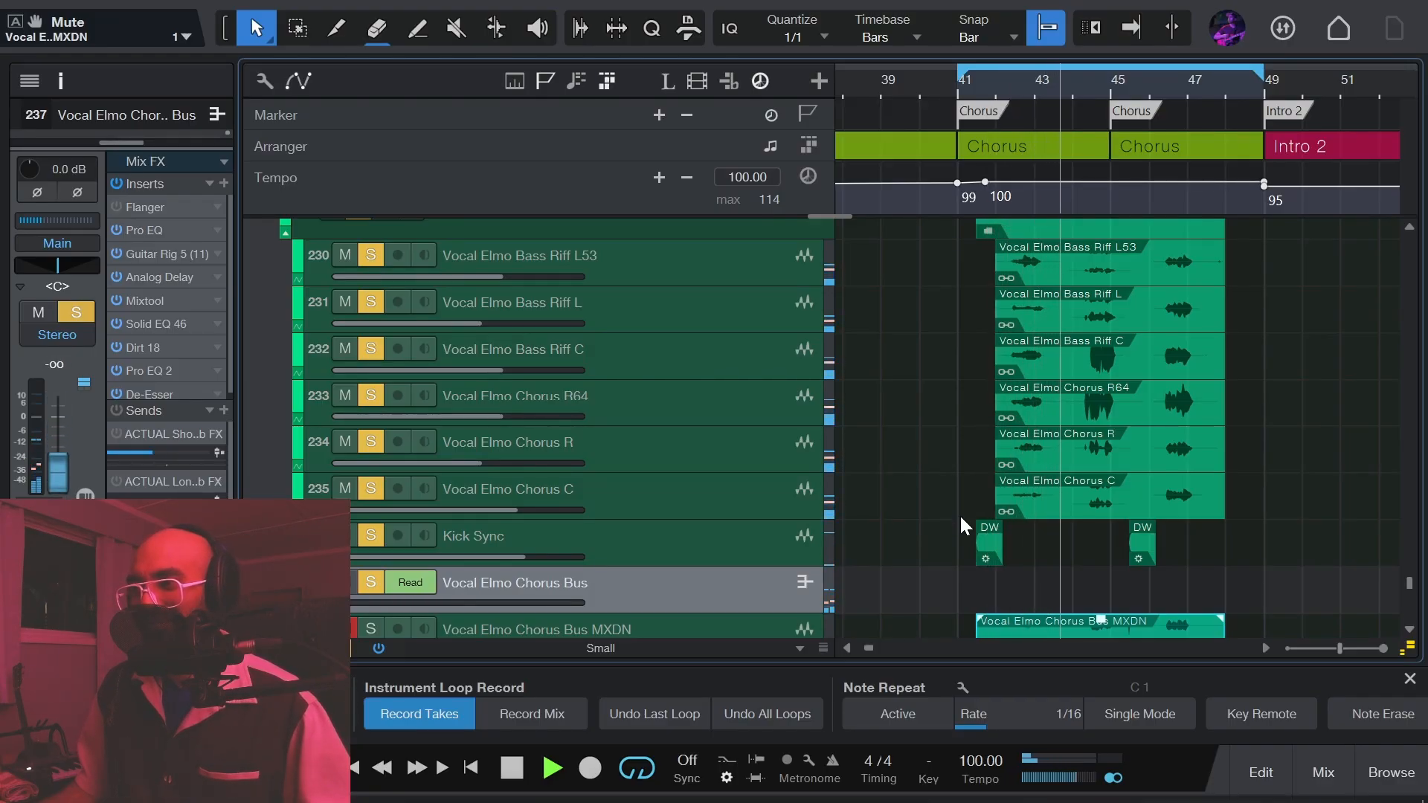
key("space")
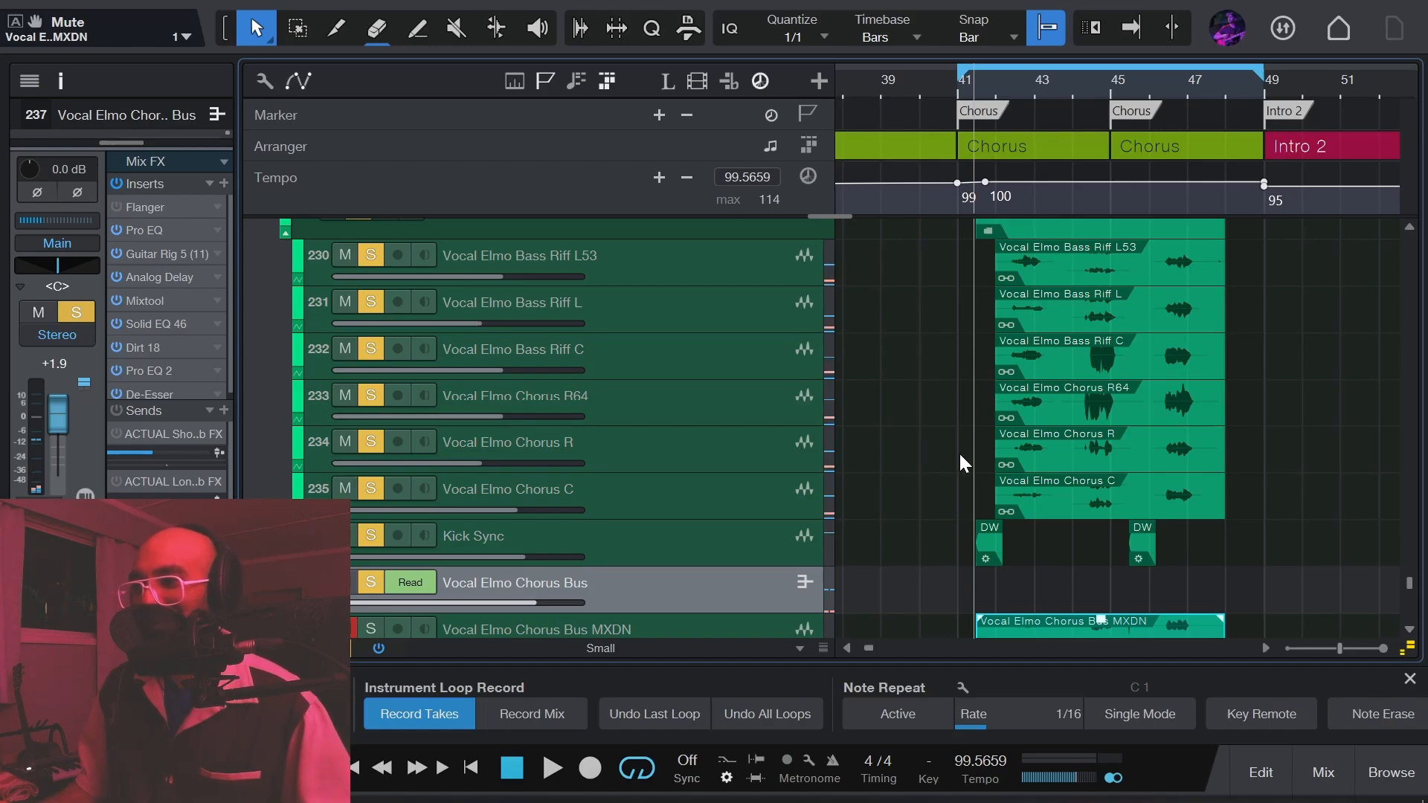
scroll(985, 484, "down", 2)
scroll(984, 483, "down", 1)
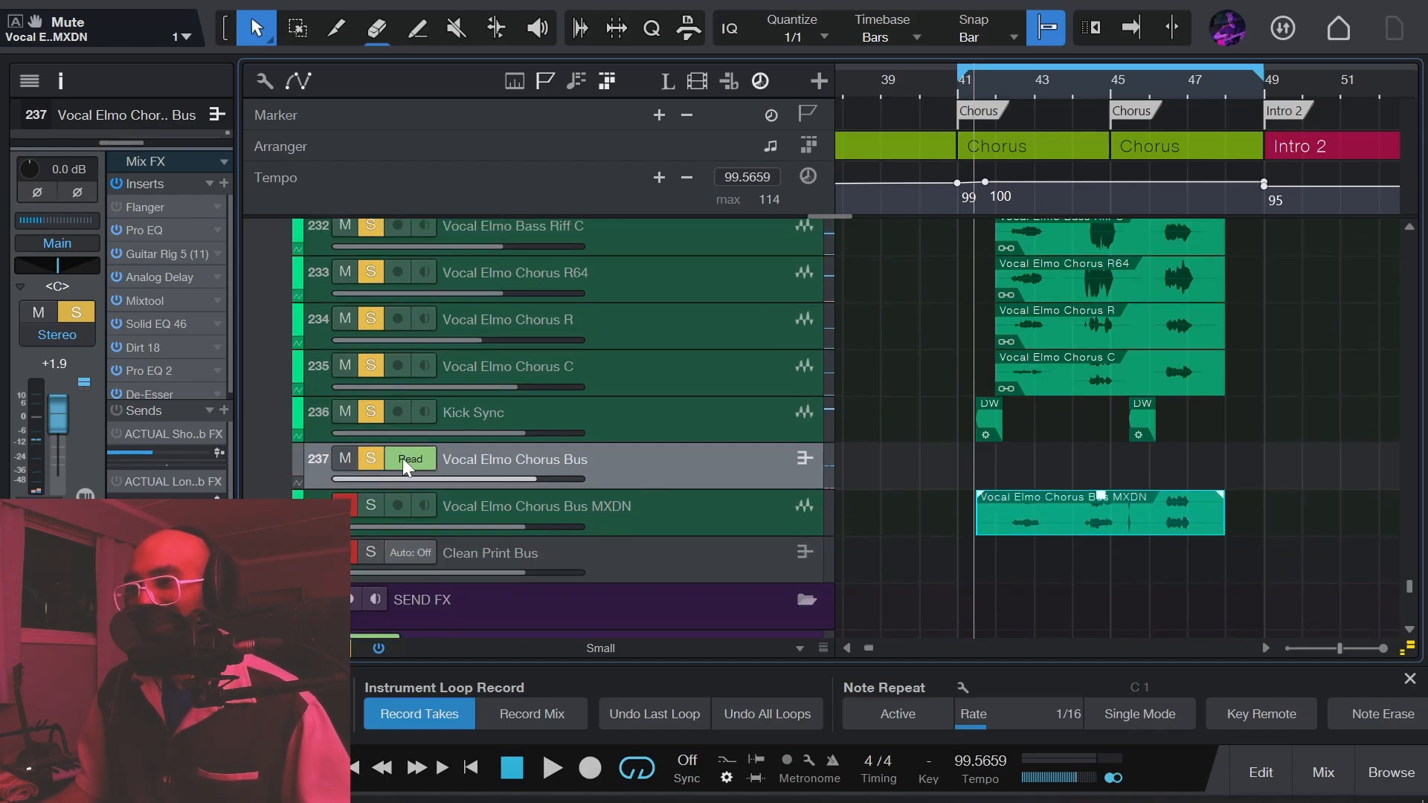
Mute the Vocal Elmo Chorus Bus, solo the Vocal Elmo Chorus Bus MXDN track, and play back the printed mixdown.
left_click(345, 459)
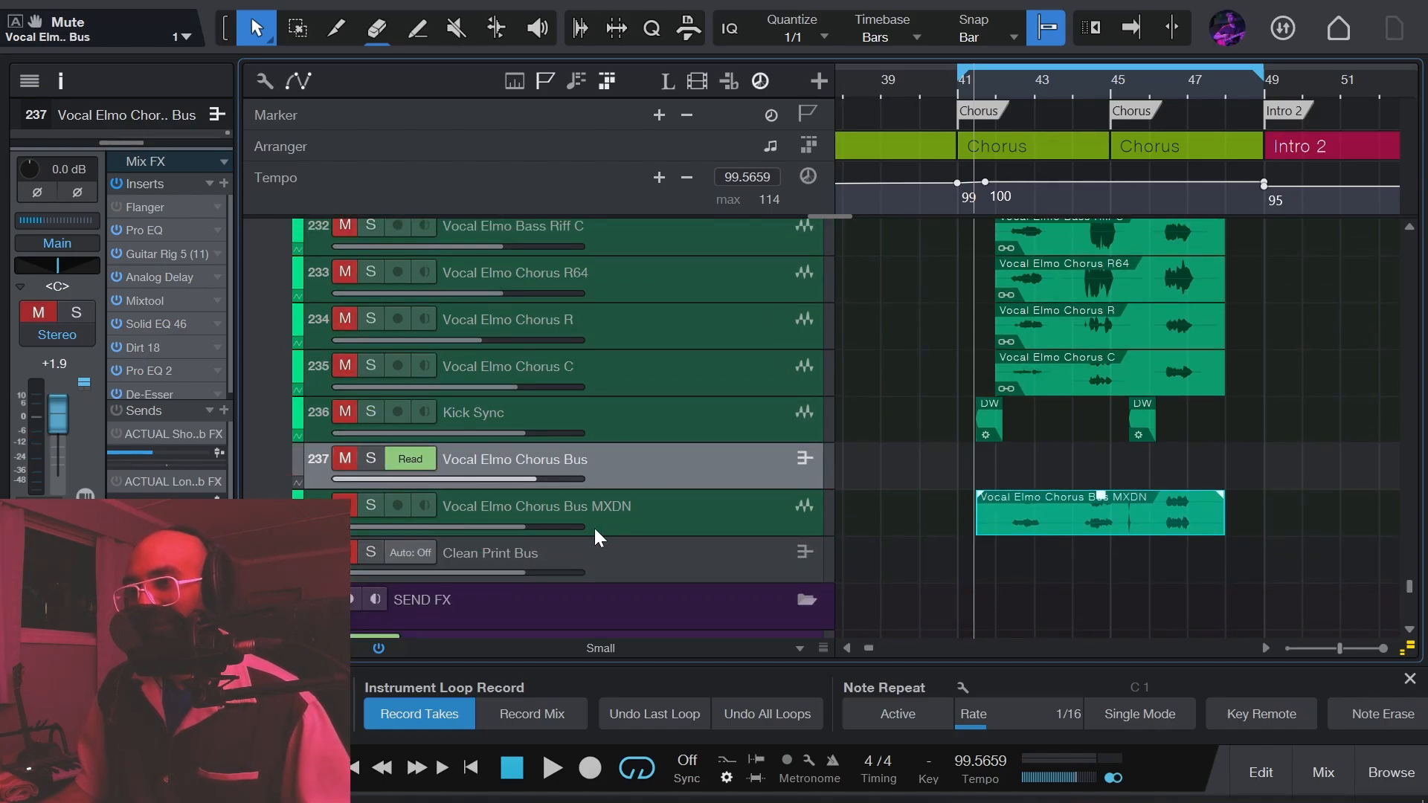
left_click(618, 510)
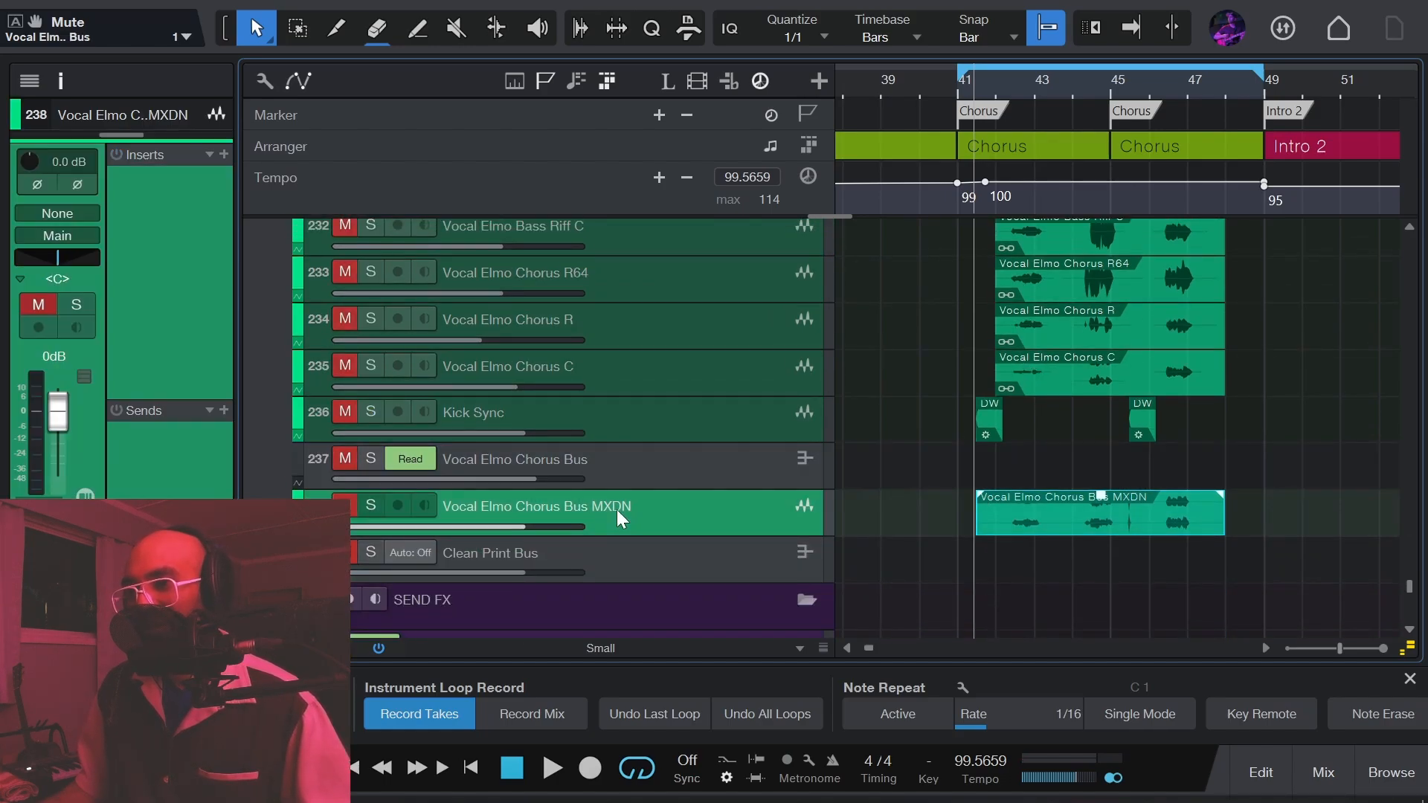
left_click(373, 503)
key("space")
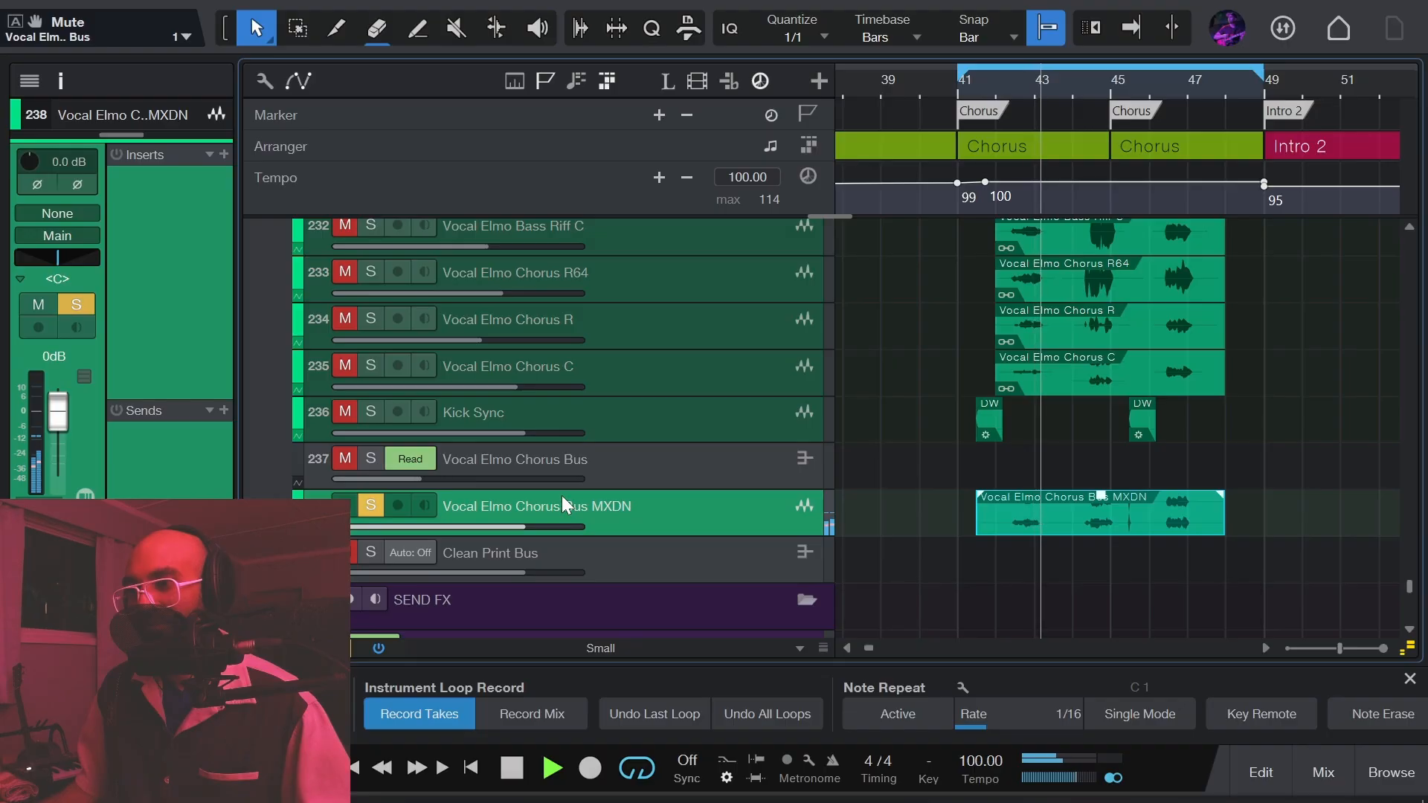
key("space")
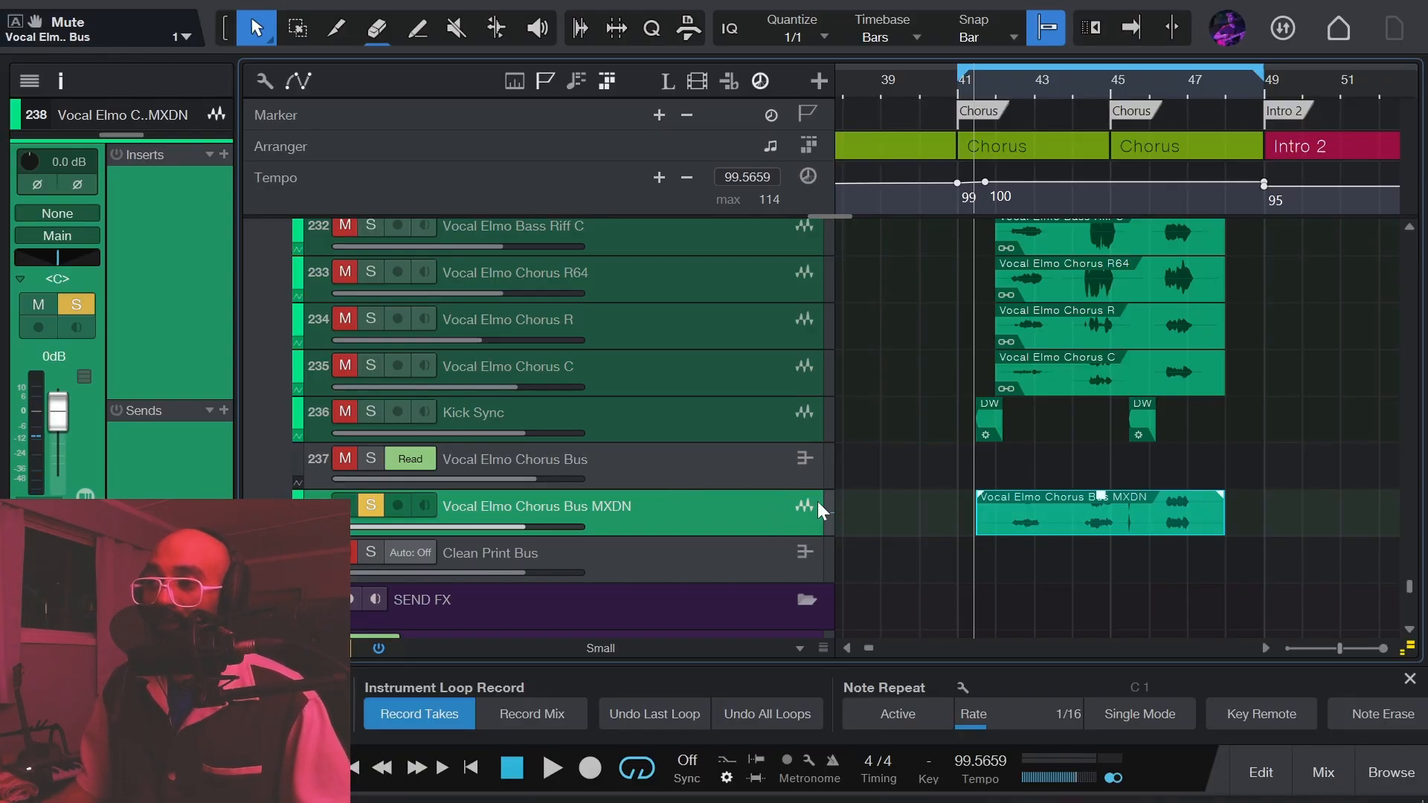
Open Level Meter 2 from the Main output's inserts over the arrangement and measure the printed mixdown's peak level during playback.
key("F3")
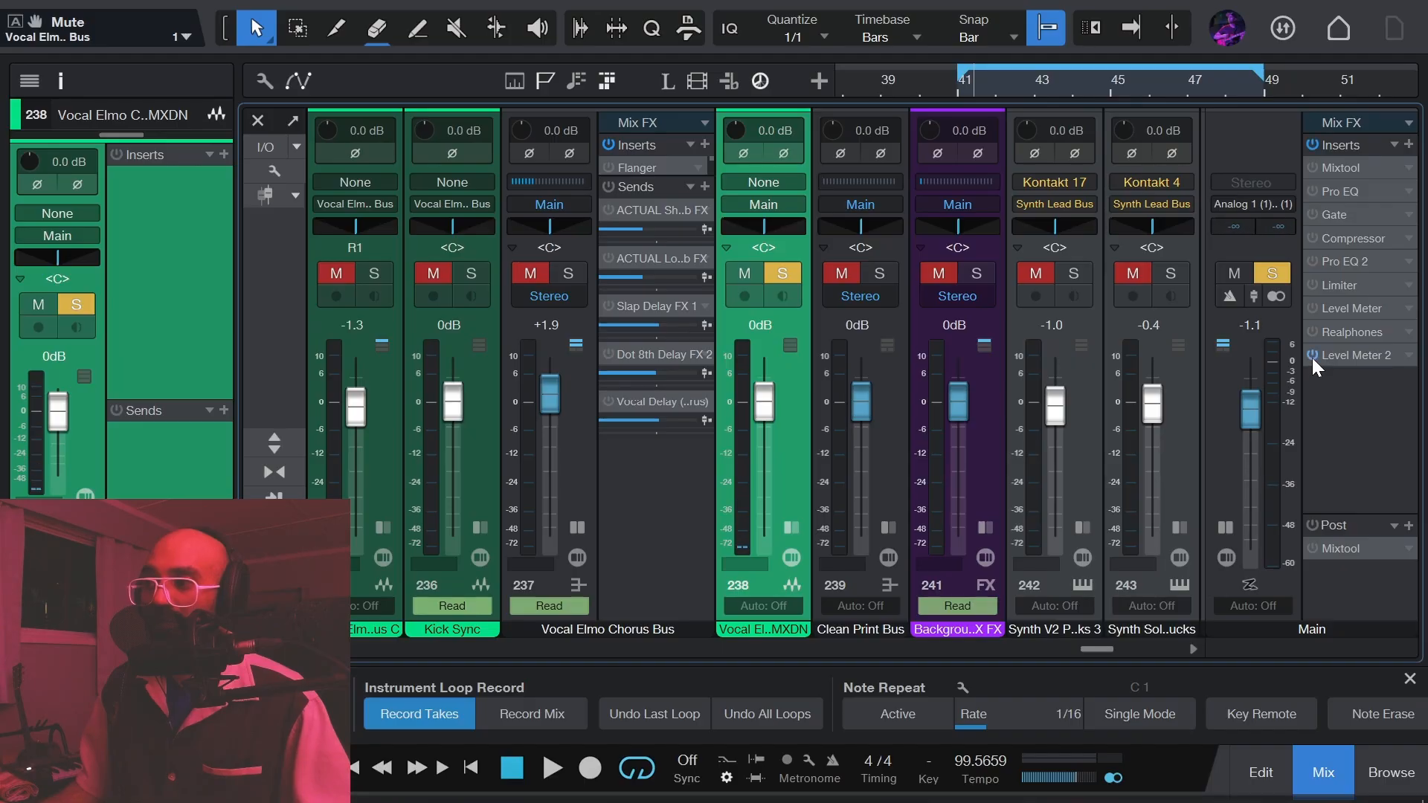
key("F3")
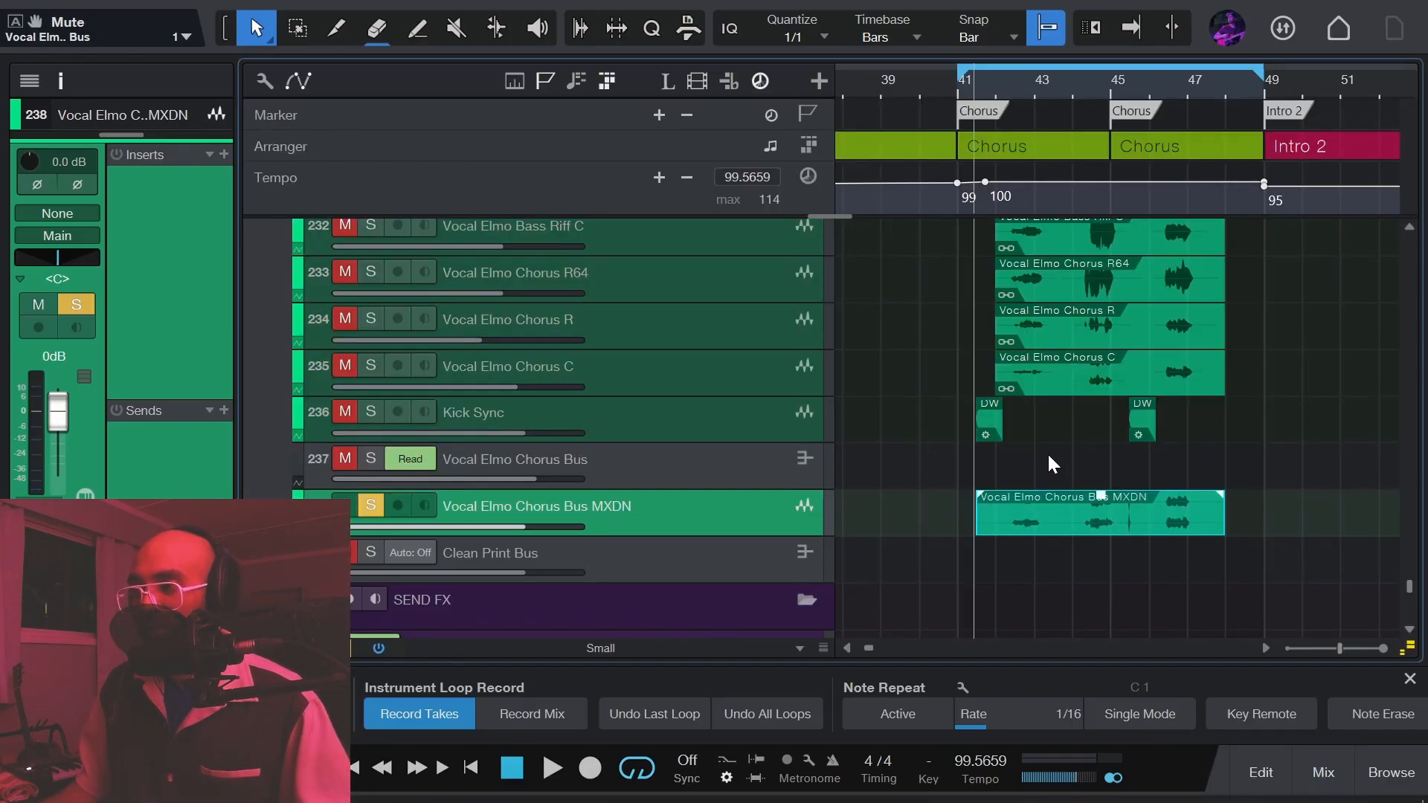
key("F3")
left_click(1345, 354)
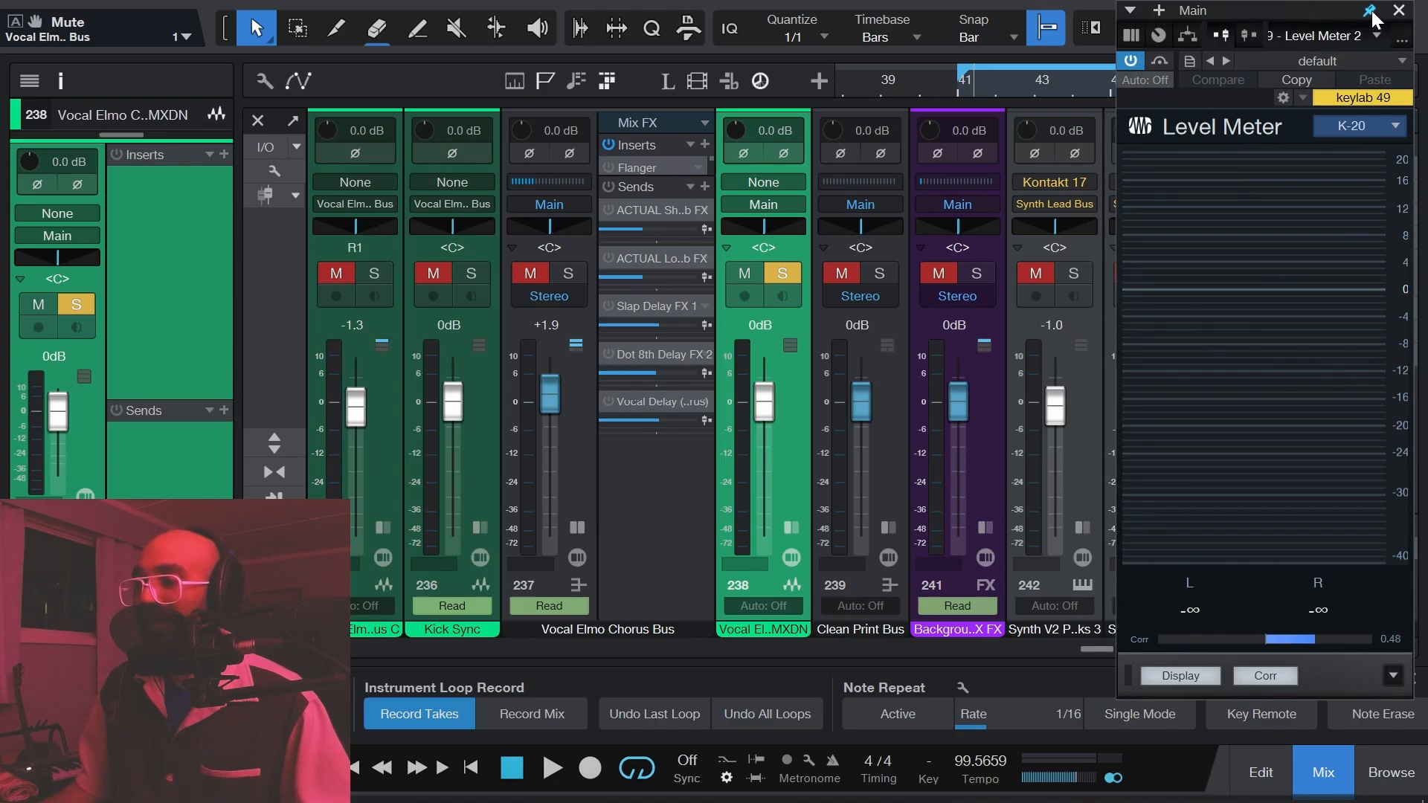
key("F3")
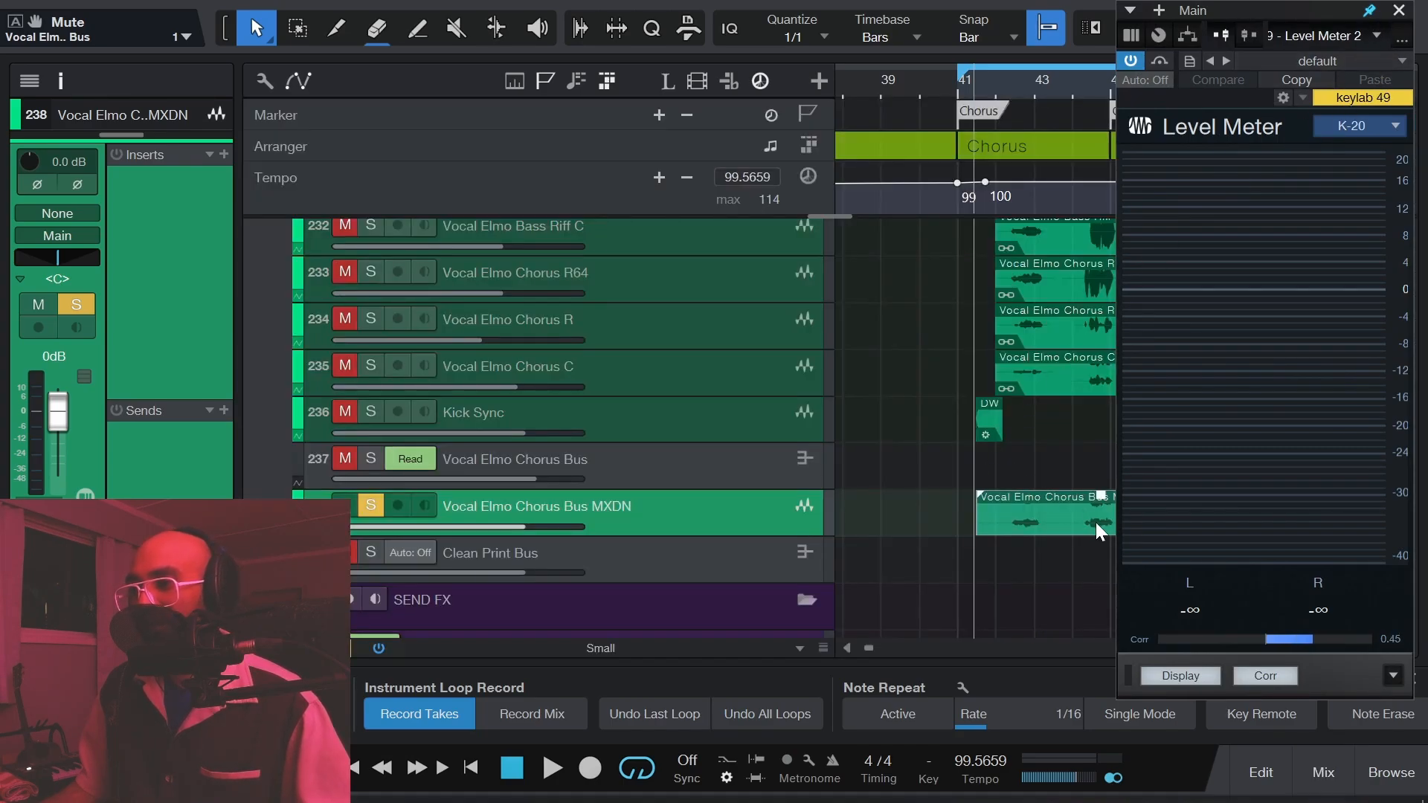
key("space")
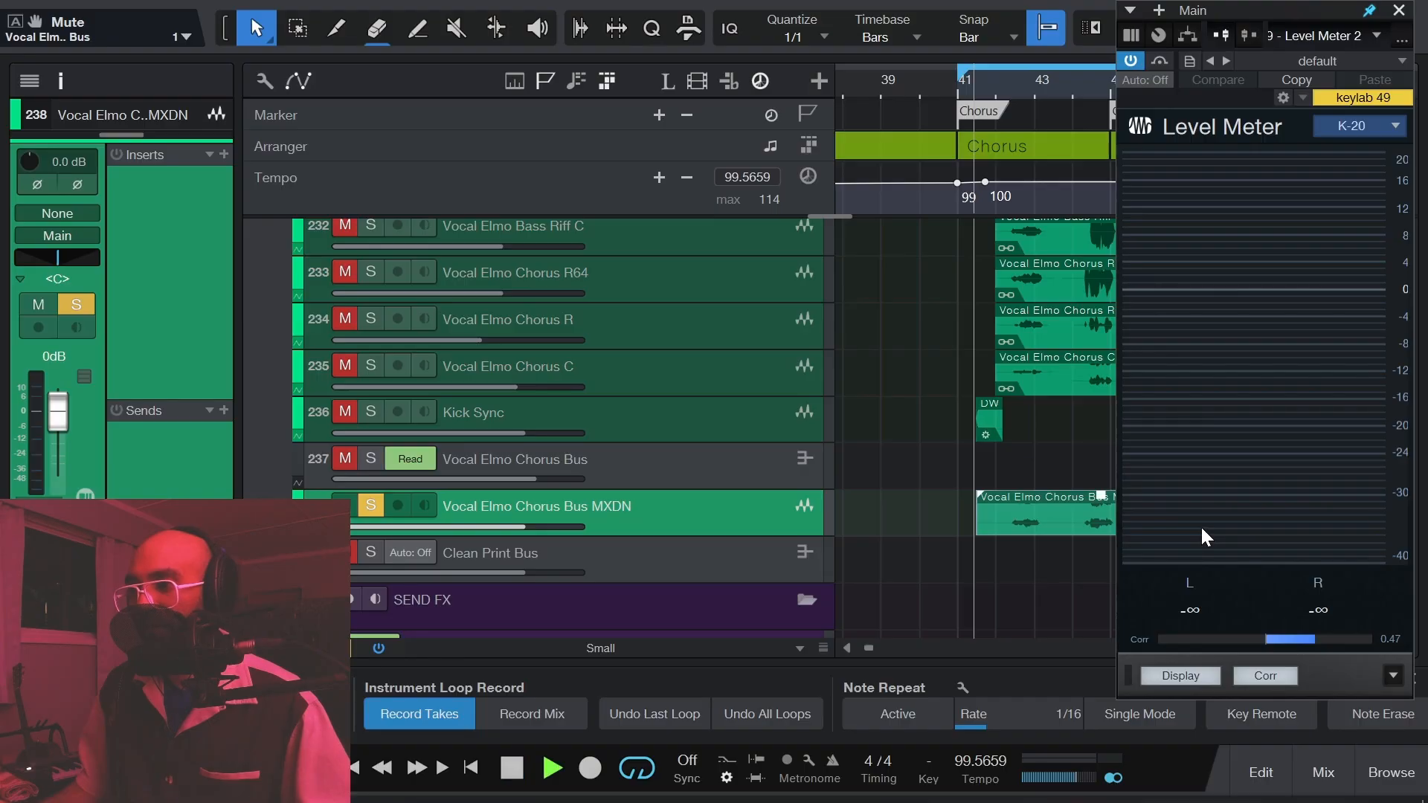
key("space")
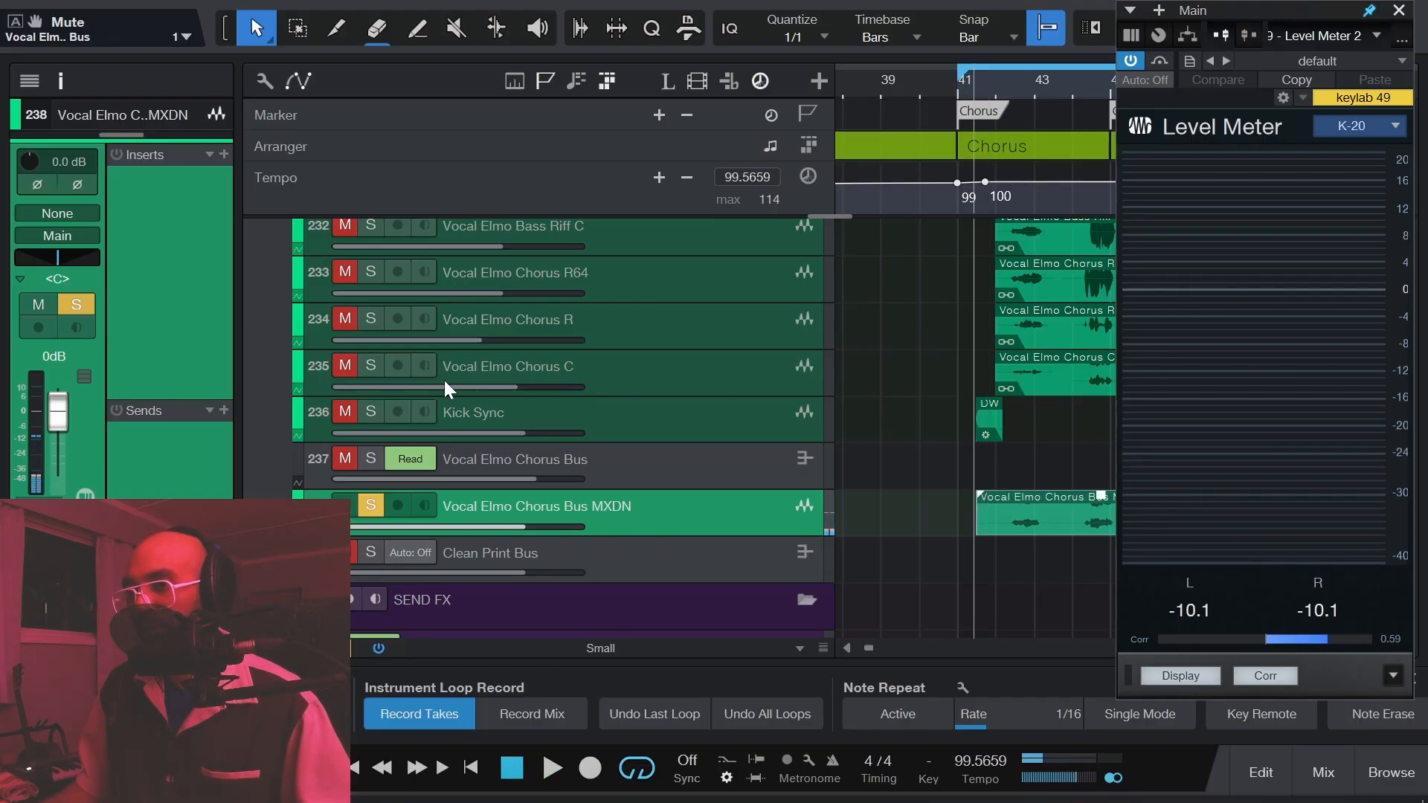
Solo the original Vocal Elmo Chorus Bus instead of the MXDN track and play it back to measure its level.
left_click(370, 459, "ctrl")
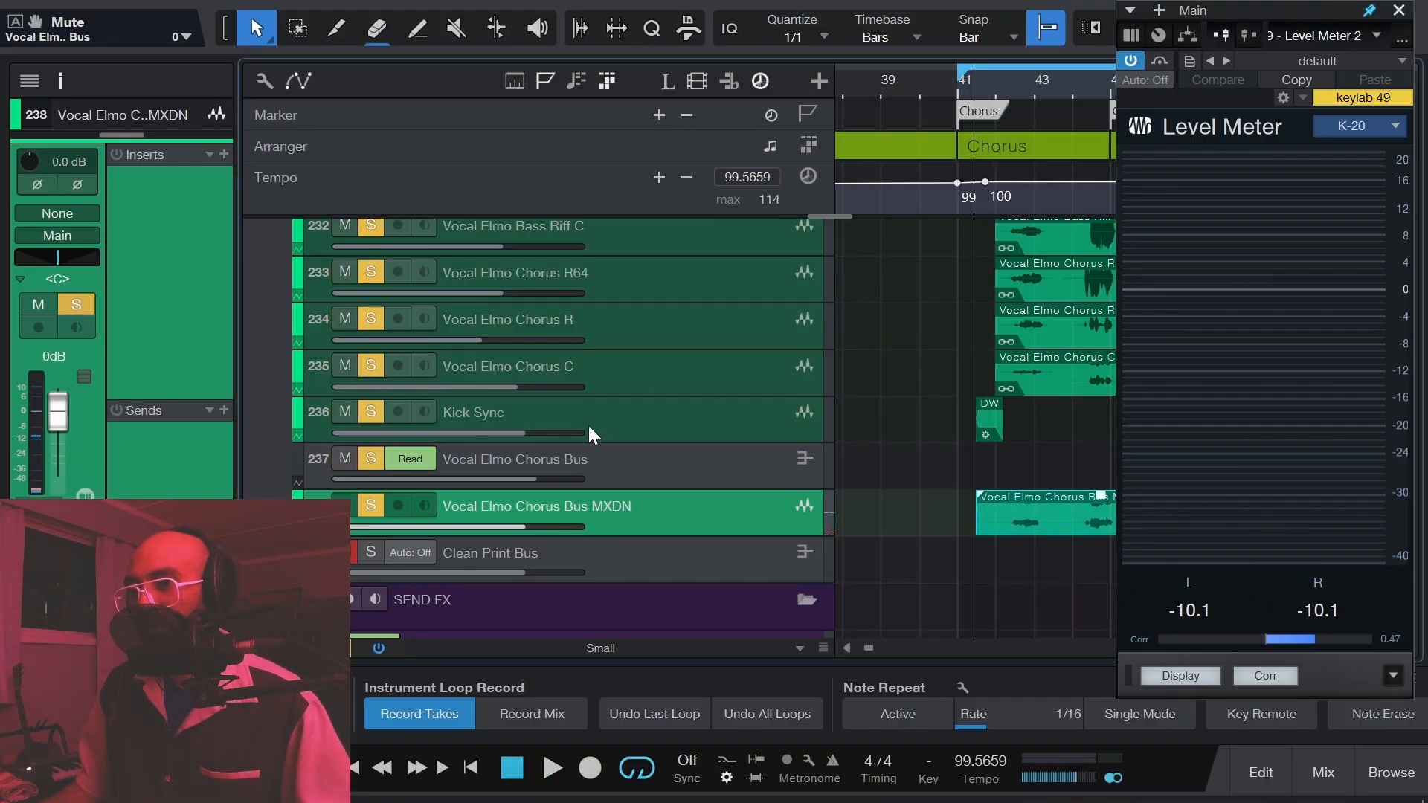
left_click(679, 459)
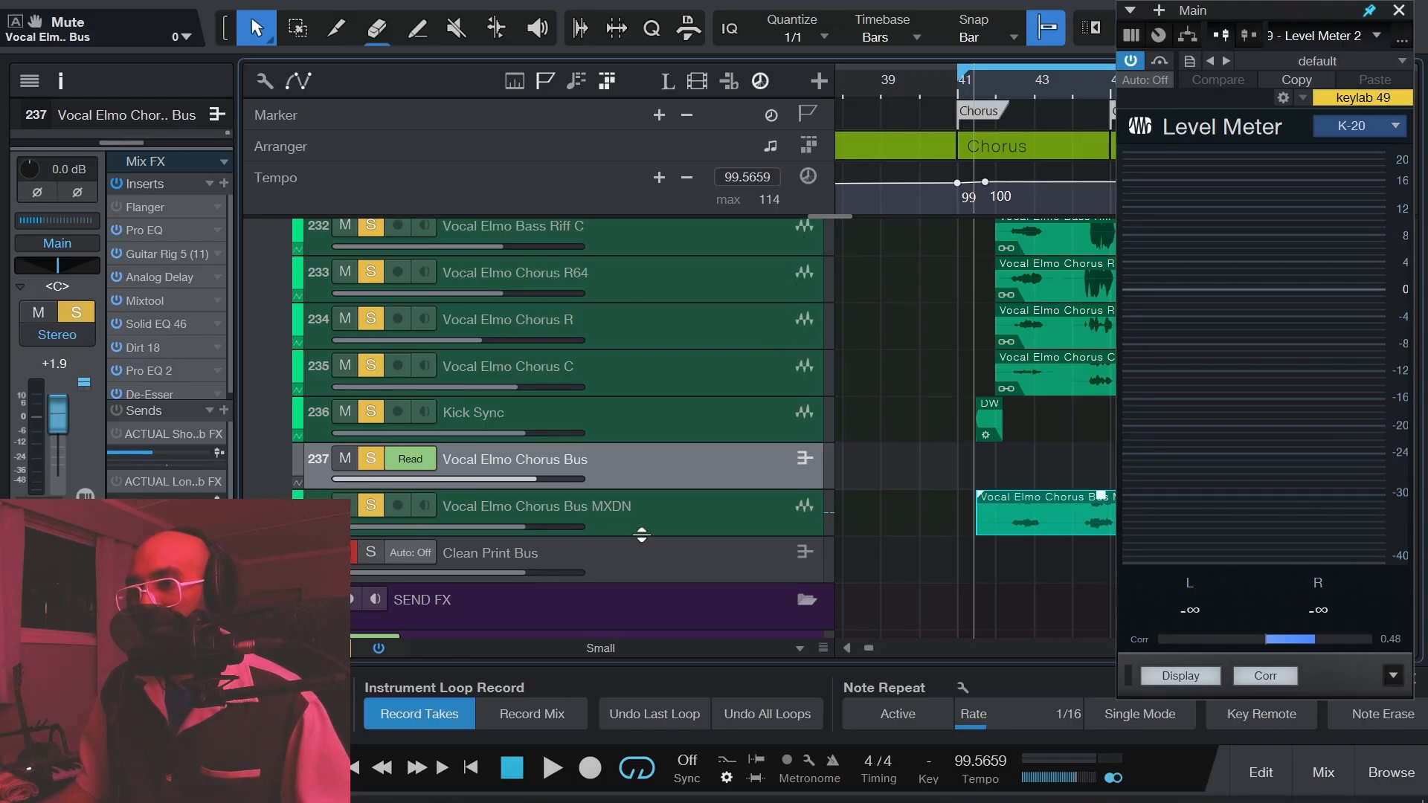
left_click(370, 507)
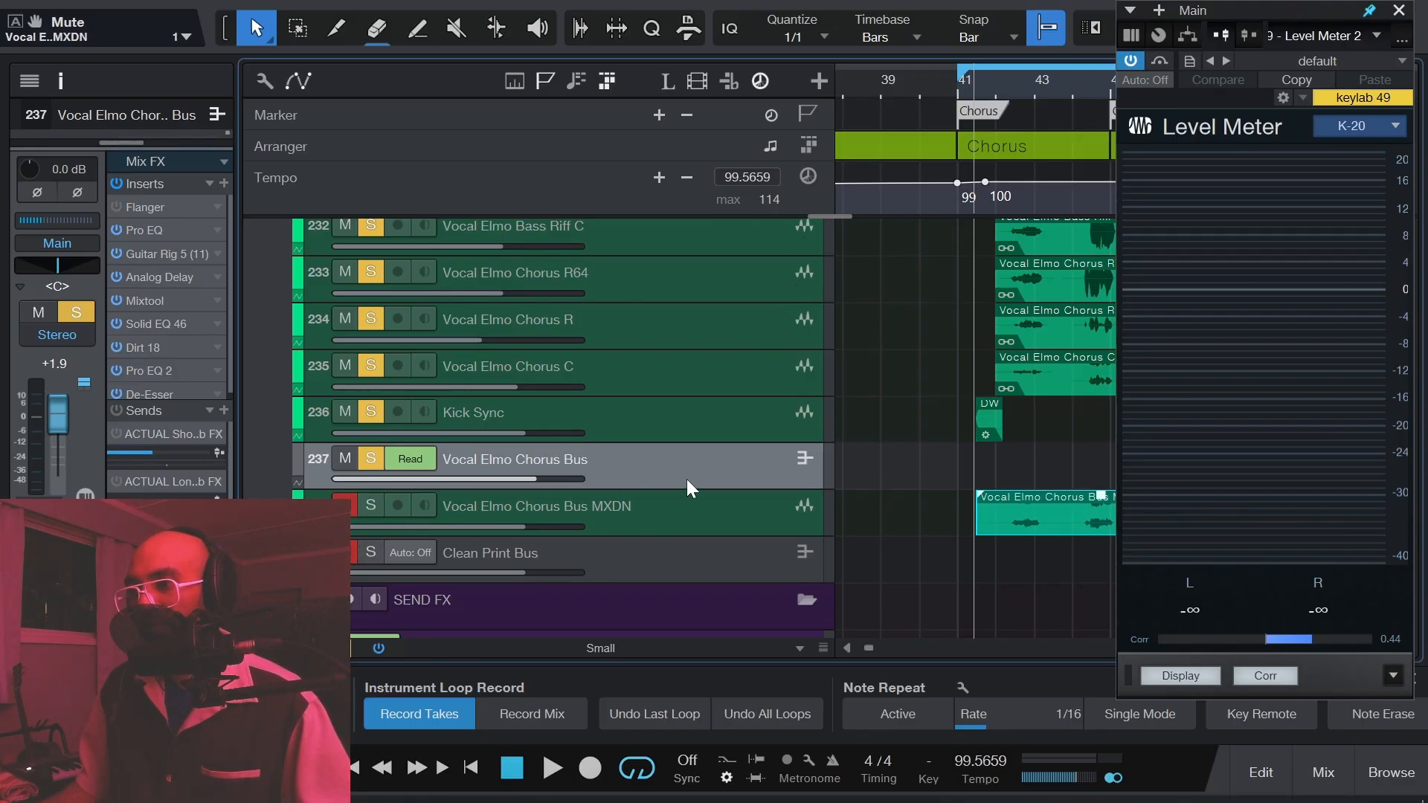
key("space")
key("space")
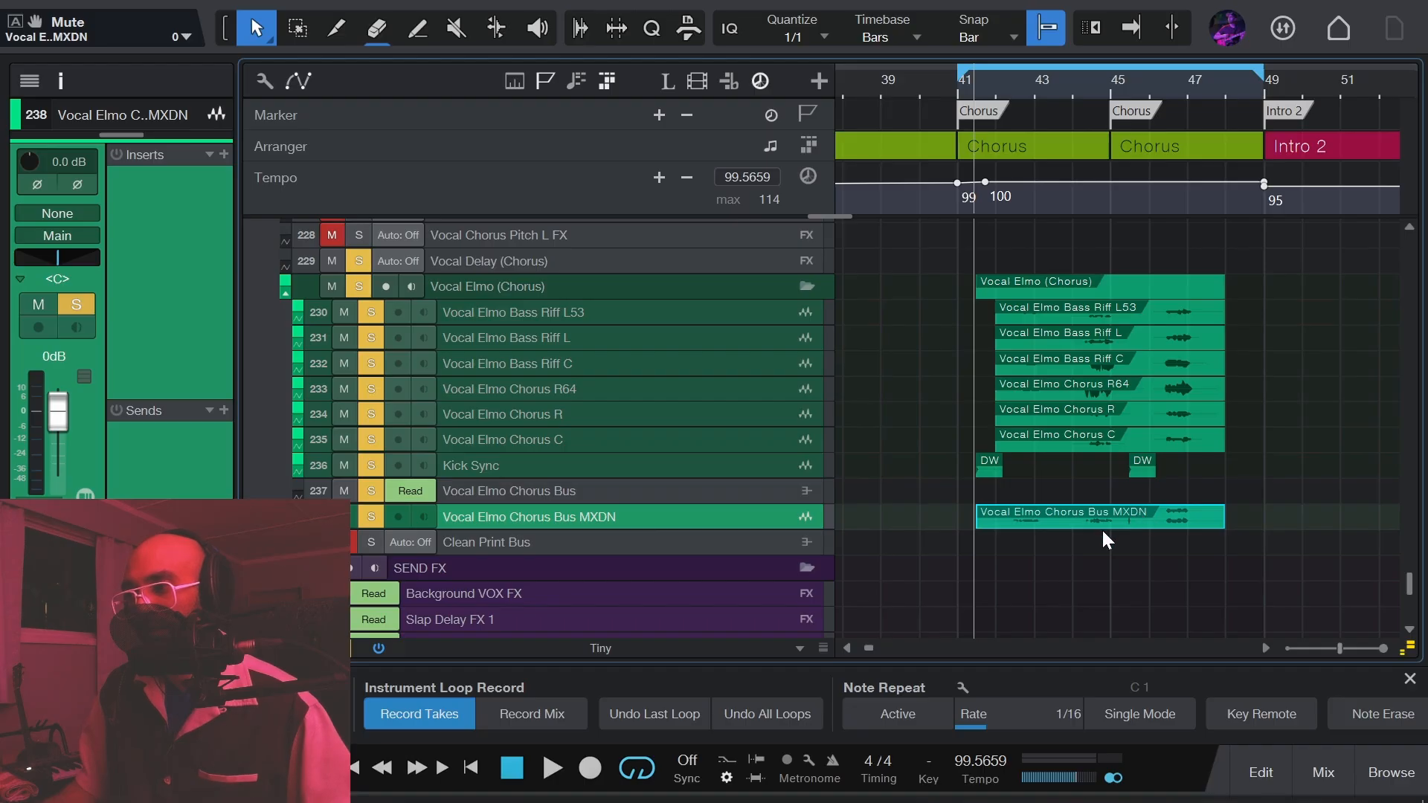
Compare the inserts and full send list of the Vocal Elmo Chorus Bus with those of the MXDN track.
left_click(649, 486)
left_click(649, 515)
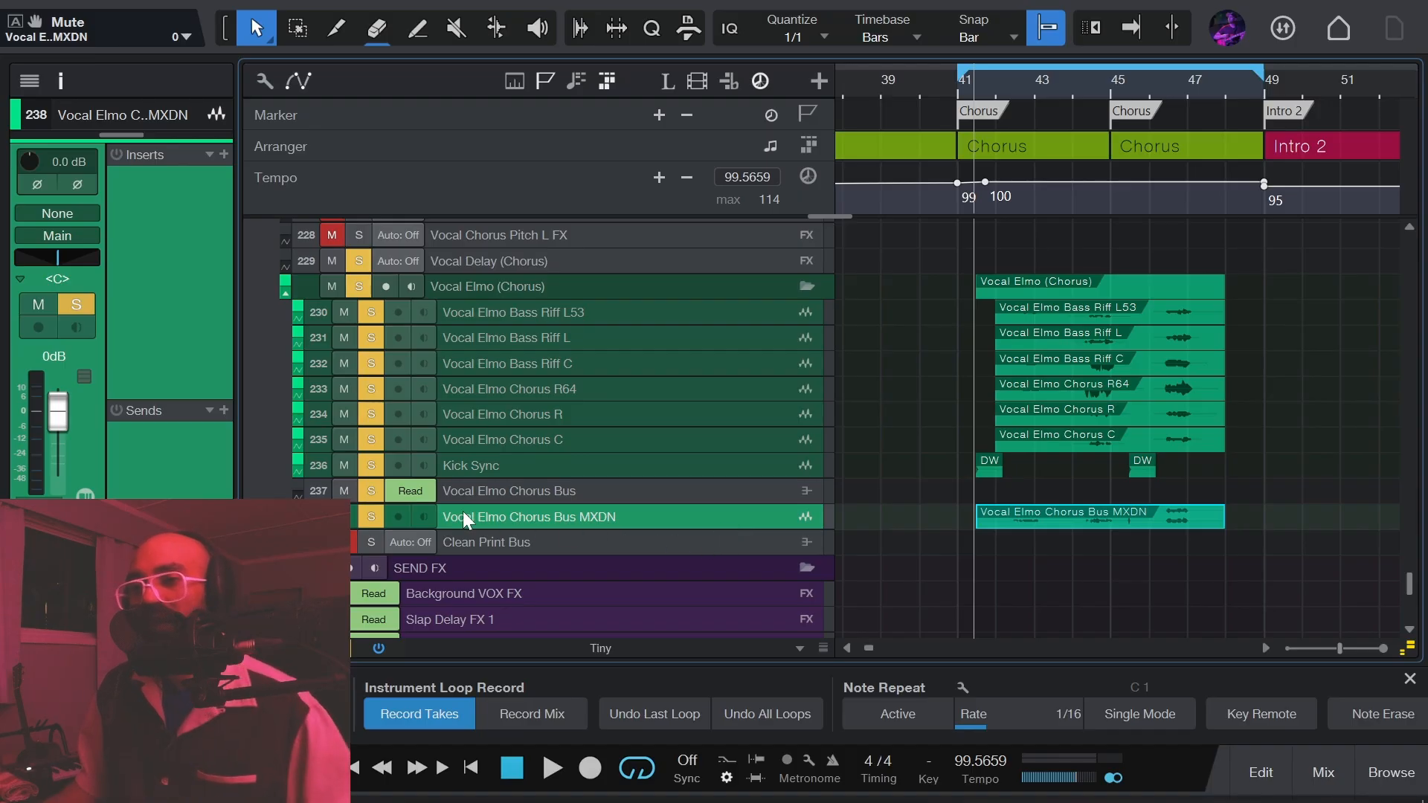
left_click(512, 491)
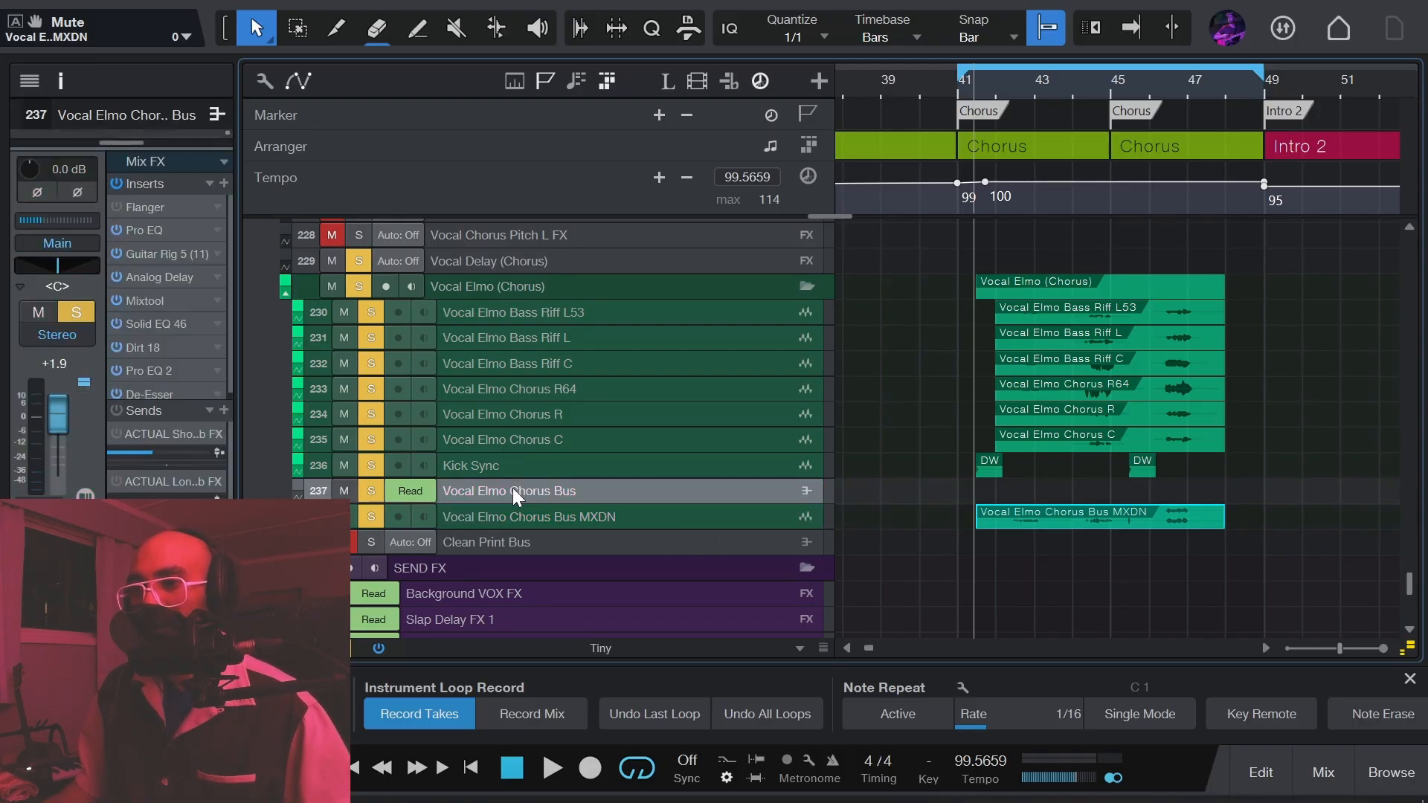
left_click_drag(177, 396, 174, 235)
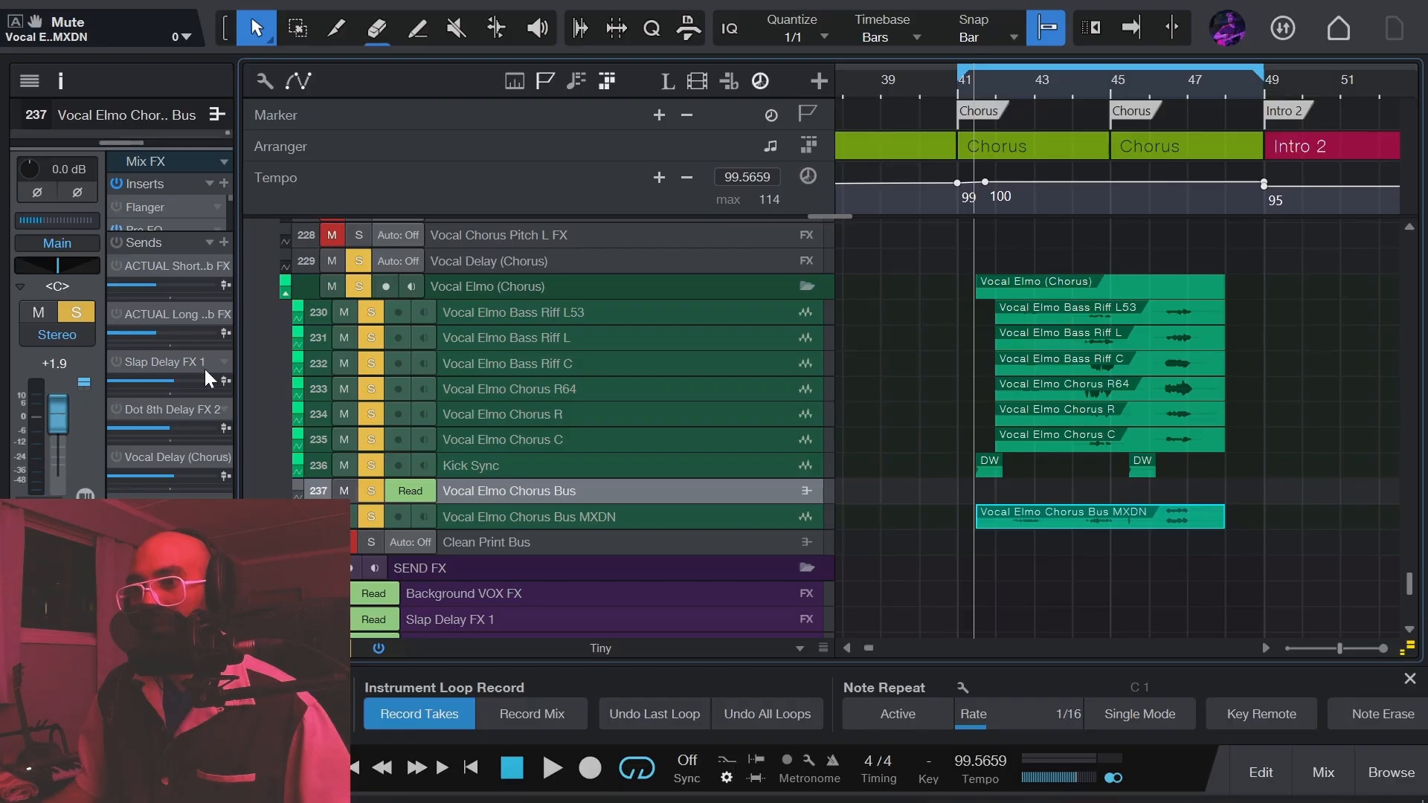
left_click(569, 522)
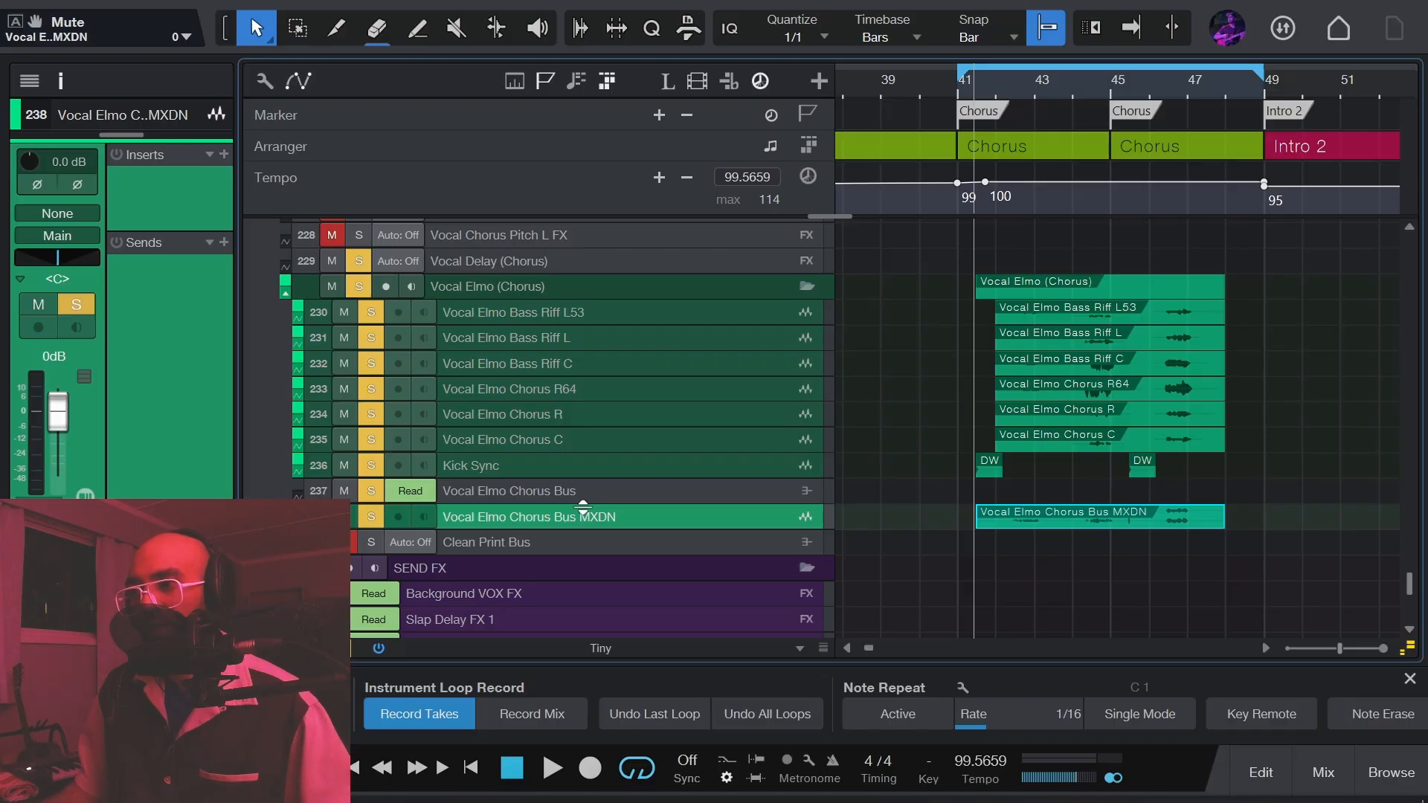
In the mixer, expand the MXDN channel and copy the ACTUAL Short Reverb FX send to it from the Vocal Elmo Chorus Bus.
key("F3")
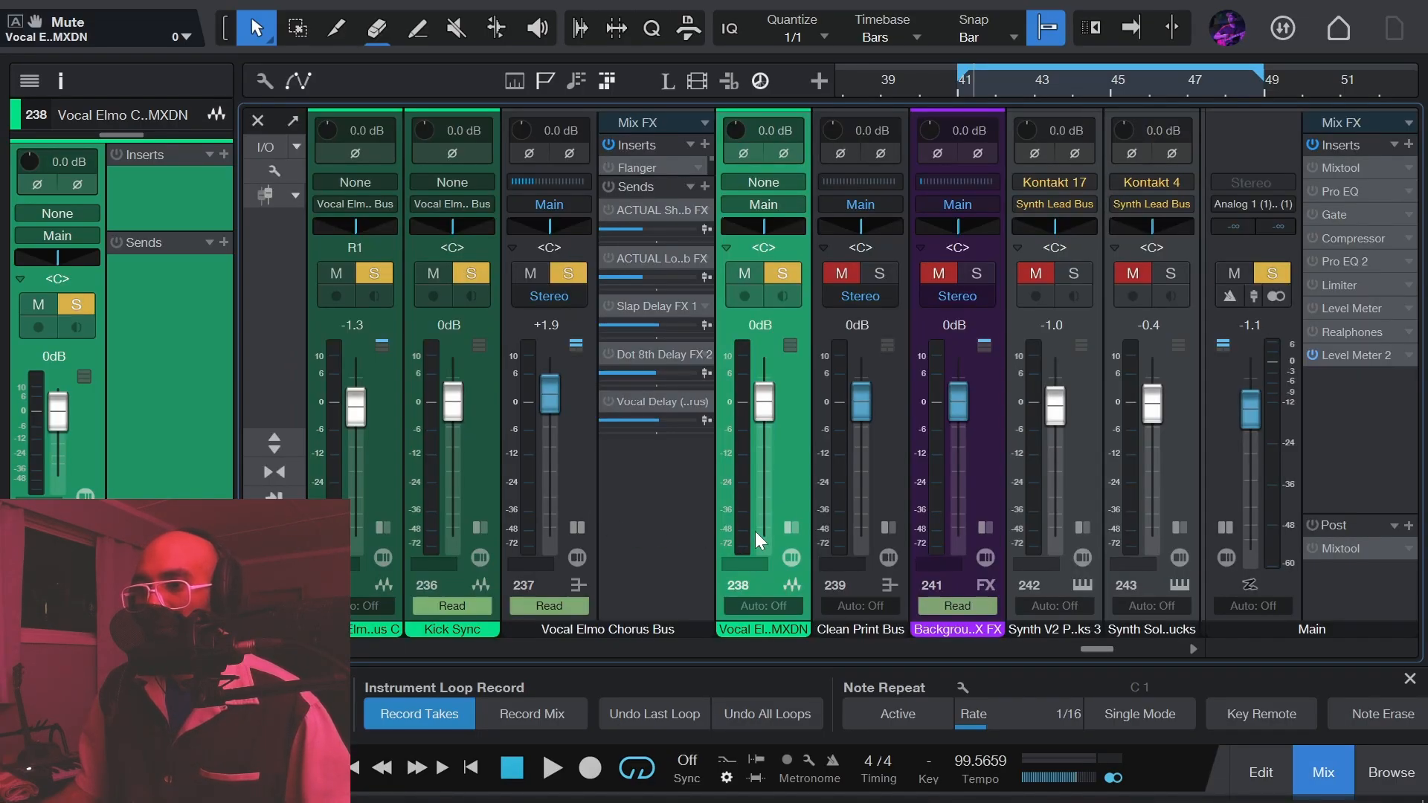
left_click(631, 508)
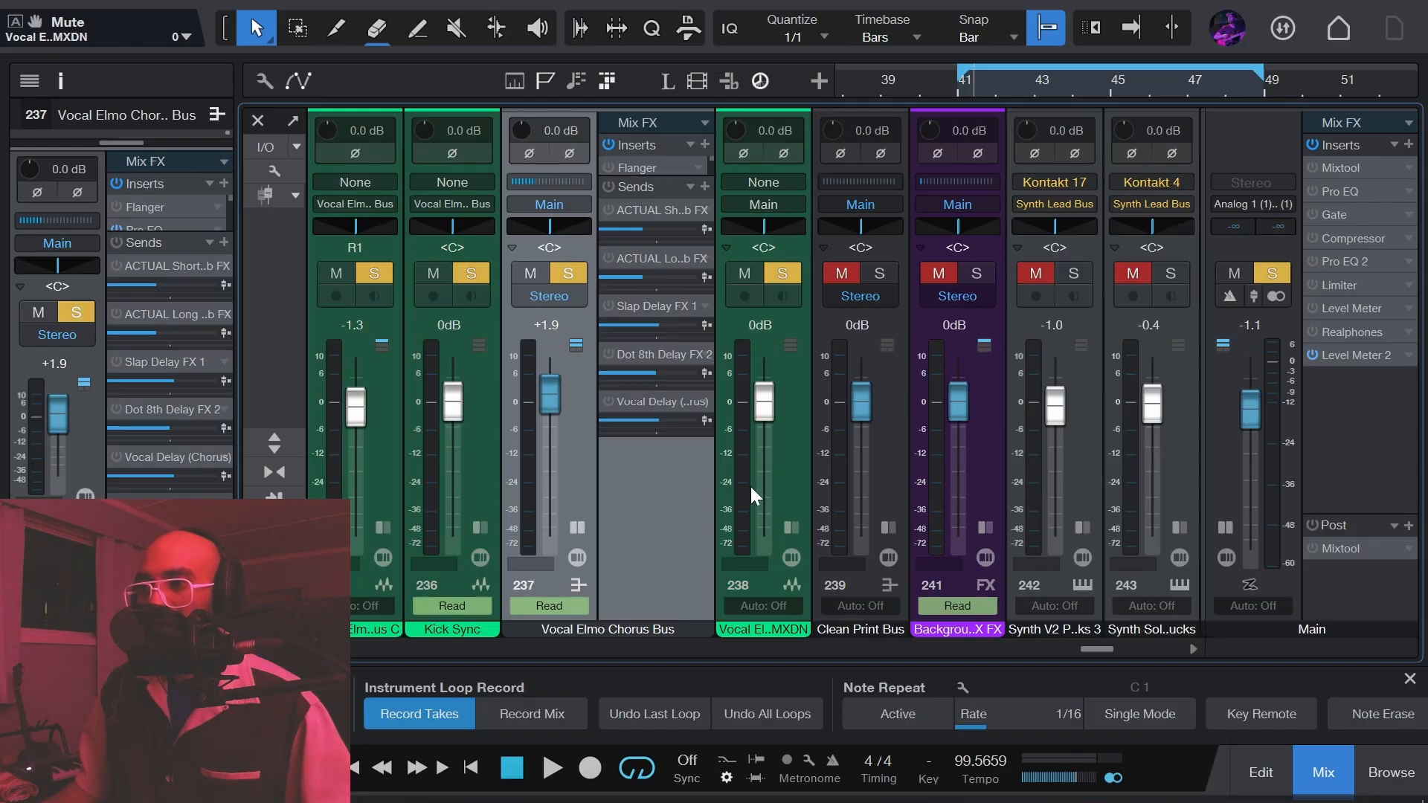
left_click(790, 527)
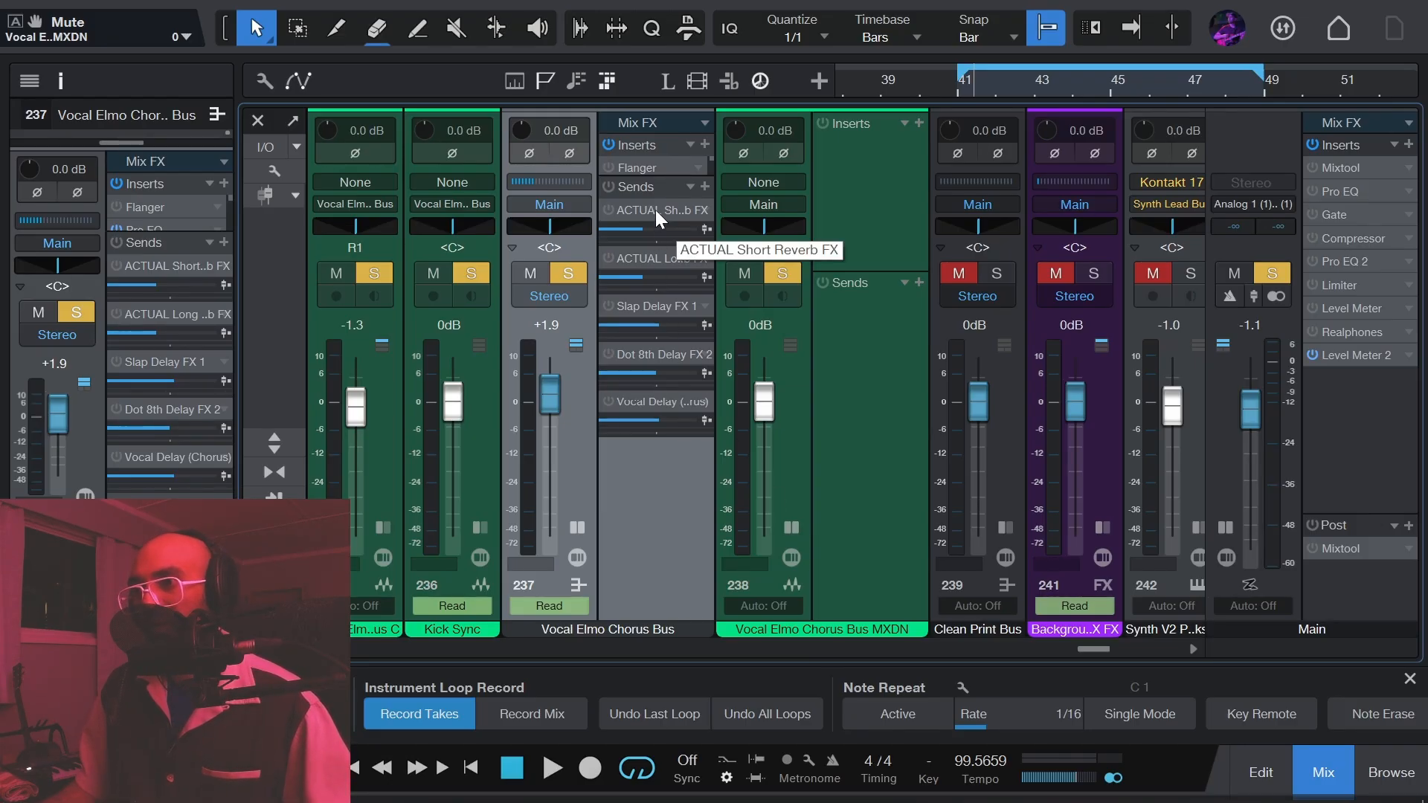
left_click_drag(655, 210, 840, 308)
left_click(1015, 119)
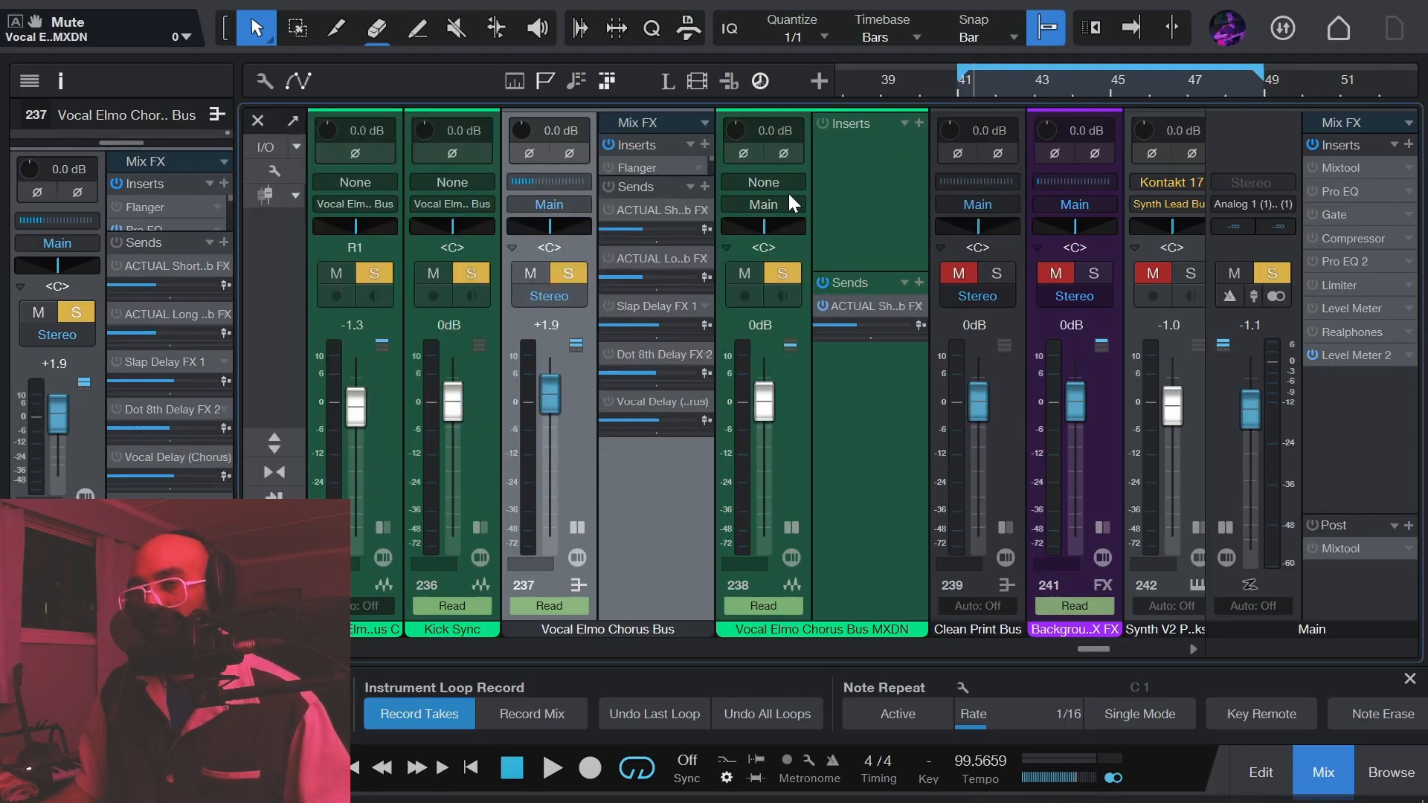
key("F3")
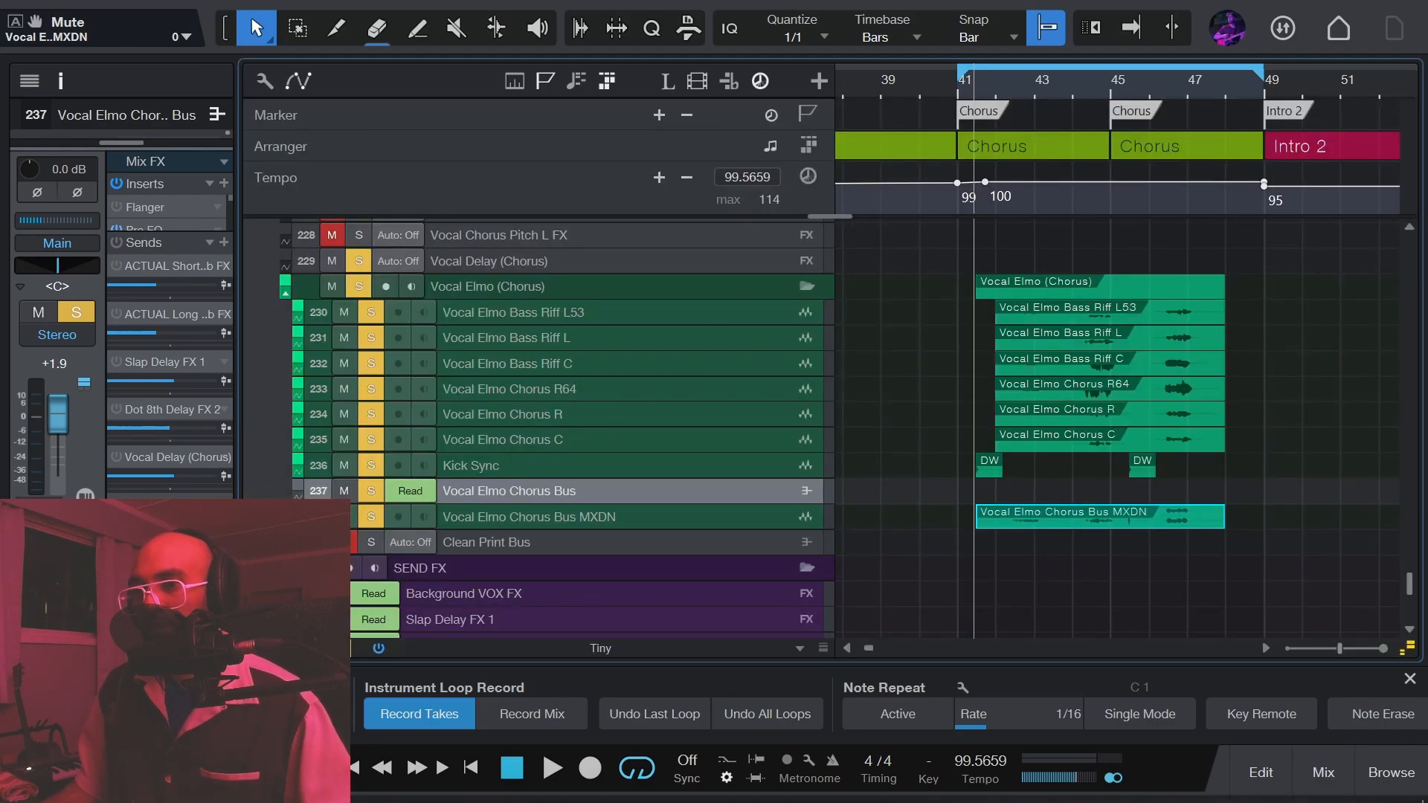
Show the automation lanes and examine the ACTUAL Short Reverb FX send-level automation on the Vocal Elmo Chorus Bus MXDN track.
key("a")
scroll(1042, 573, "down", 3)
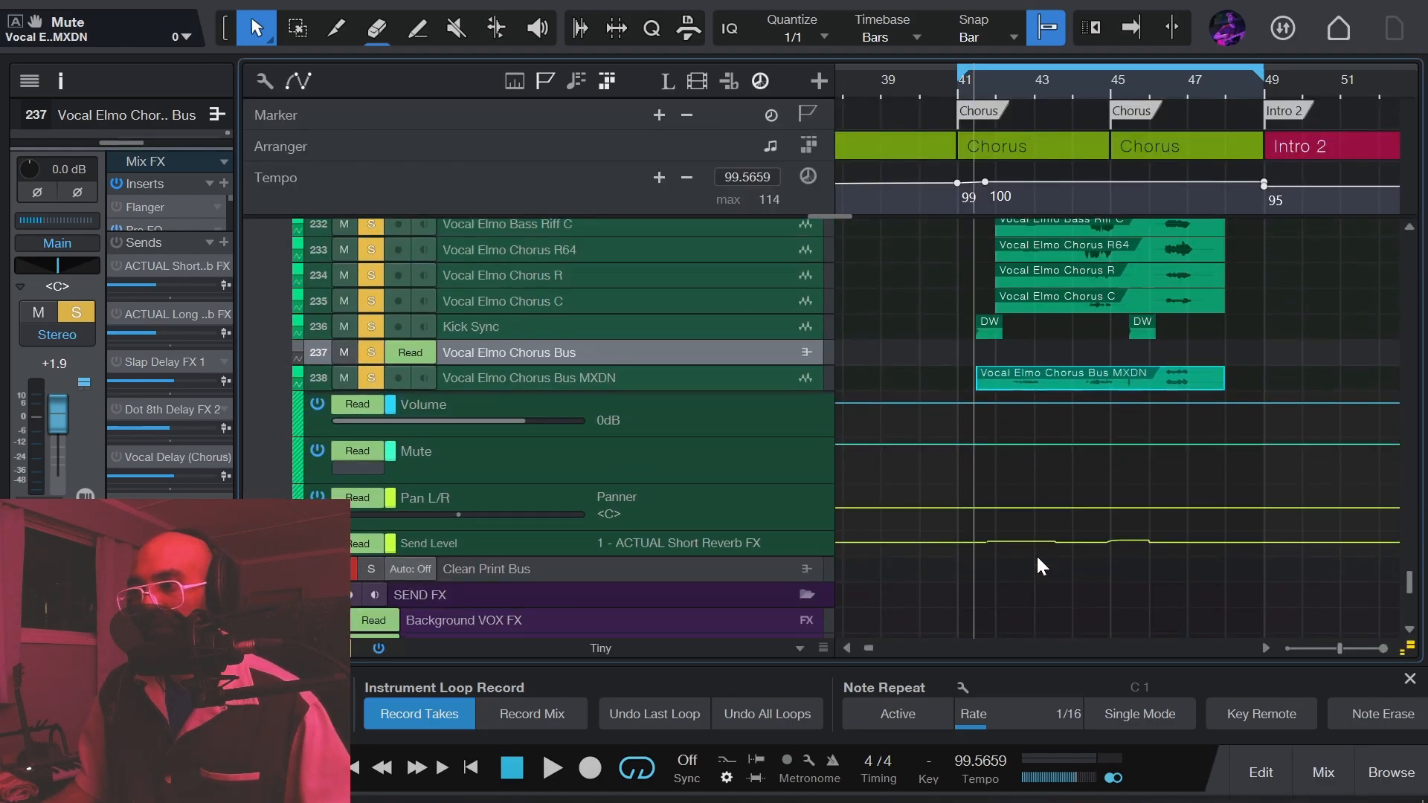
scroll(1041, 544, "up", 3)
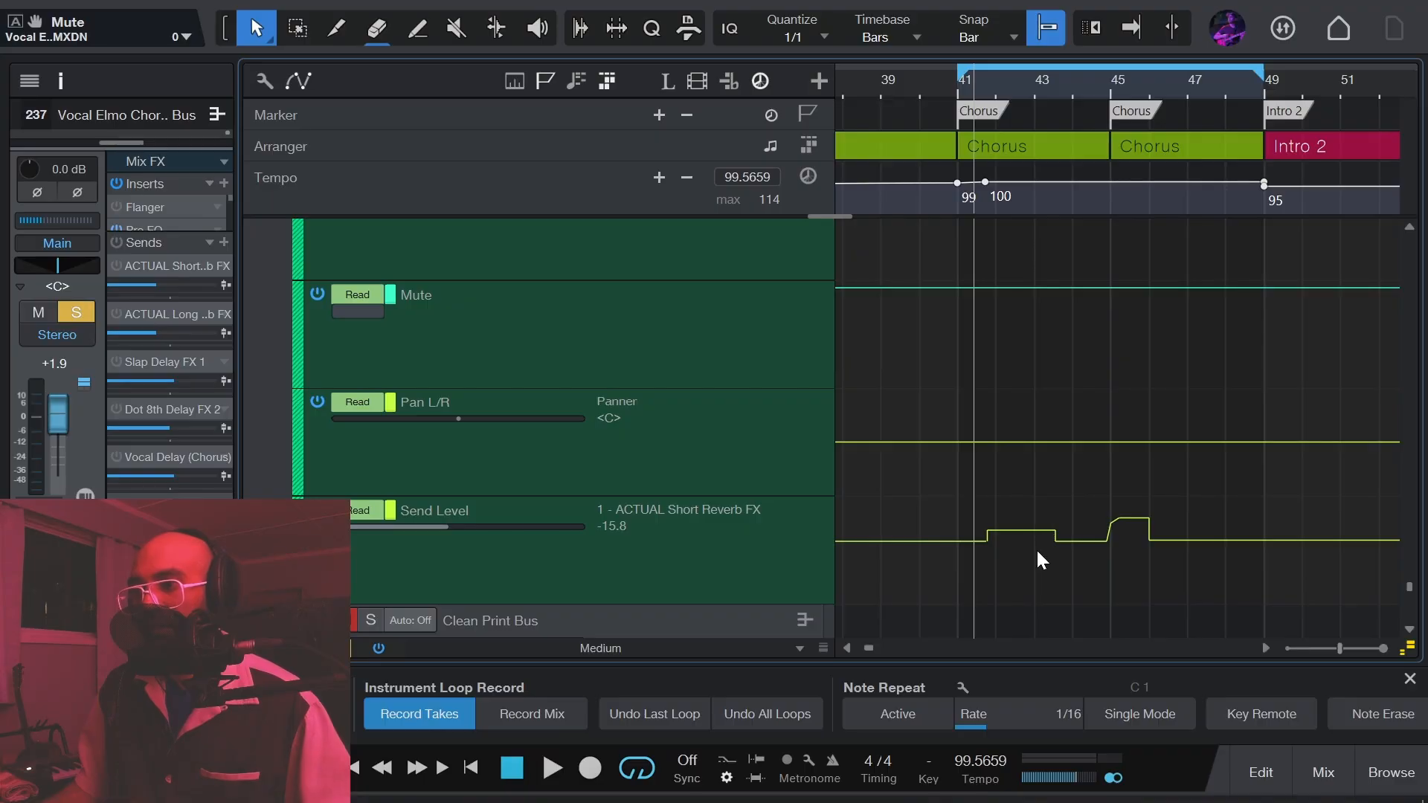
scroll(1122, 533, "up", 3)
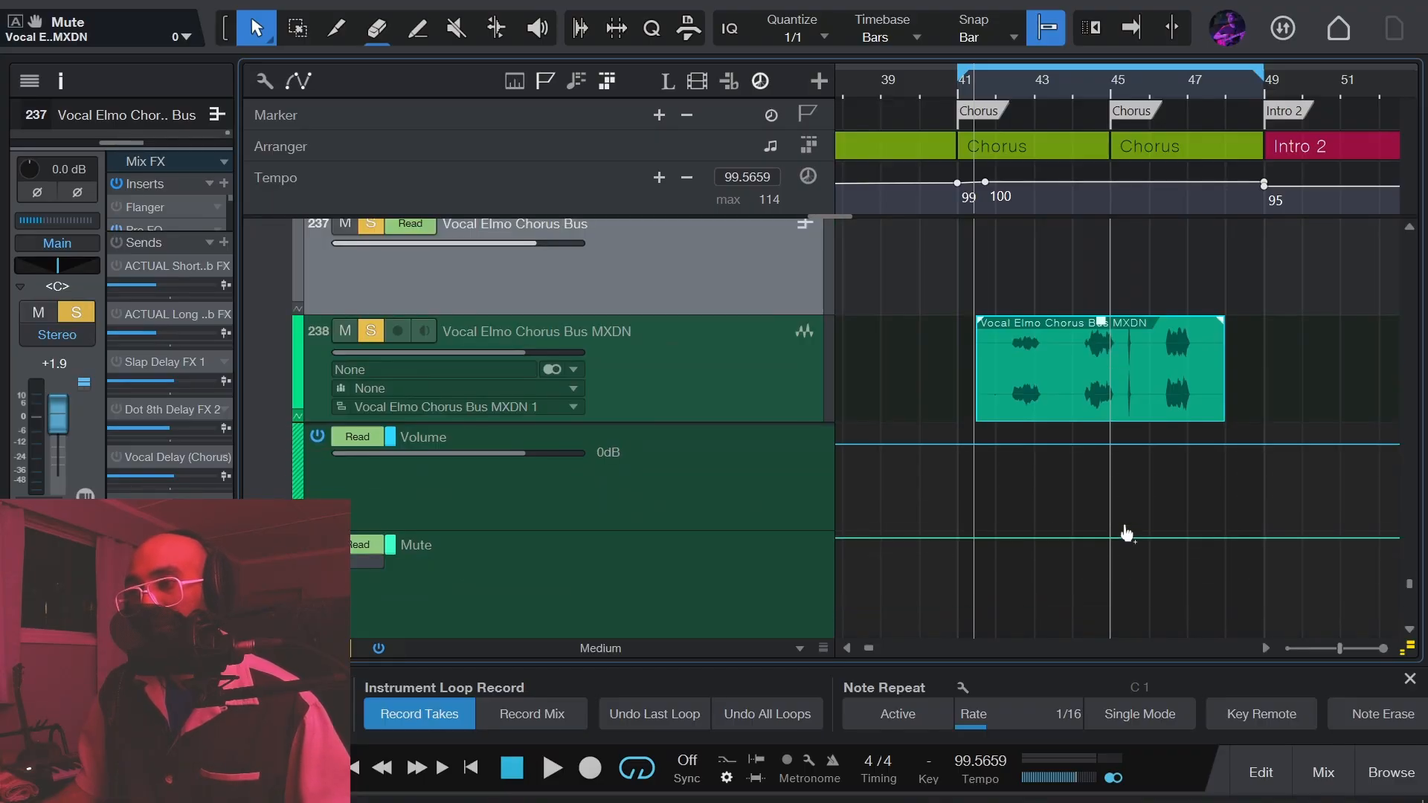
scroll(1127, 534, "down", 4)
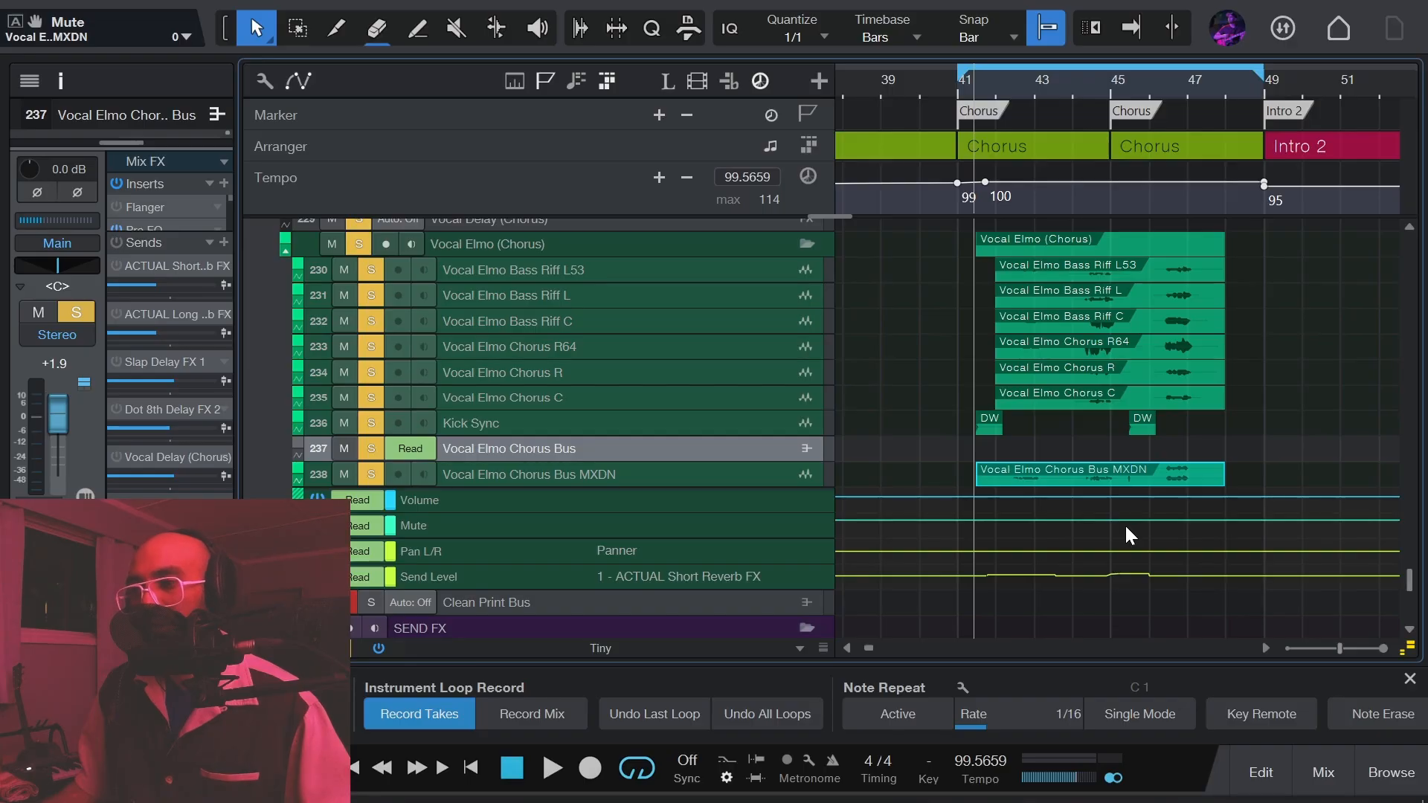
Recolor the Vocal Elmo Chorus Bus MXDN track black using the custom color 000000.
left_click(758, 476)
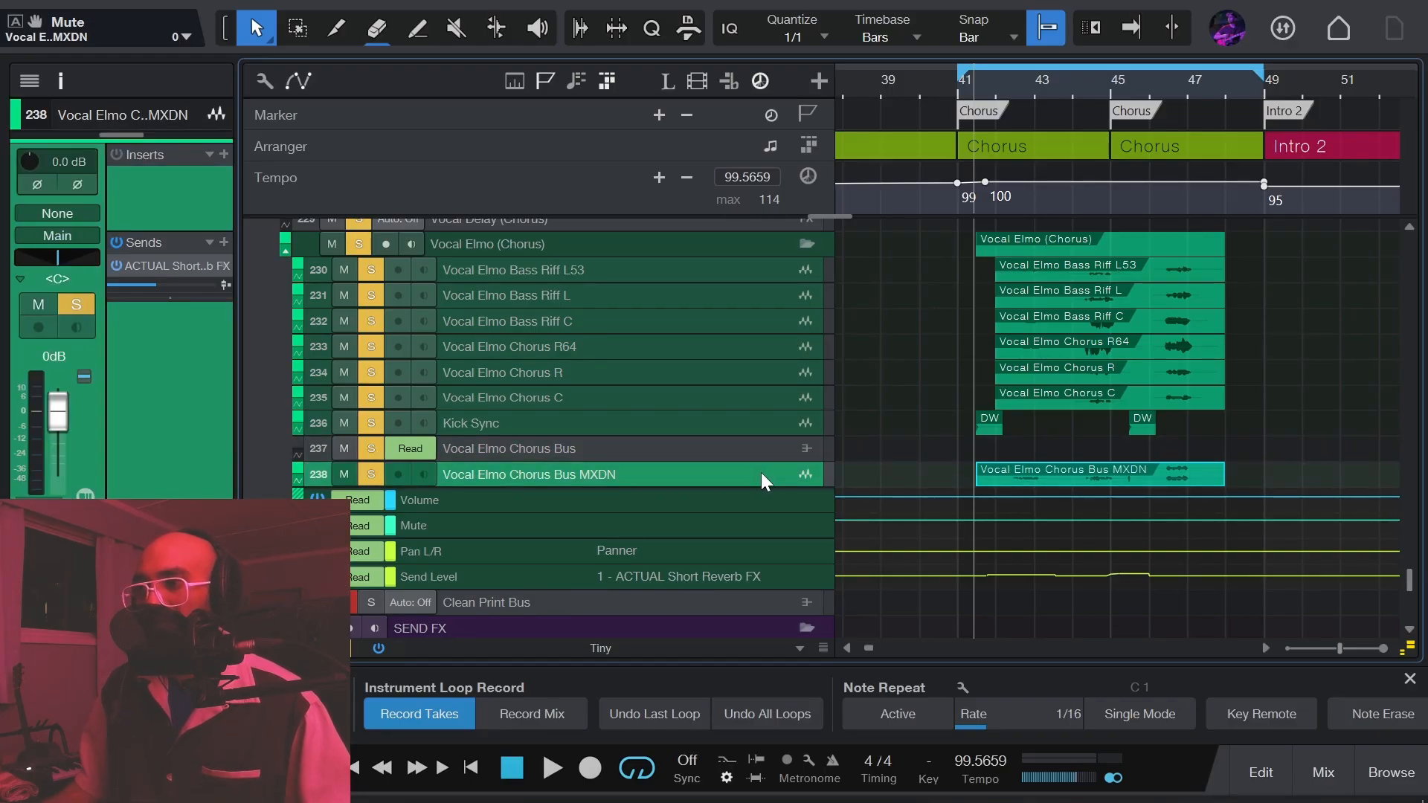
left_click(298, 469)
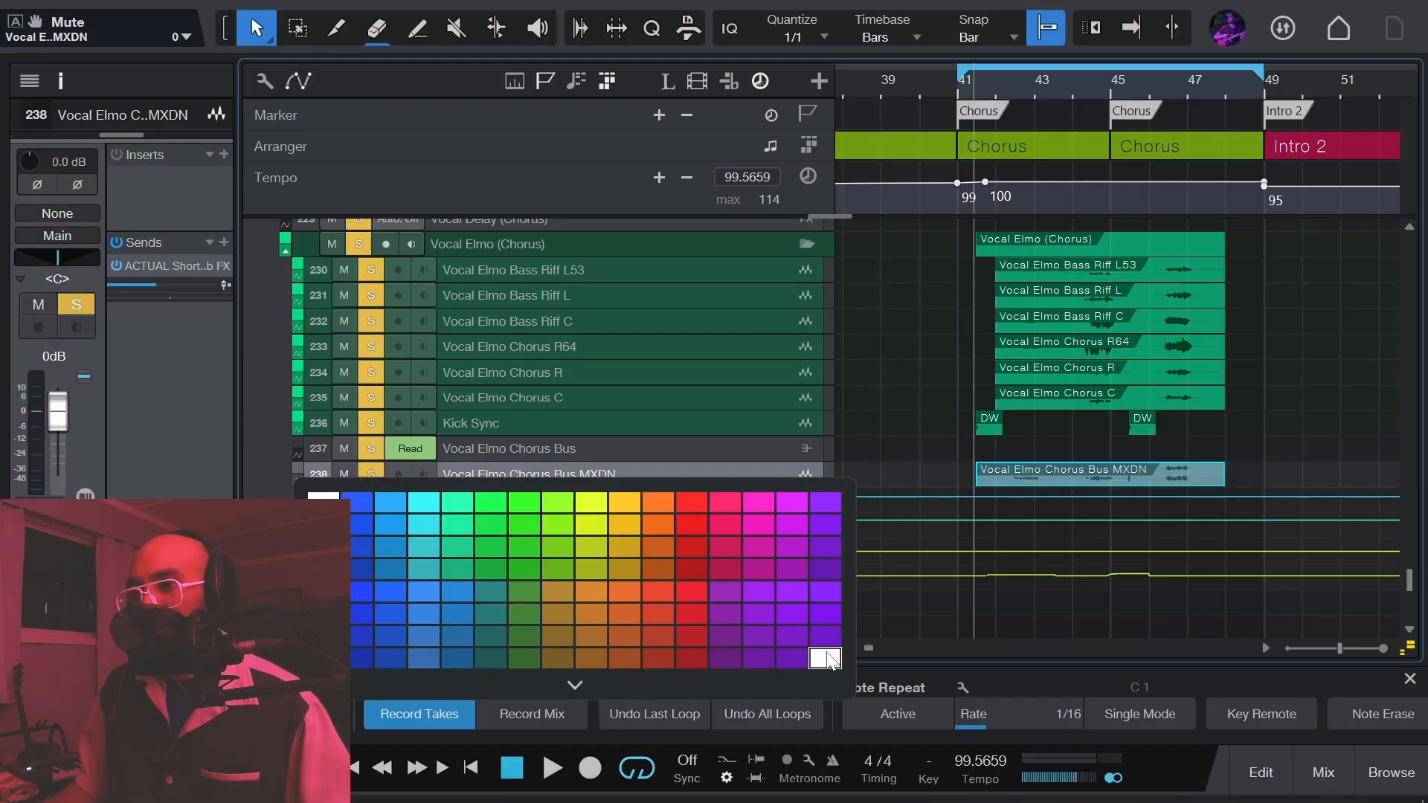
left_click(691, 657)
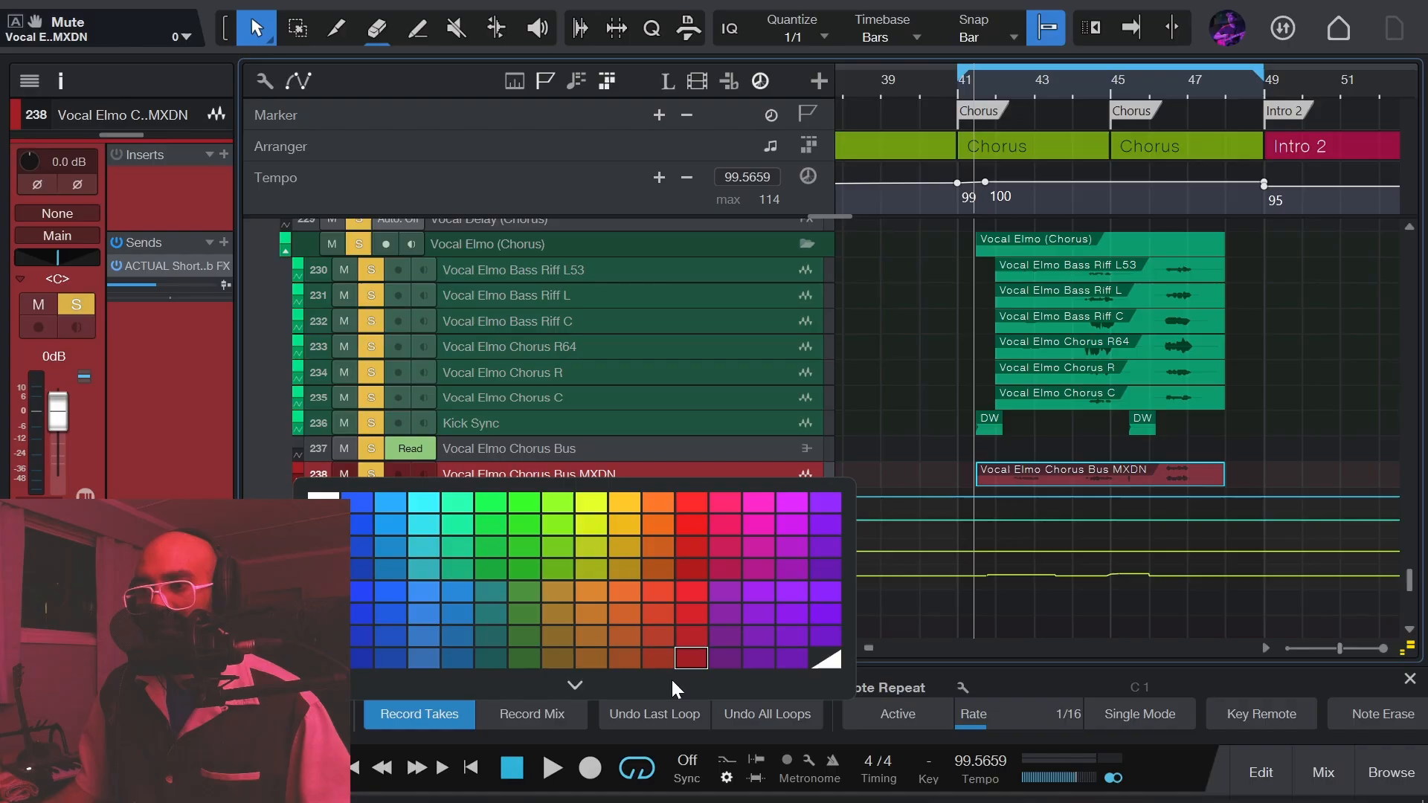
left_click(585, 688)
mouse_move(514, 541)
left_mouse_down()
mouse_move(578, 725)
mouse_move(631, 588)
mouse_move(542, 583)
mouse_move(615, 608)
left_mouse_up()
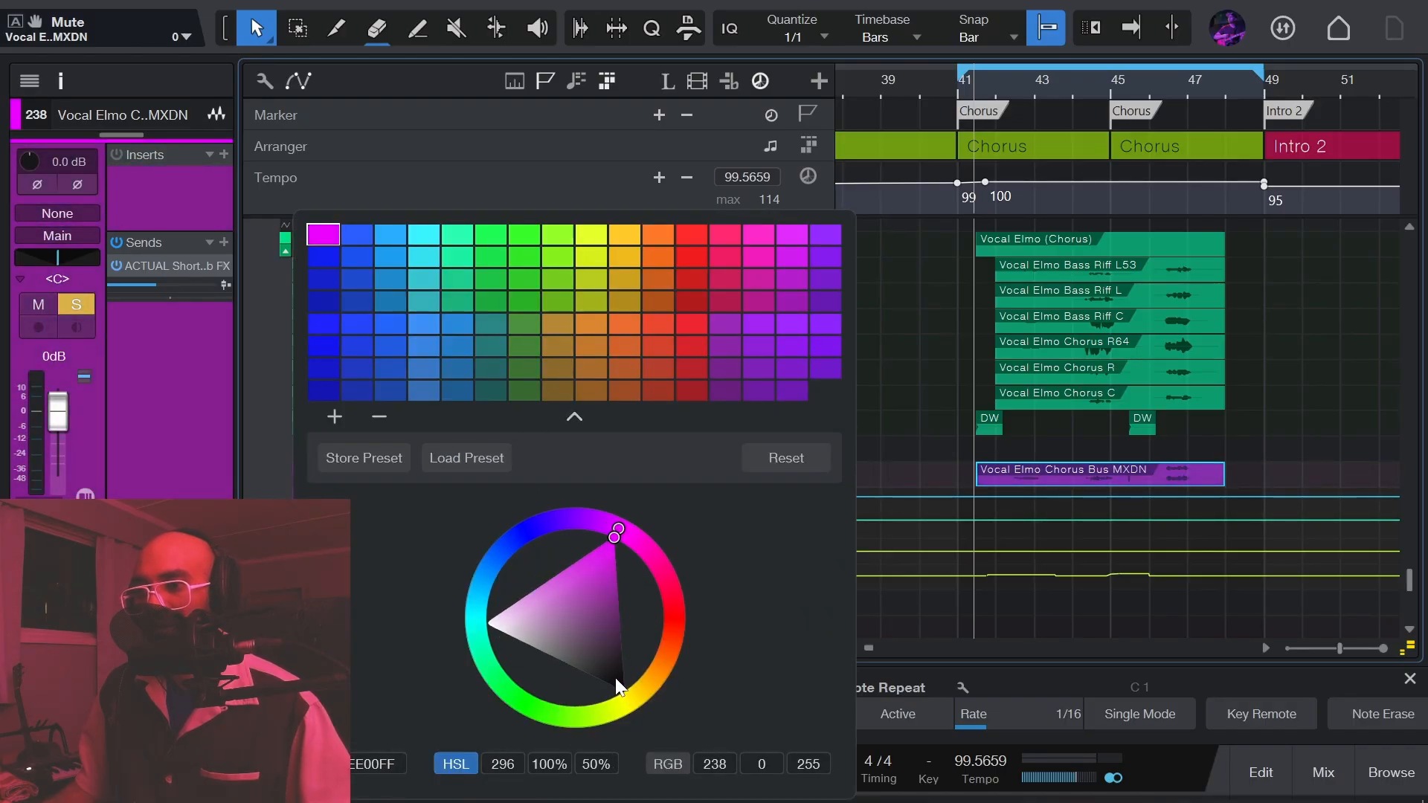
left_click_drag(616, 679, 626, 694)
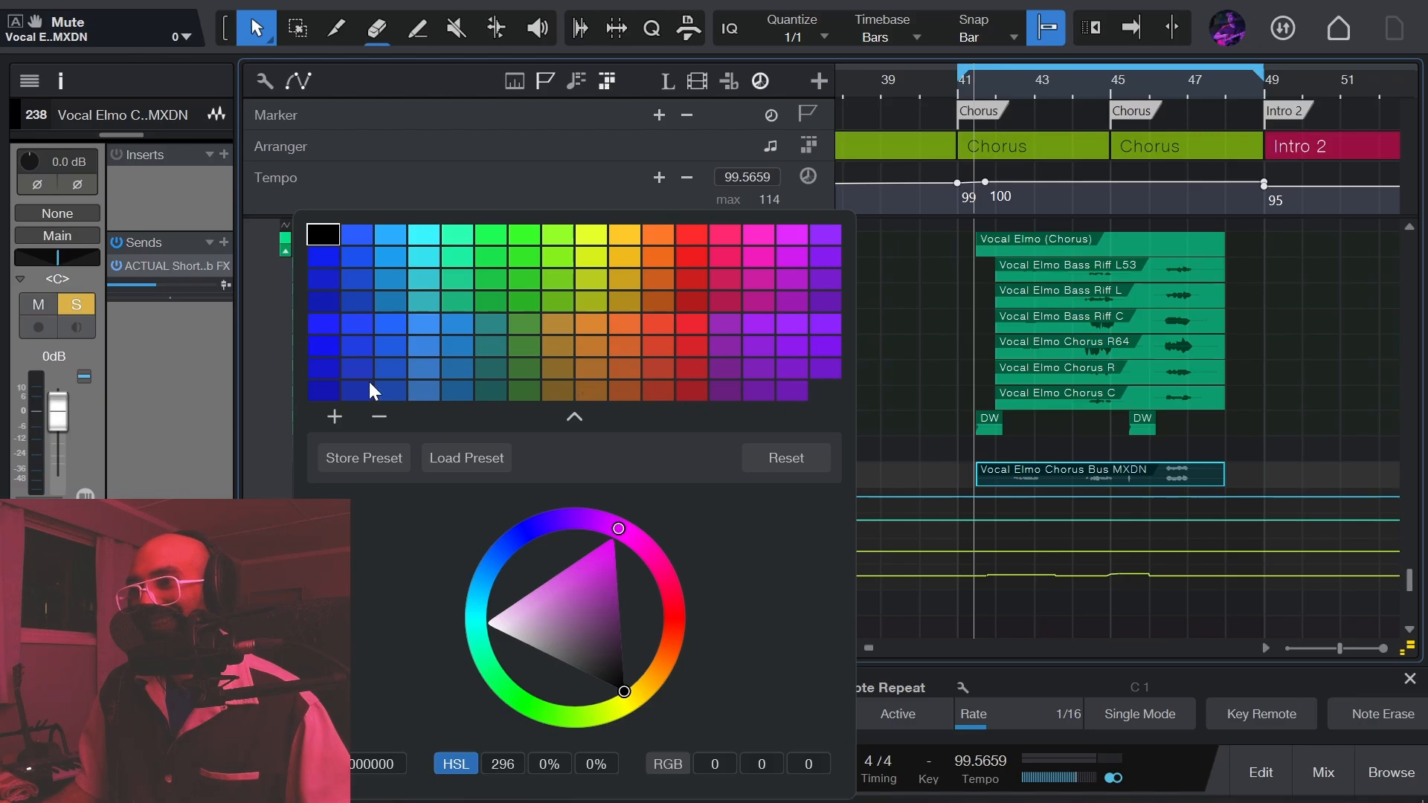
left_click(262, 401)
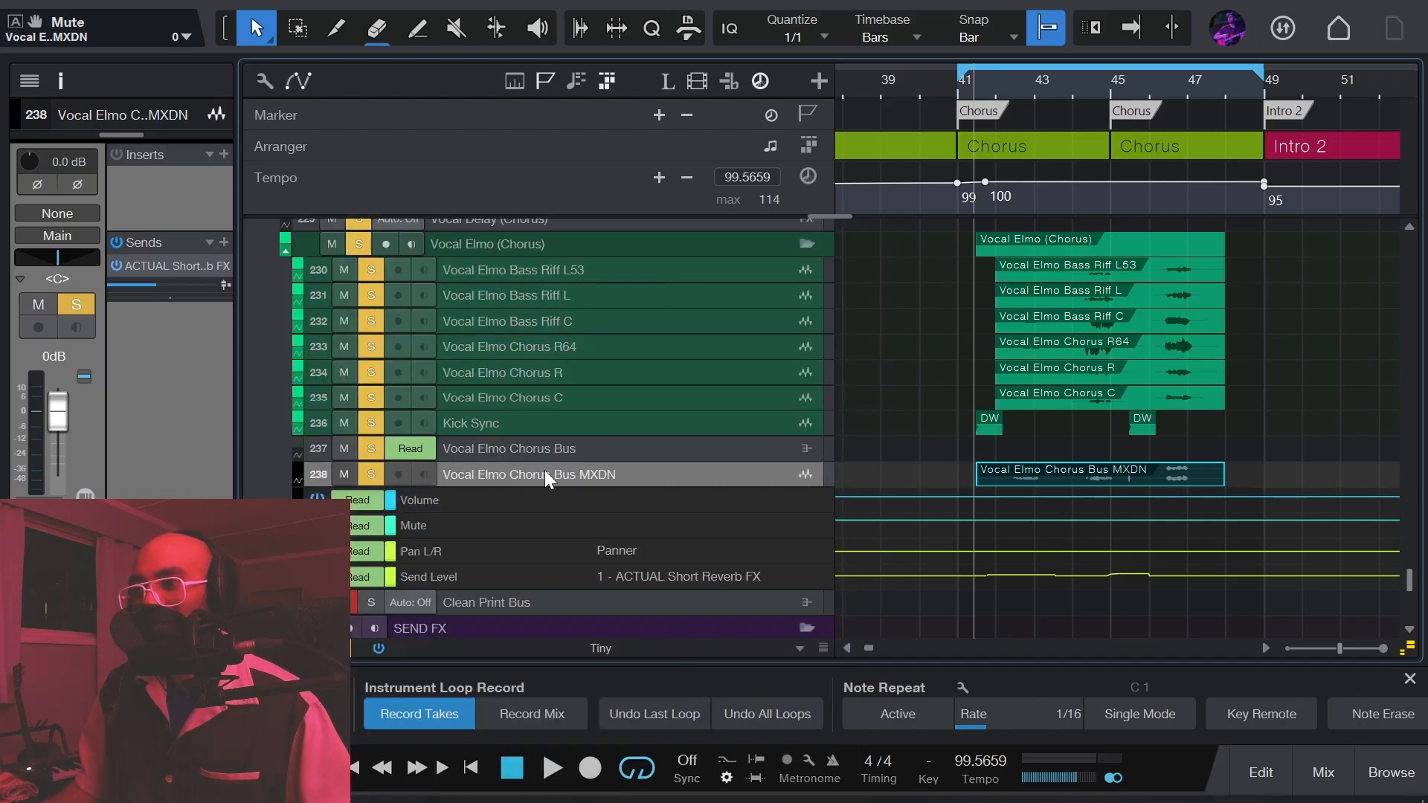
Collapse the automation lanes of the Vocal Elmo Chorus Bus MXDN track and select that track.
left_click(299, 483)
left_click(613, 493)
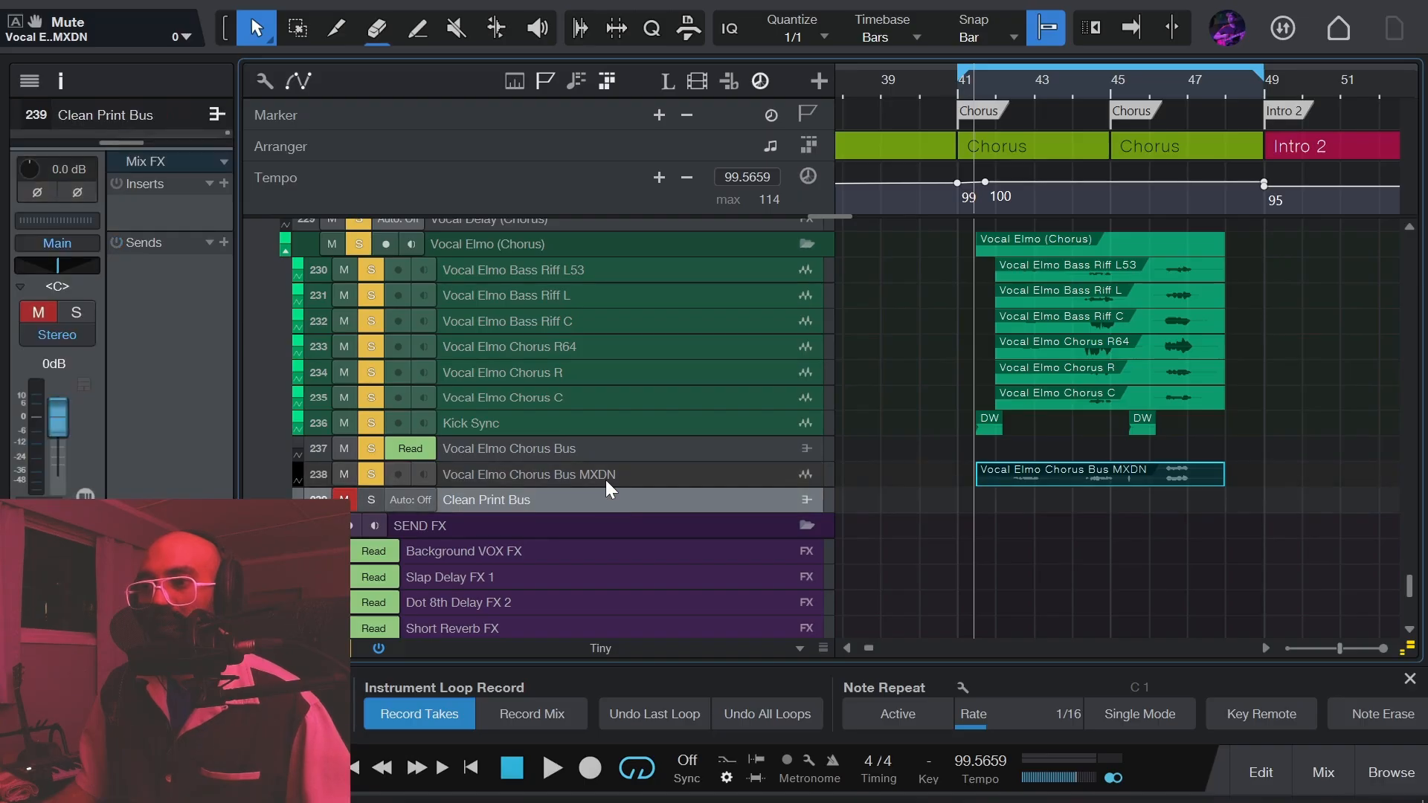
left_click(606, 480)
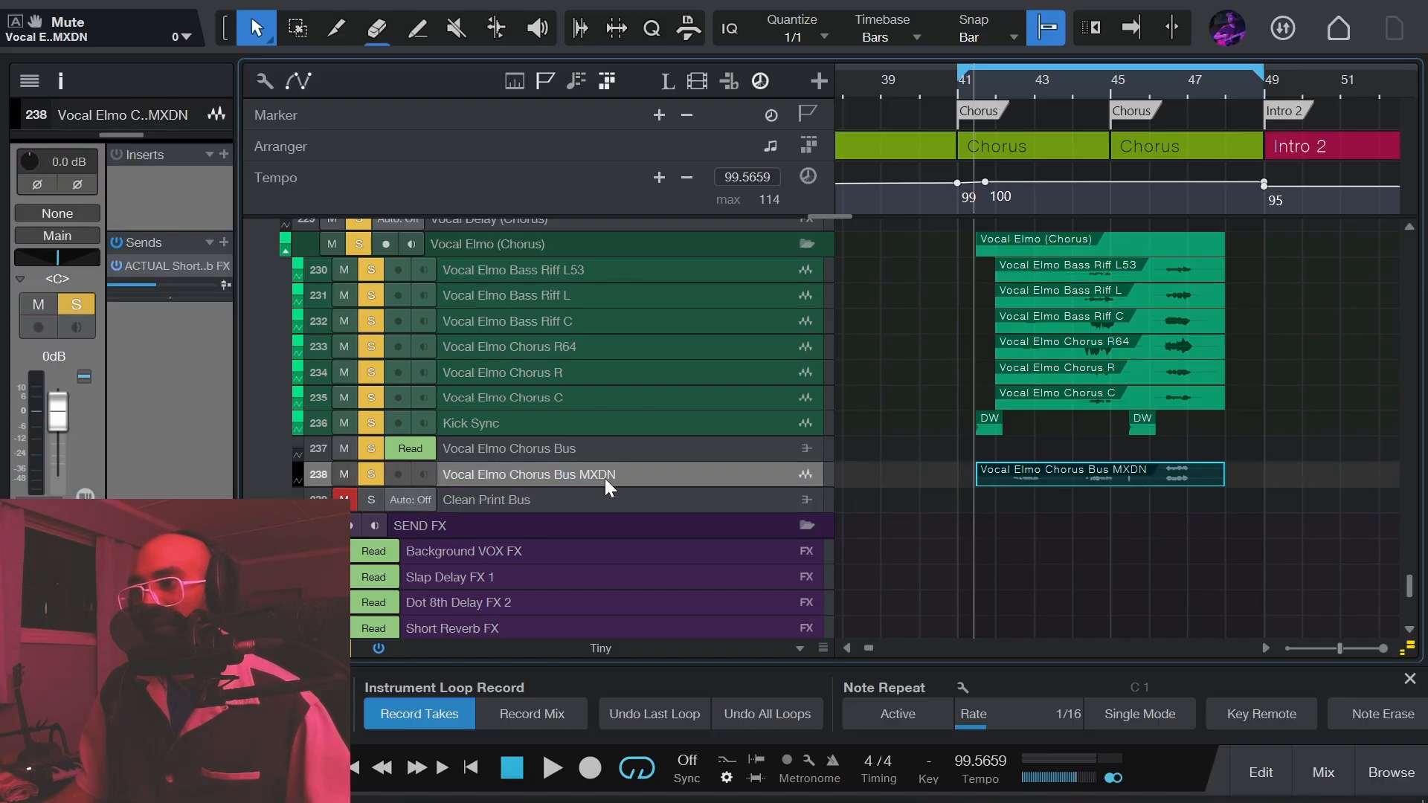
left_click(613, 448)
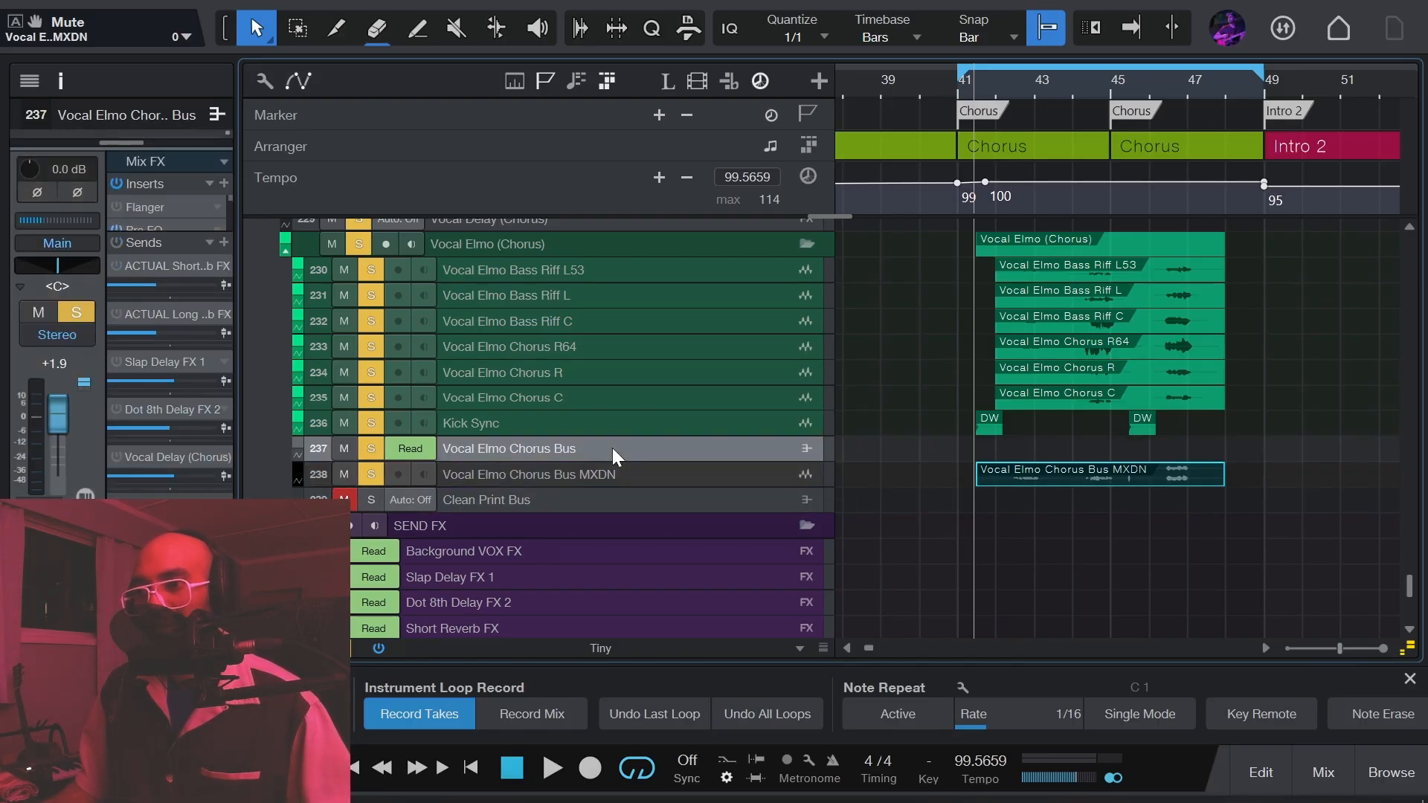
left_click(629, 475)
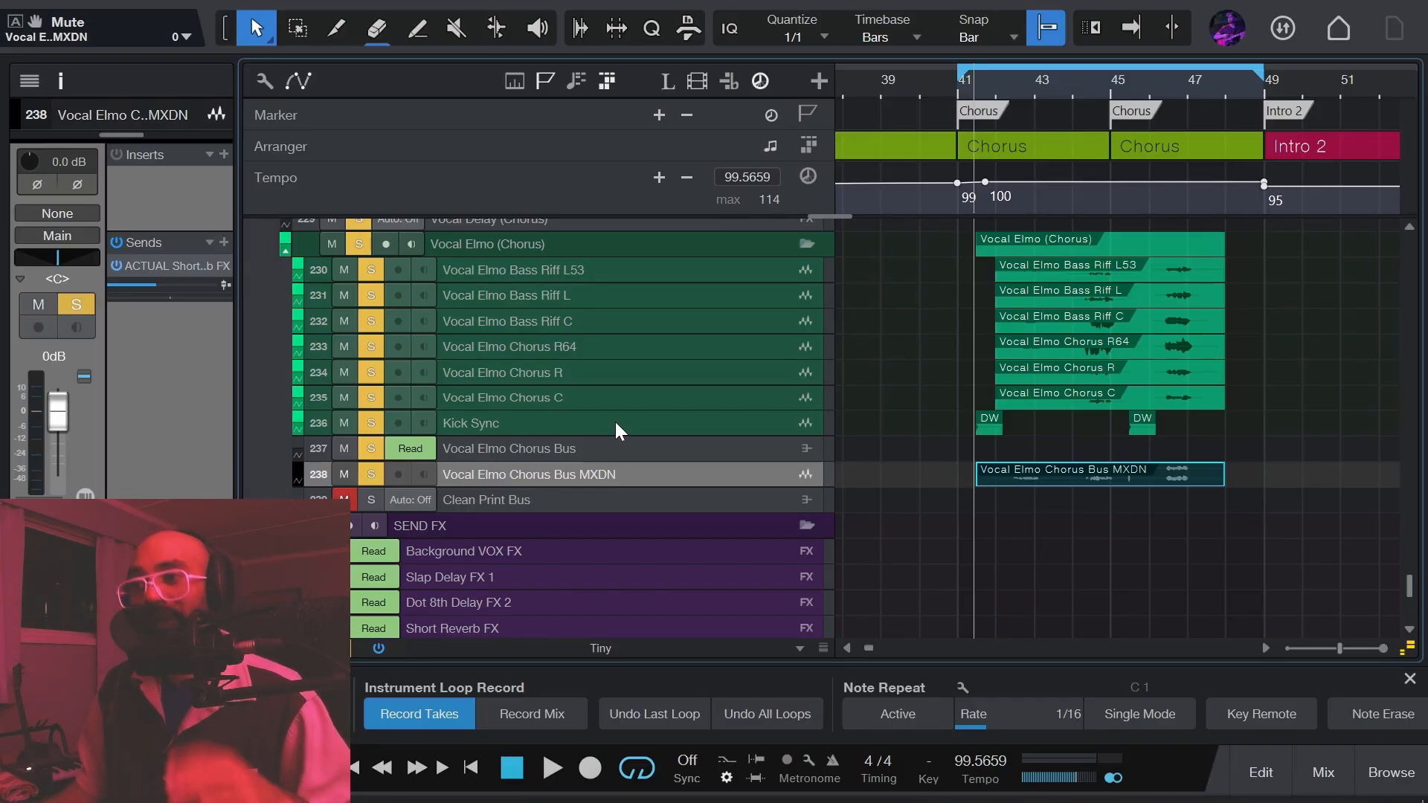
left_click(607, 446)
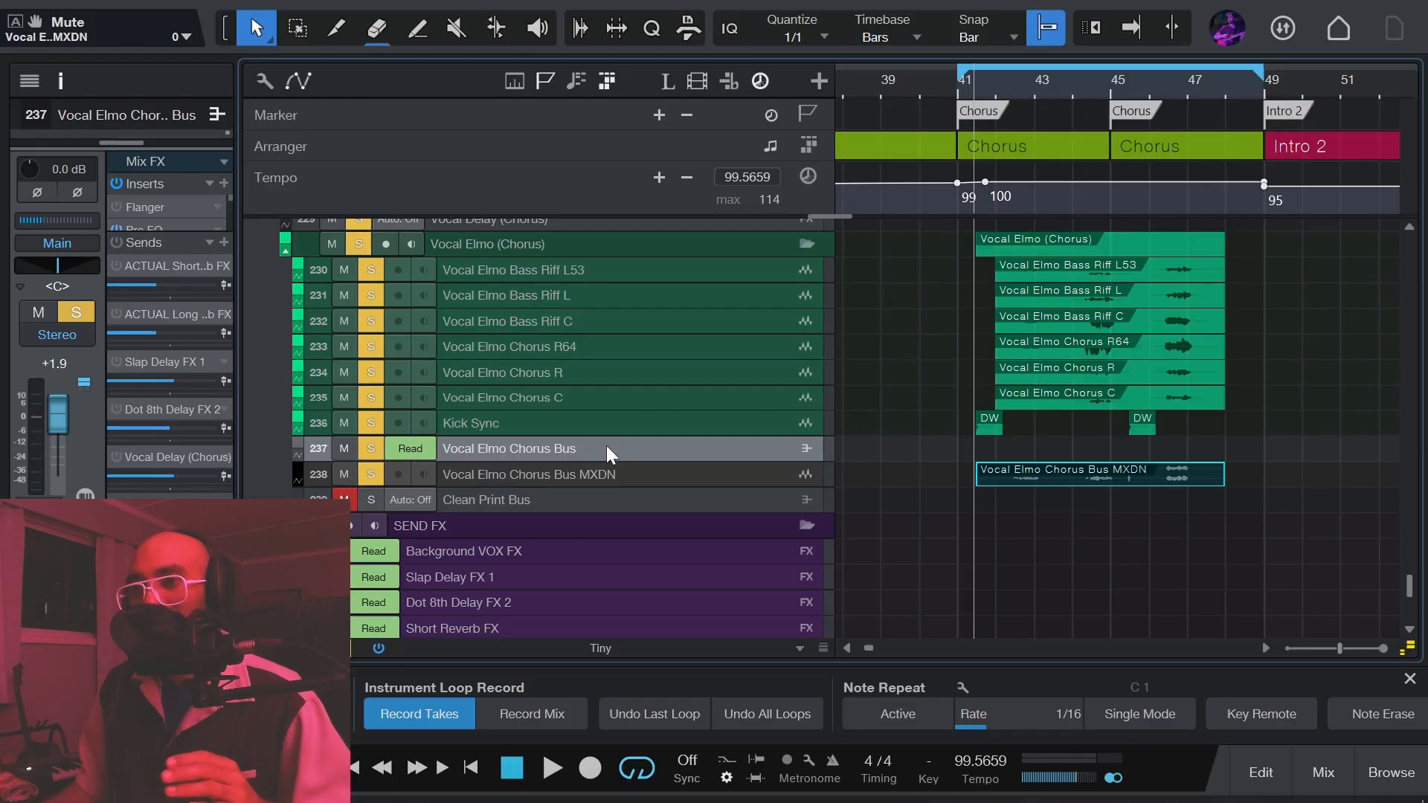
left_click(742, 466)
left_click(694, 445)
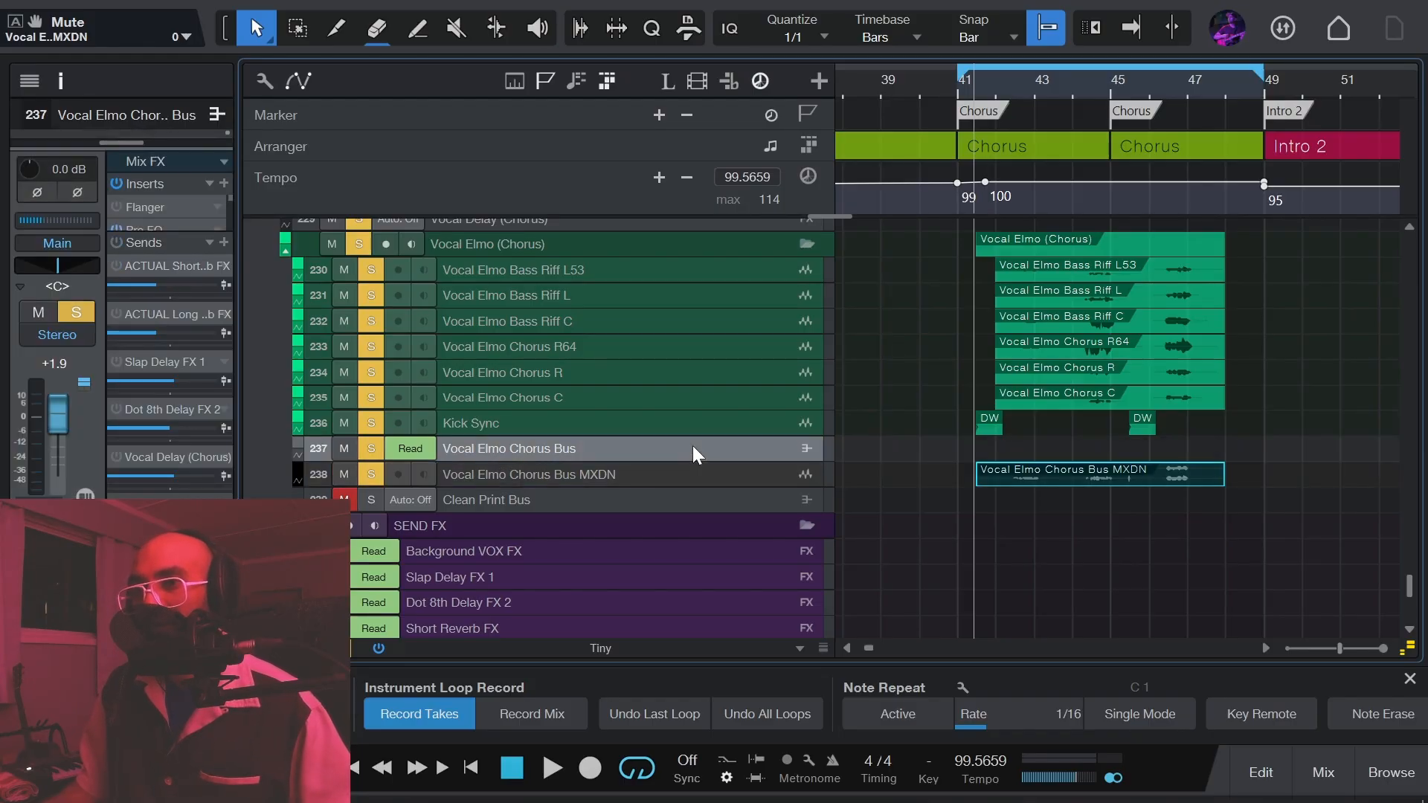
left_click(659, 268, "shift")
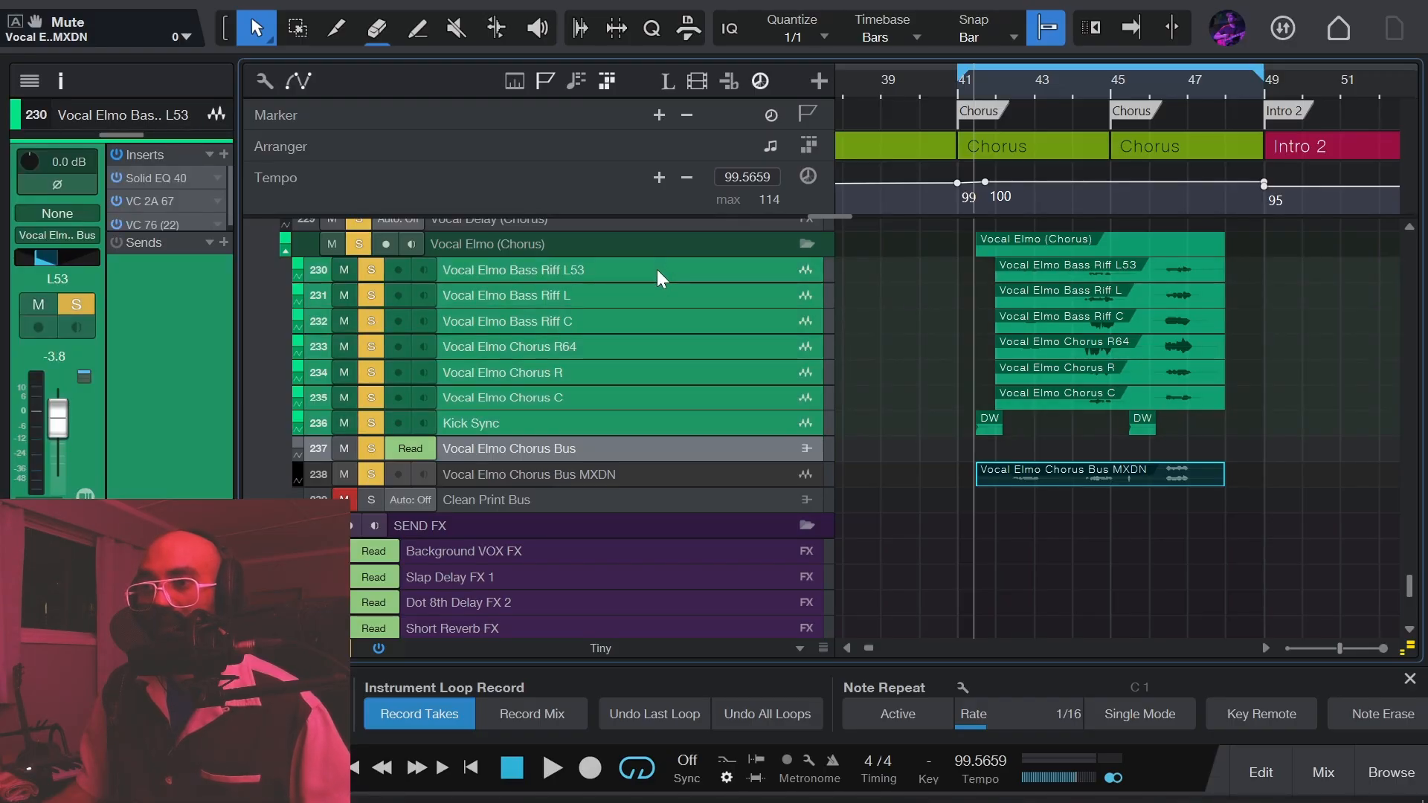
right_click(658, 270)
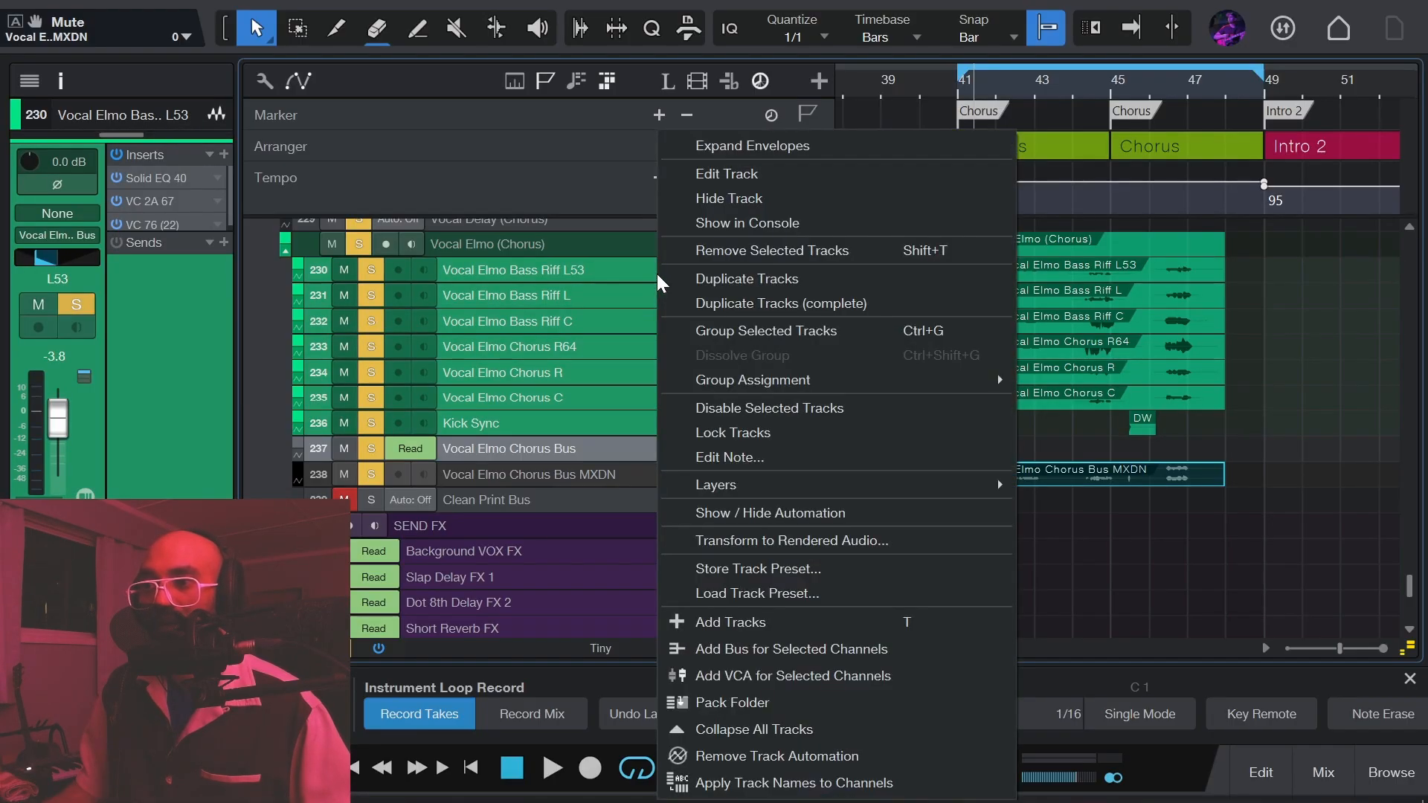
left_click(621, 445)
left_click(620, 445)
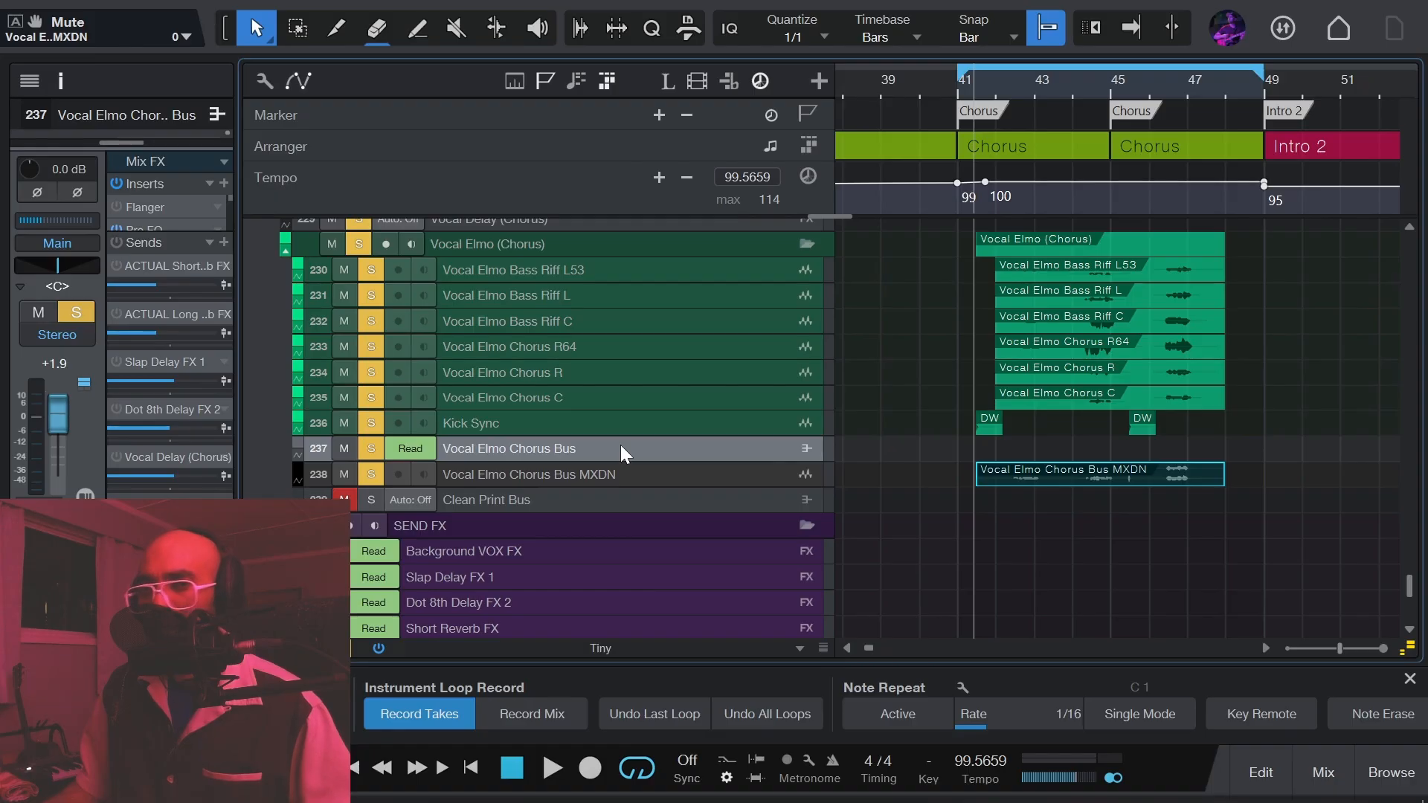
right_click(620, 445)
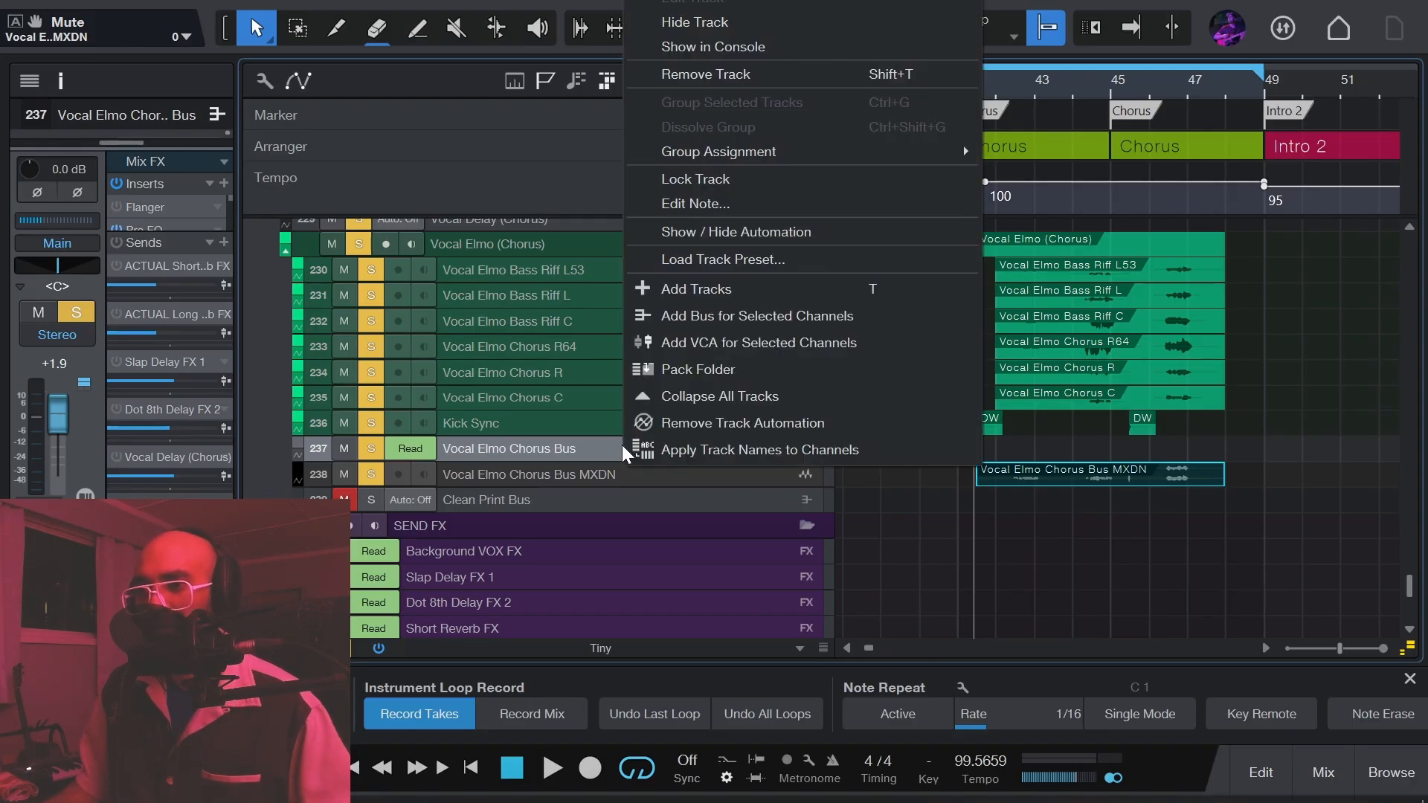
left_click(588, 448)
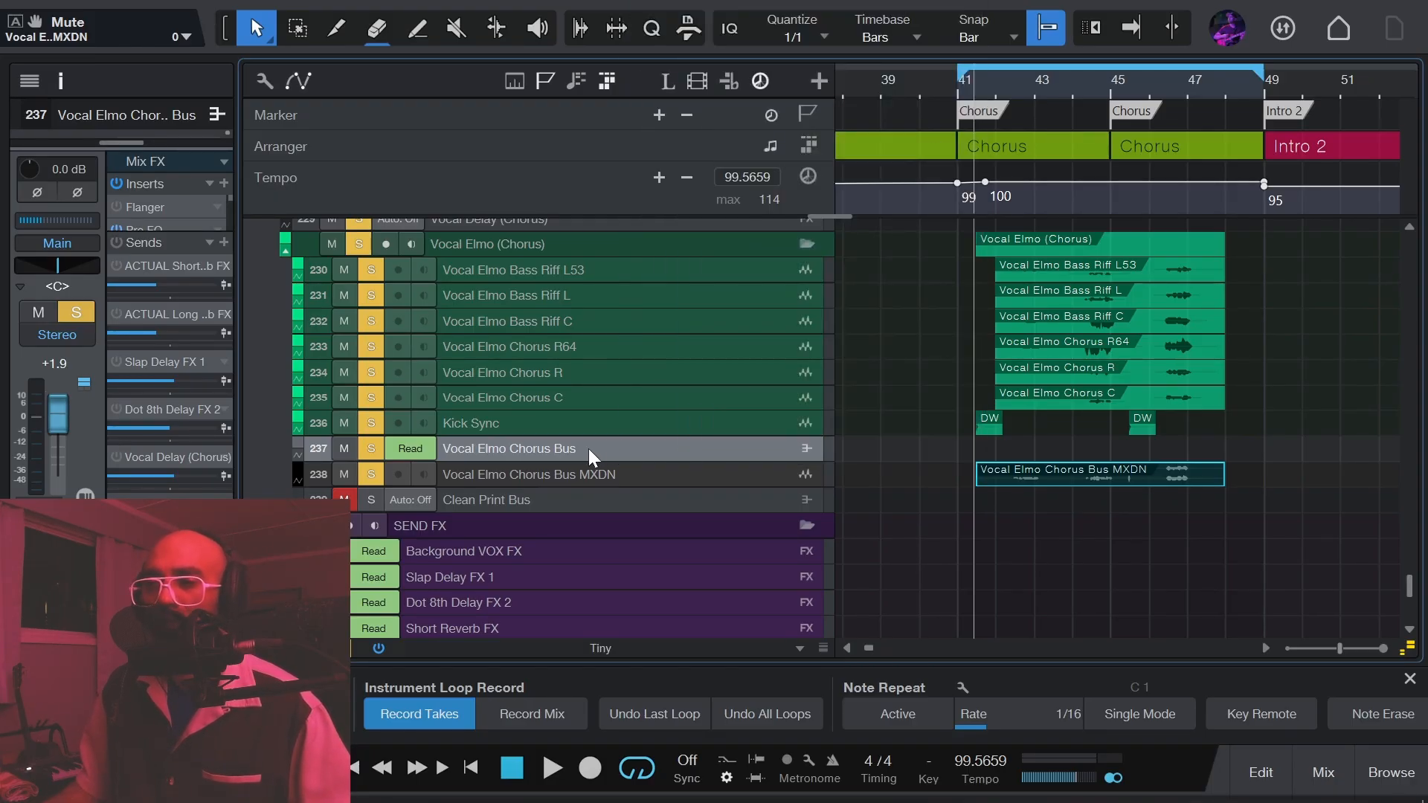
Disable the Vocal Elmo chorus tracks from Vocal Elmo Bass Riff L53 through Kick Sync.
left_click(609, 424)
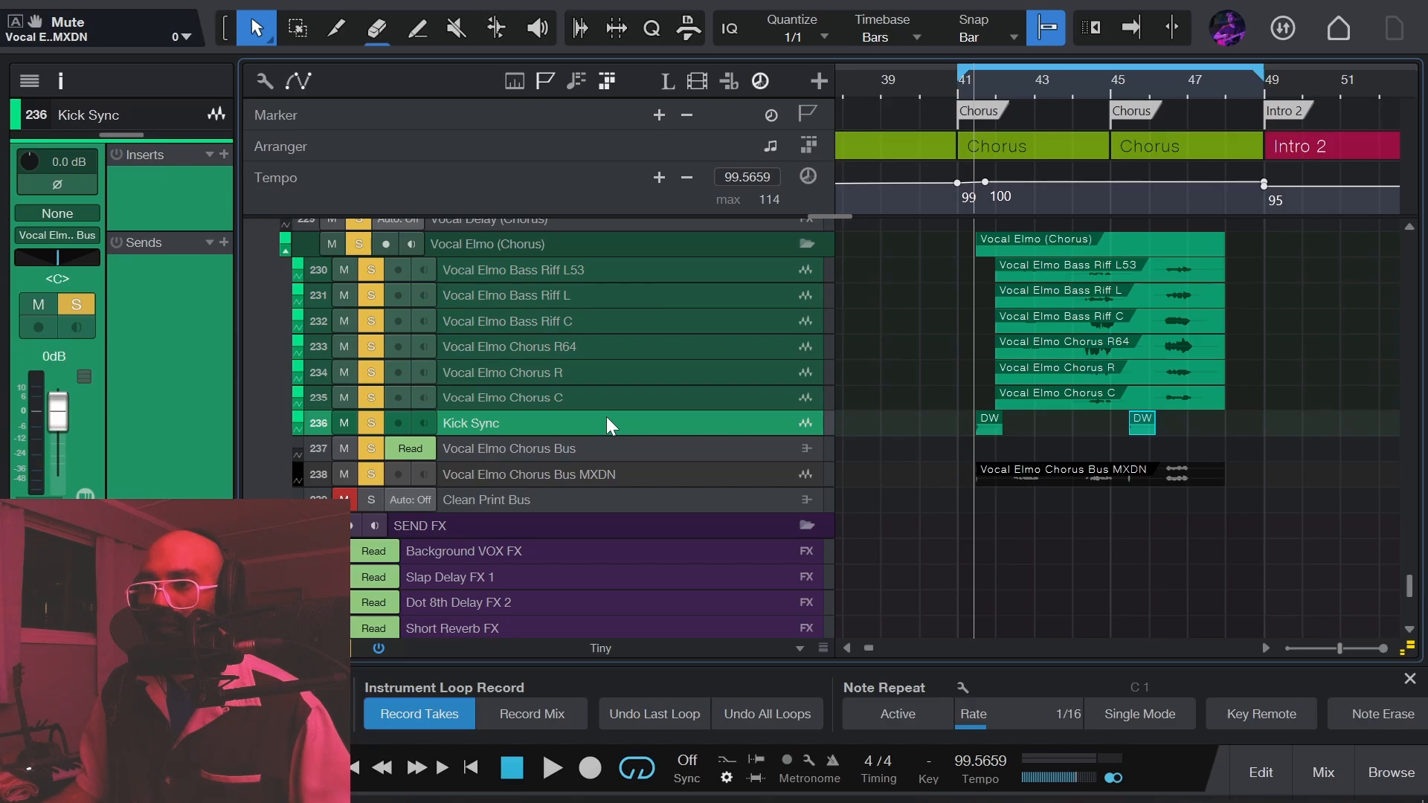
left_click(637, 269, "shift")
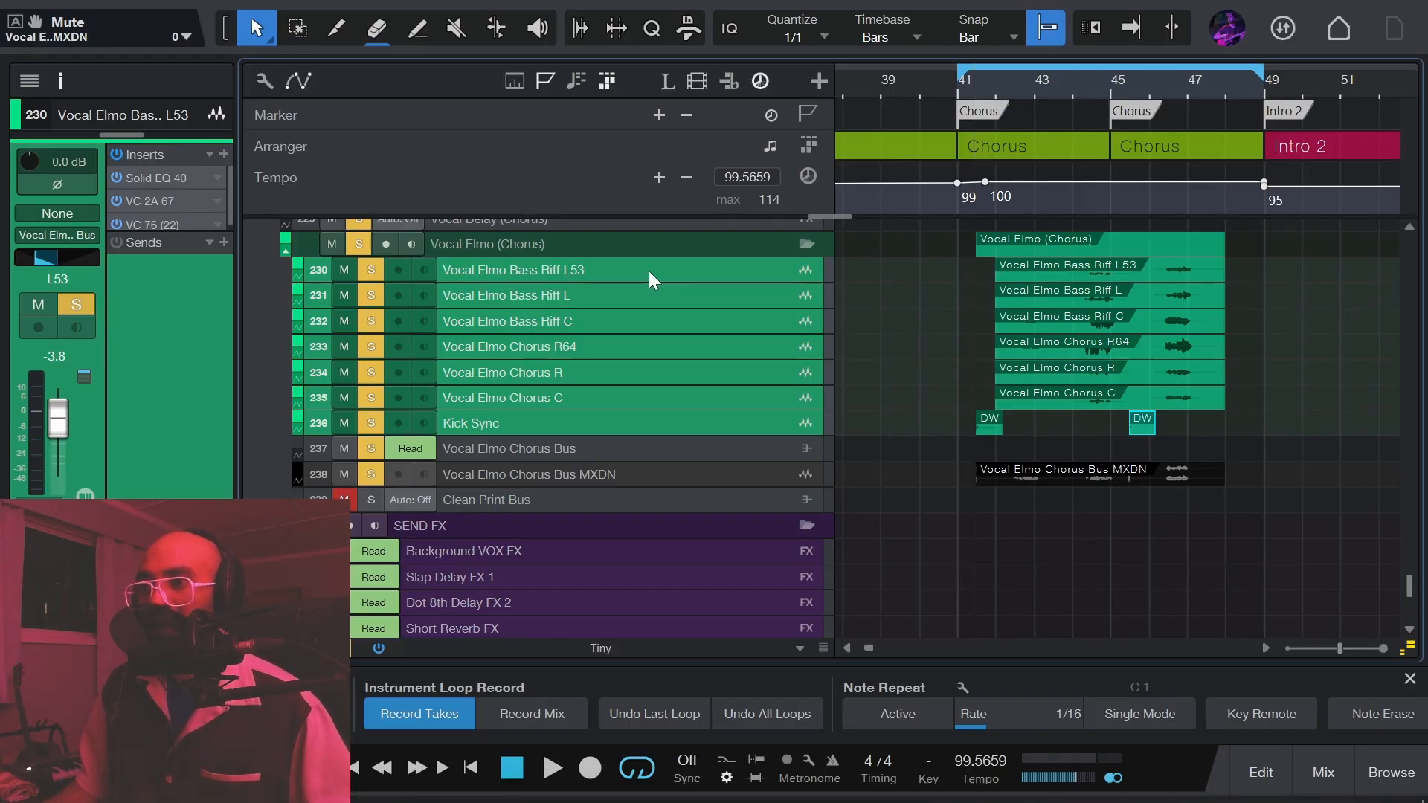
left_click(652, 424)
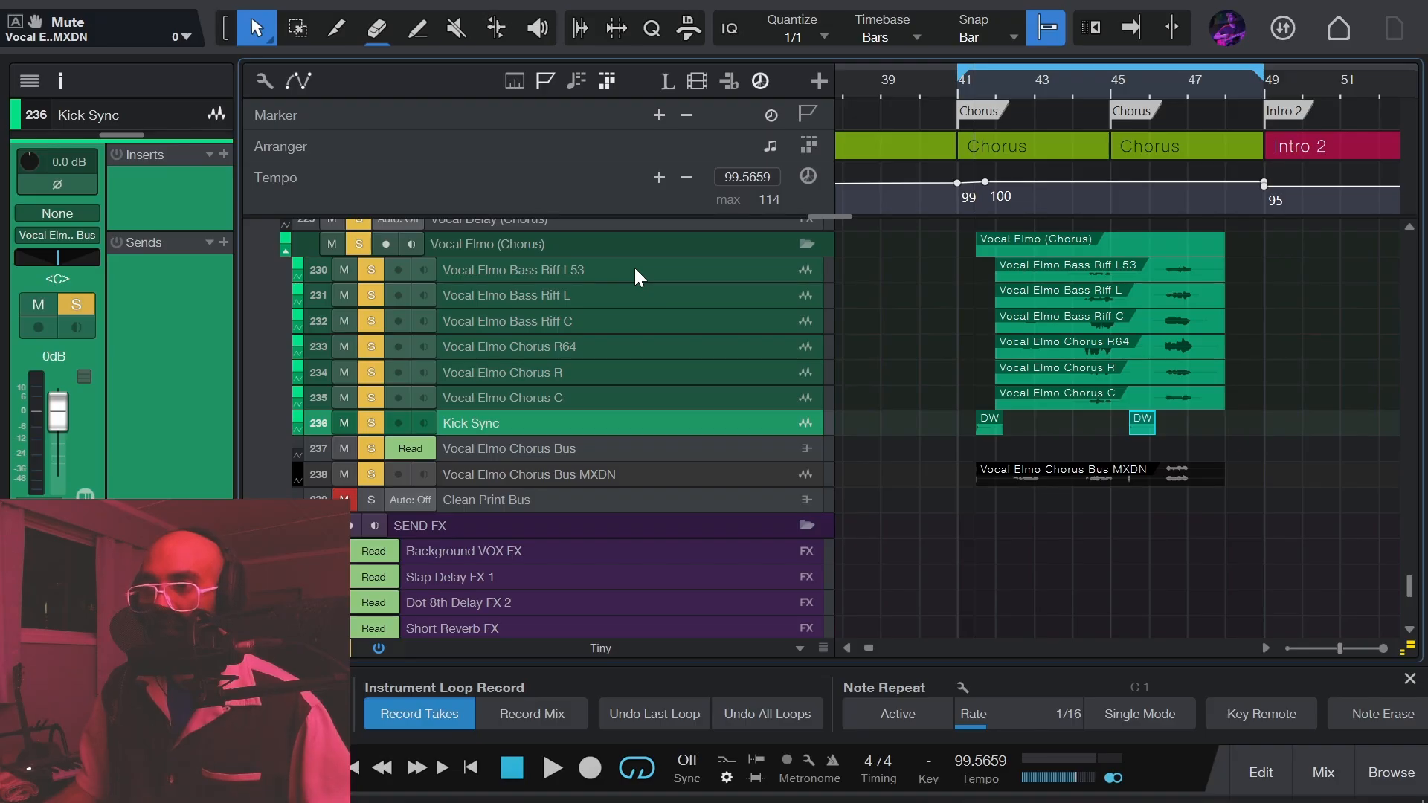
left_click(636, 271, "shift")
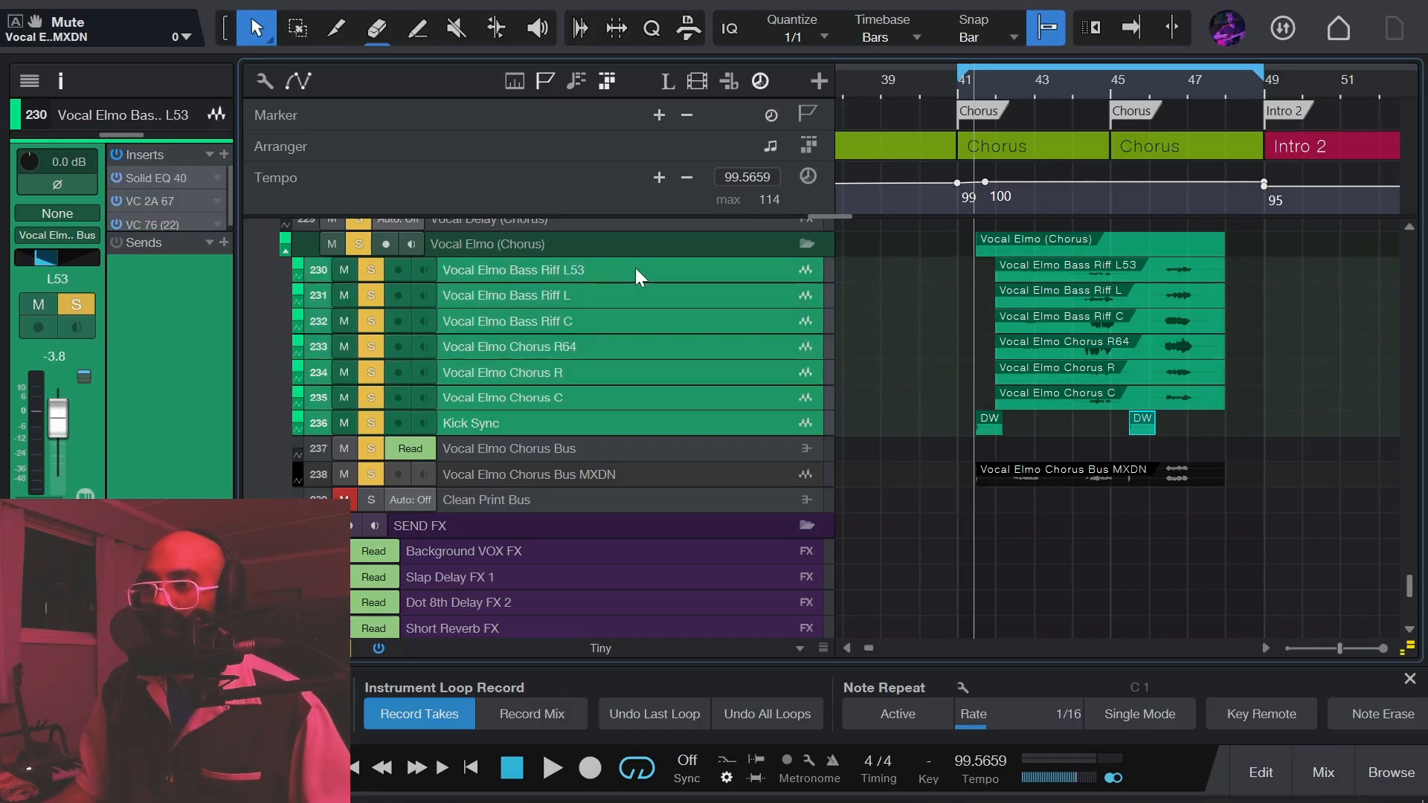
right_click(635, 270)
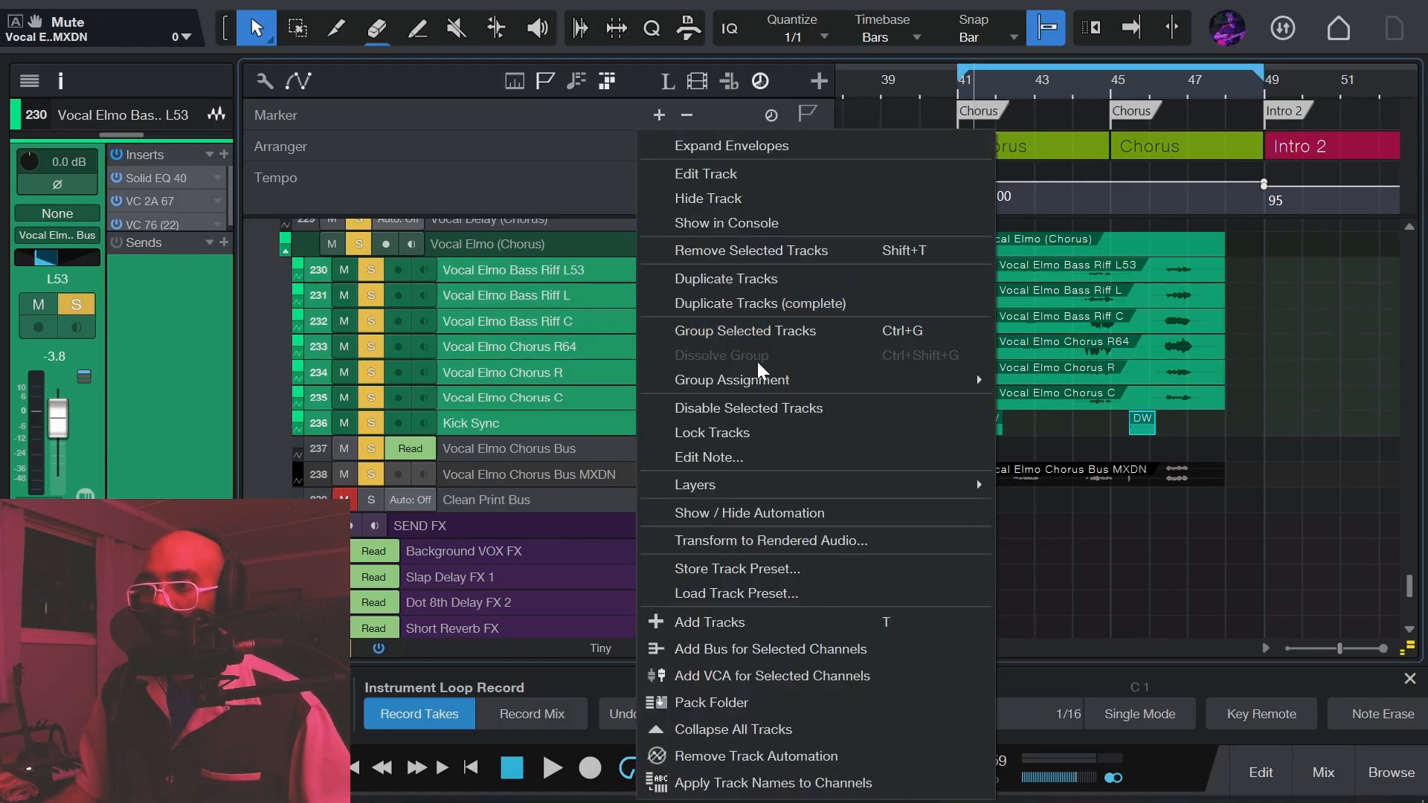
left_click(751, 410)
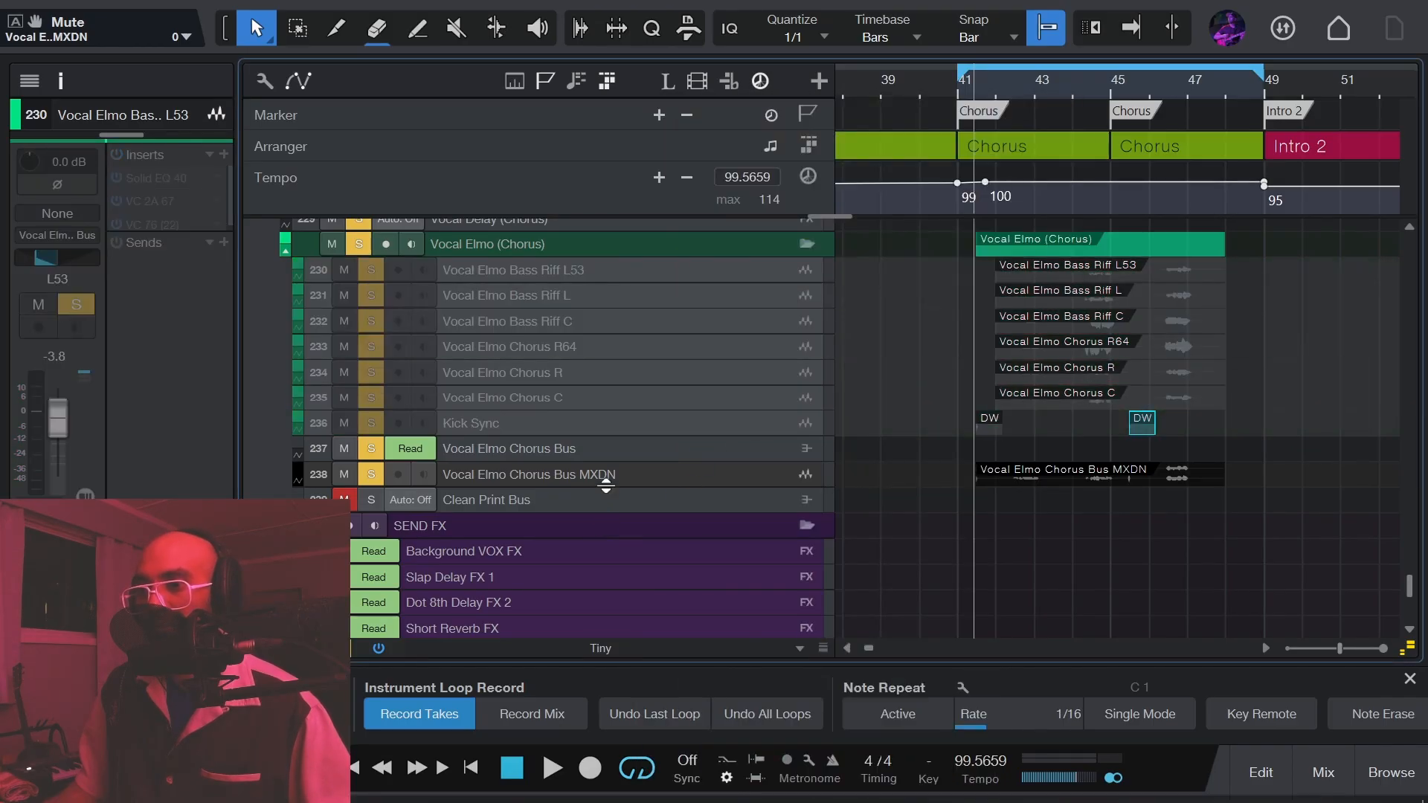
Bypass all inserts and sends on the Vocal Elmo Chorus Bus and enlarge its insert list to show the whole effects chain.
left_click(613, 447)
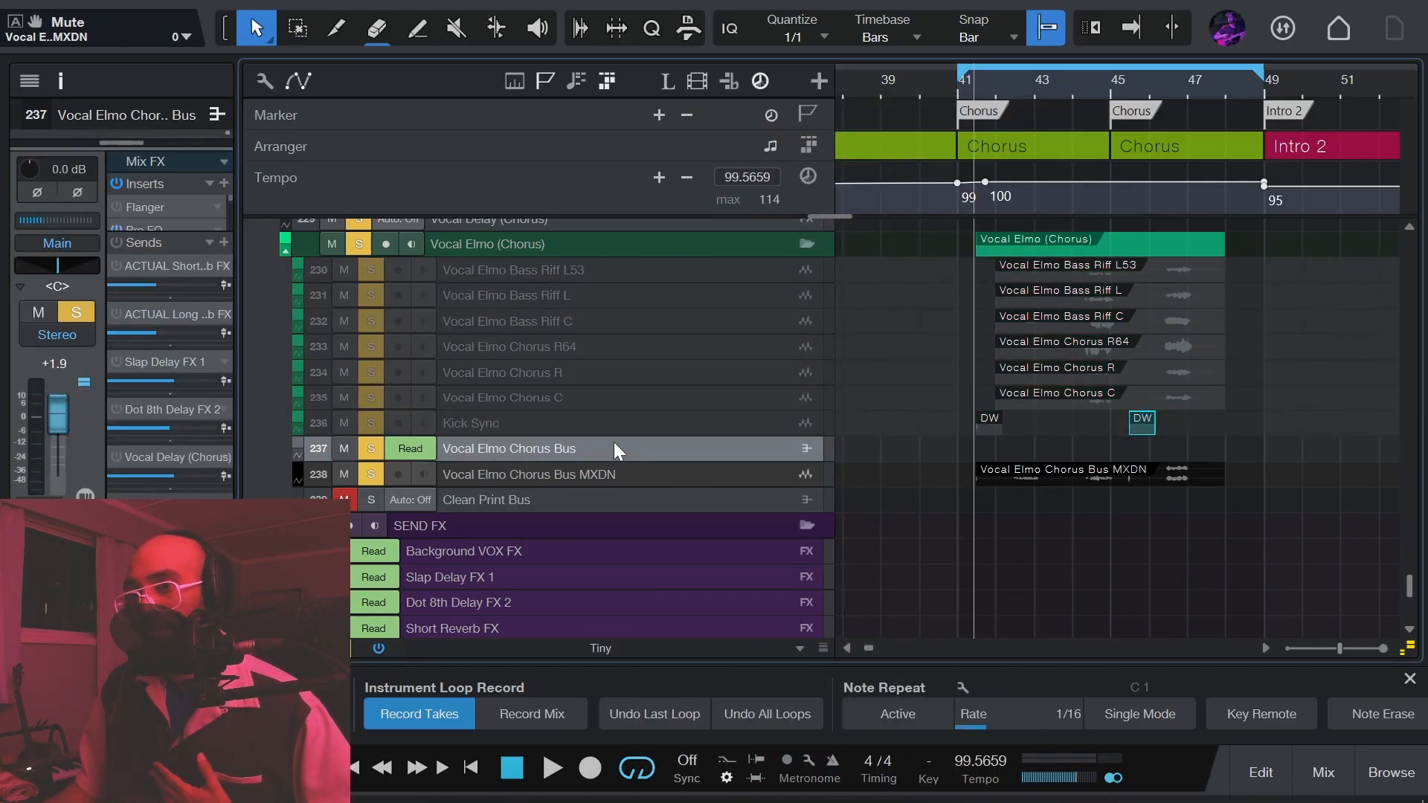
right_click(616, 450)
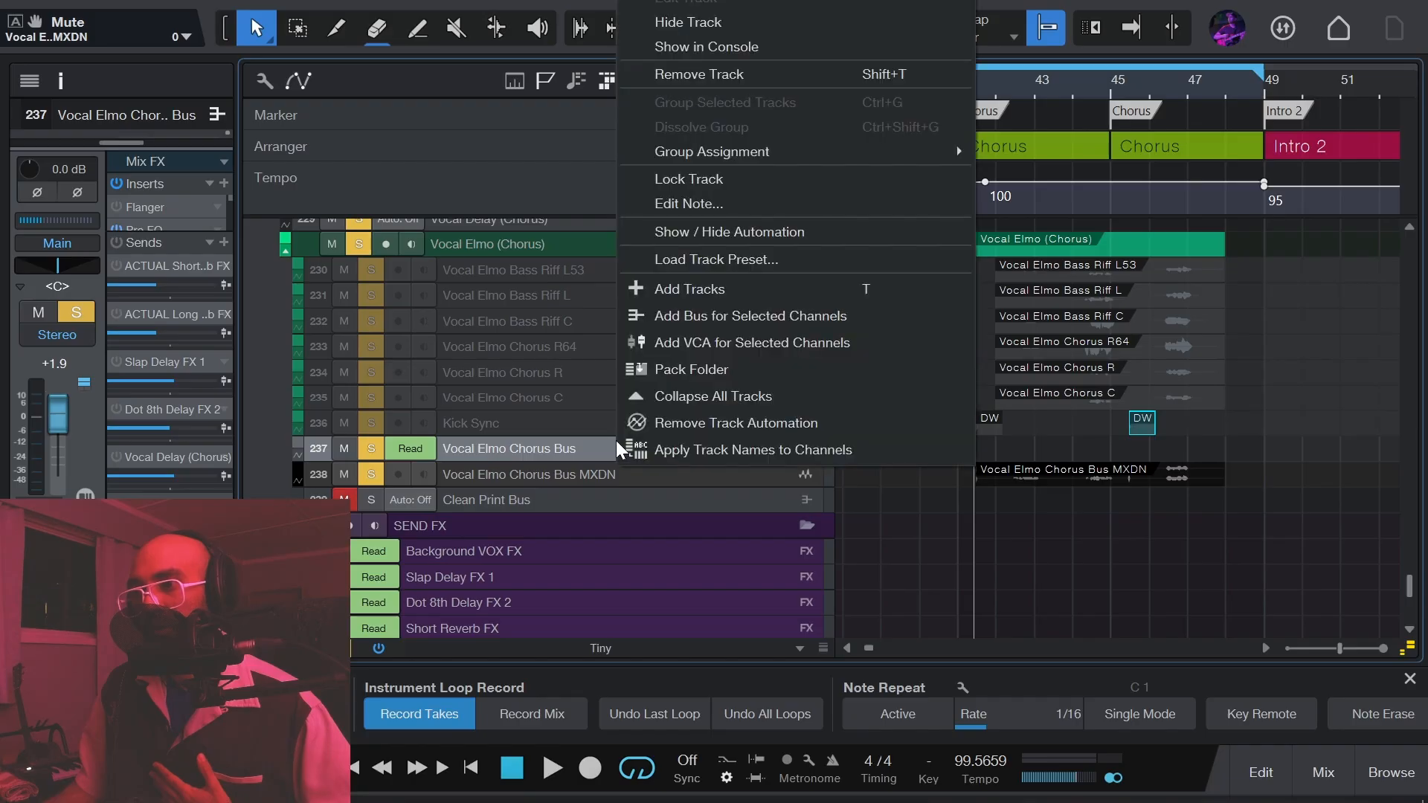
left_click(579, 447)
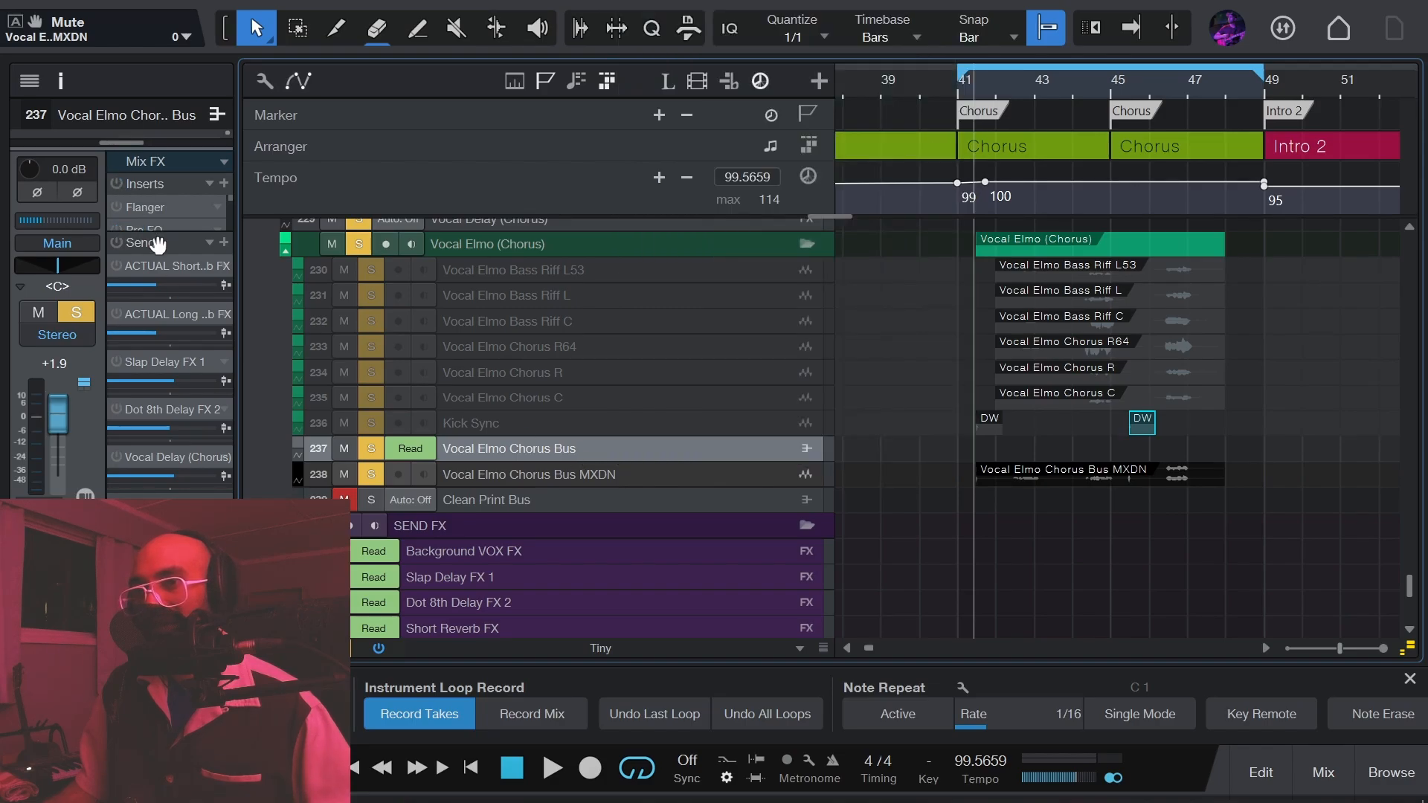
left_click_drag(157, 233, 172, 391)
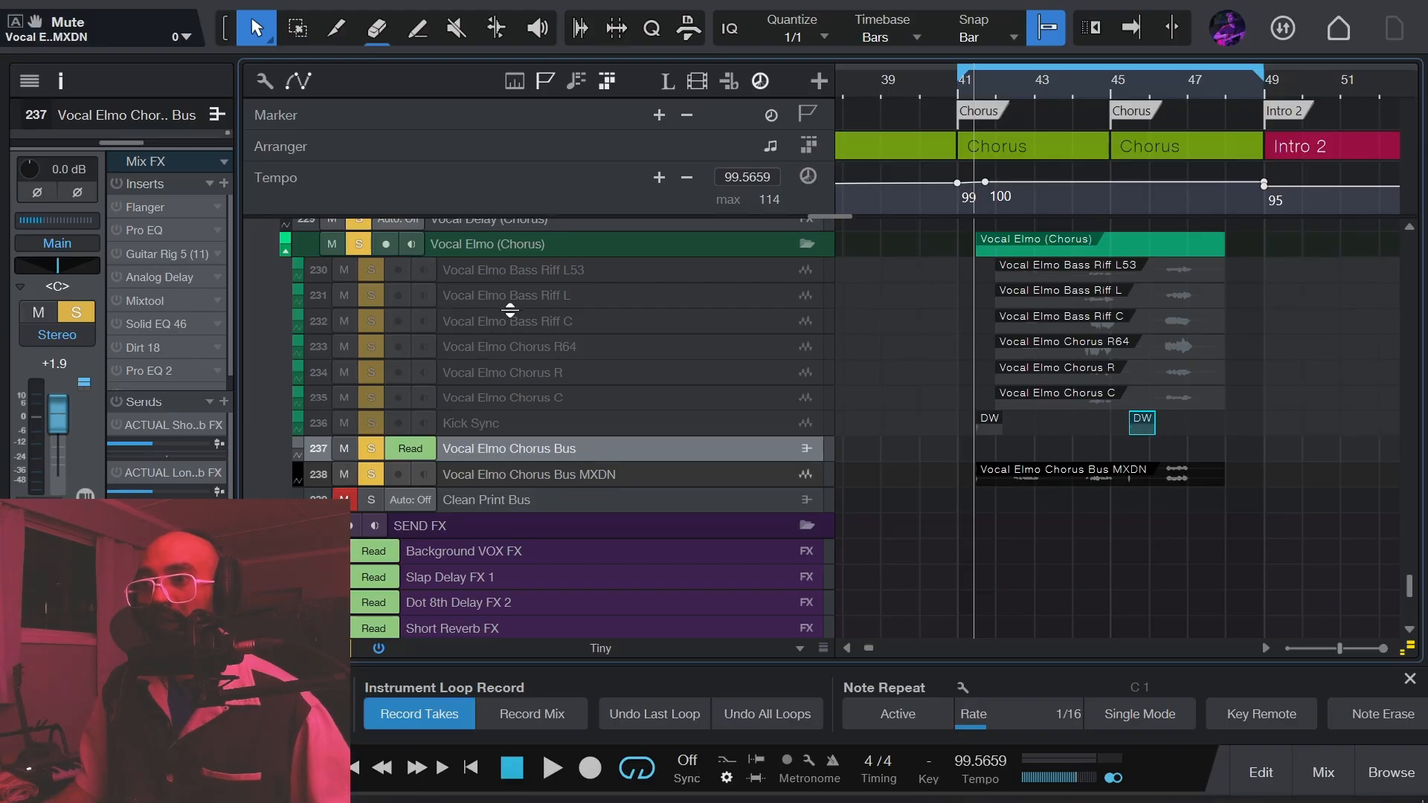
Enlarge the Vocal Elmo Bass Riff L53 track, examine its volume, mute and pan automation lanes, and shrink the track again.
double_click(568, 281)
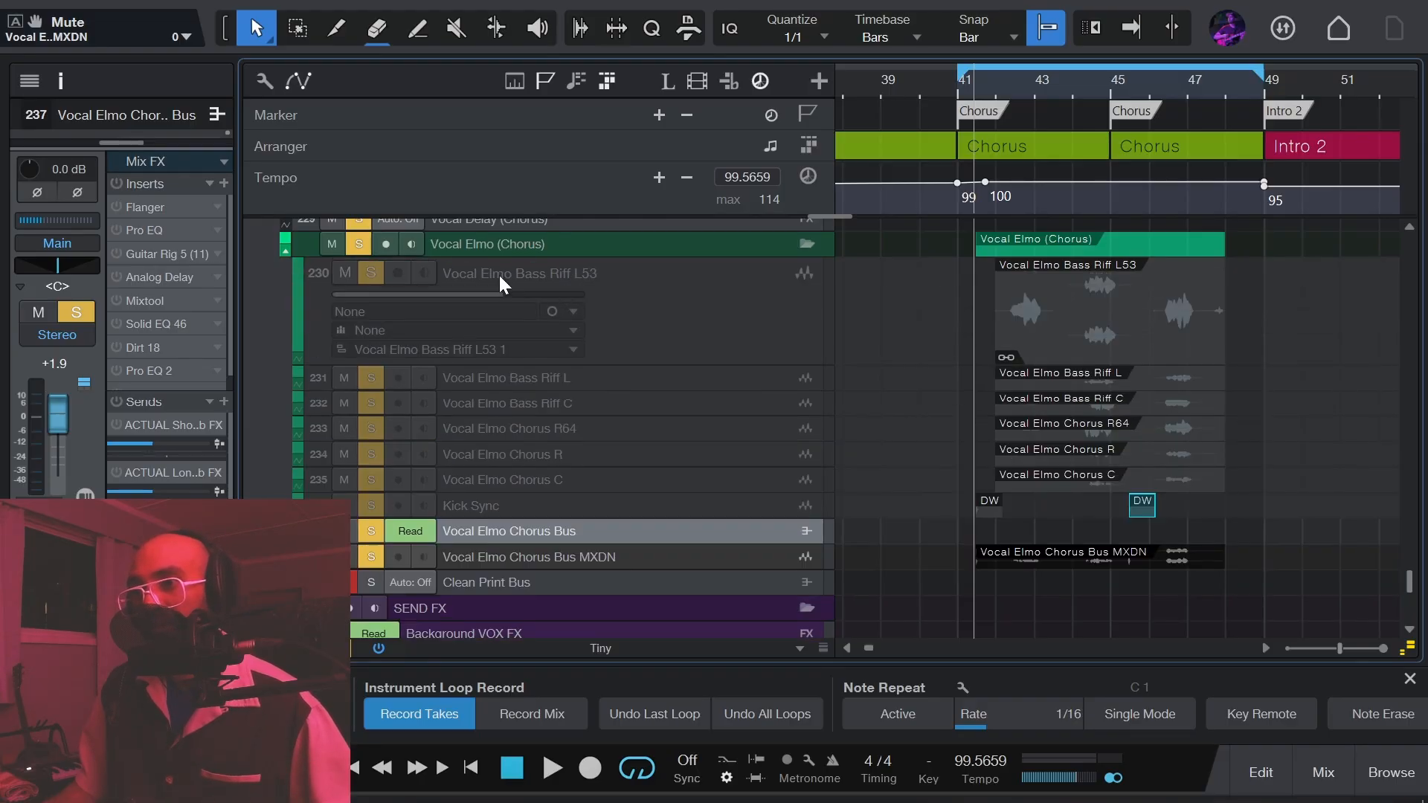
left_click(297, 361)
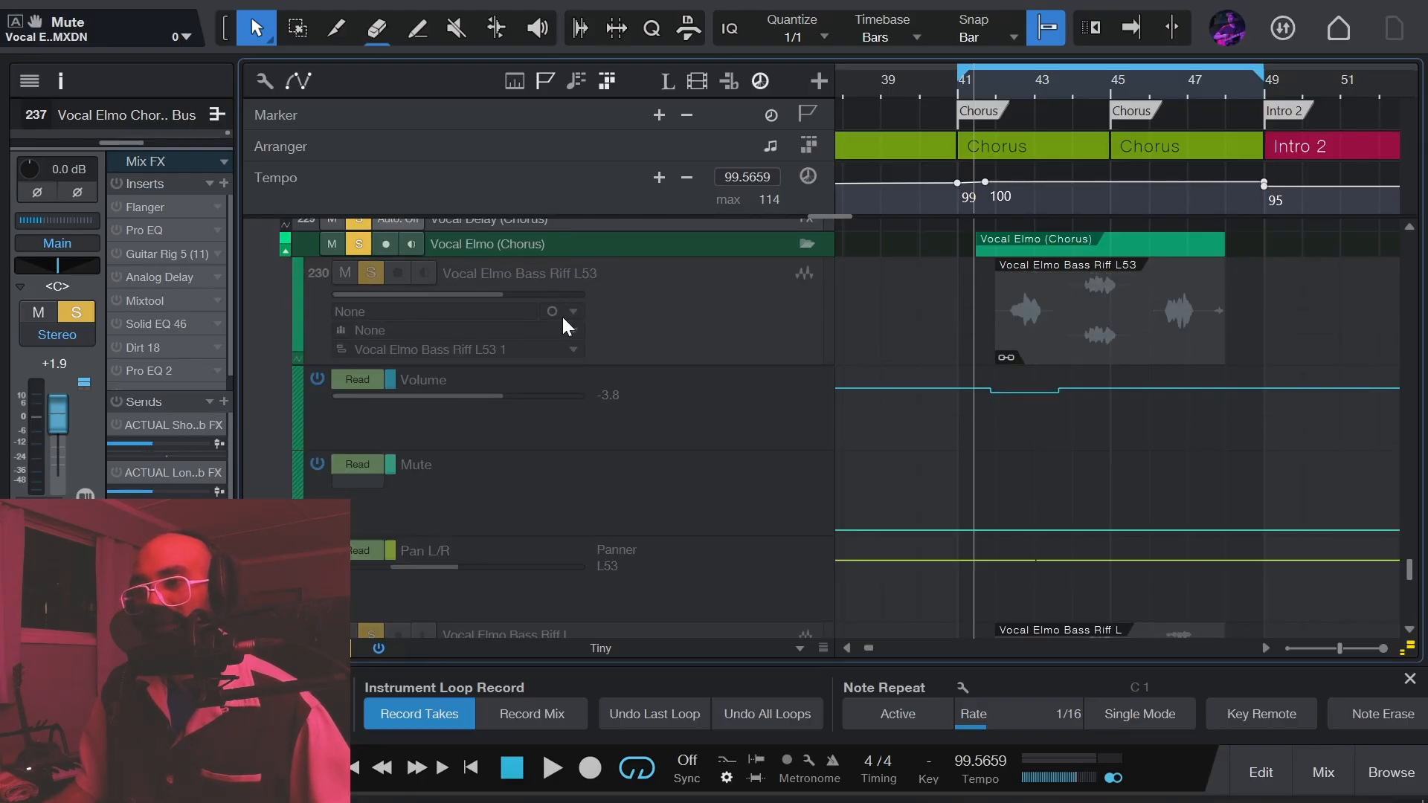
left_click(297, 360)
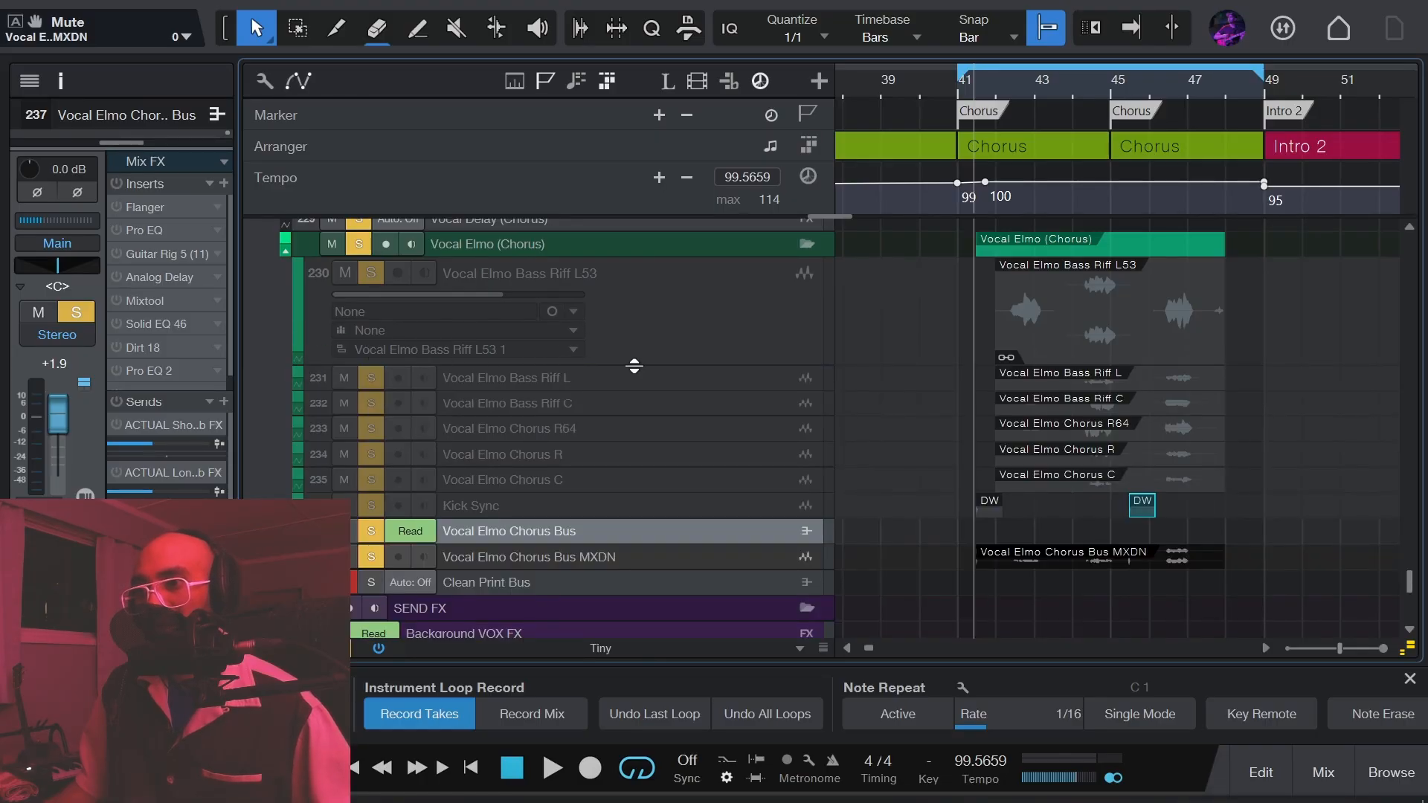
left_click_drag(631, 368, 637, 298)
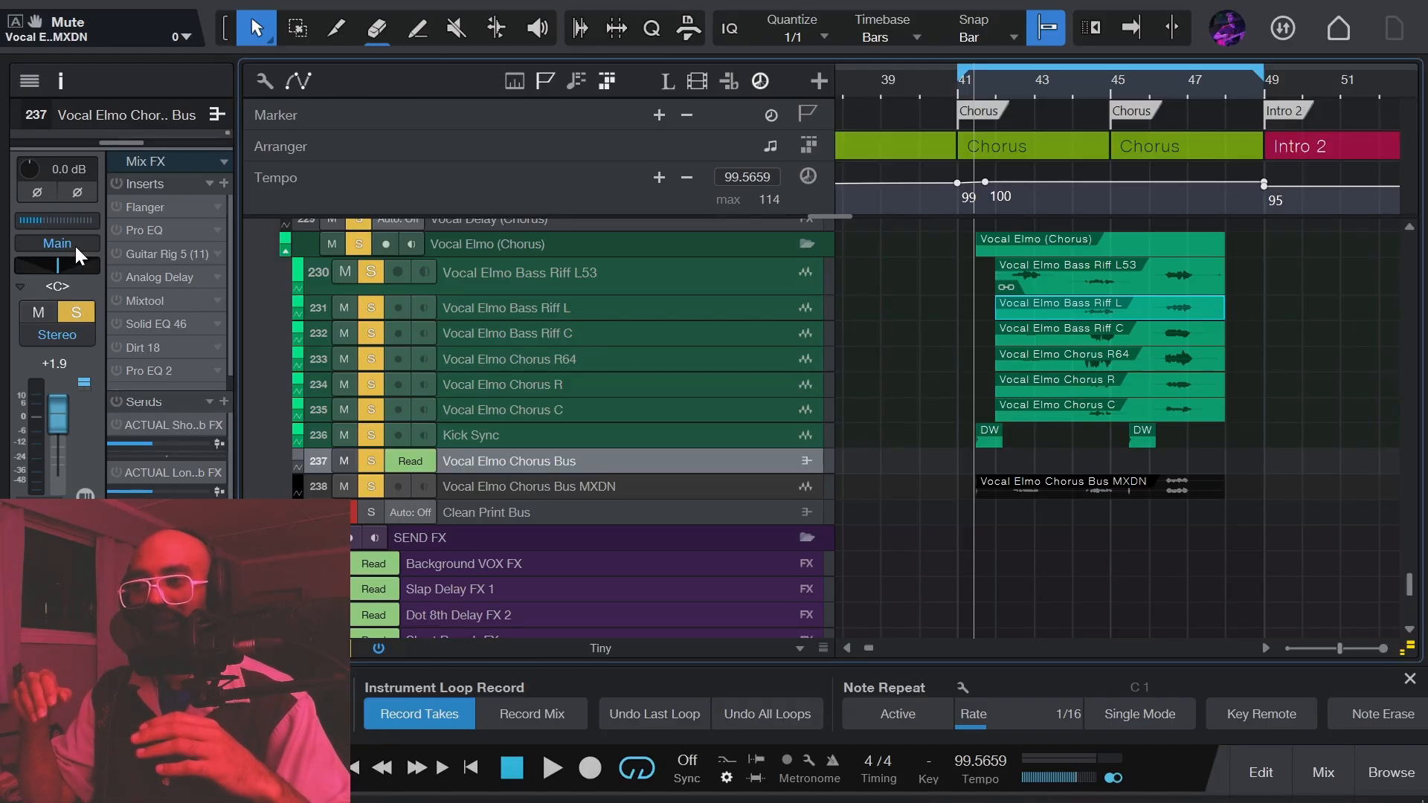
Add a stereo output named Ghost Output 1 to the song's audio outputs and leave it unassigned to any hardware channel.
key("ctrl+comma")
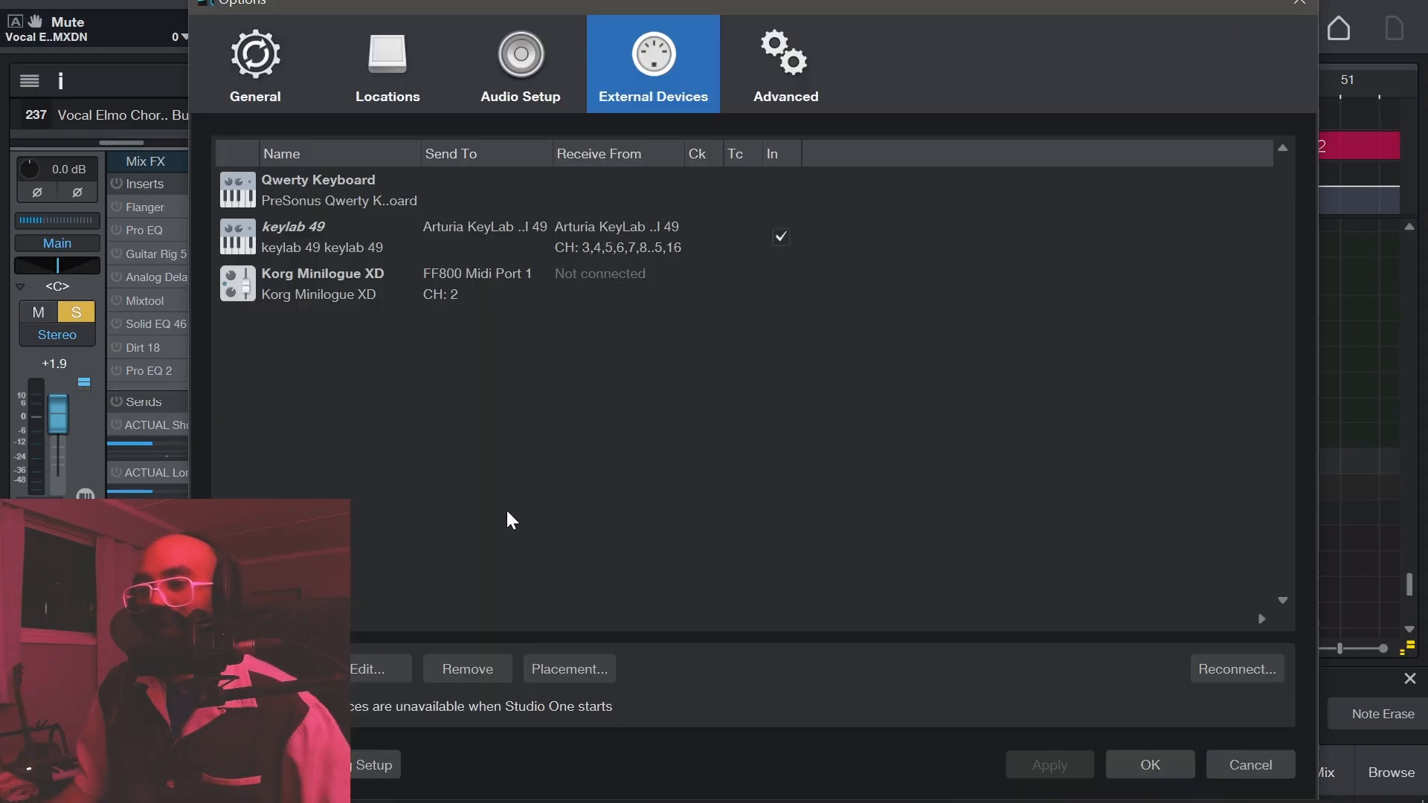
left_click(374, 765)
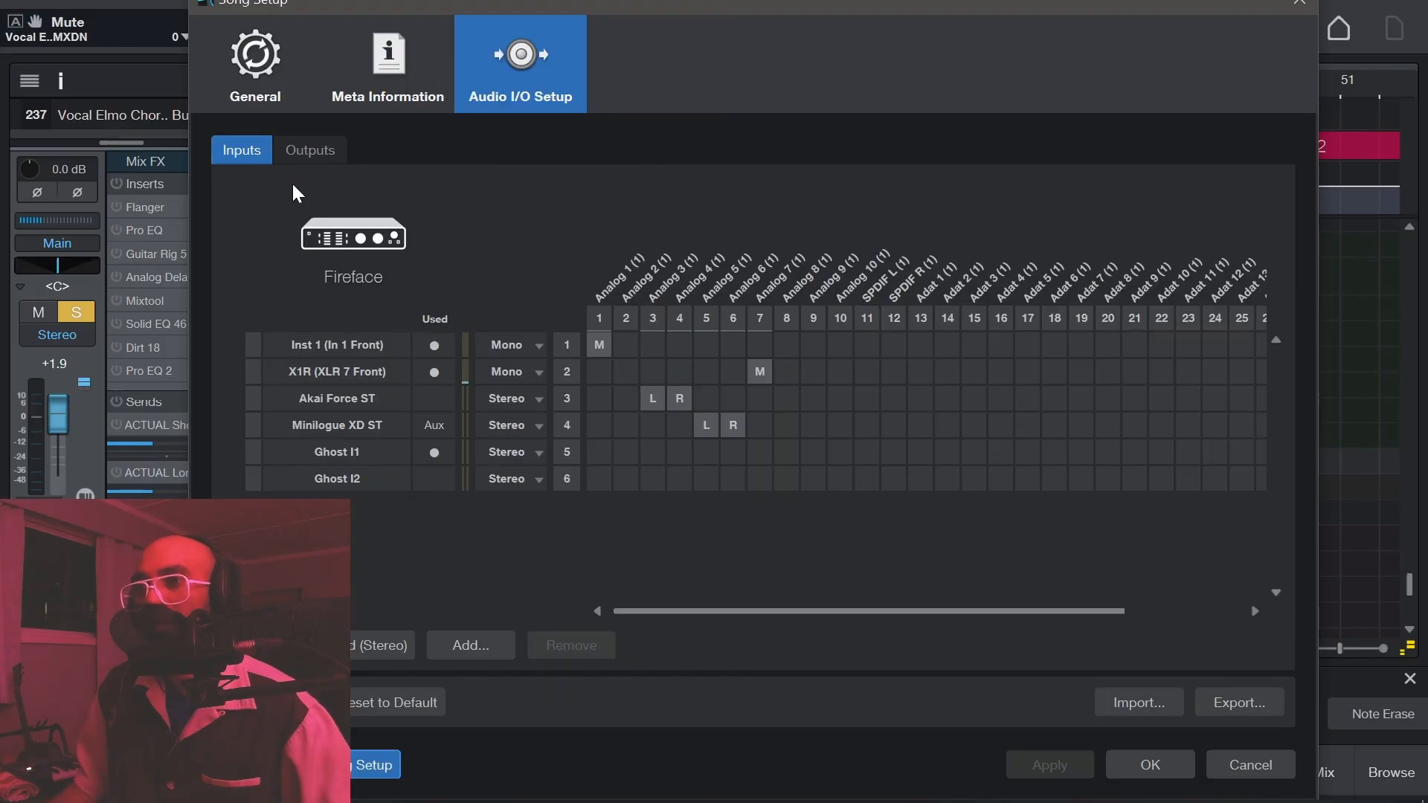
left_click(303, 149)
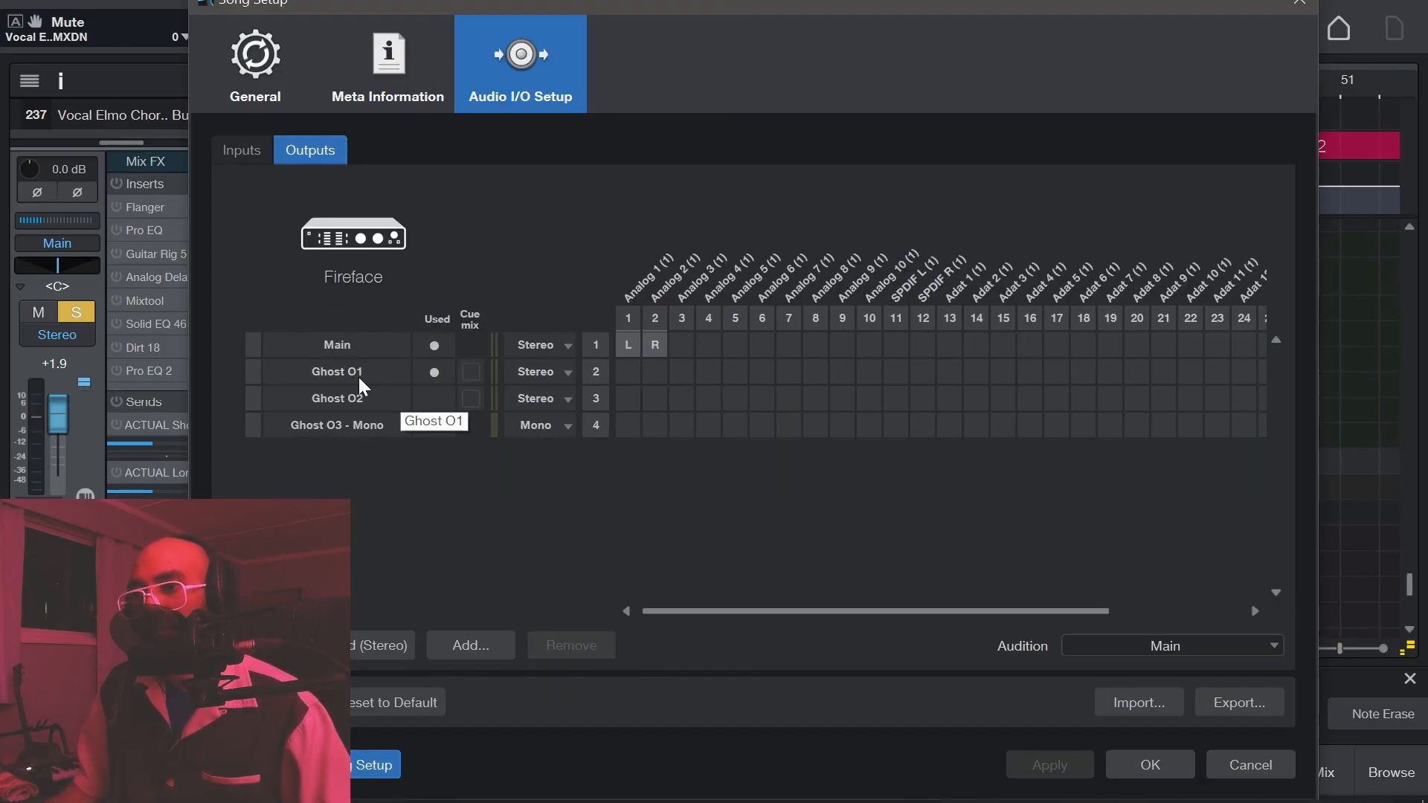
left_click(372, 650)
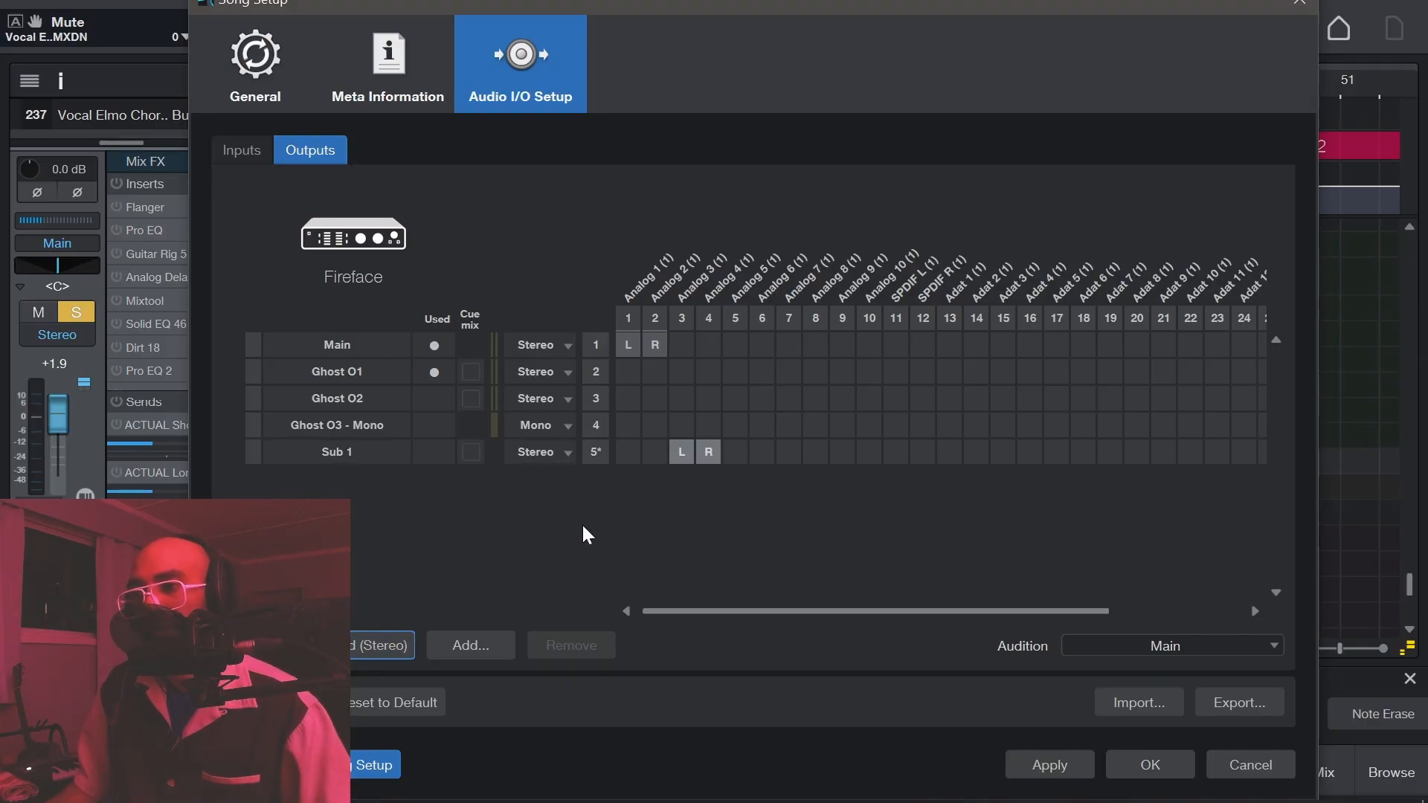
double_click(342, 452)
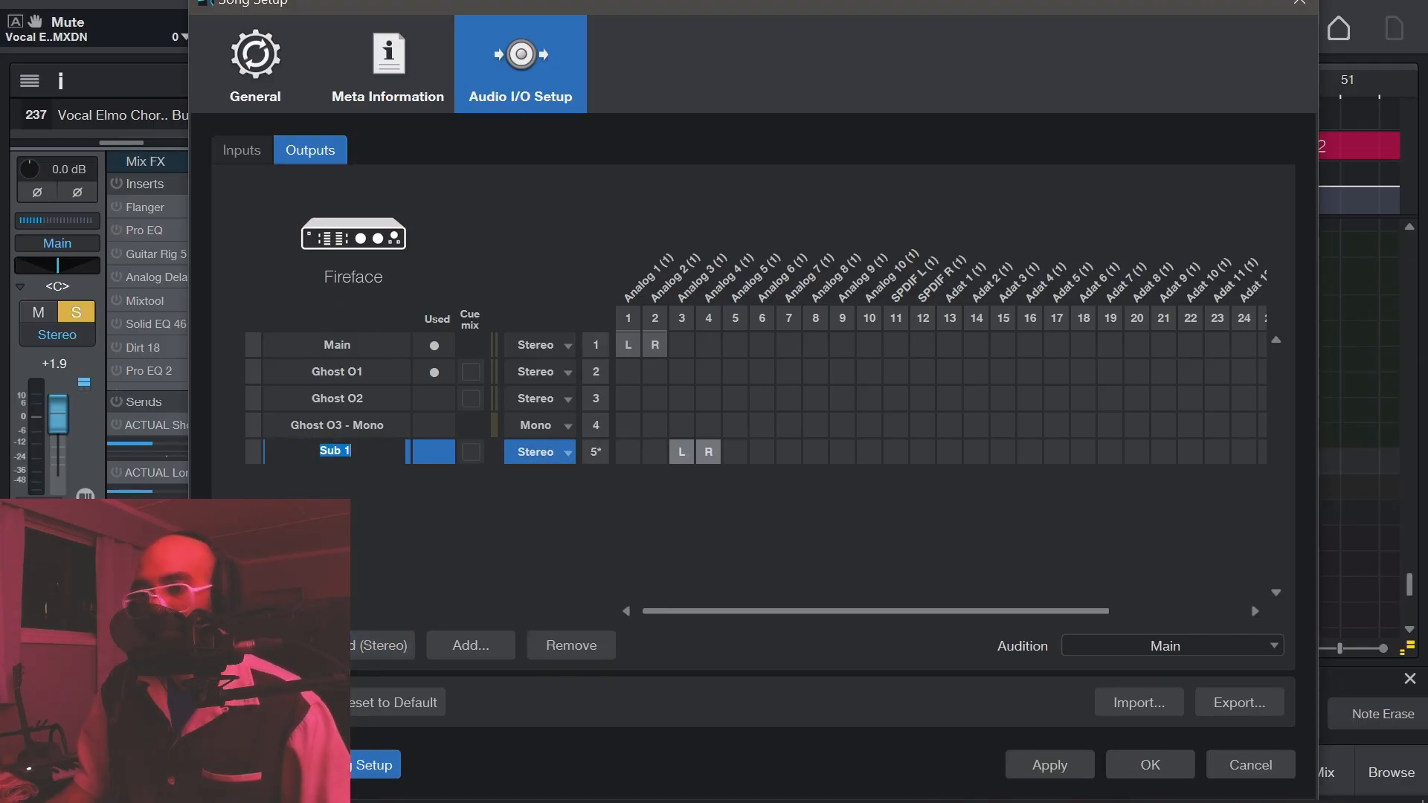
key("BackSpace")
type("Ghost O")
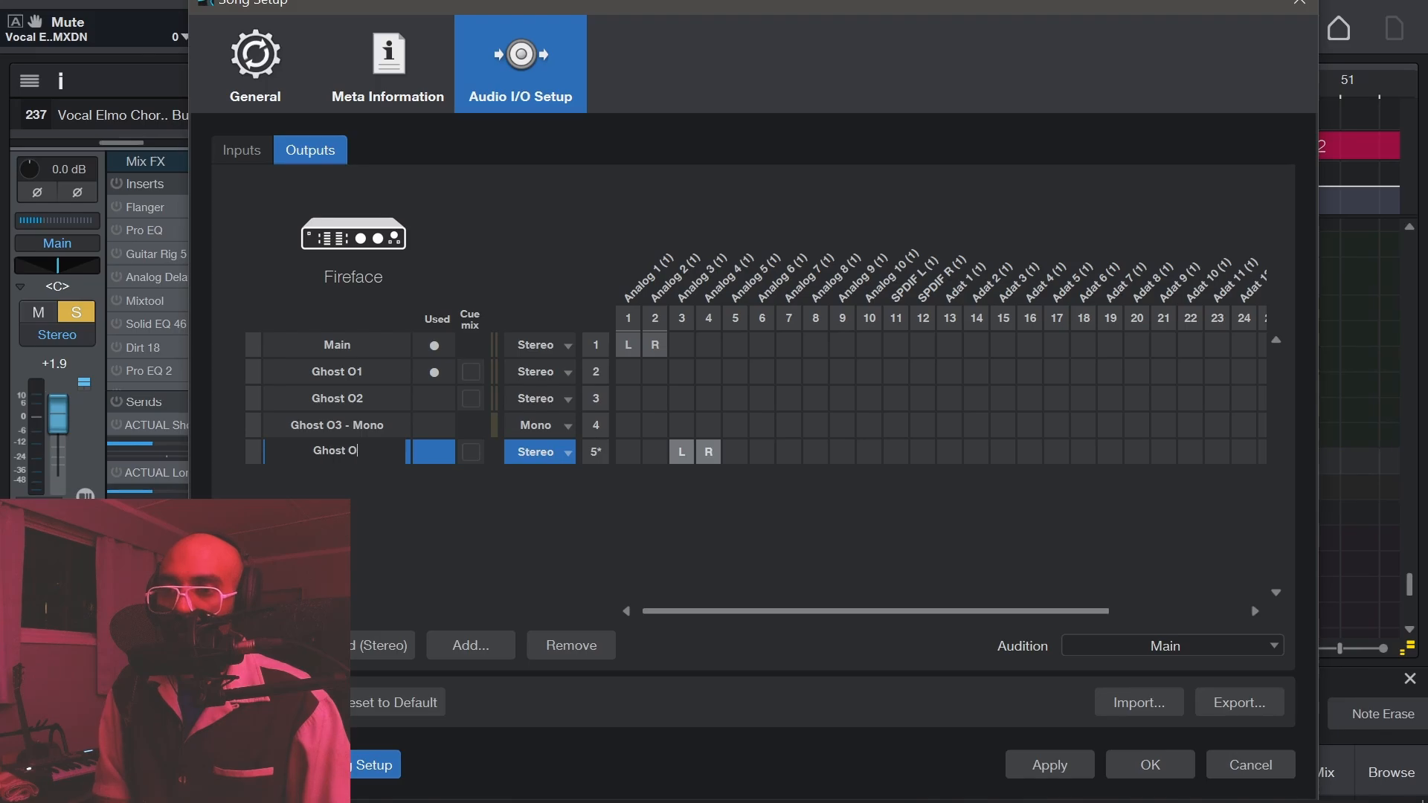
type("utput 1")
key("Return")
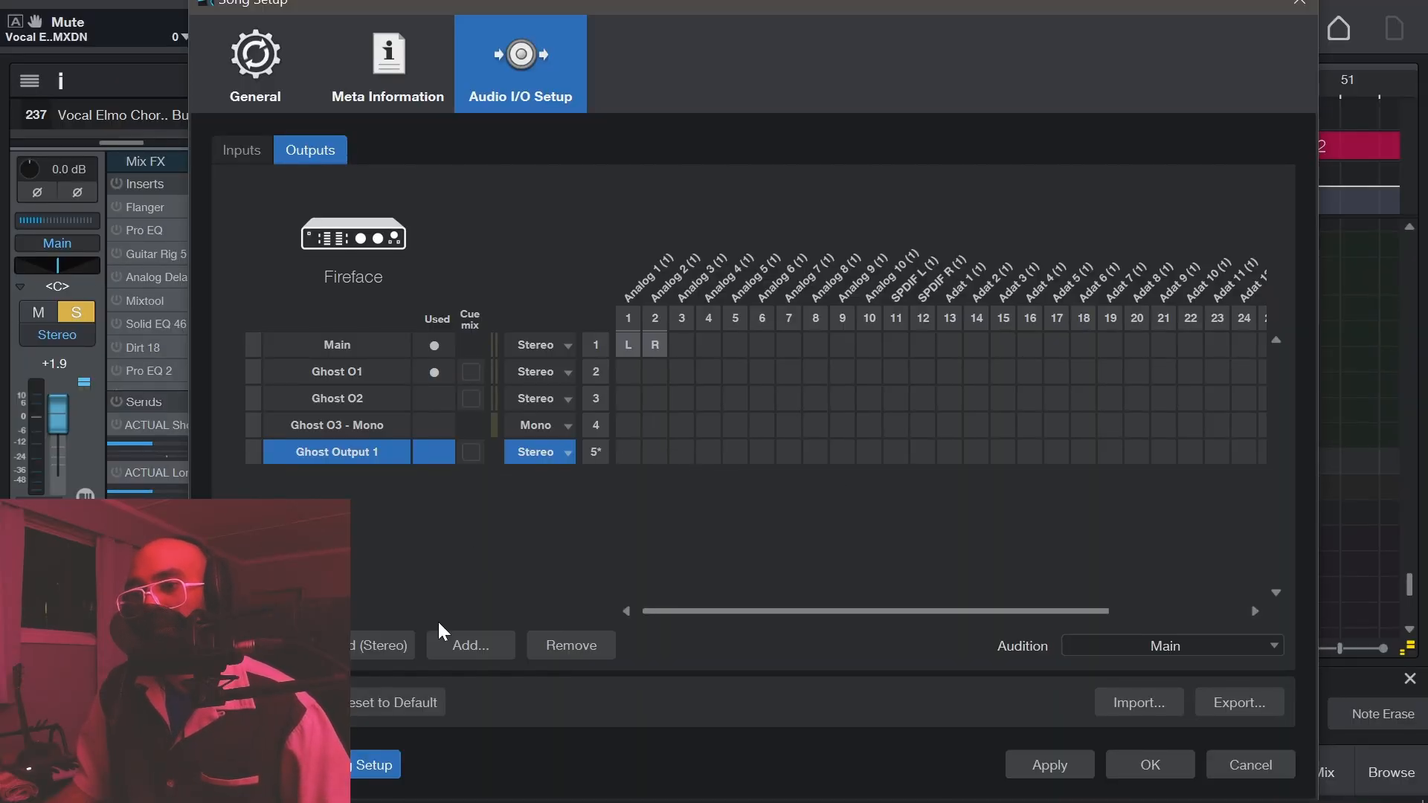
Remove the Ghost Output 1 output and review the existing Ghost O1 and Ghost O2 outputs.
left_click(572, 637)
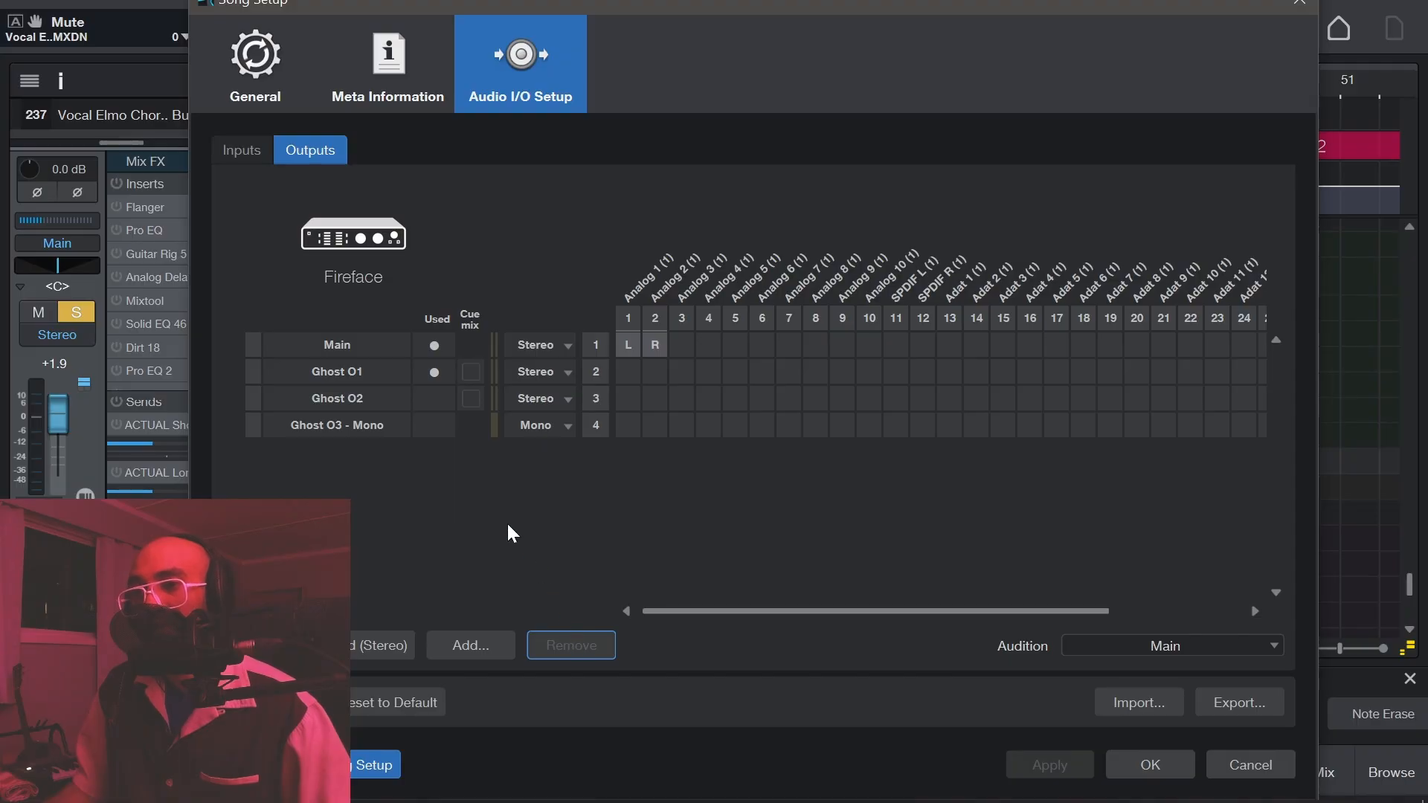
left_click(374, 397)
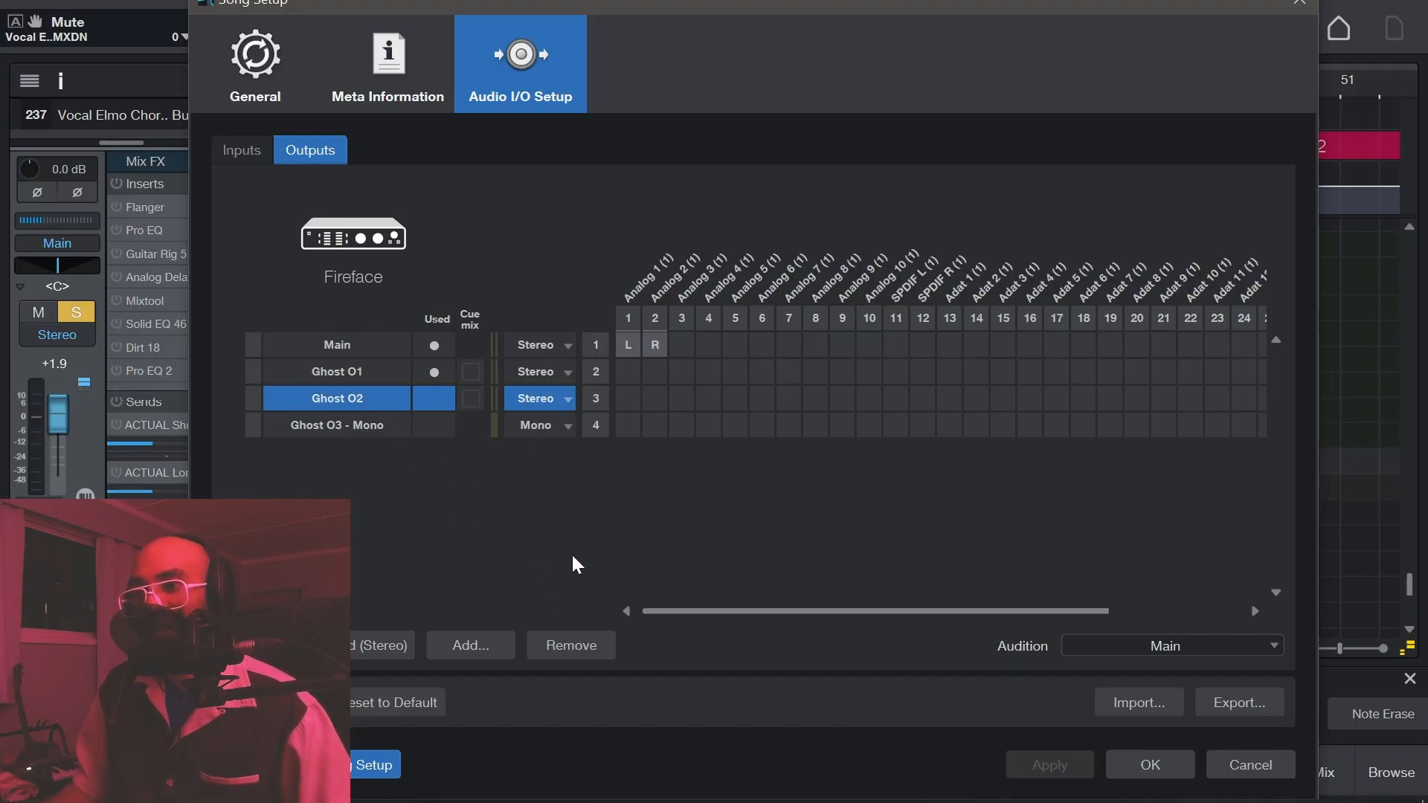
left_click(374, 373)
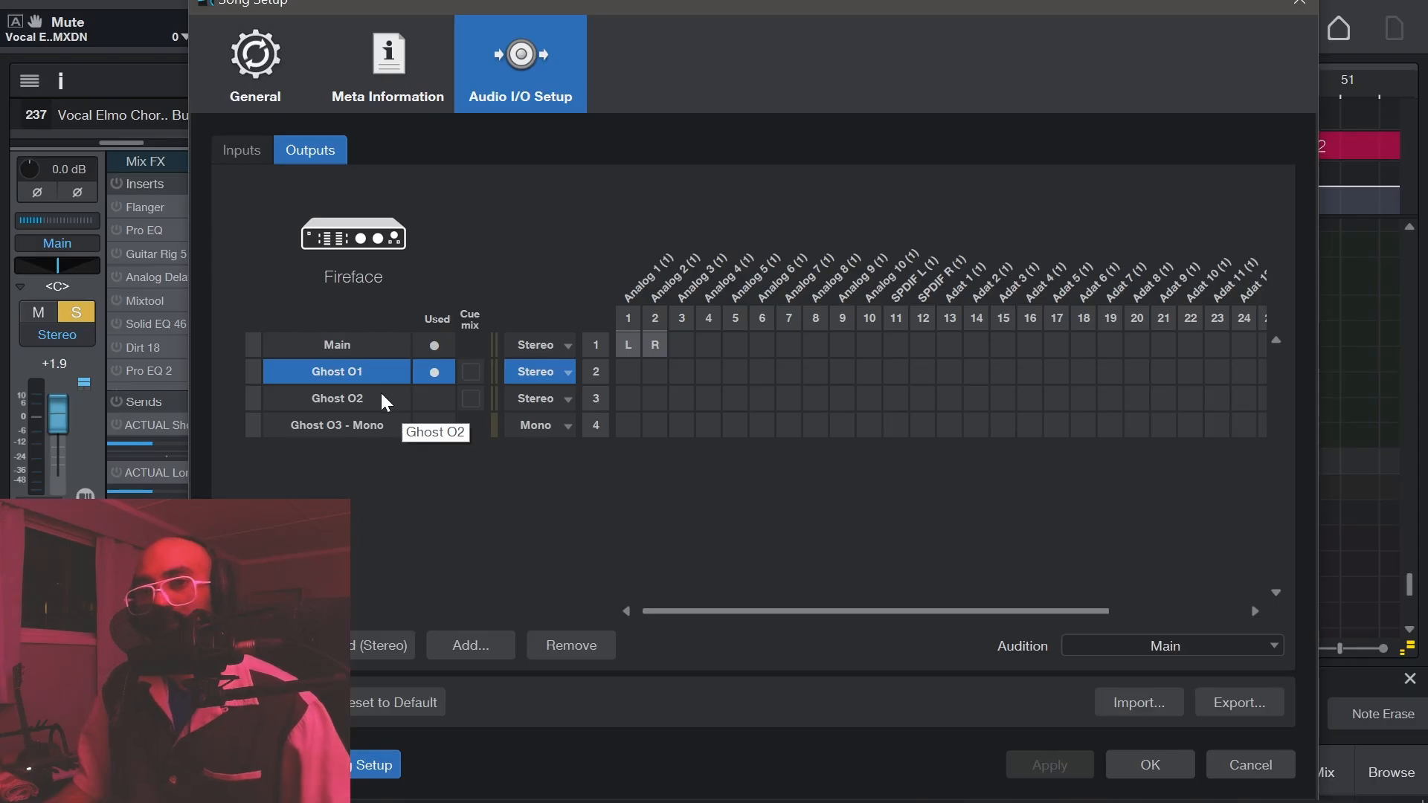
left_click(384, 406)
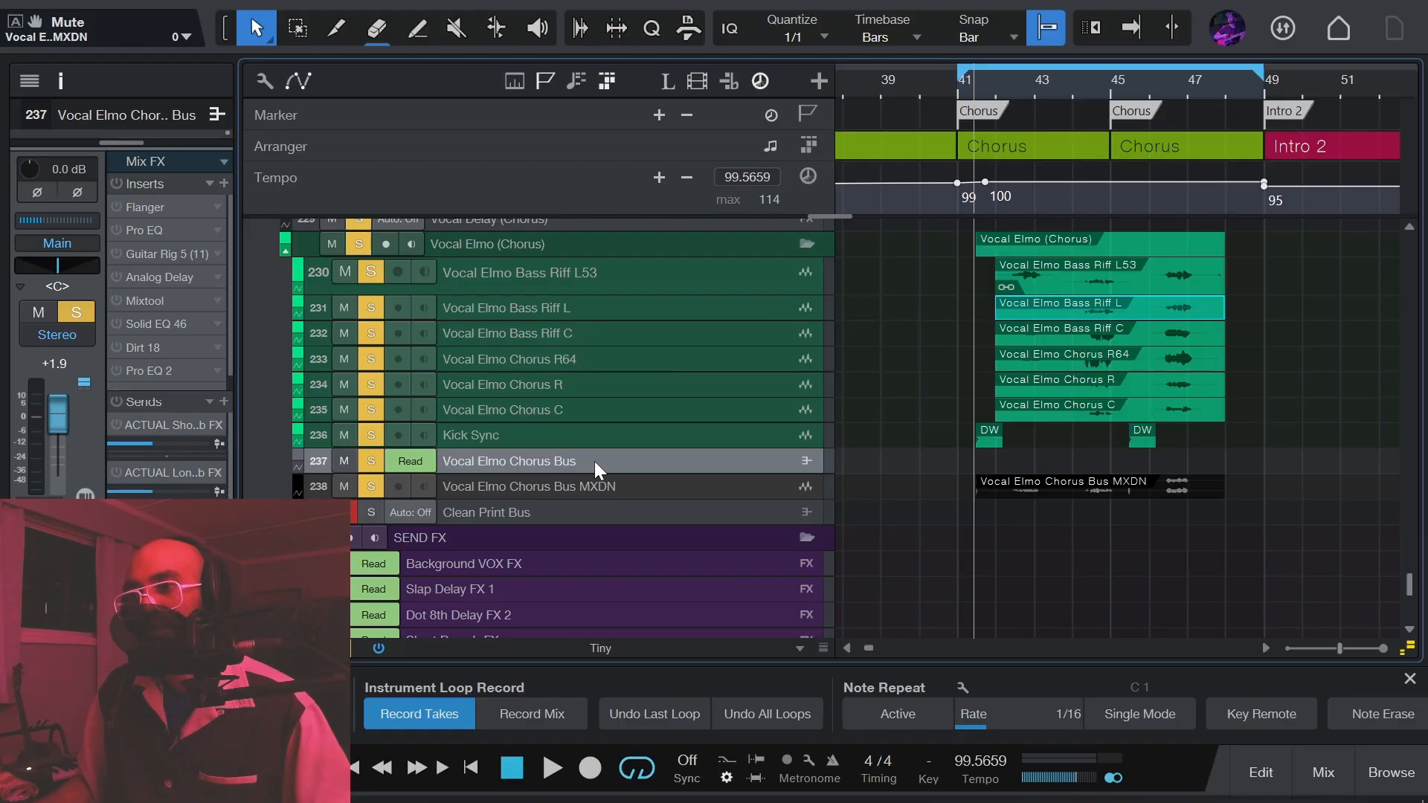
Route the Vocal Elmo Chorus Bus output to Ghost O1 and add a stereo audio track, Vocal Elmo Chorus GhostRec, with input Ghost O1.
left_click(45, 243)
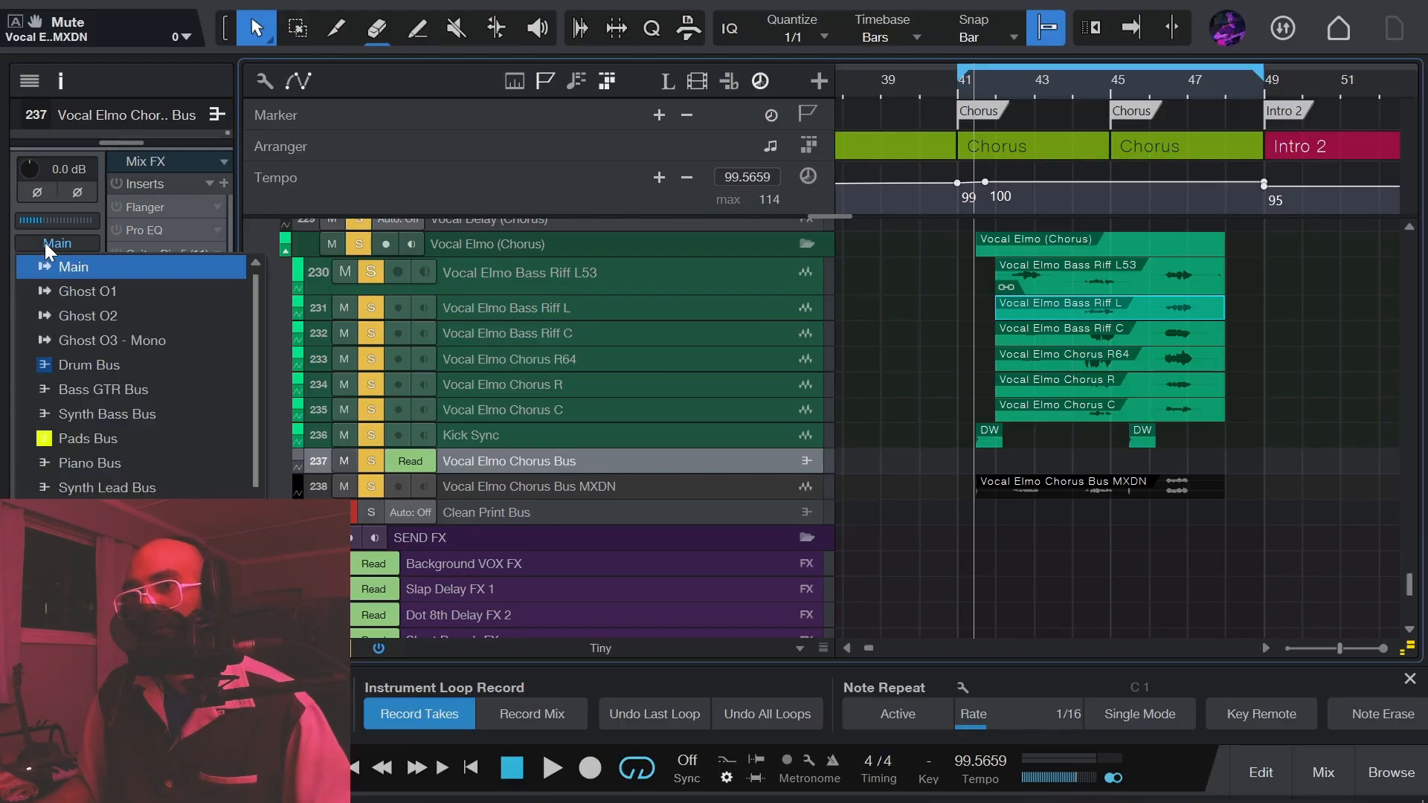
left_click(56, 291)
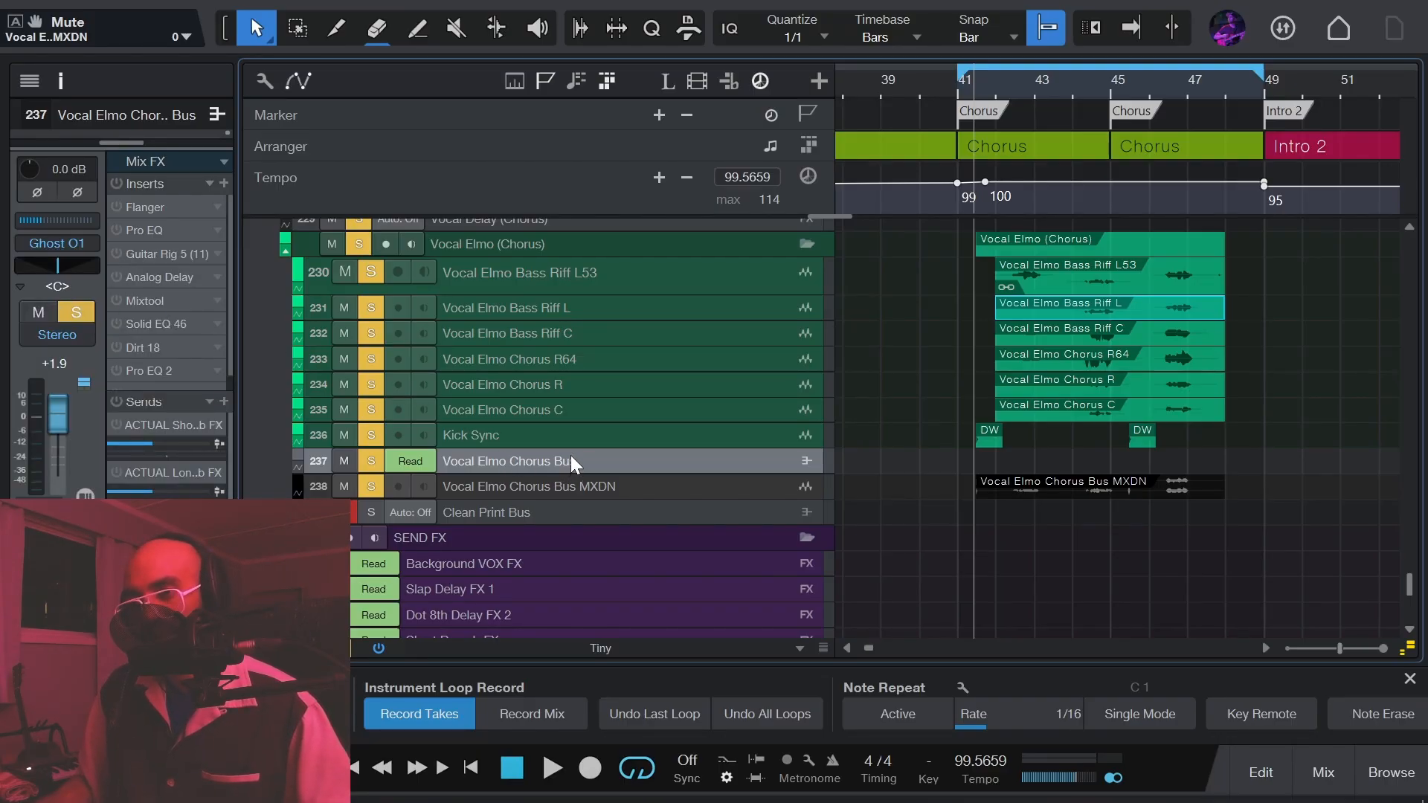
key("t")
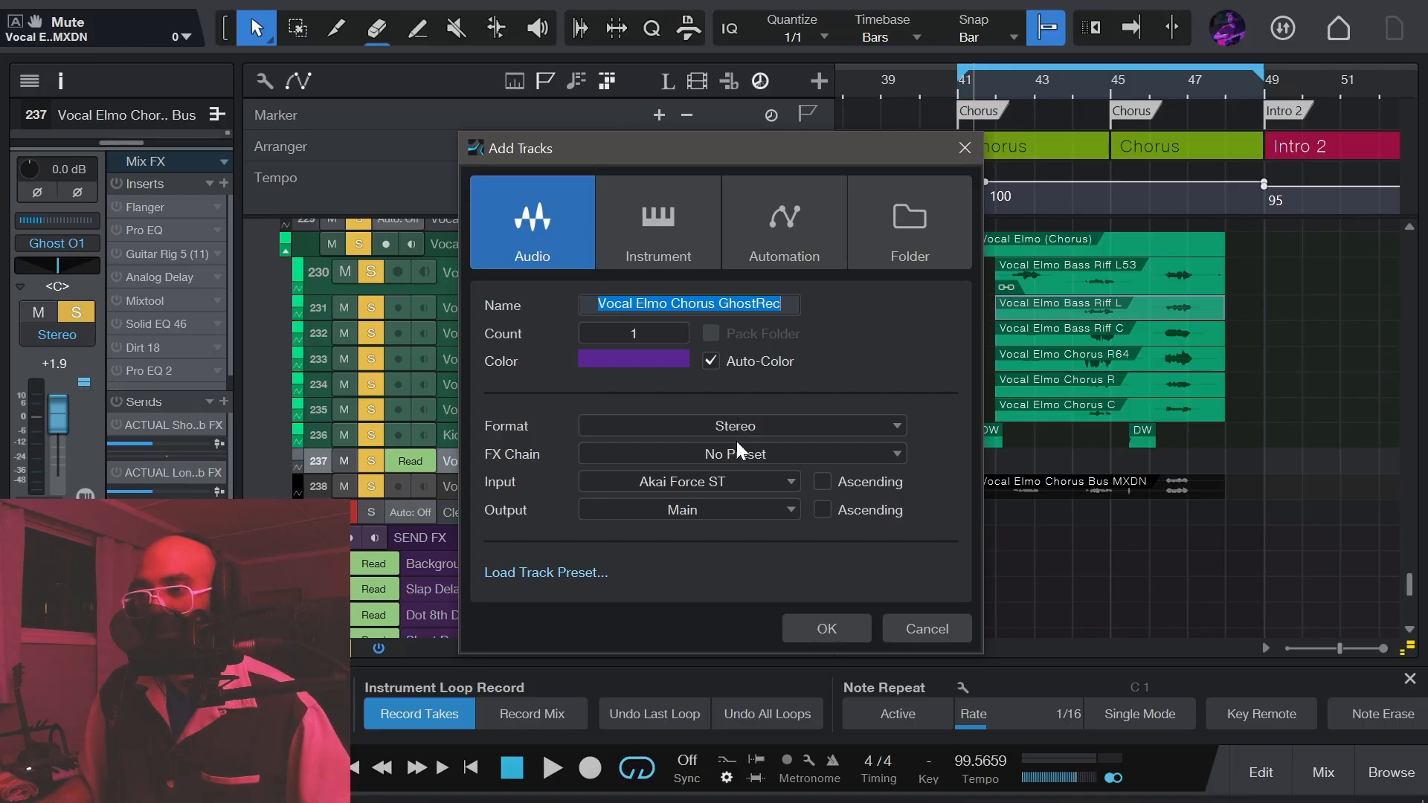
left_click(741, 480)
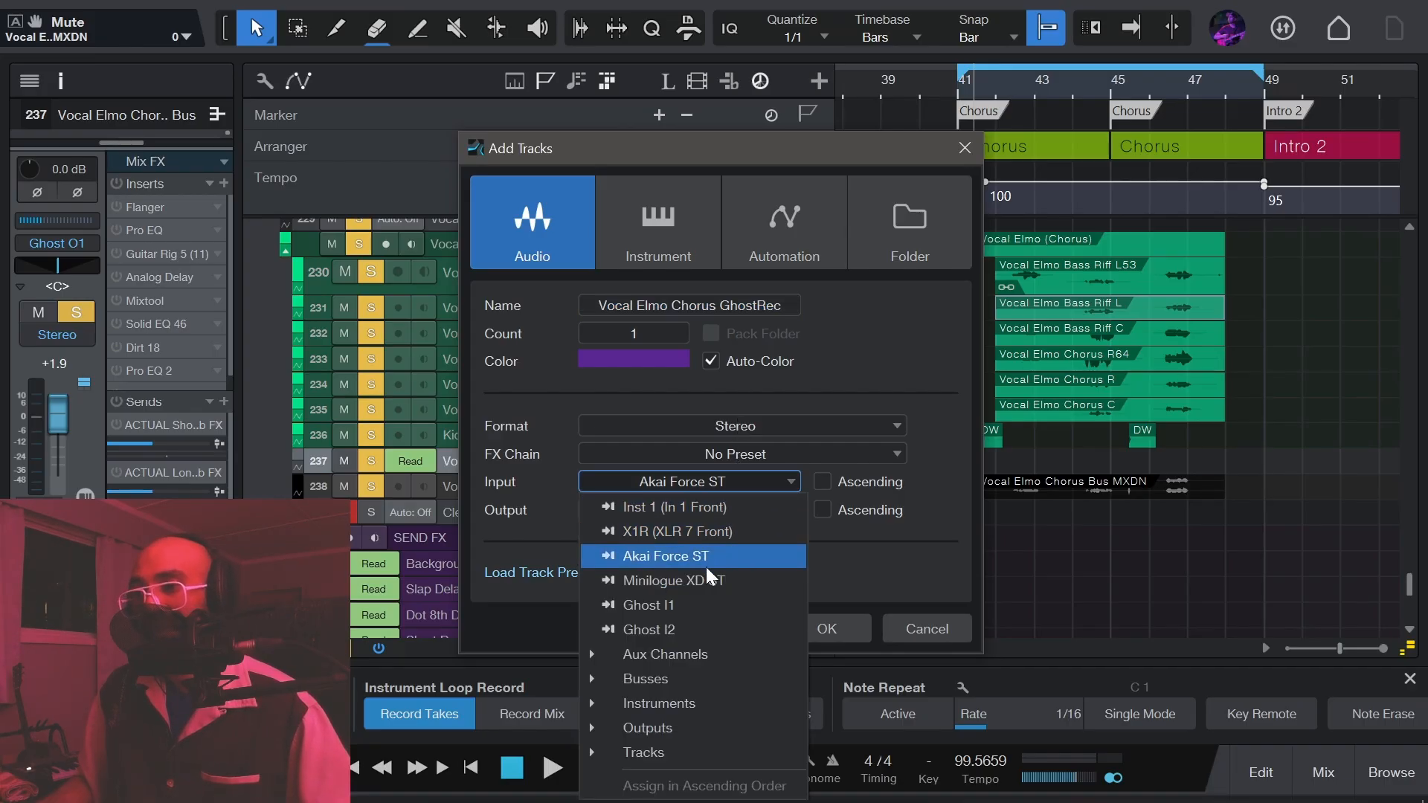
left_click(621, 730)
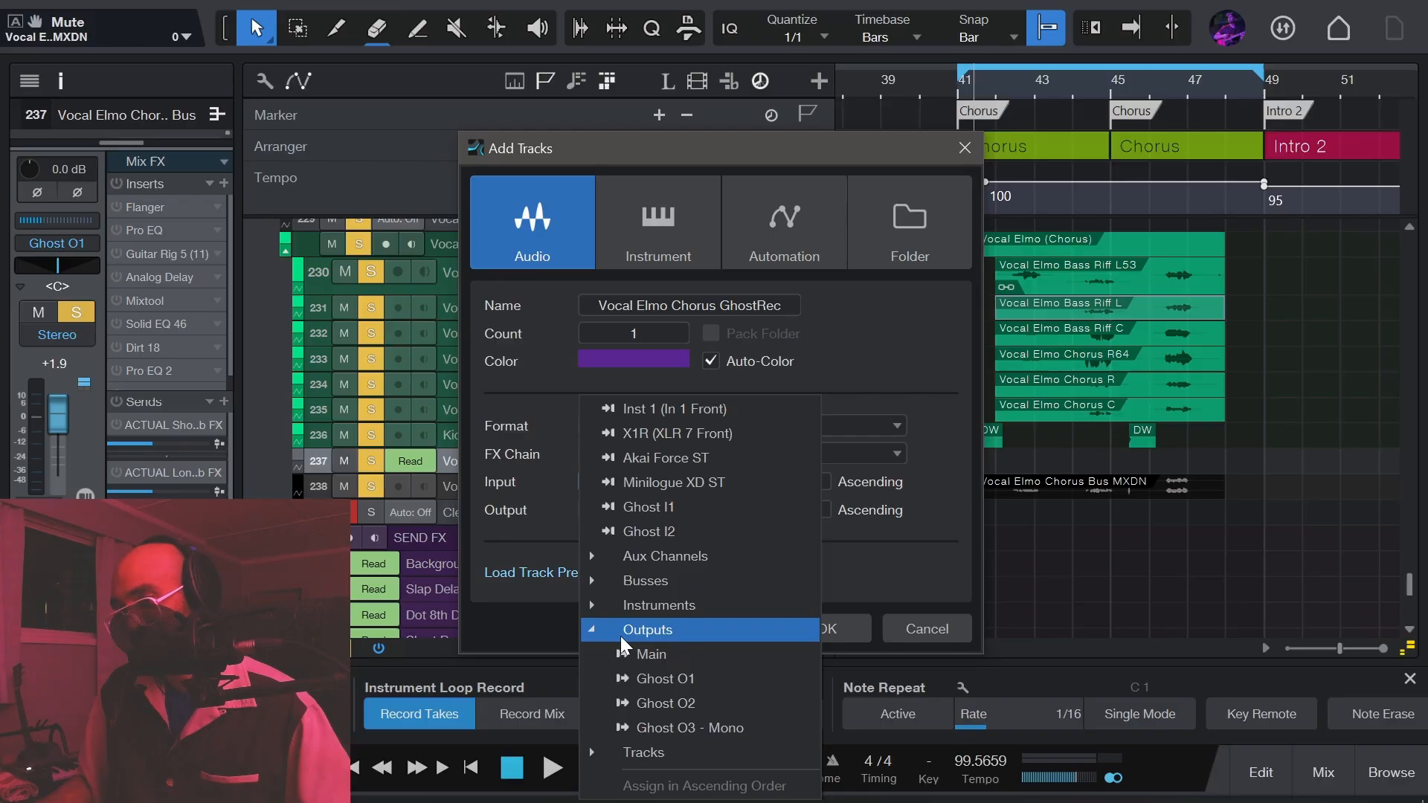
left_click(639, 677)
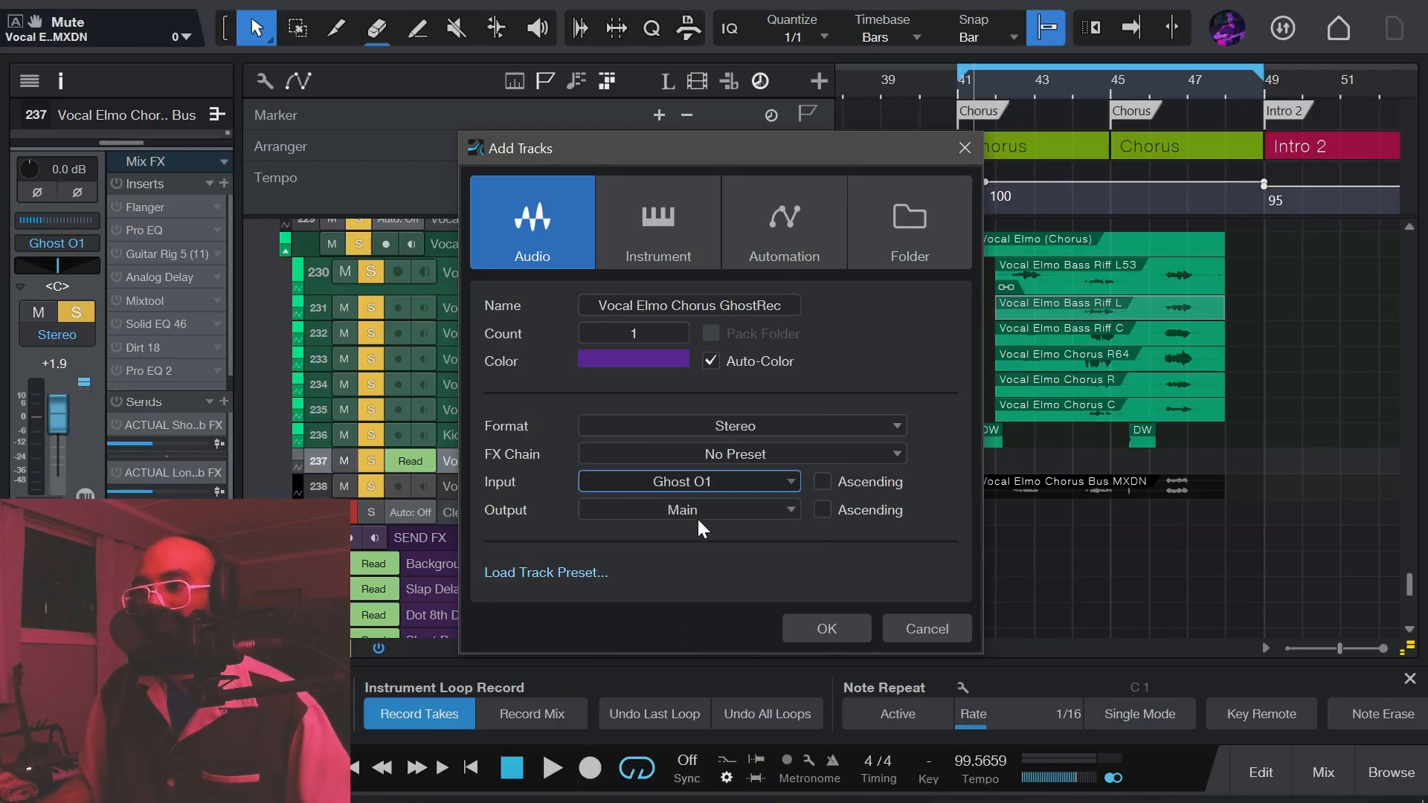
left_click(810, 626)
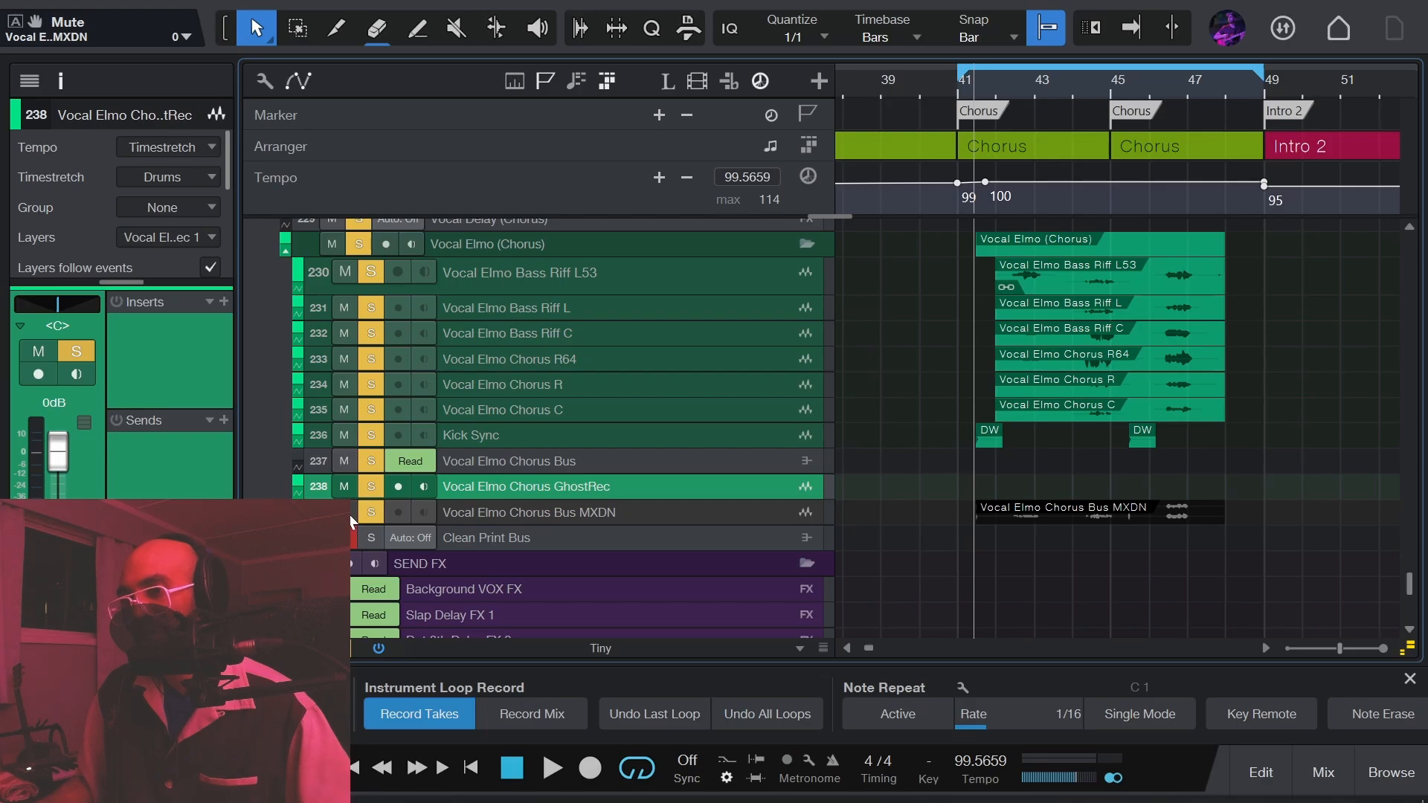
Mute the Vocal Elmo Chorus Bus MXDN track and reactivate all inserts on the Vocal Elmo Chorus Bus.
left_click(352, 521)
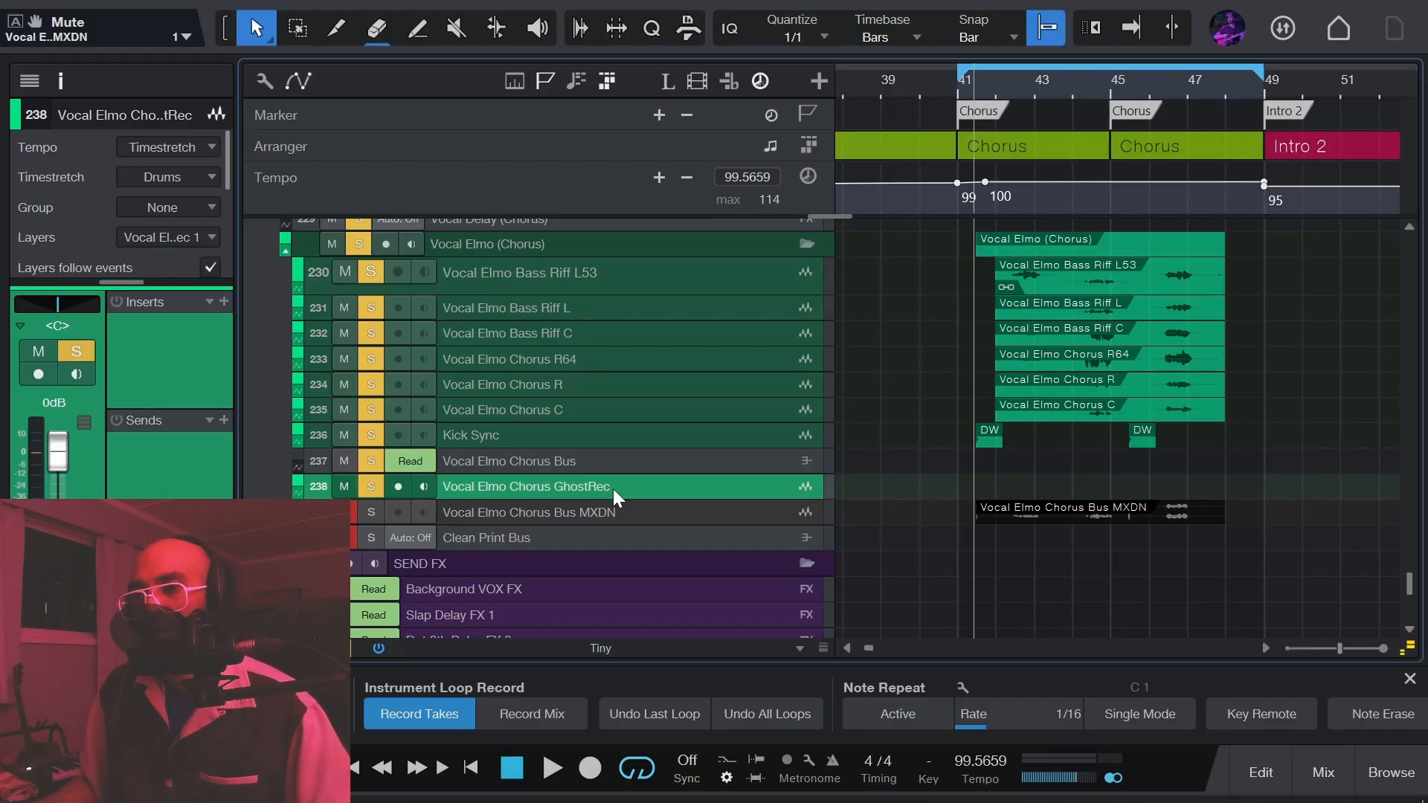
left_click(616, 462)
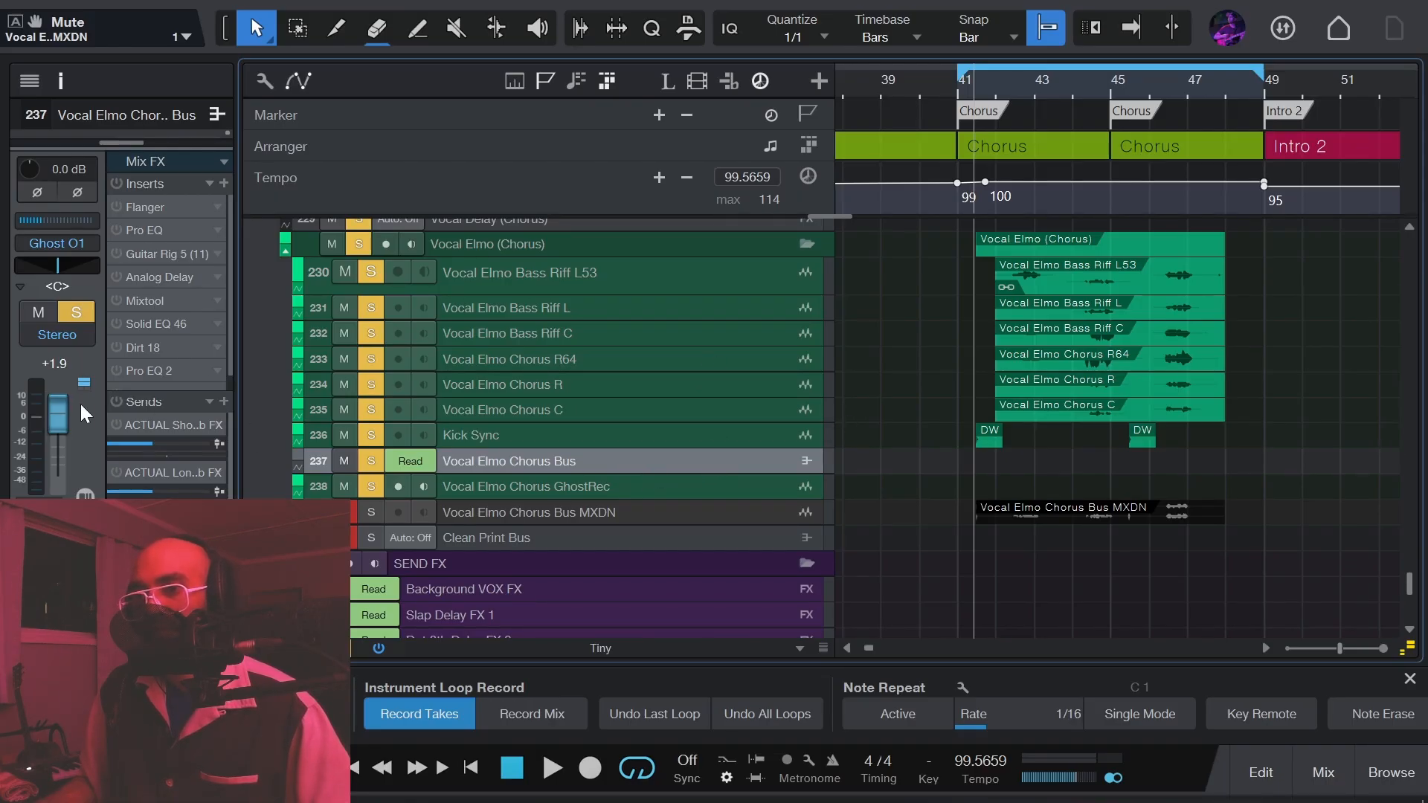
left_click(117, 183)
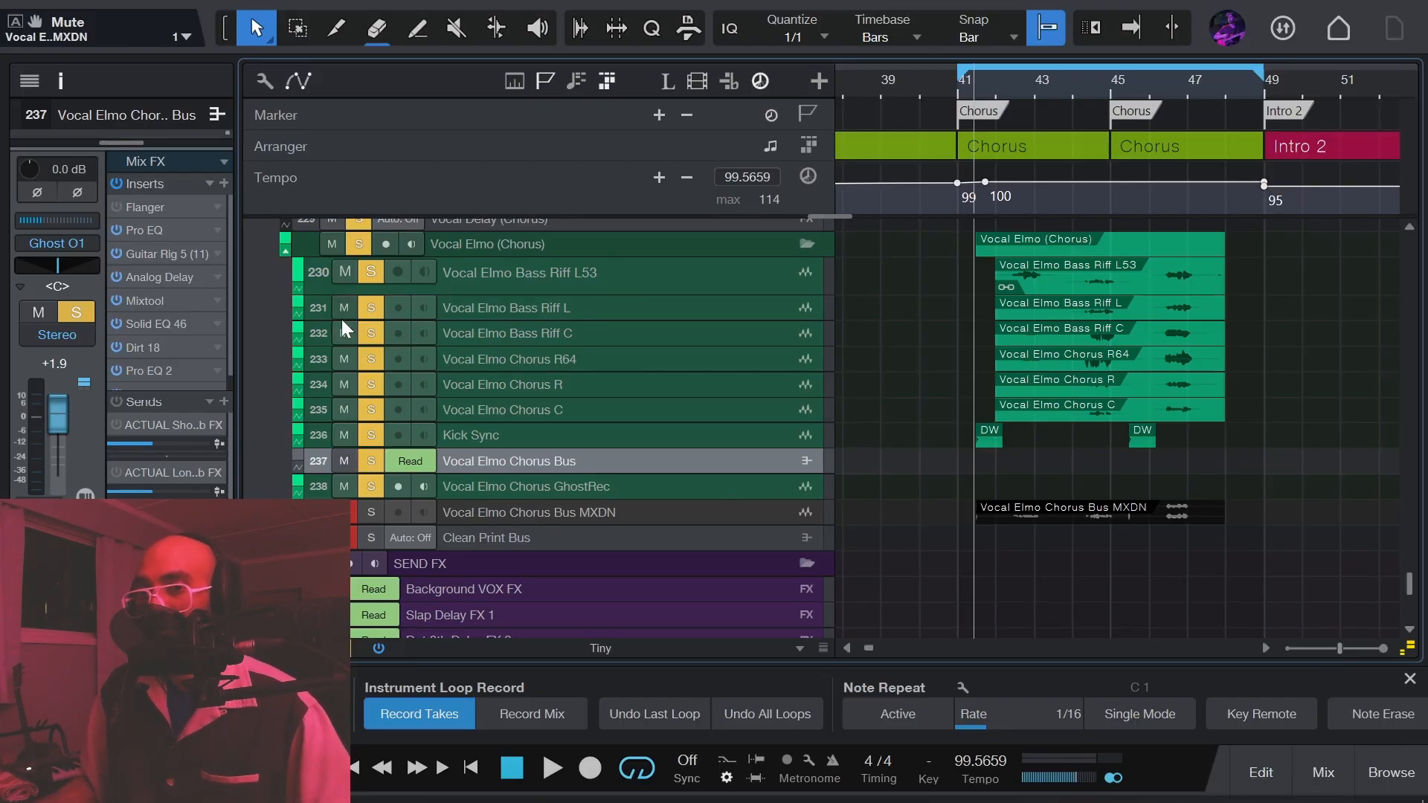
Enlarge the GhostRec track's channel strip and check its input and output routing against the Vocal Elmo Chorus Bus.
left_click(556, 484)
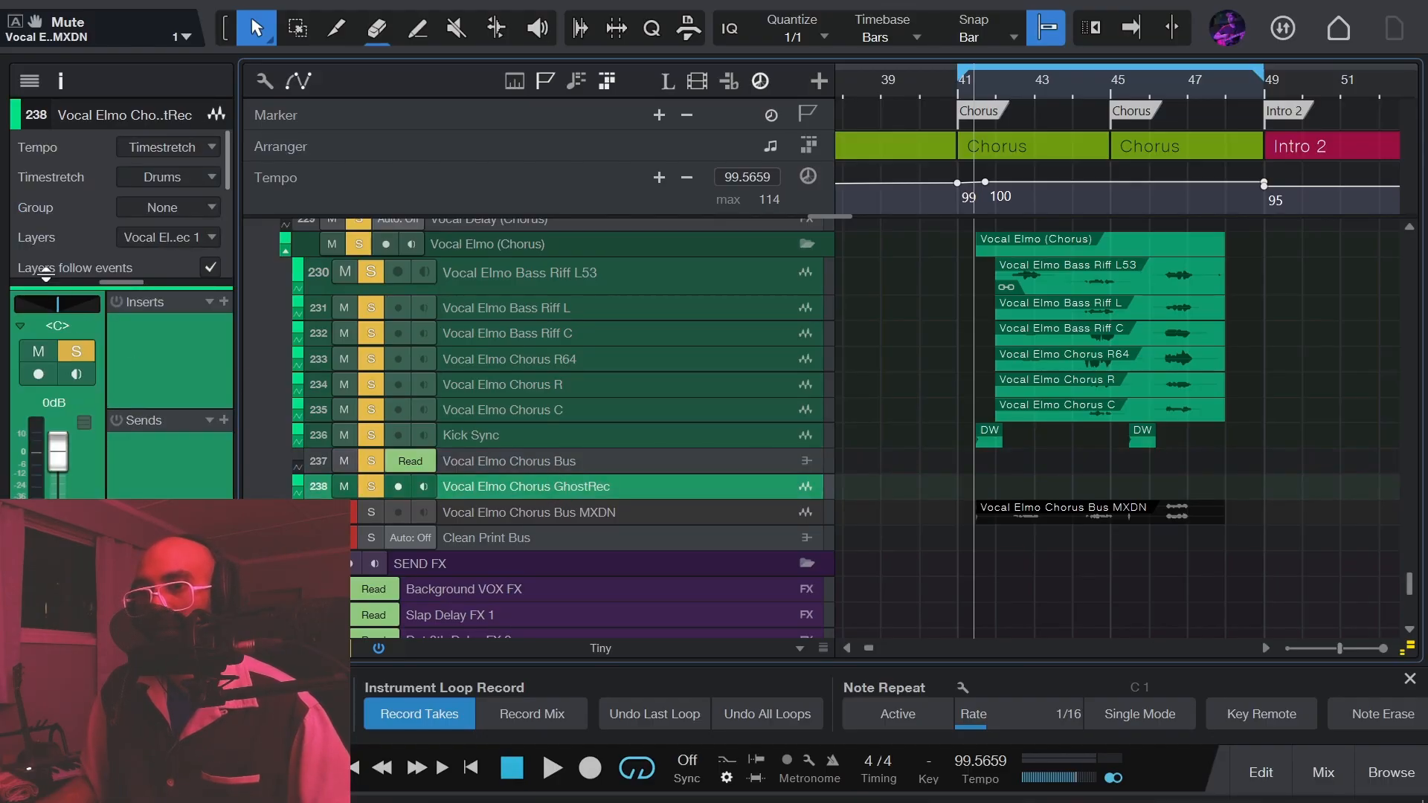
left_click_drag(100, 282, 96, 119)
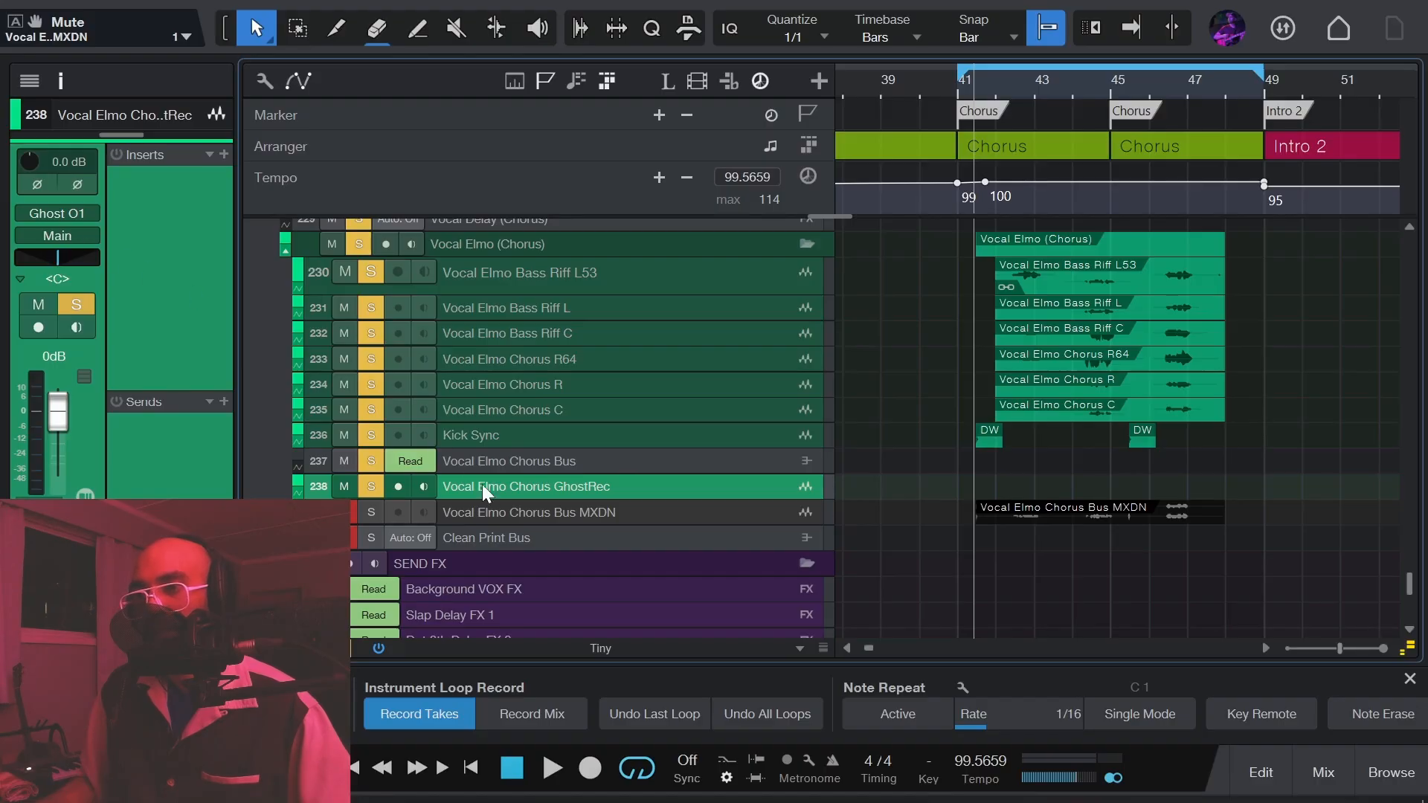
left_click(522, 462)
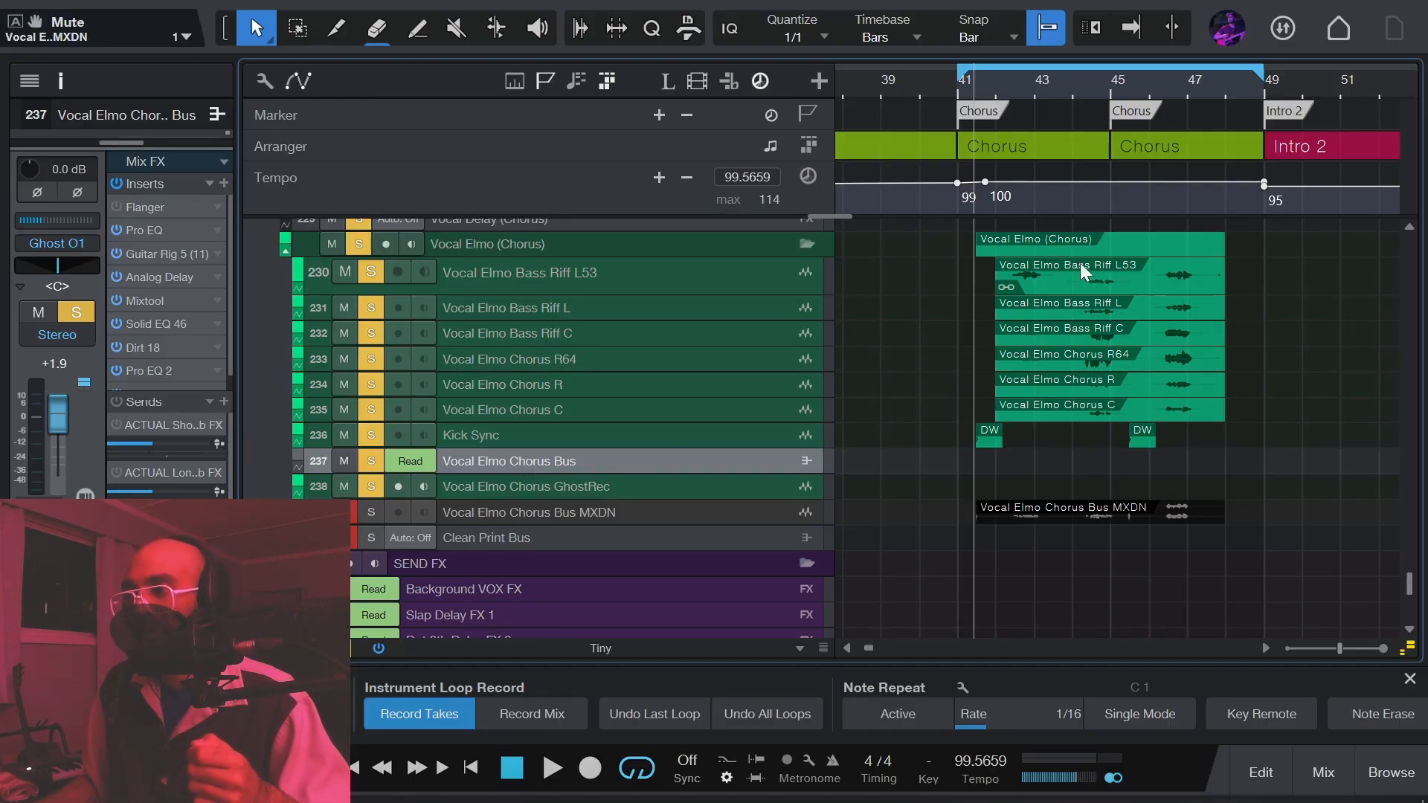
left_click(574, 483)
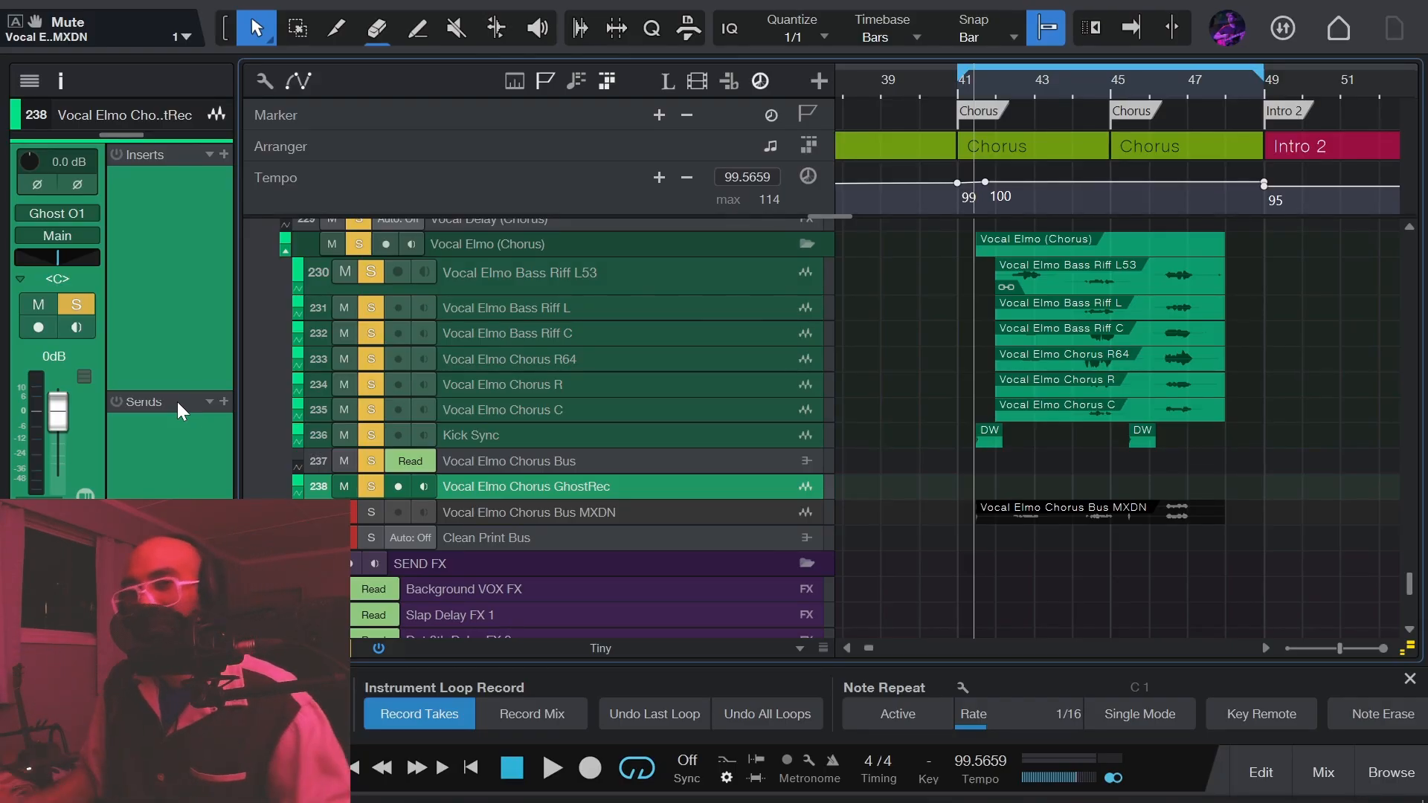
Arm the Vocal Elmo Chorus GhostRec track and start recording the bus from bar 41.
left_click(396, 488)
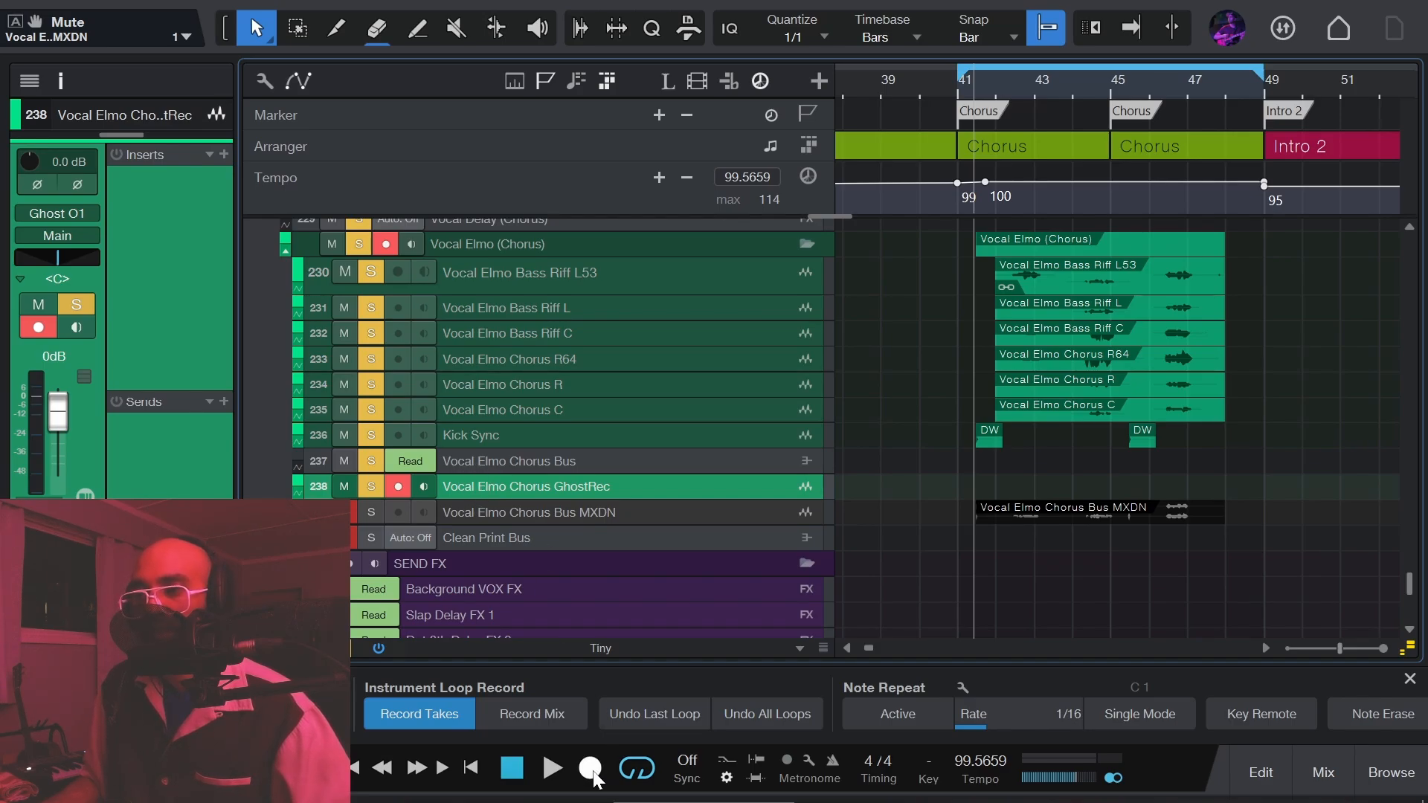
left_click(958, 87)
left_click(588, 762)
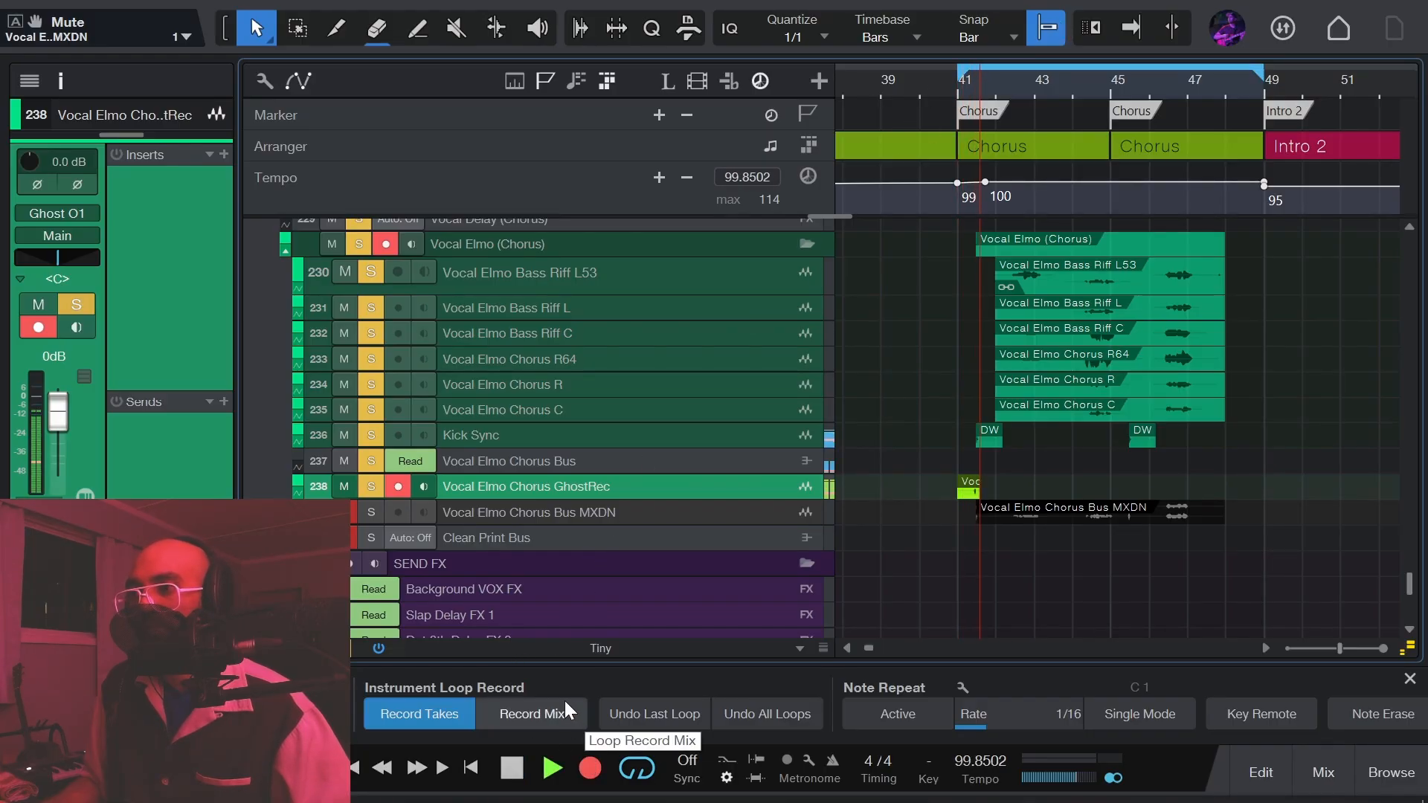
Compare the incoming GhostRec waveform with the Kick Sync and MXDN events while recording through the second chorus, and stop the recording.
scroll(991, 498, "up", 3)
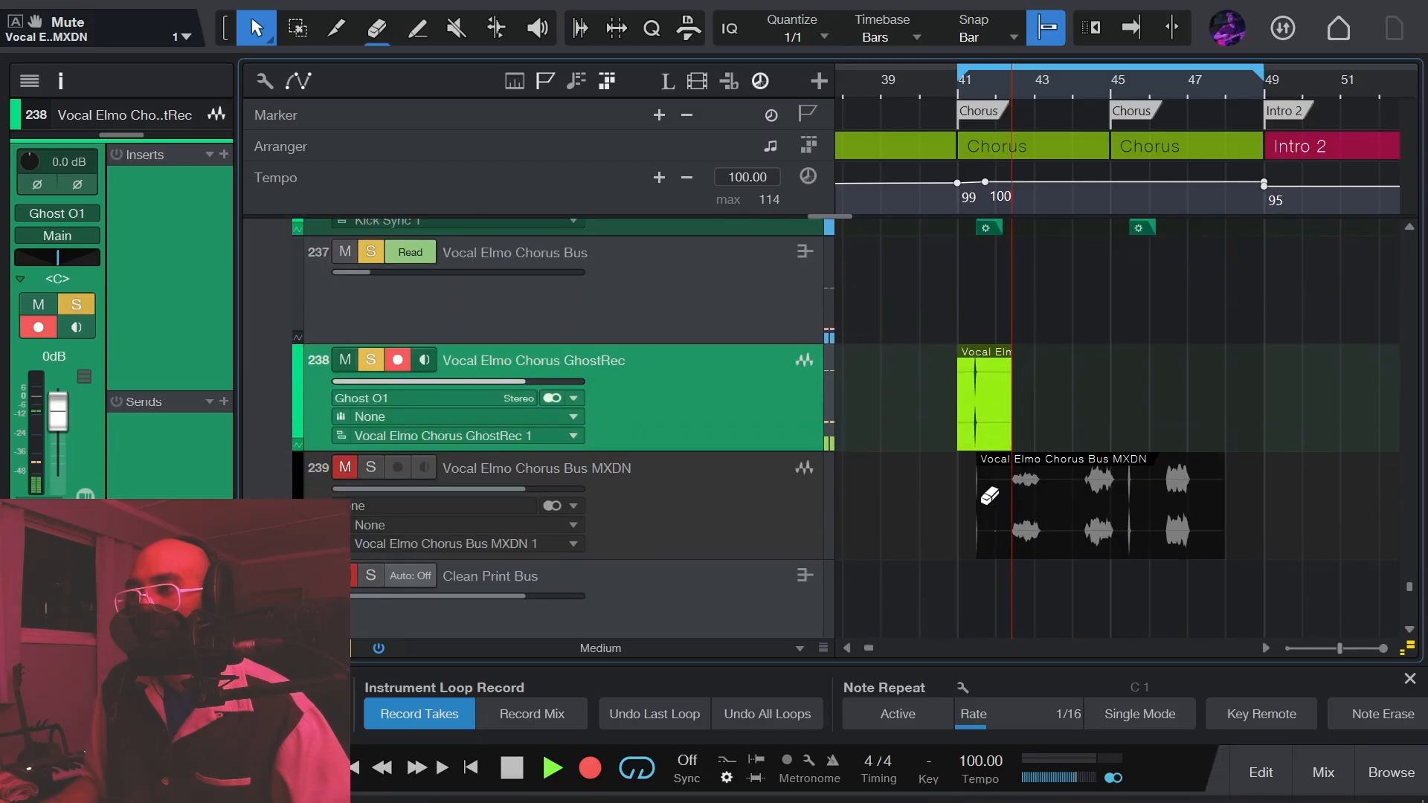
scroll(961, 449, "up", 3)
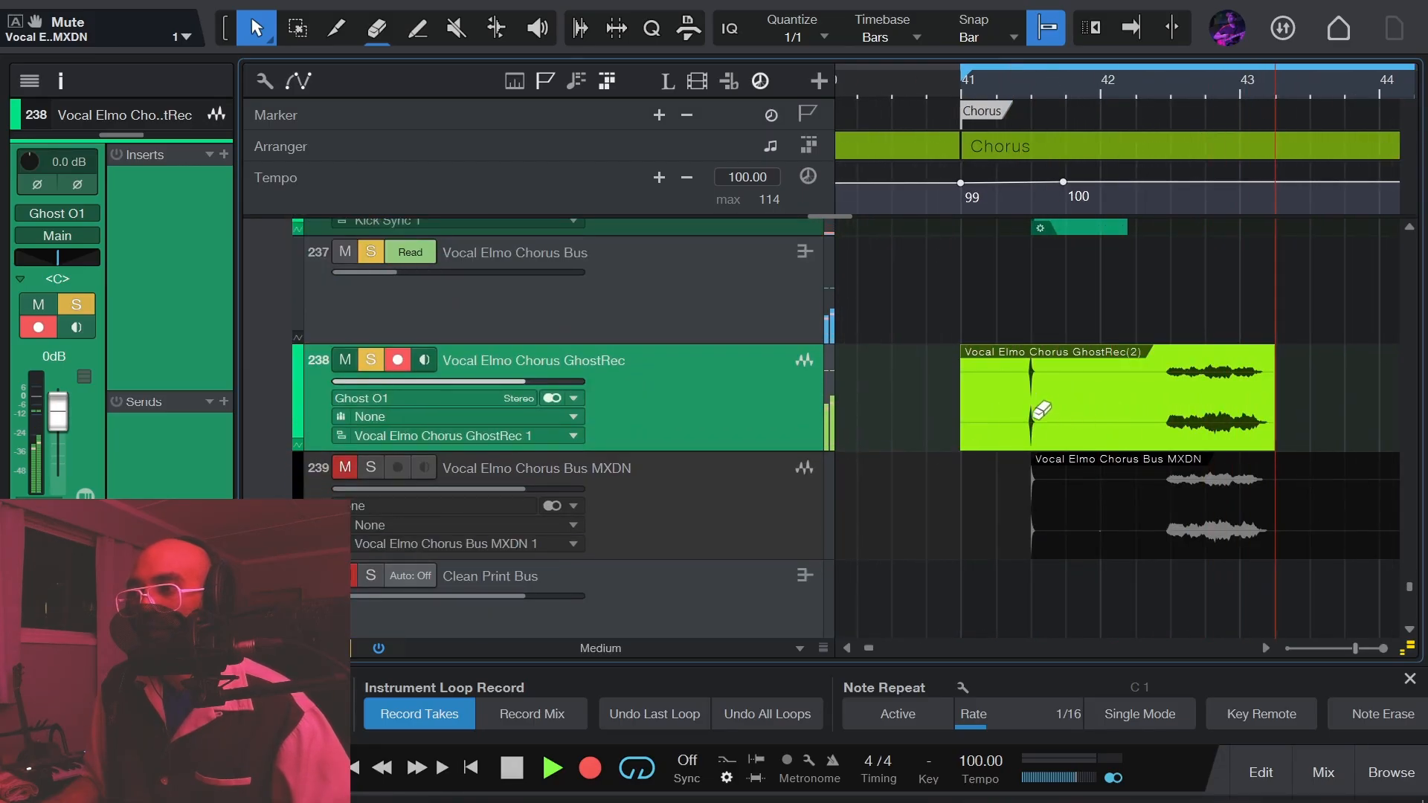
scroll(1037, 407, "up", 5)
scroll(1083, 405, "up", 5)
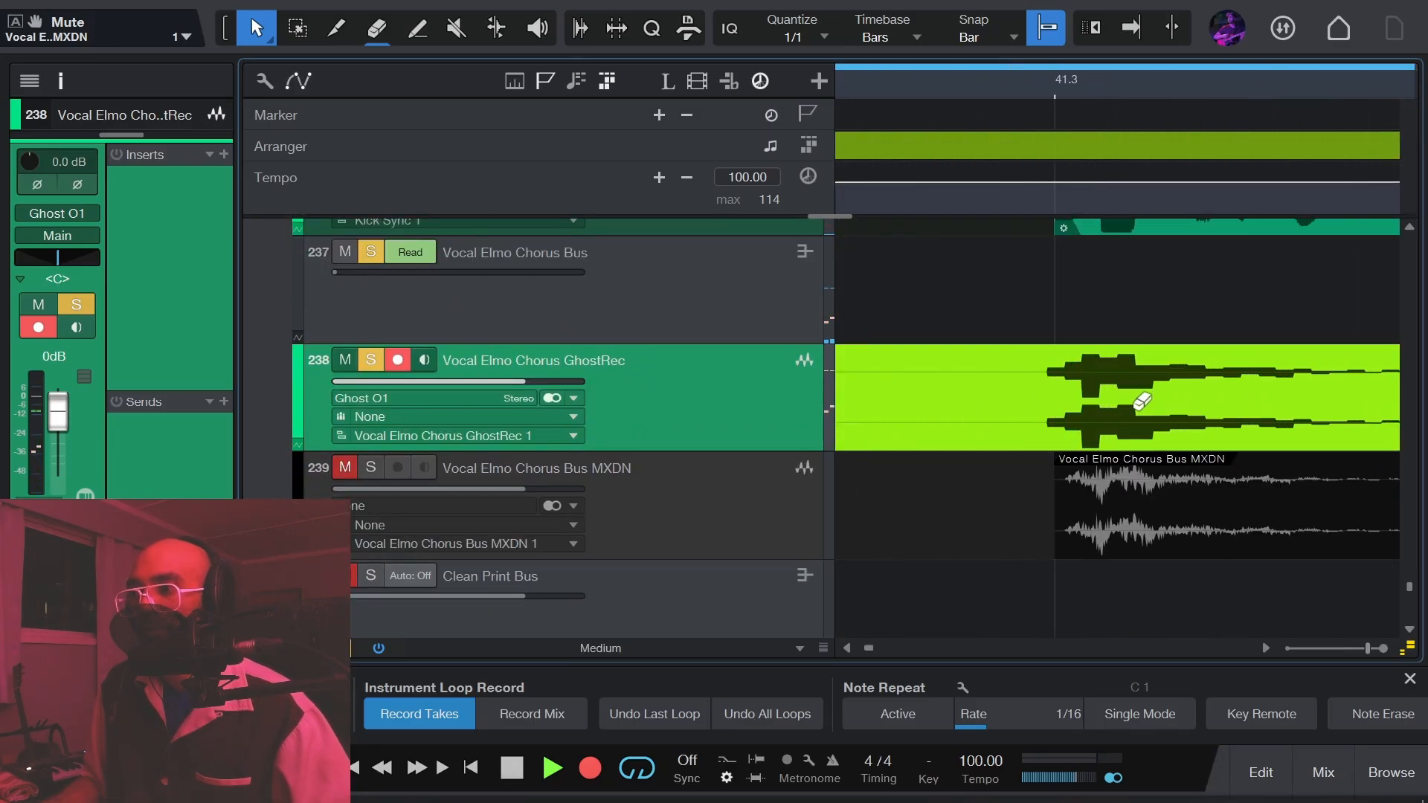
scroll(1139, 402, "up", 3)
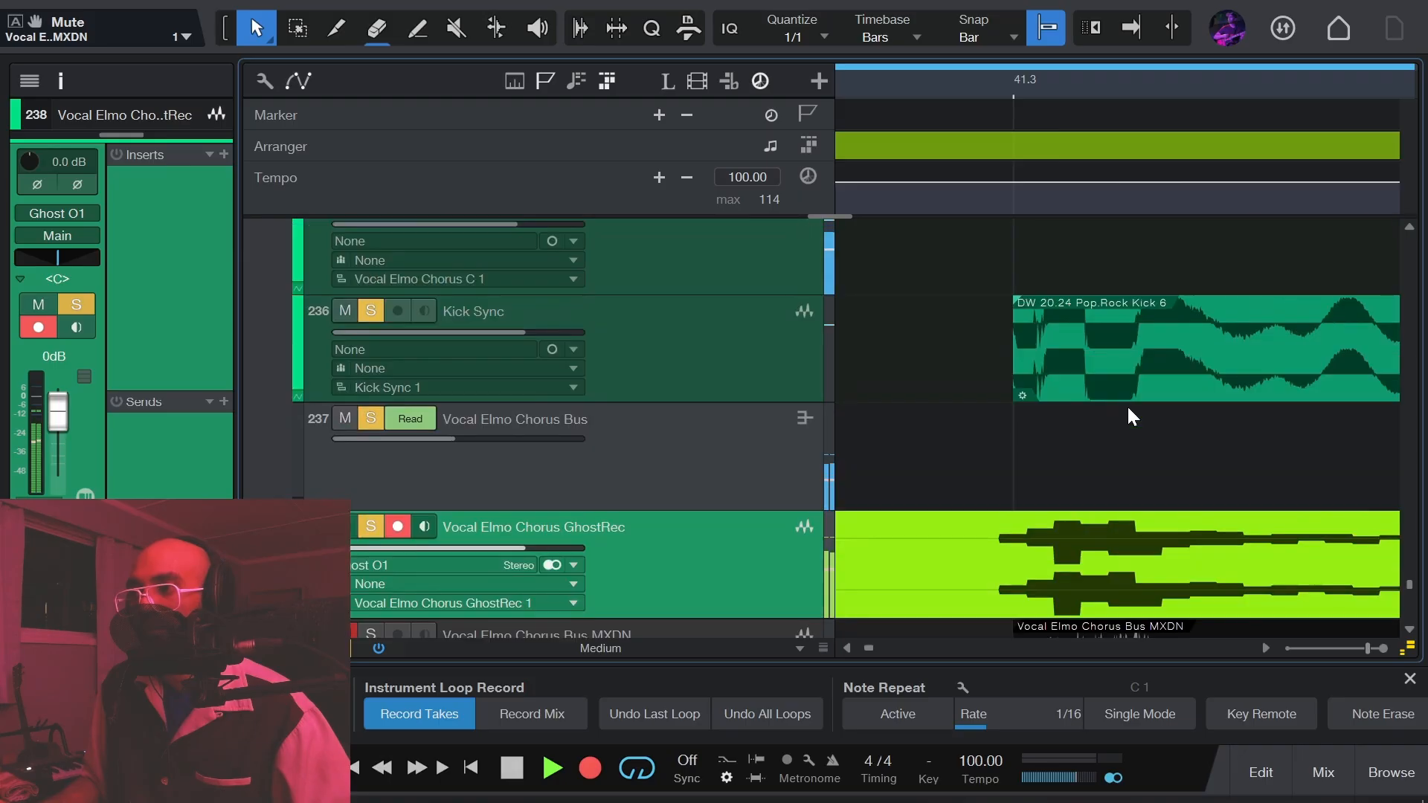
scroll(1136, 400, "down", 3)
scroll(1136, 400, "down", 5)
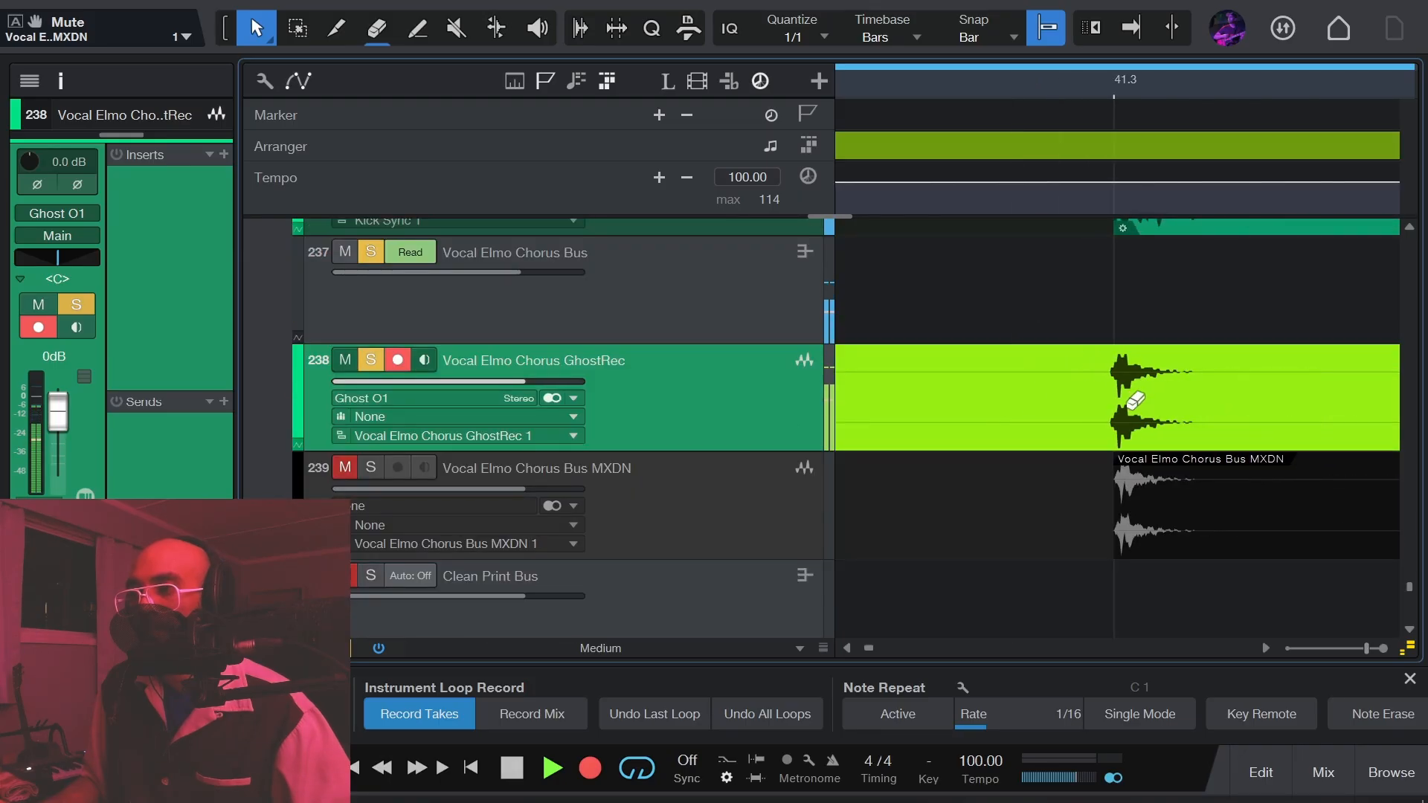
scroll(1135, 400, "down", 2)
scroll(1136, 399, "down", 8)
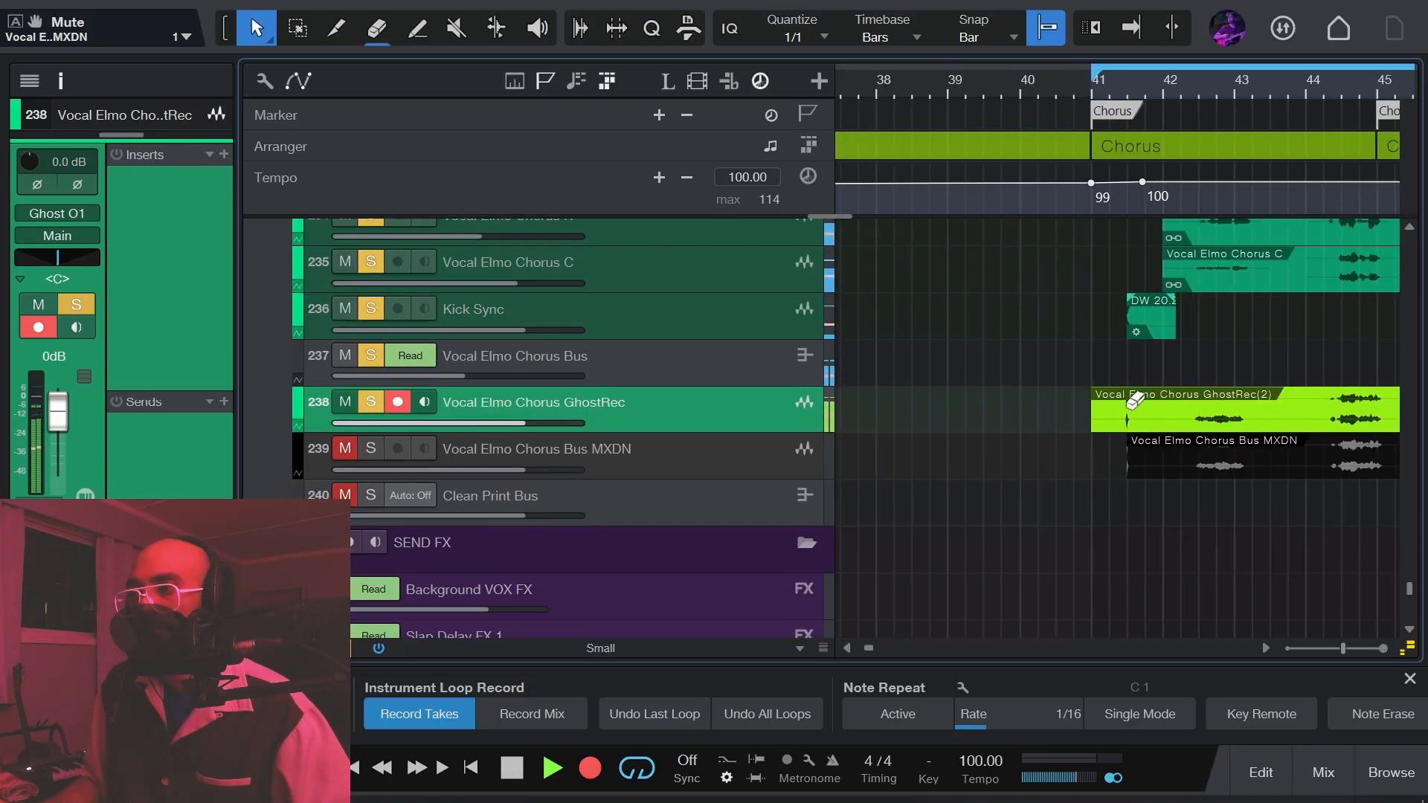
scroll(1282, 418, "up", 8)
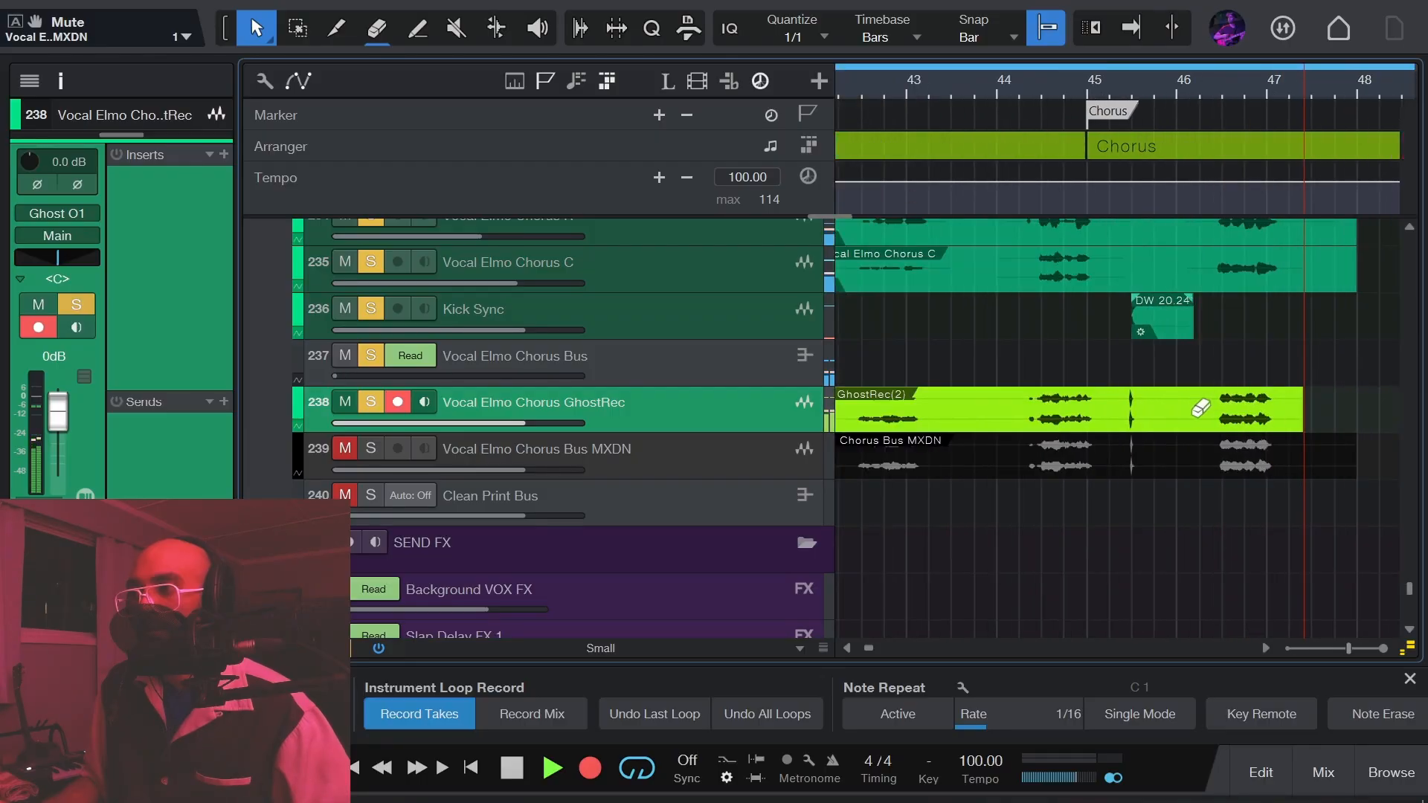
key("space")
Examine the alignment of the recorded GhostRec kick transient at bar 41.3 against the Vocal Elmo Chorus Bus MXDN event.
scroll(1108, 406, "up", 1)
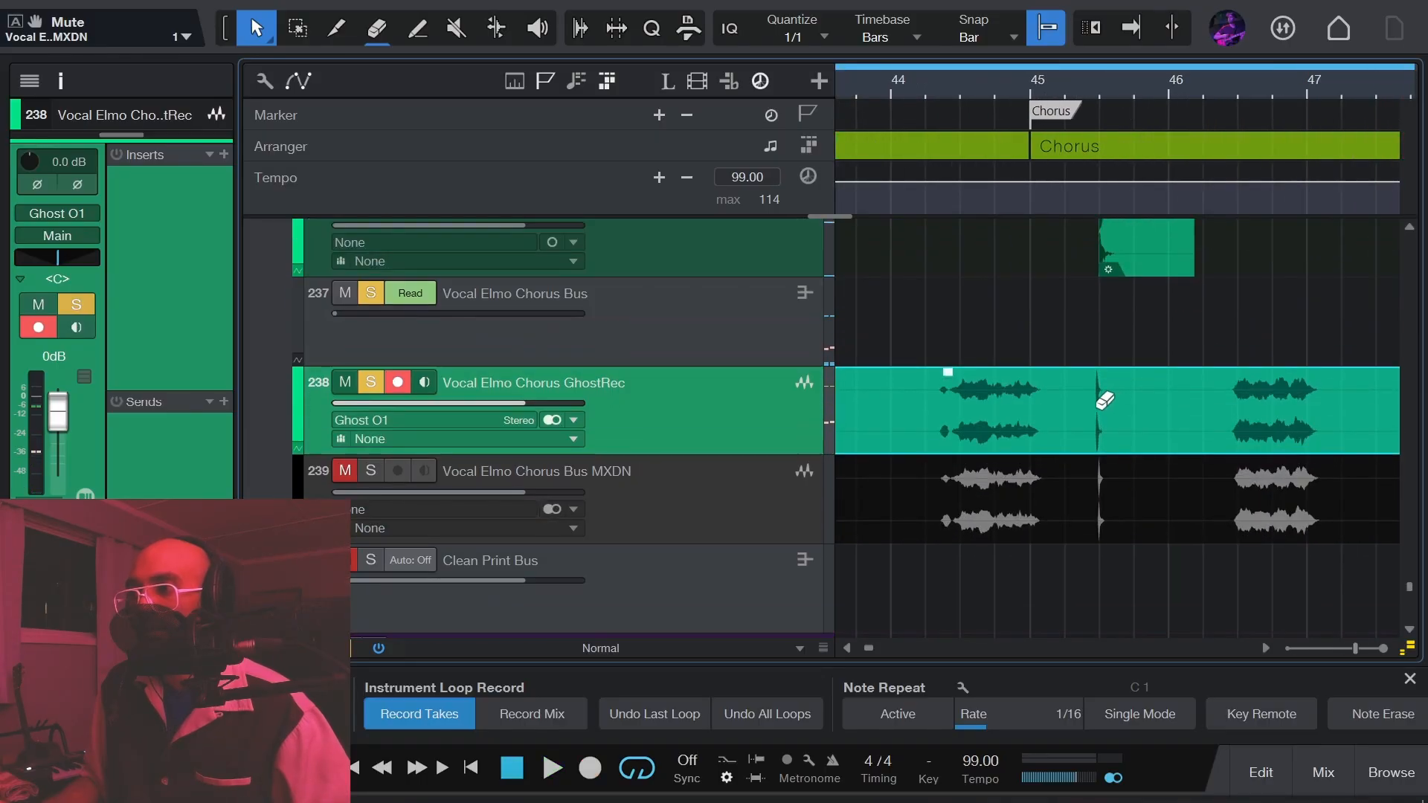
scroll(1106, 407, "up", 6)
scroll(1095, 404, "up", 6)
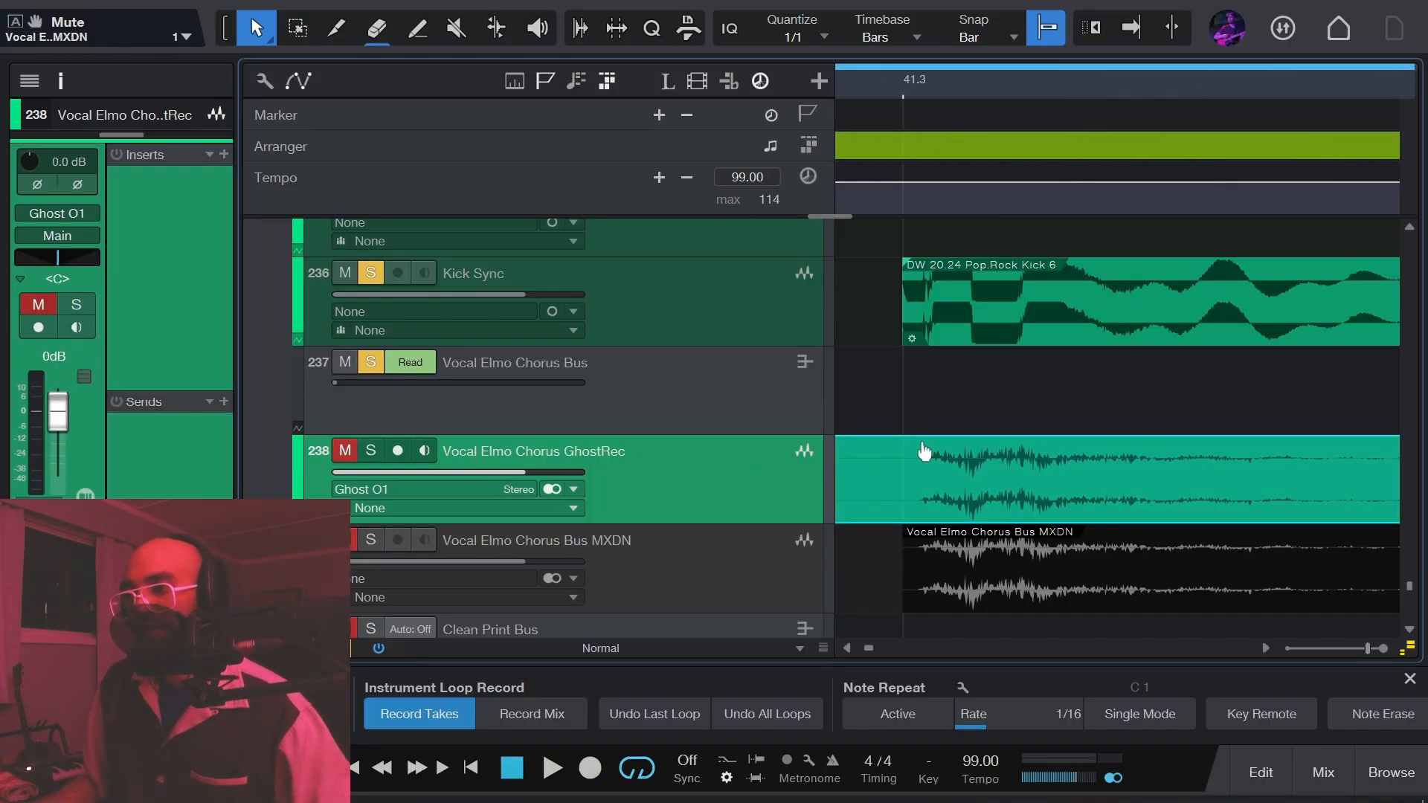
scroll(961, 458, "down", 2)
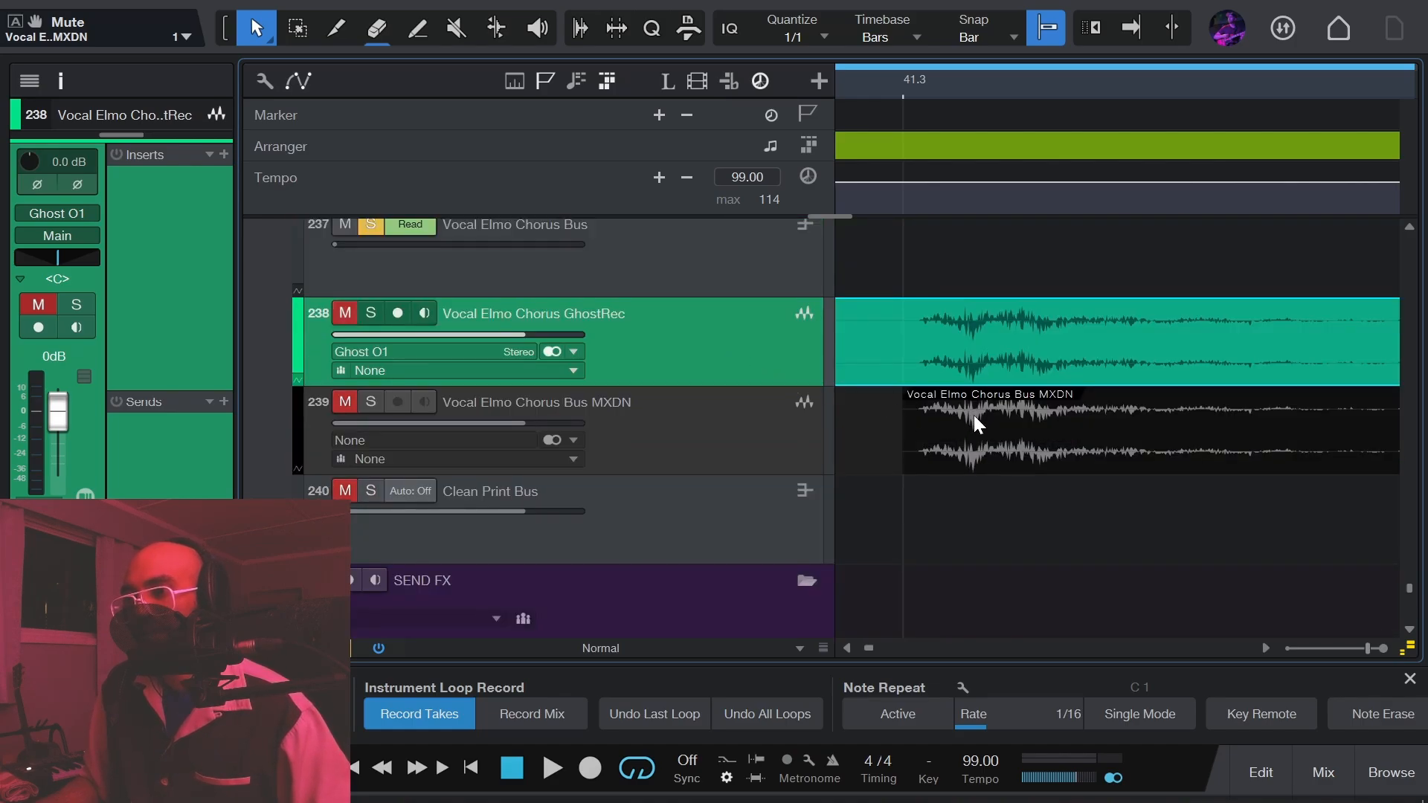
scroll(975, 415, "up", 2)
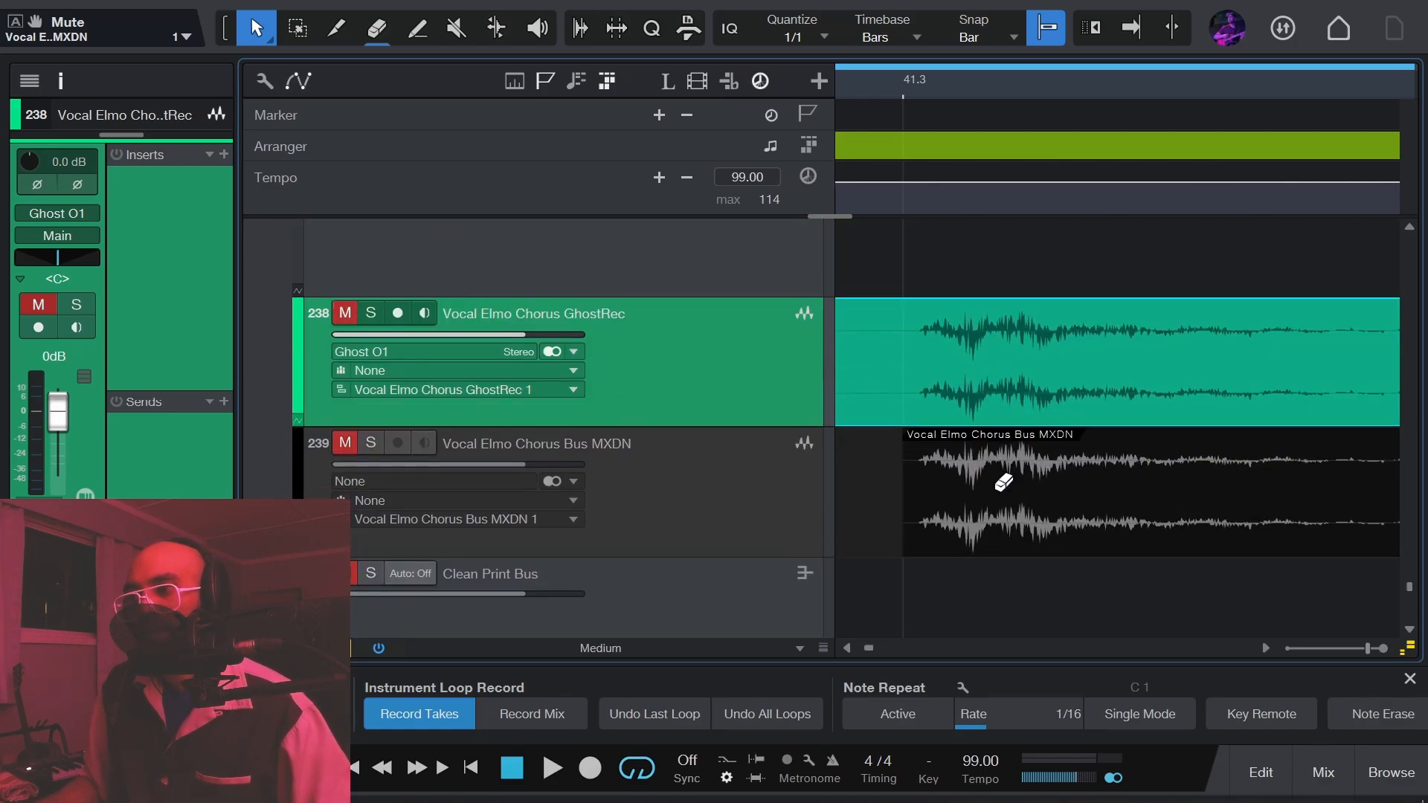
scroll(1005, 482, "right", 2)
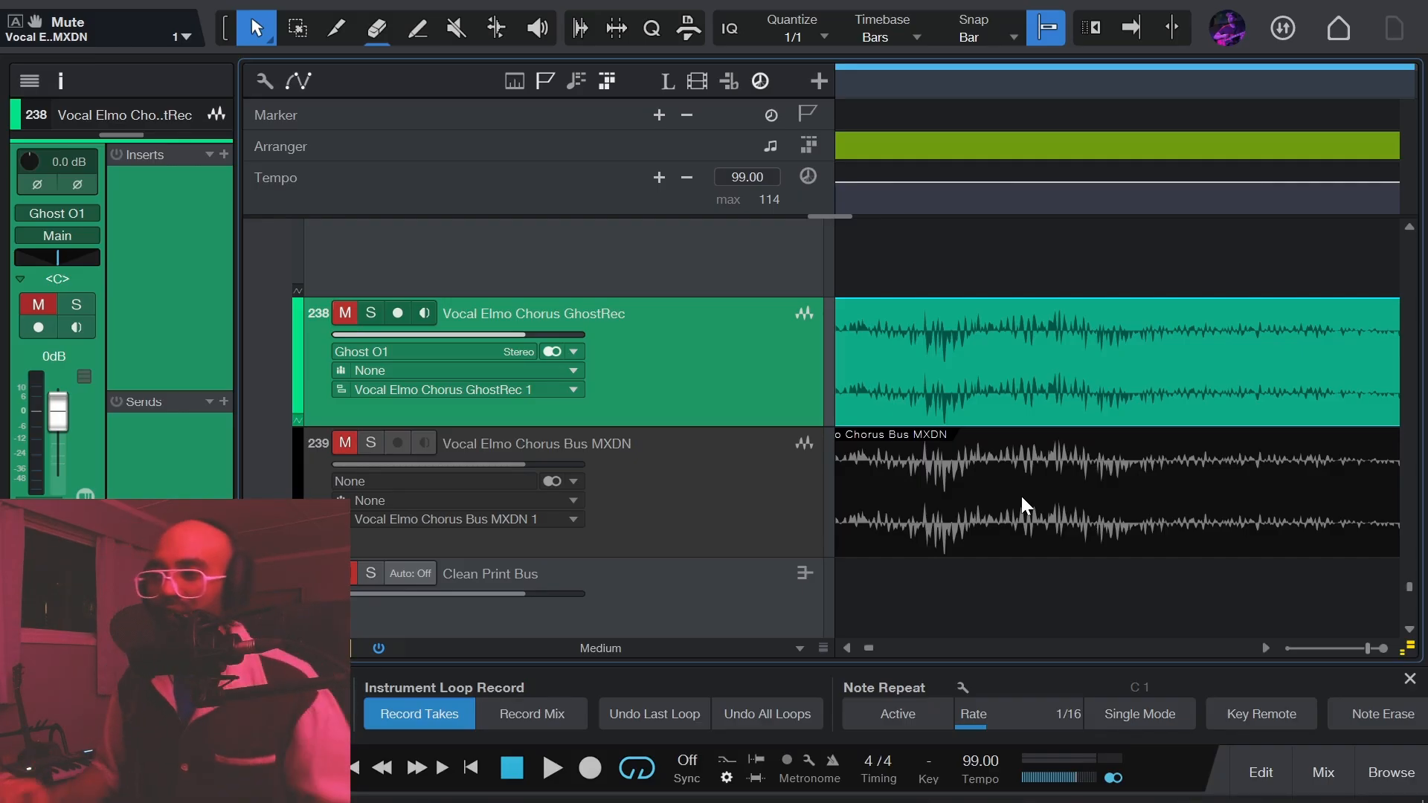
scroll(1019, 457, "down", 2)
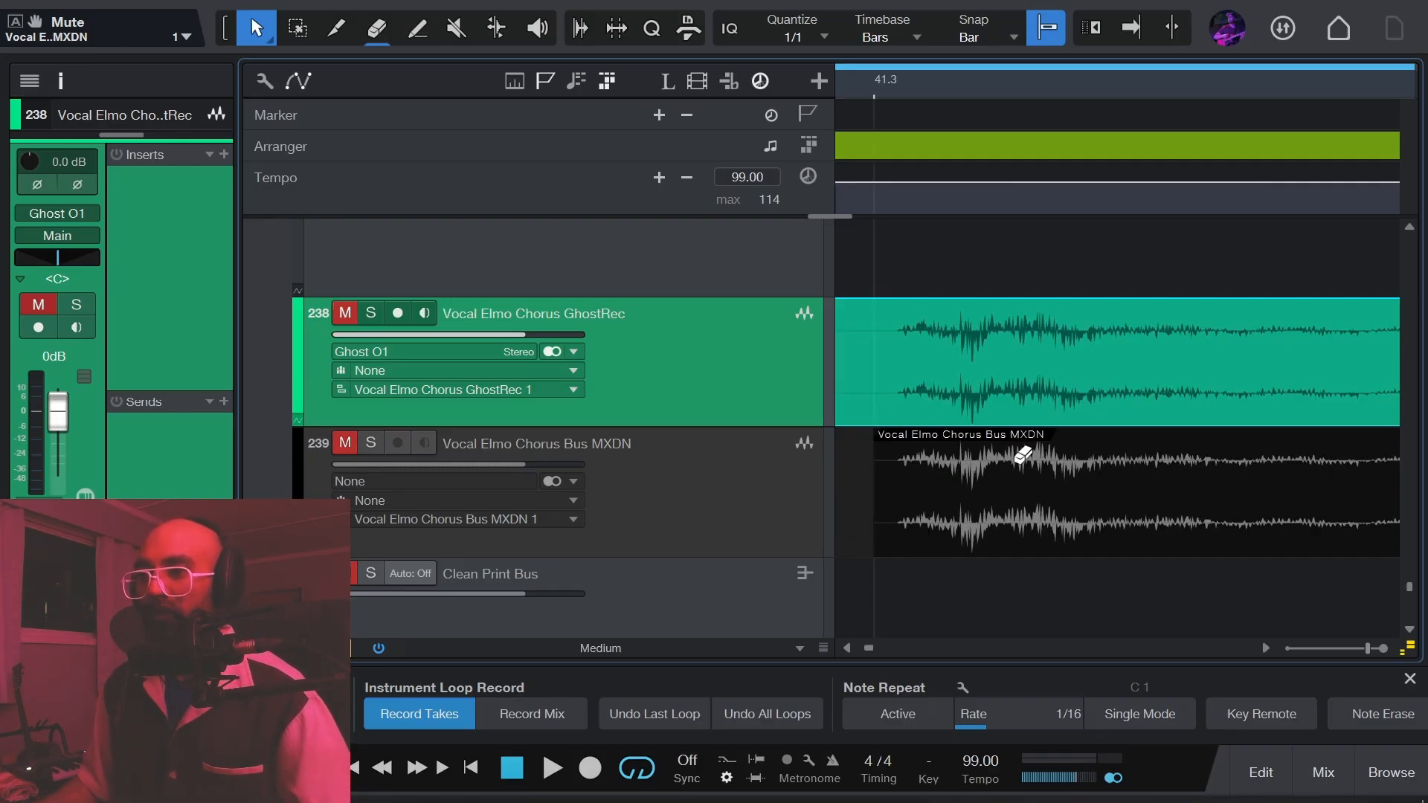
scroll(1021, 457, "down", 3)
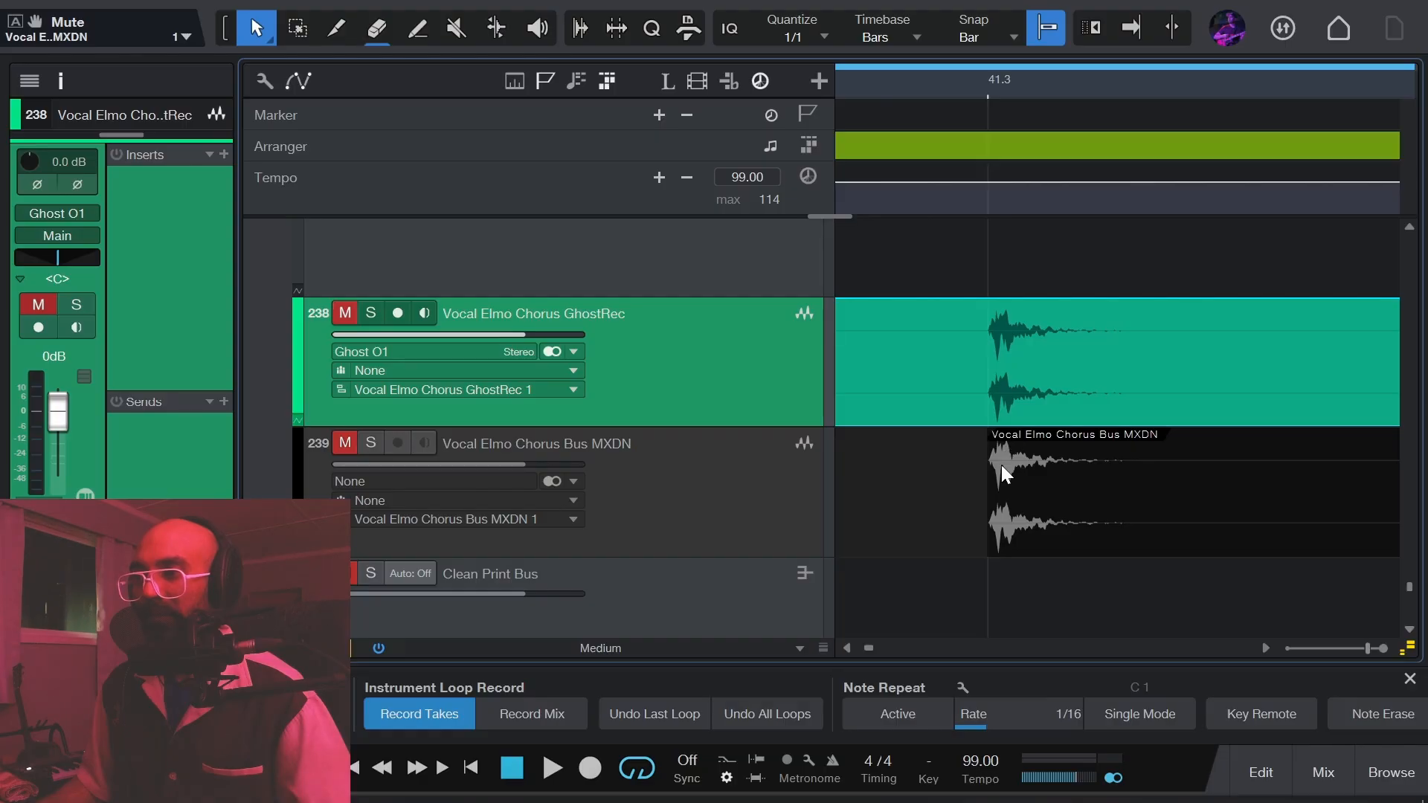
scroll(1002, 472, "up", 2)
scroll(1006, 472, "down", 1)
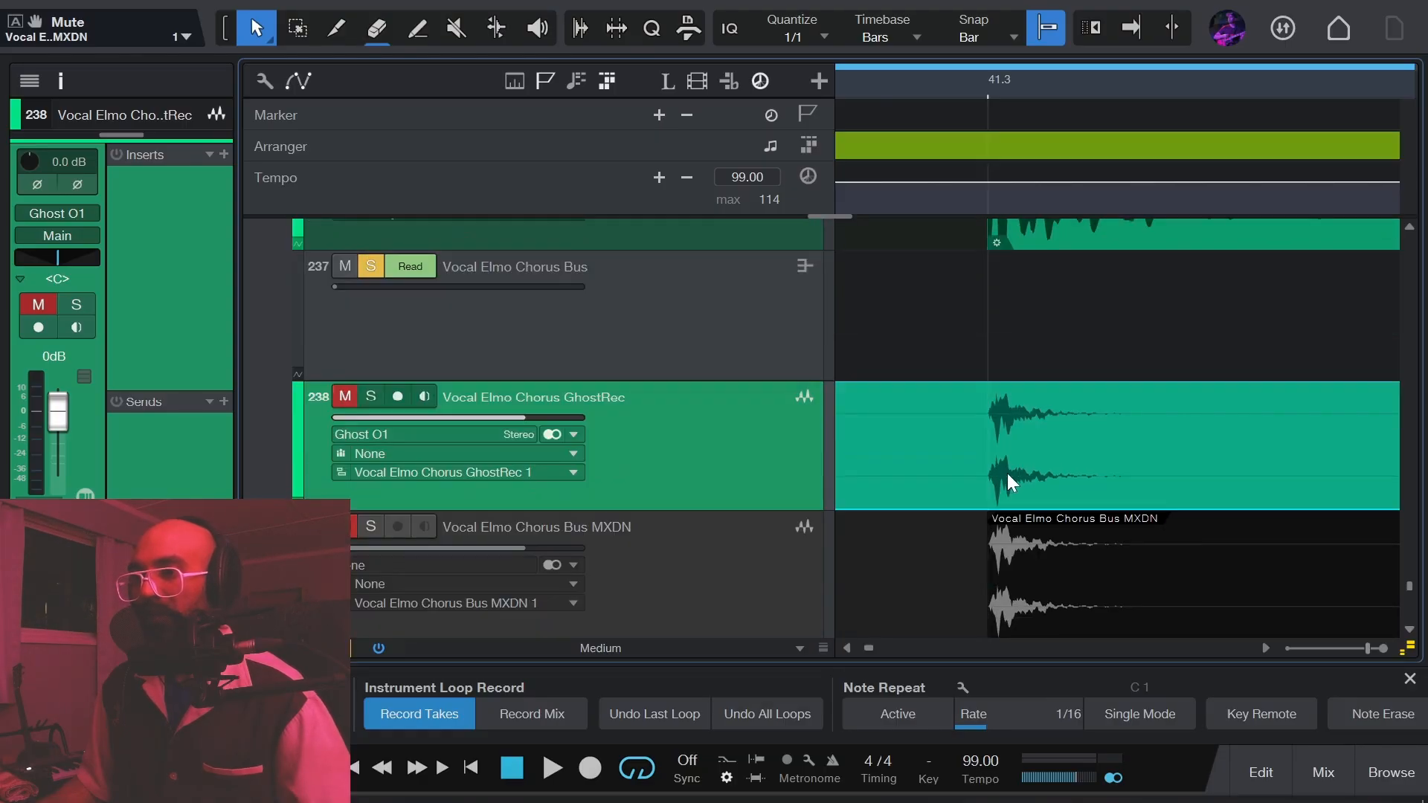
scroll(1015, 467, "down", 1)
scroll(1027, 462, "up", 4)
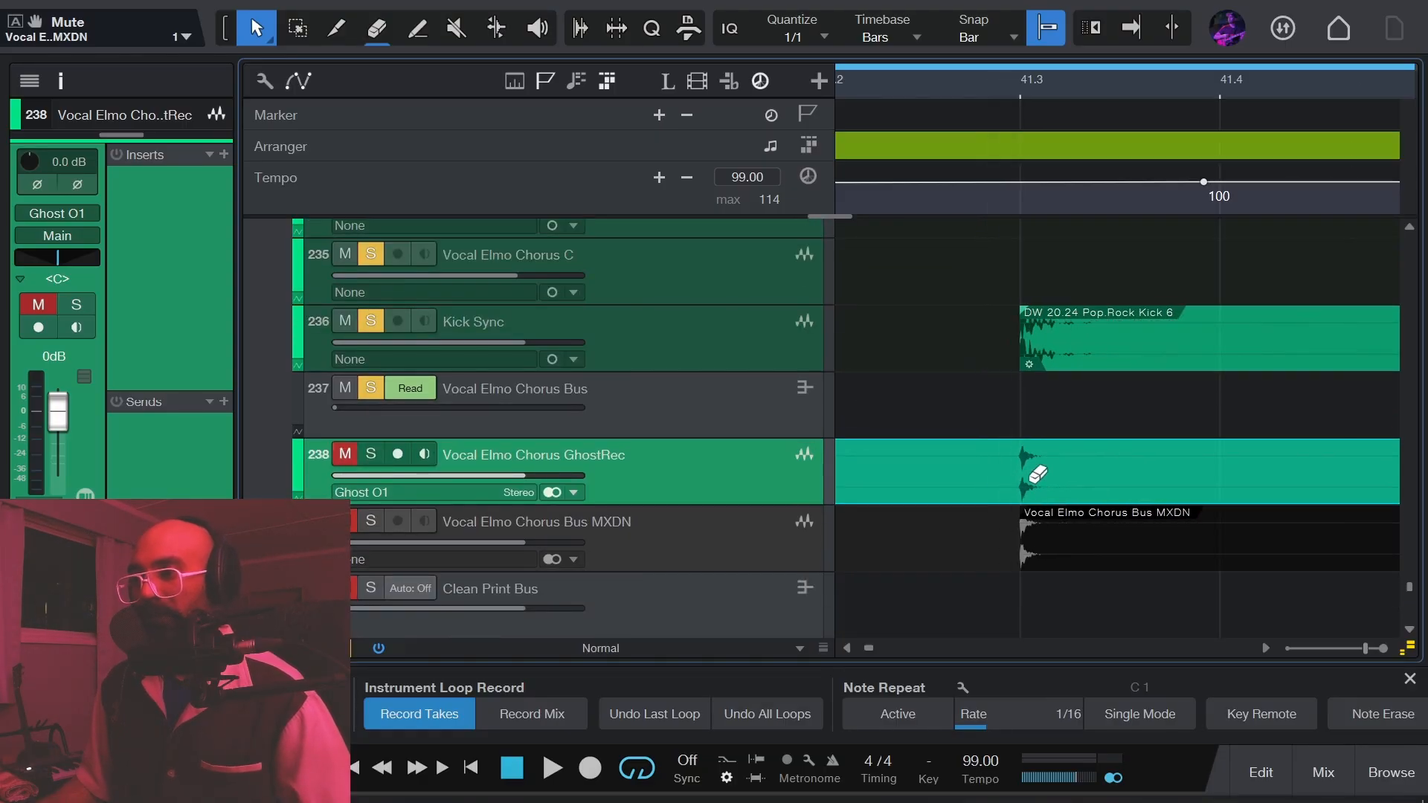
scroll(1038, 477, "up", 2)
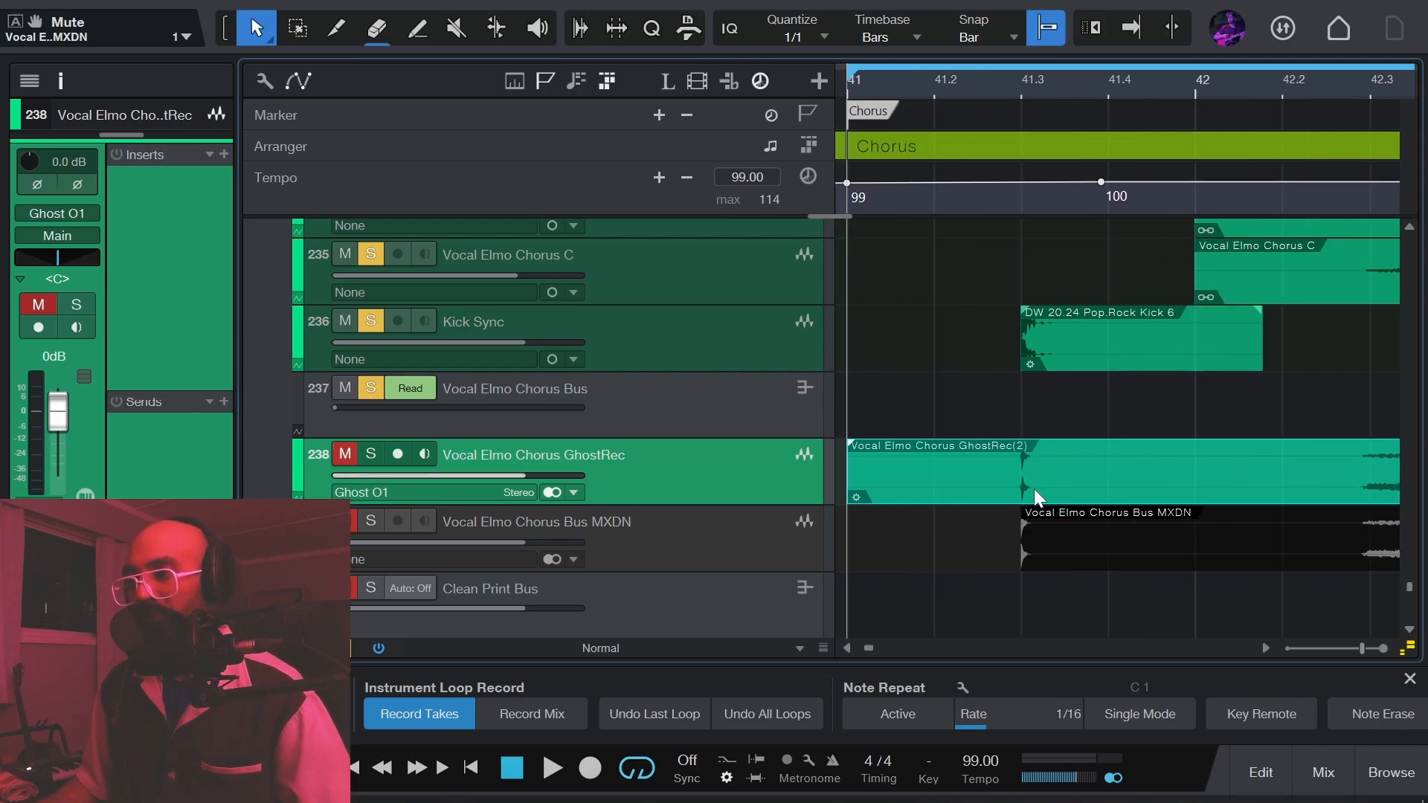
Solo the Vocal Elmo Chorus GhostRec track and mute the Vocal Elmo Chorus Bus together with its source tracks.
left_click(372, 456)
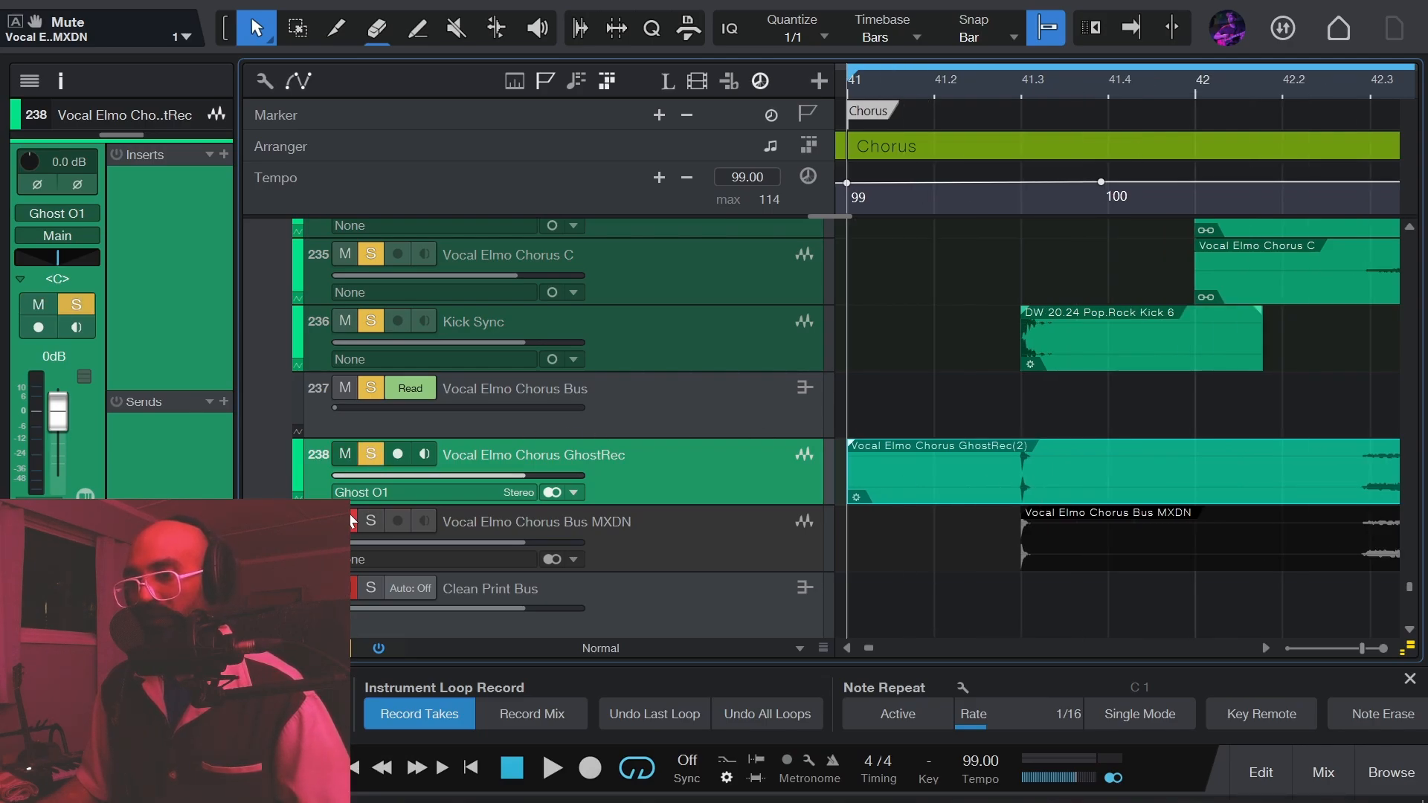
left_click(345, 389)
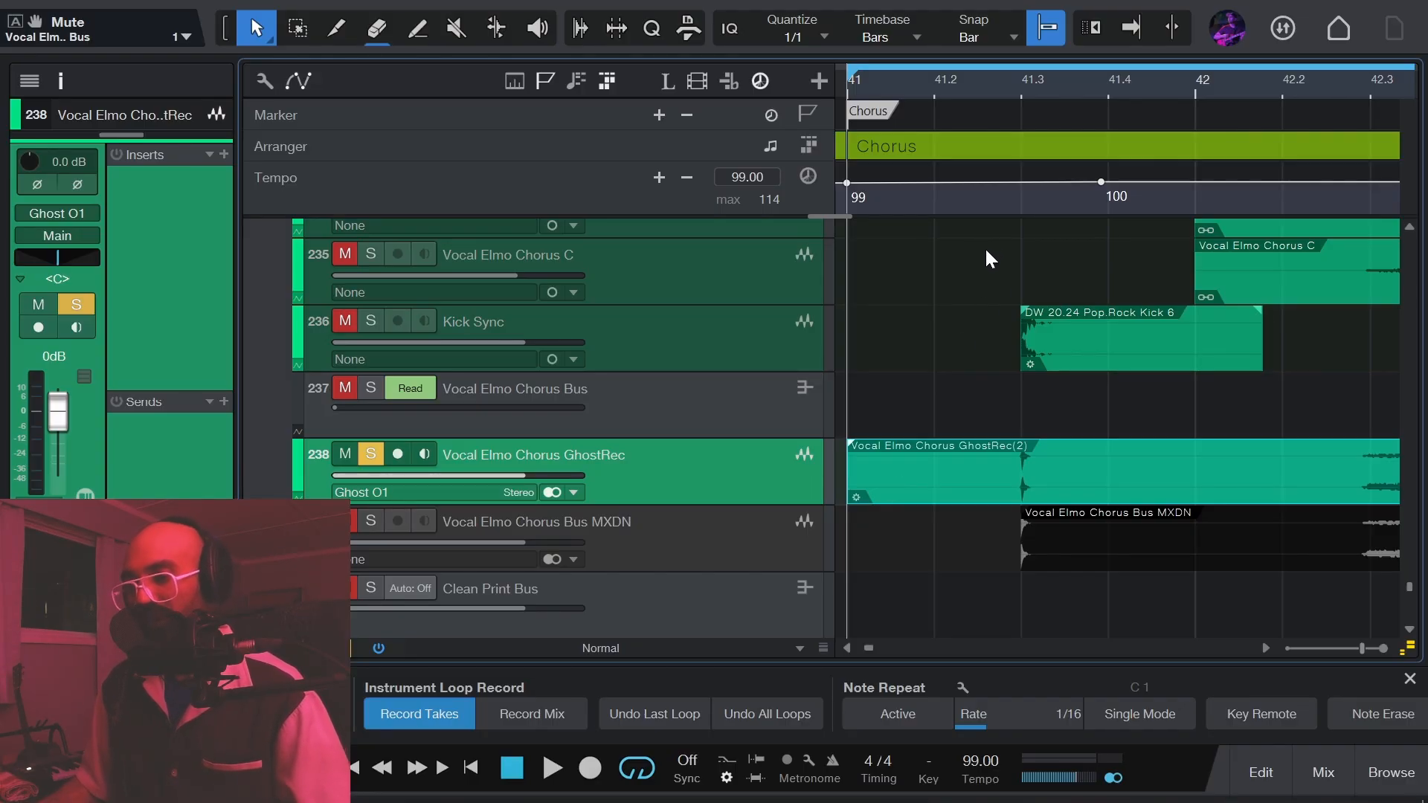
Play the soloed Vocal Elmo Chorus GhostRec print from bar 41 and check its level with Level Meter 2 on the Main output.
key("F3")
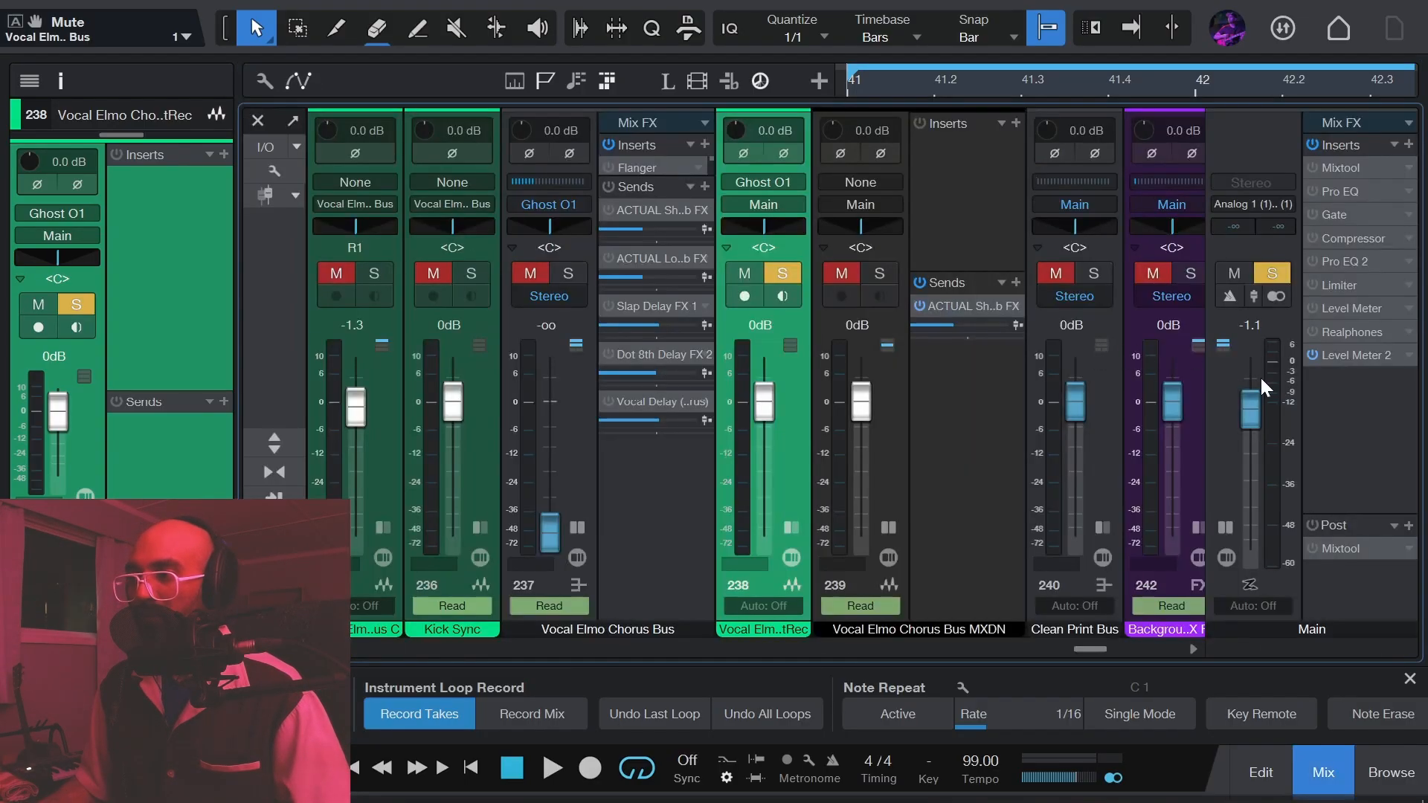
left_click(1323, 361)
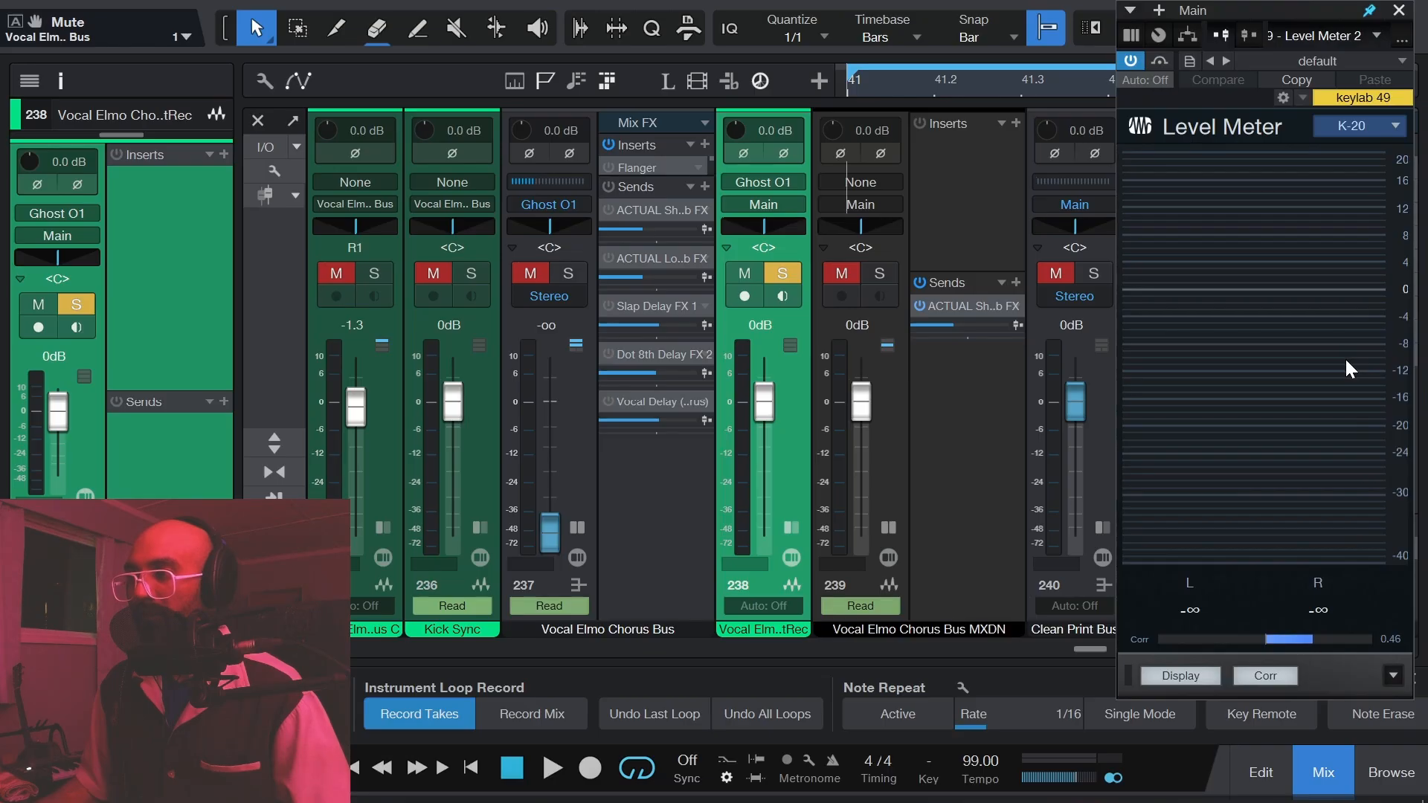
key("F3")
key("space")
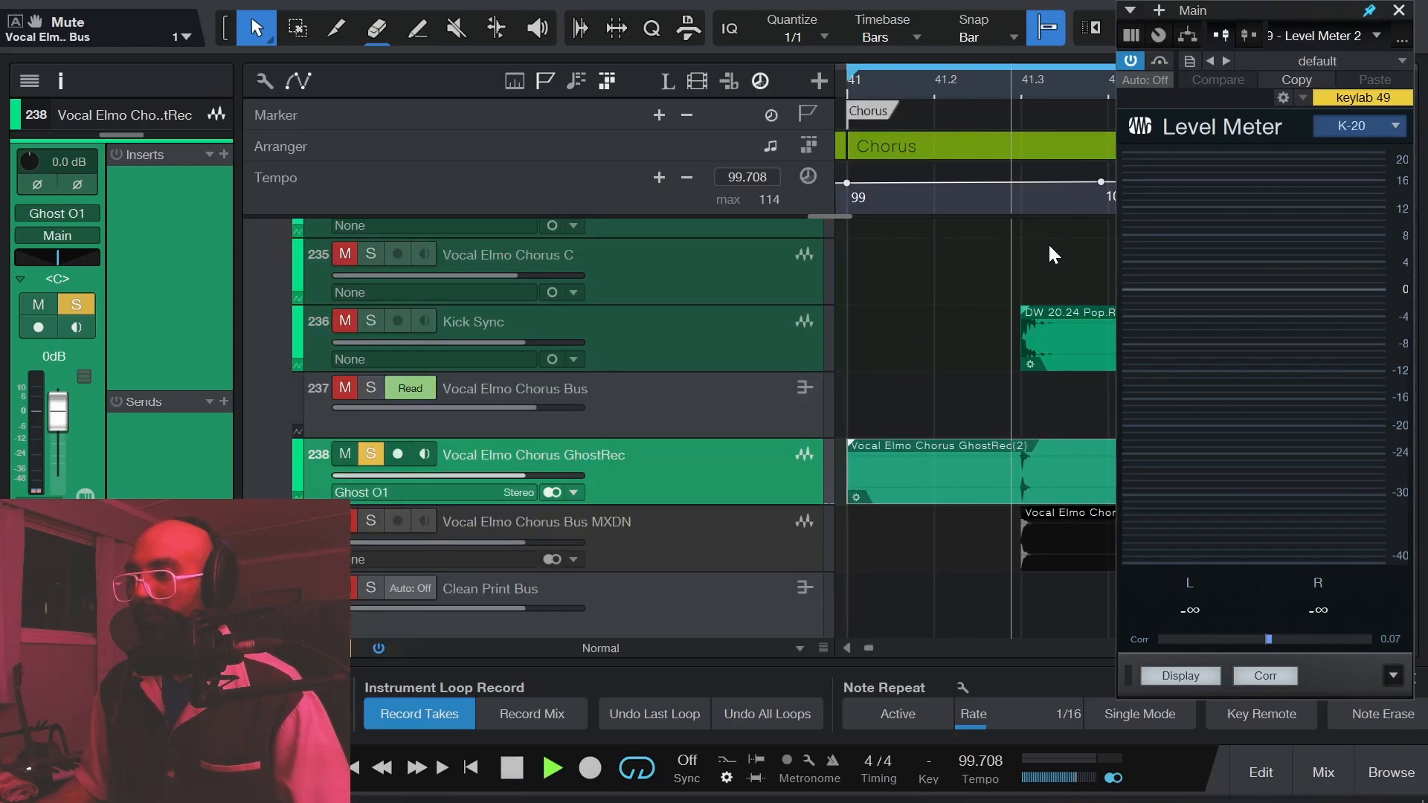
key("space")
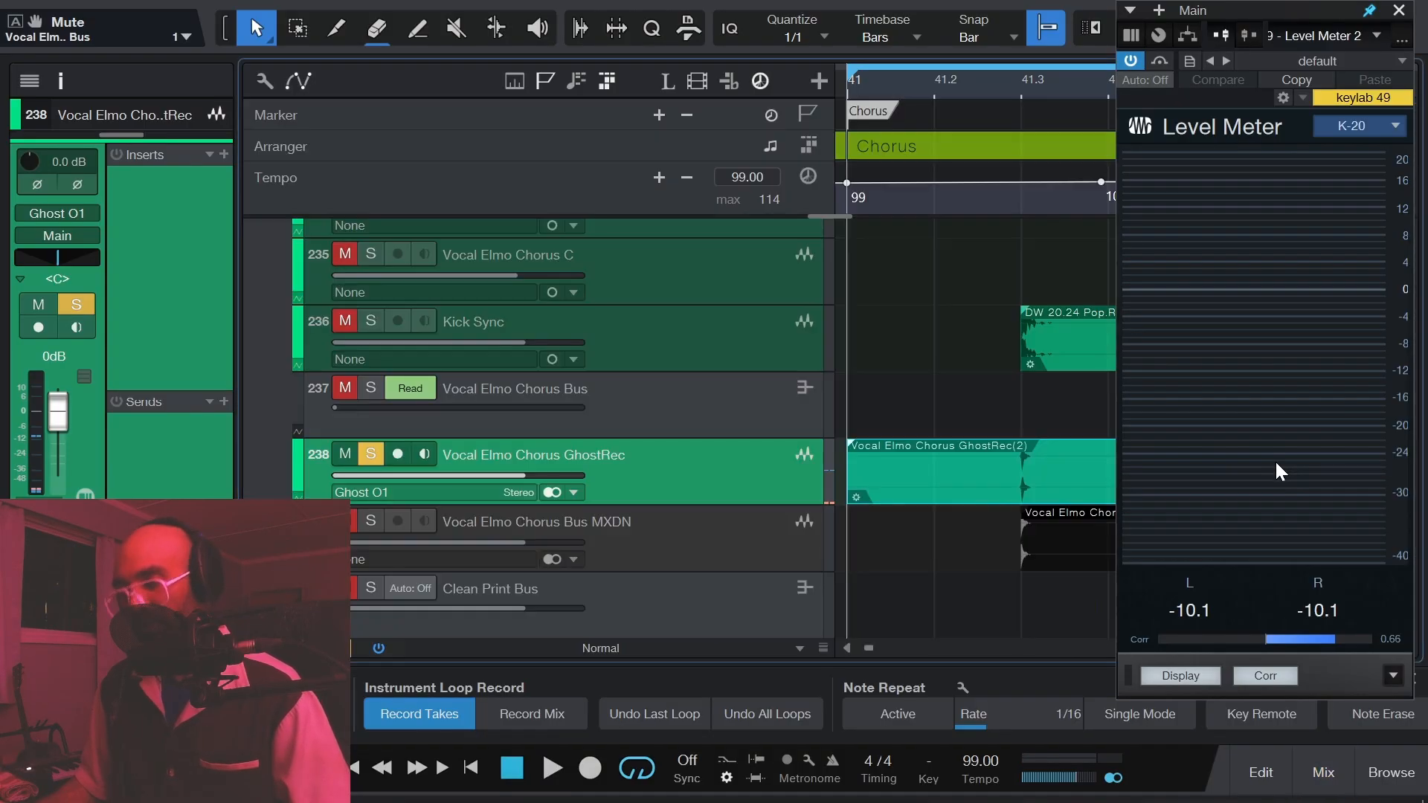
left_click(1398, 10)
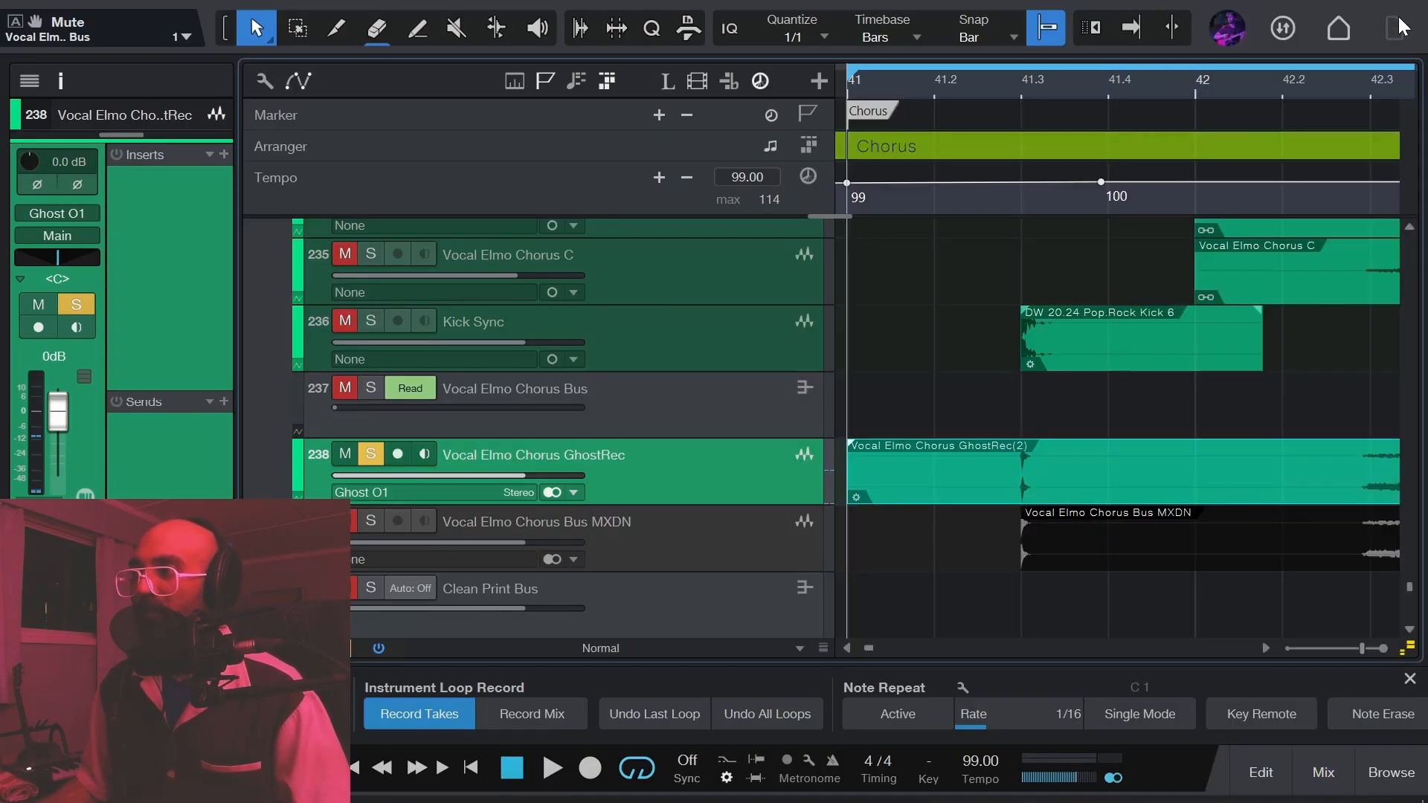
Set the input of the Vocal Elmo Chorus GhostRec track to None.
key("w")
key("w")
key("w")
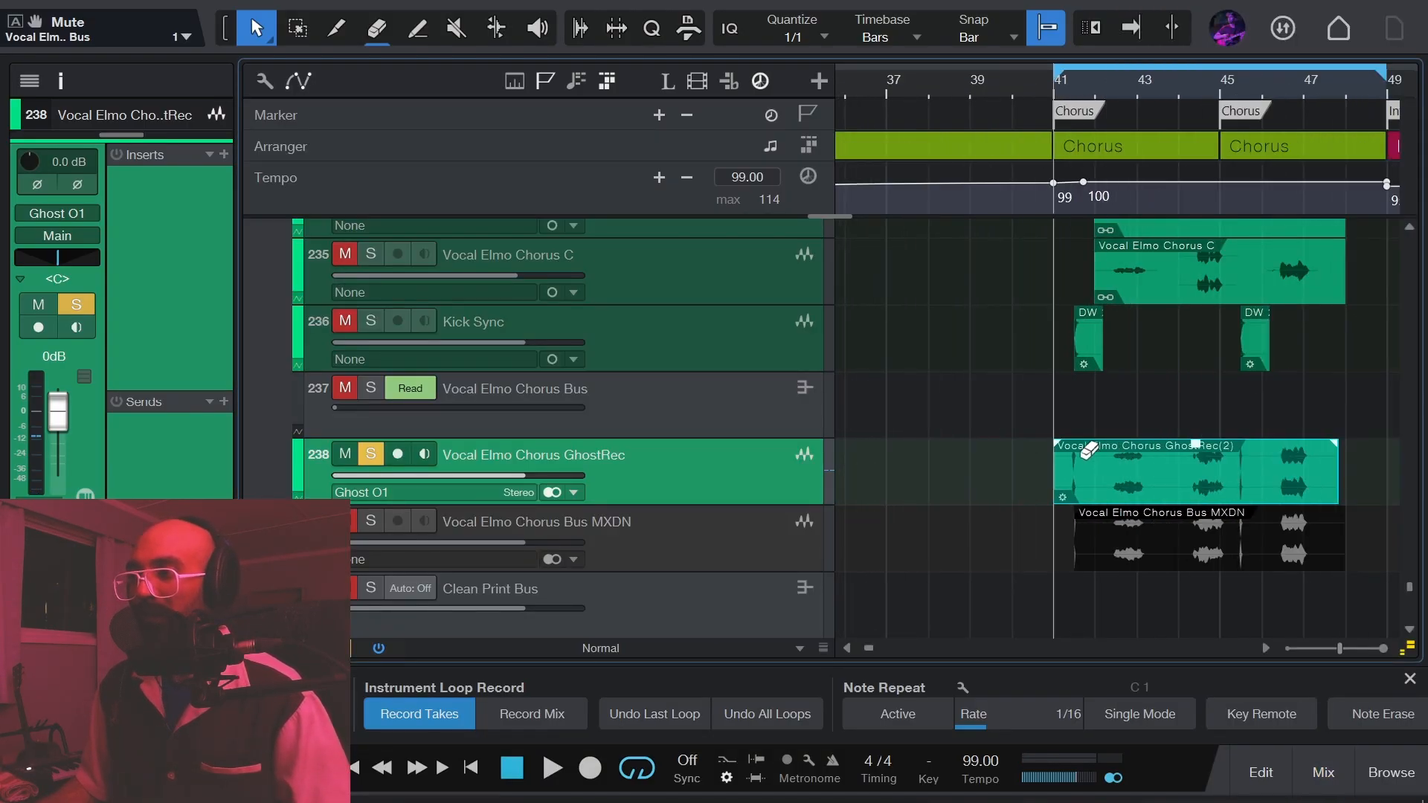
key("shift+w")
key("shift+w")
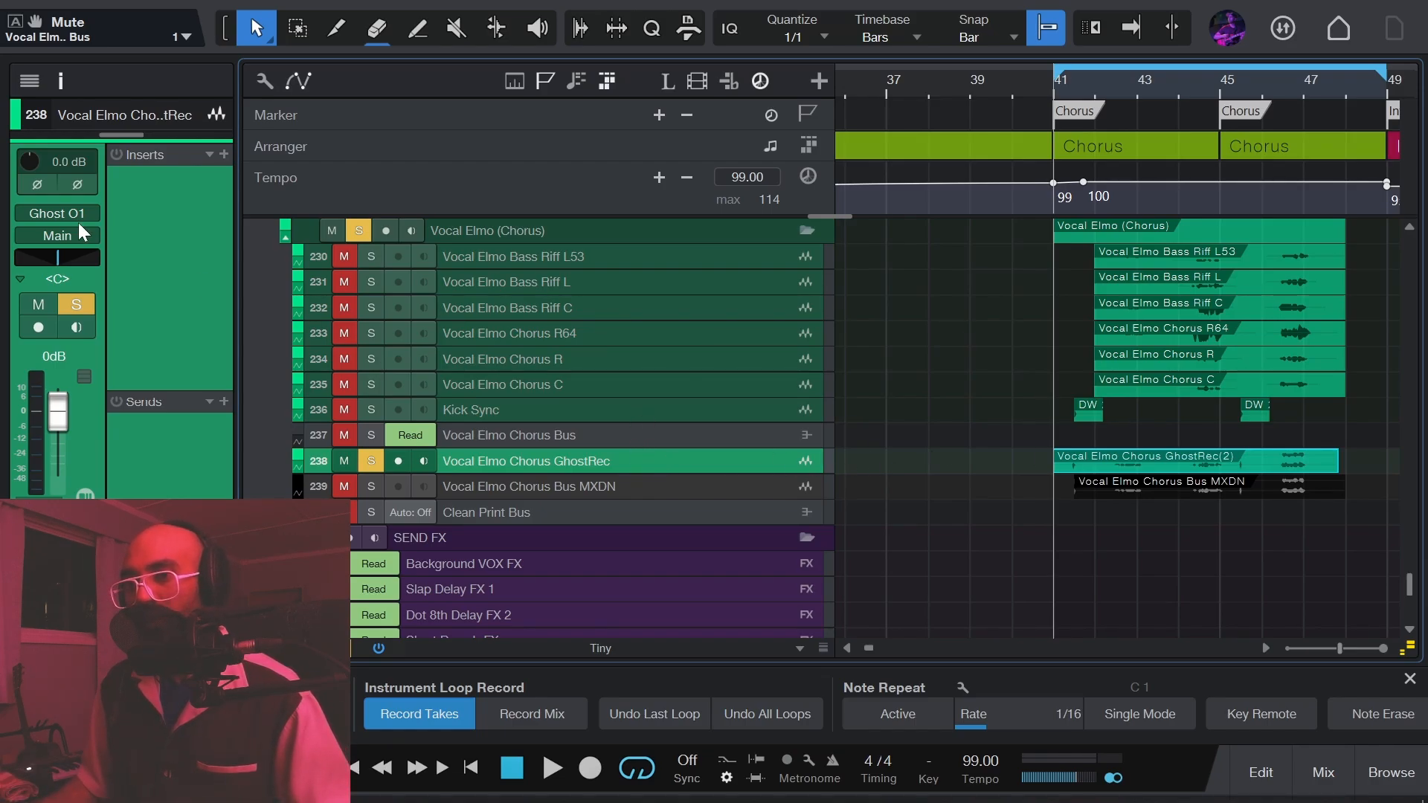
left_click(53, 214)
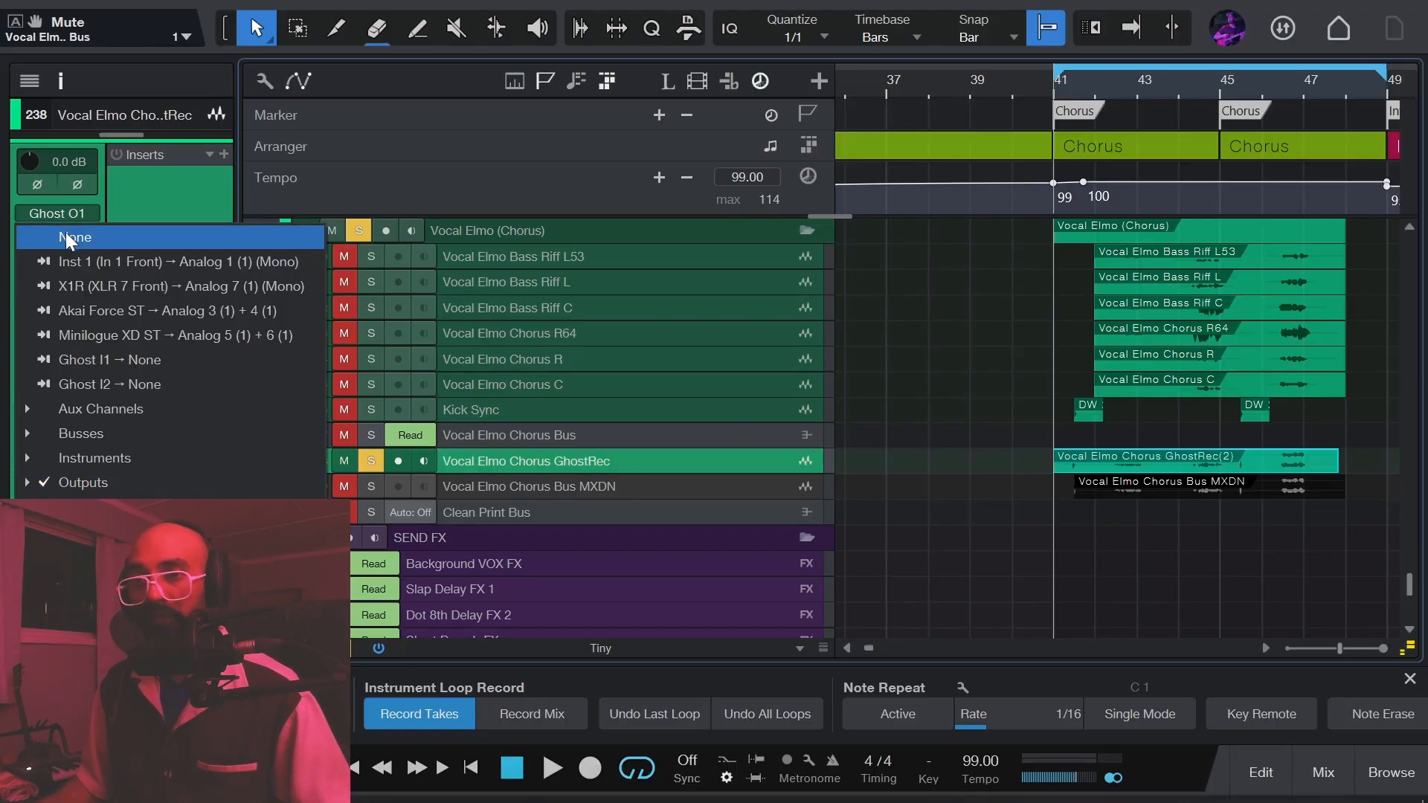
left_click(65, 236)
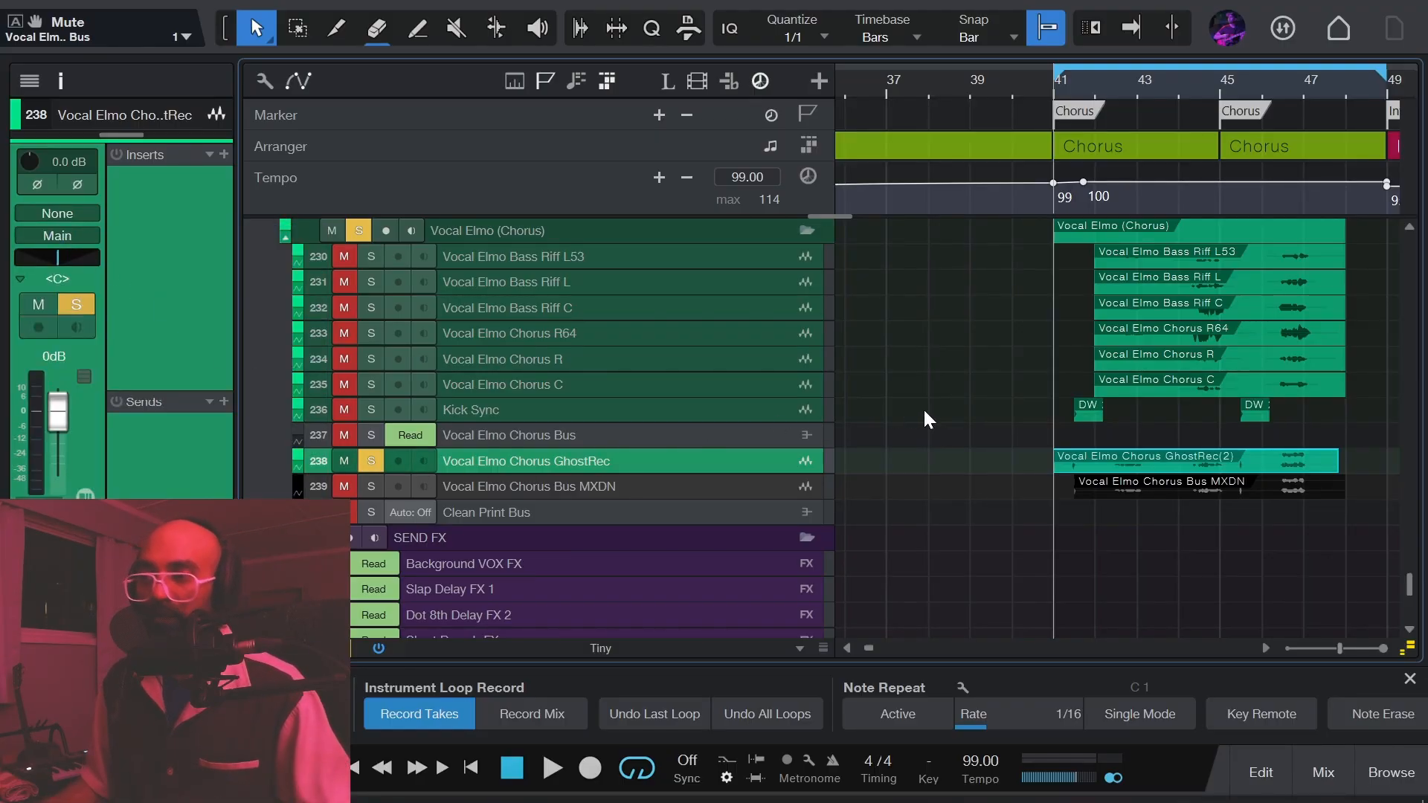
Route the output of the Vocal Elmo Chorus Bus to Main.
left_click(569, 436)
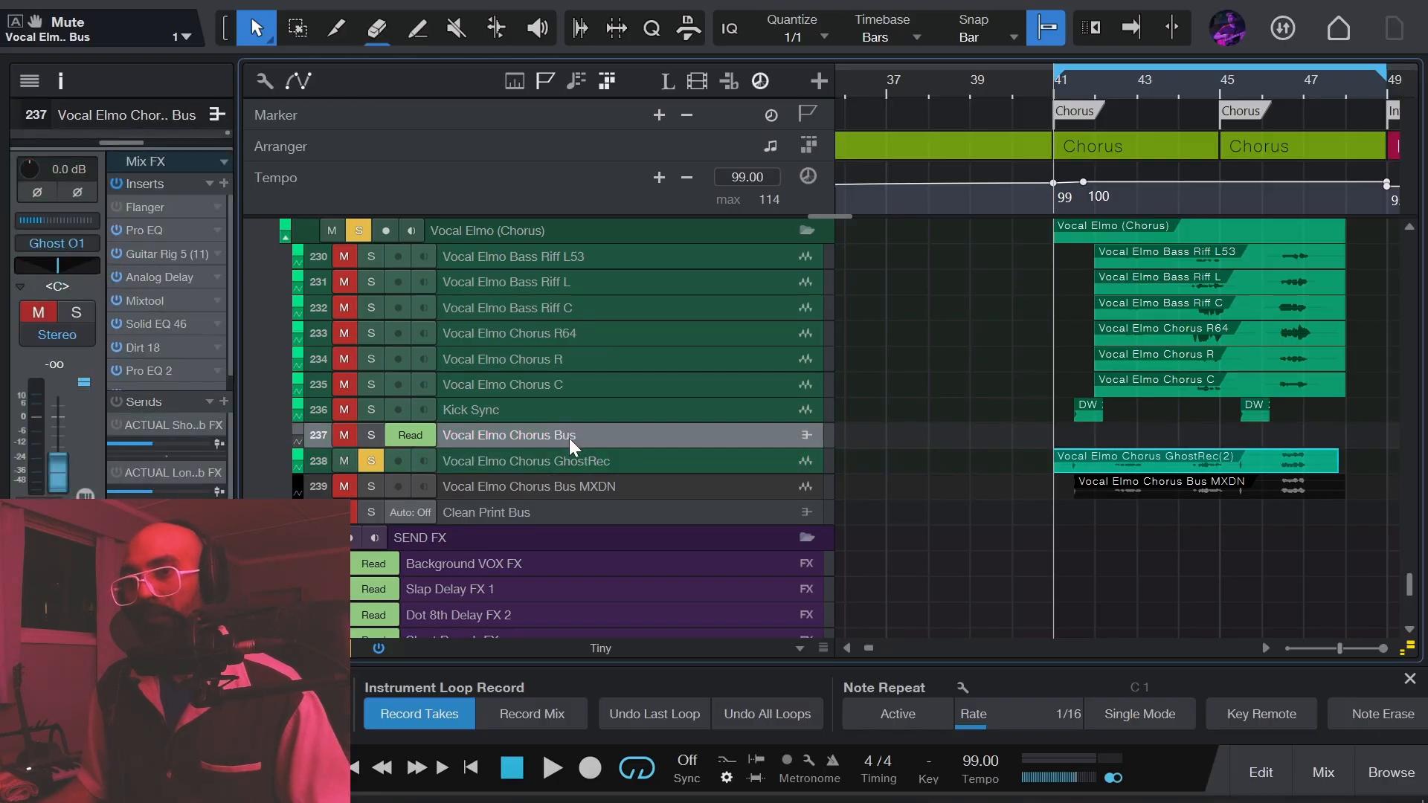
left_click(73, 244)
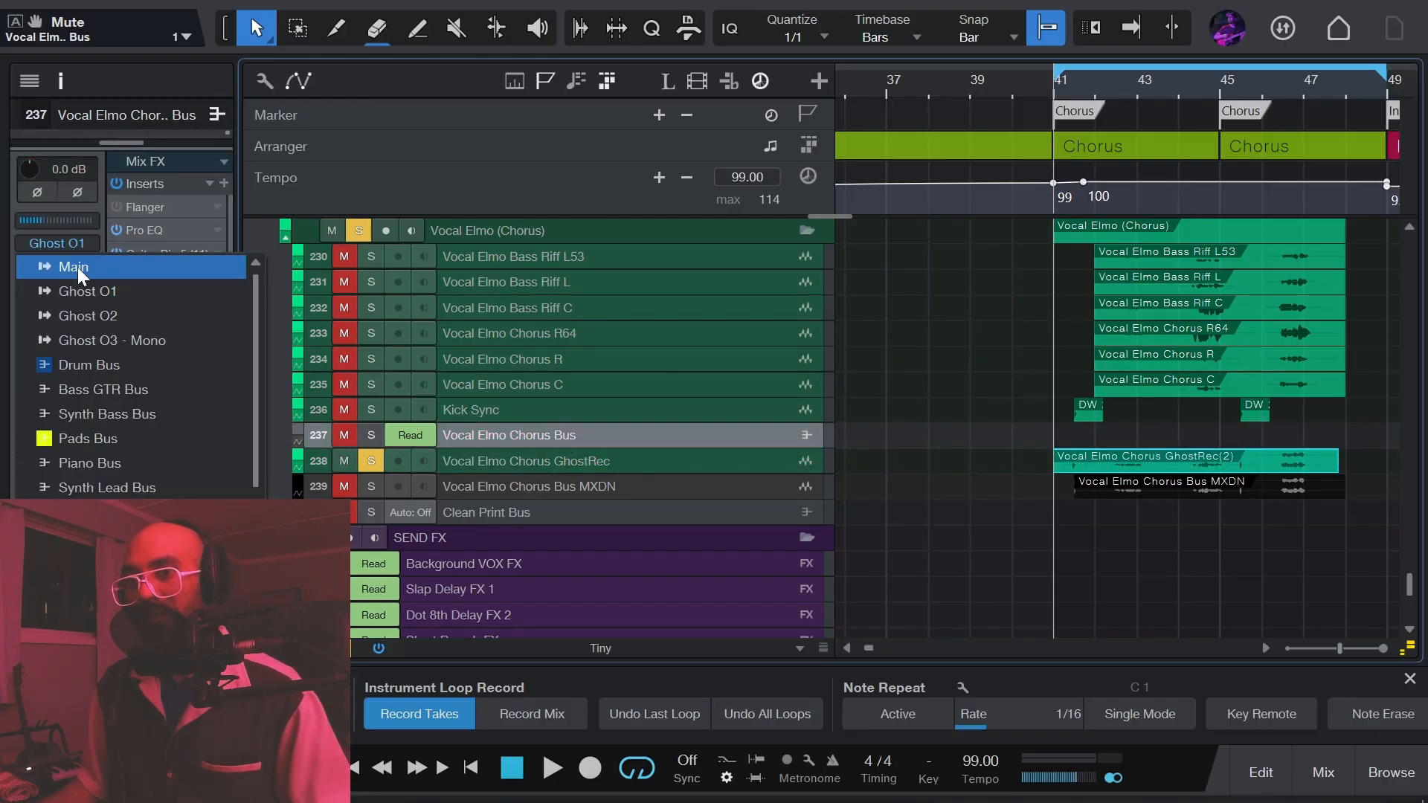
left_click(78, 268)
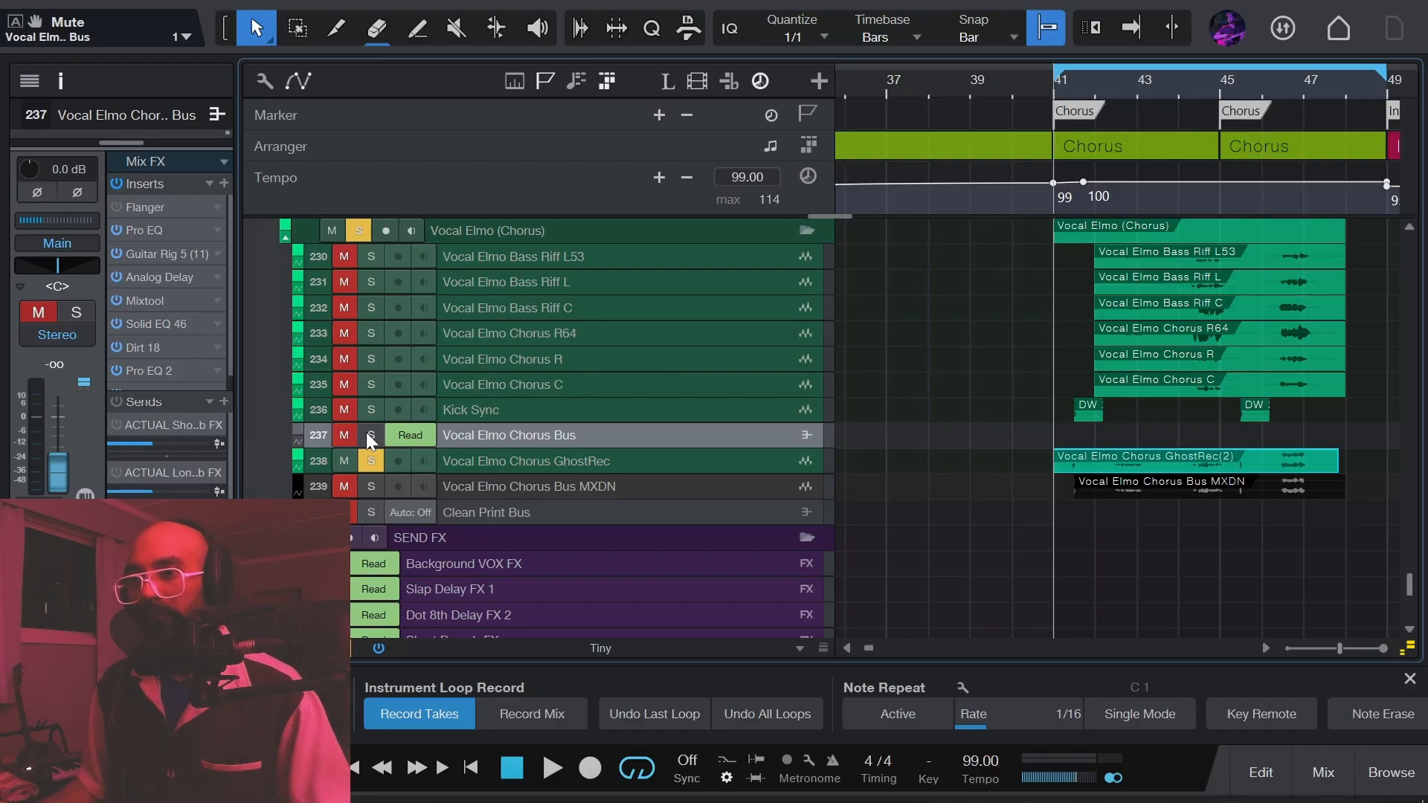
Disable the source tracks from Vocal Elmo Bass Riff L53 through Kick Sync.
left_click(631, 409)
left_click(650, 256, "shift")
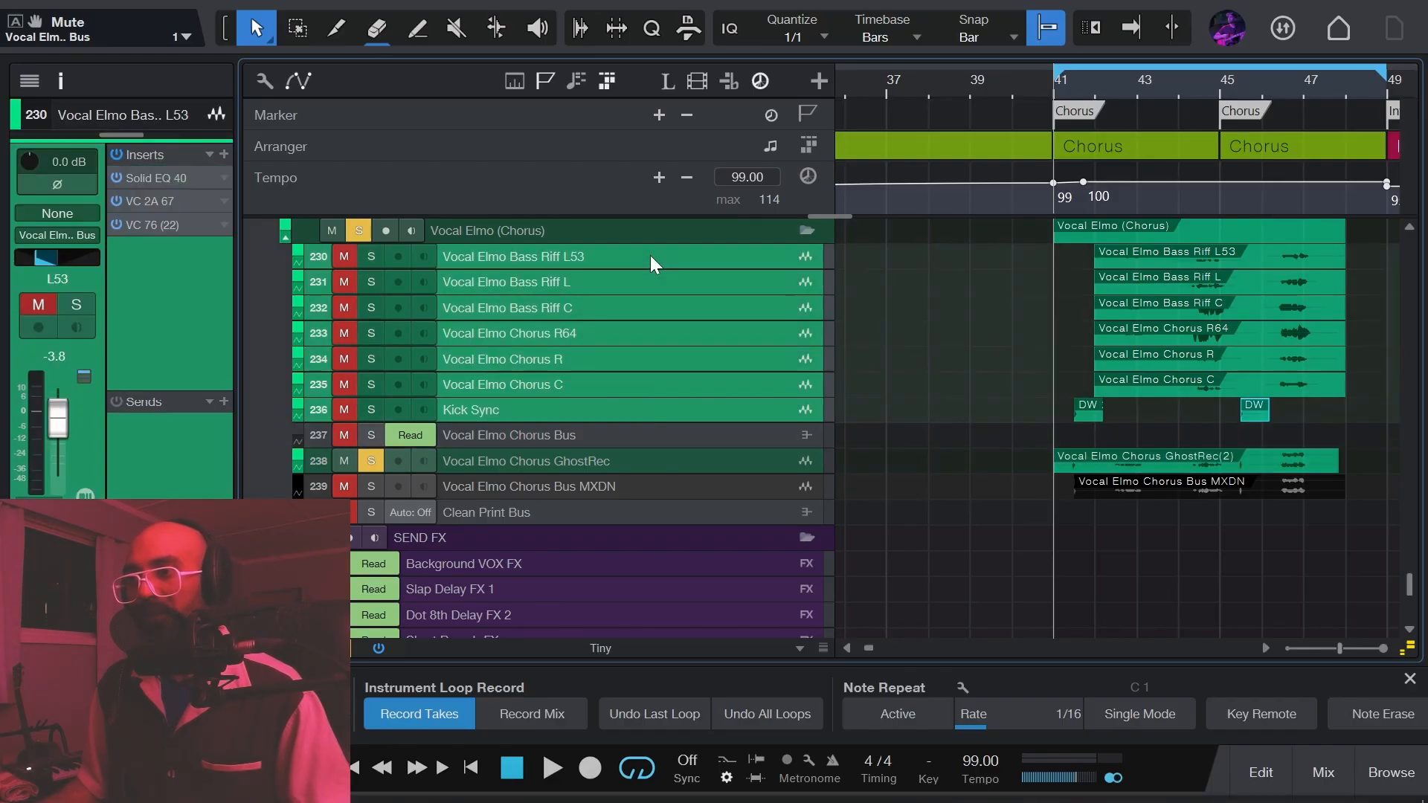
right_click(650, 256)
left_click(707, 407)
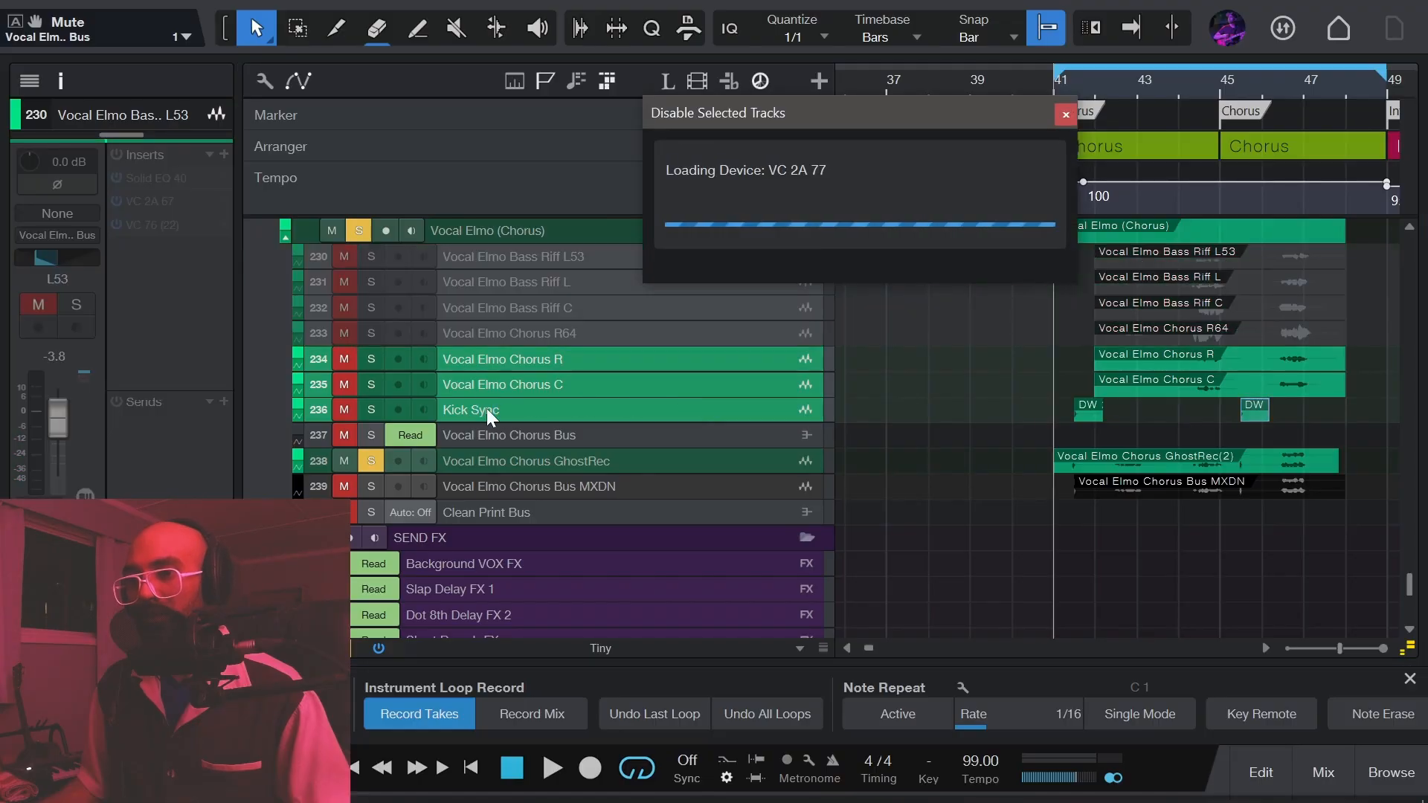
Compare the channel inserts and sends of the Vocal Elmo Chorus Bus with those of the Vocal Elmo Chorus GhostRec track.
left_click(478, 433)
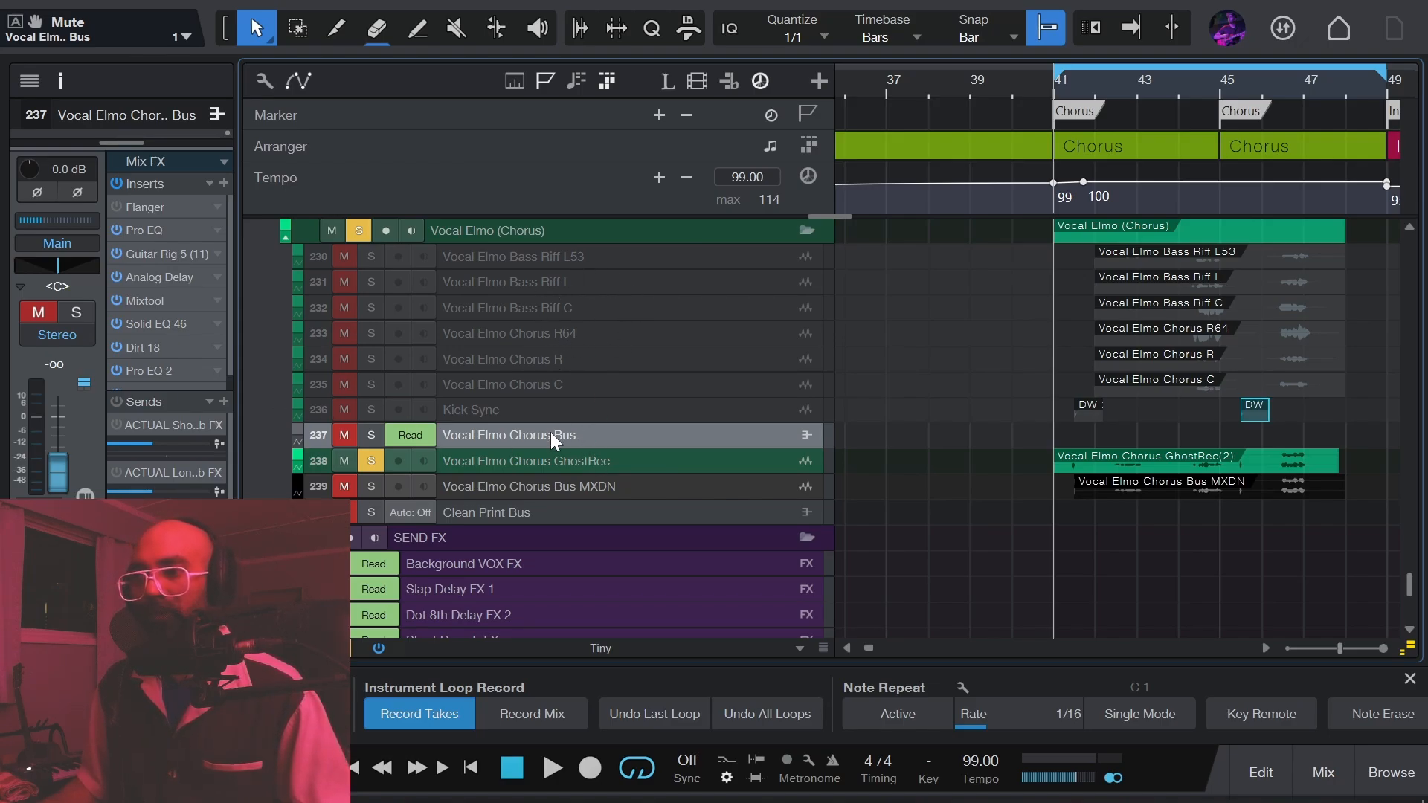
left_click(552, 459)
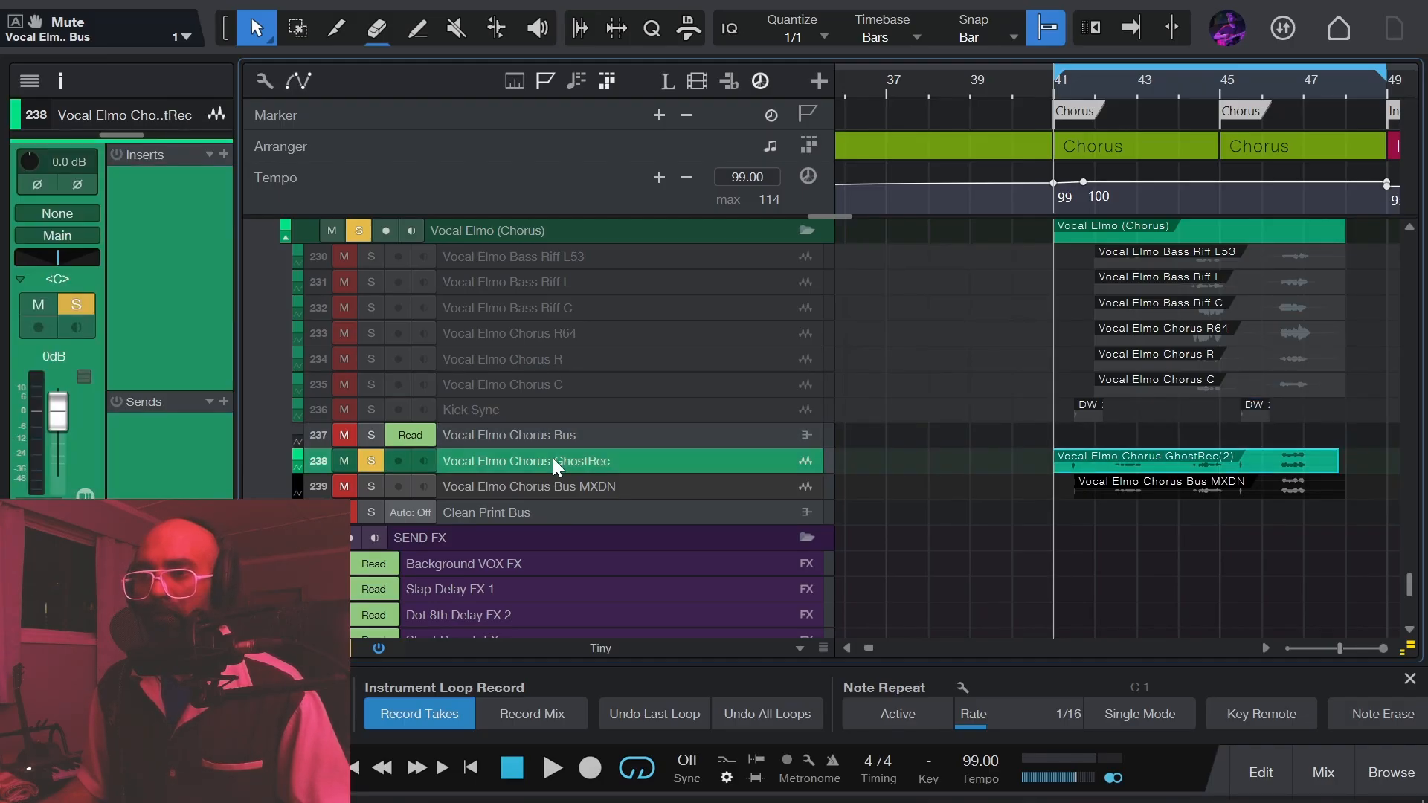
left_click(550, 443)
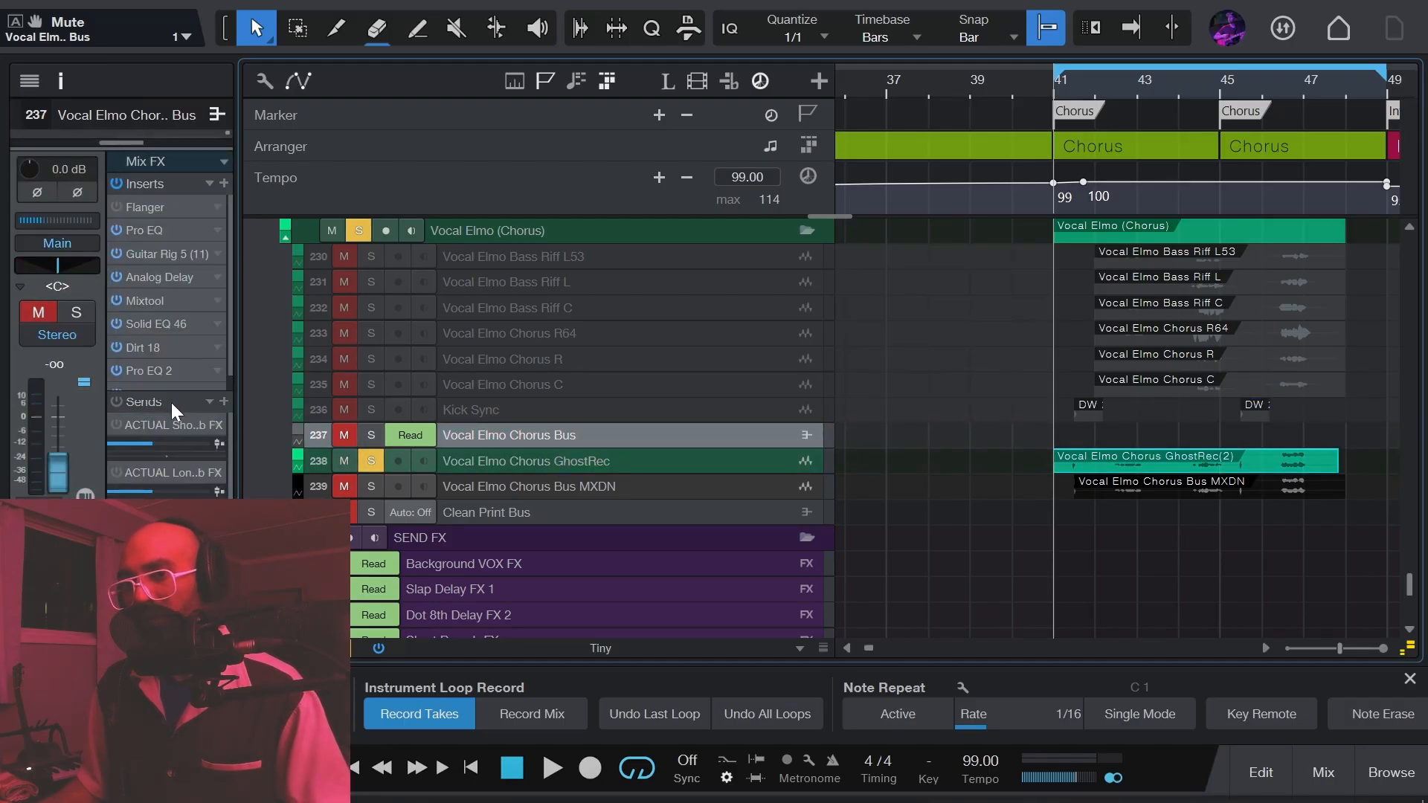
left_click(474, 467)
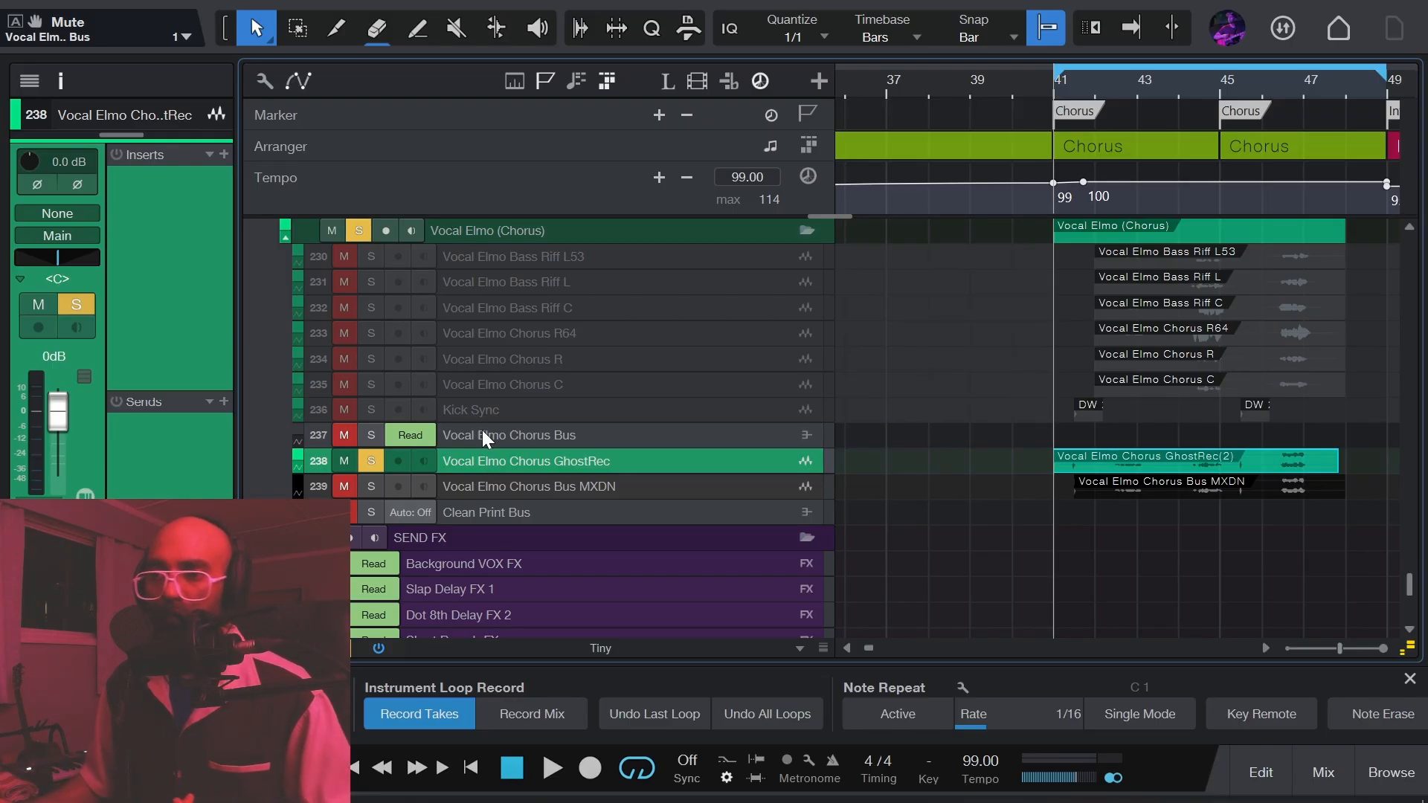
left_click(482, 432)
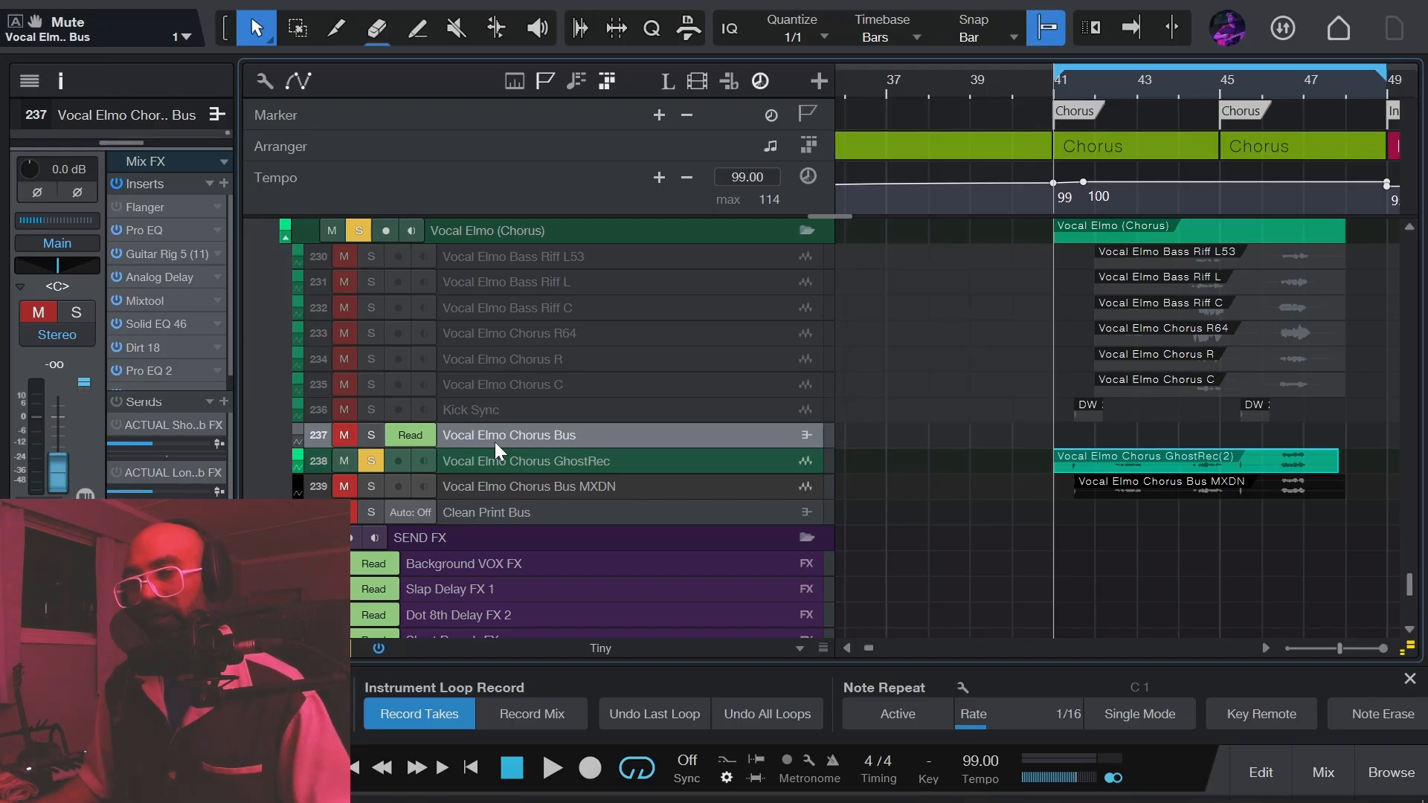
Expand the automation lanes of the Vocal Elmo Chorus Bus and review its volume, pan and send automation alongside the SEND FX tracks.
left_click(296, 444)
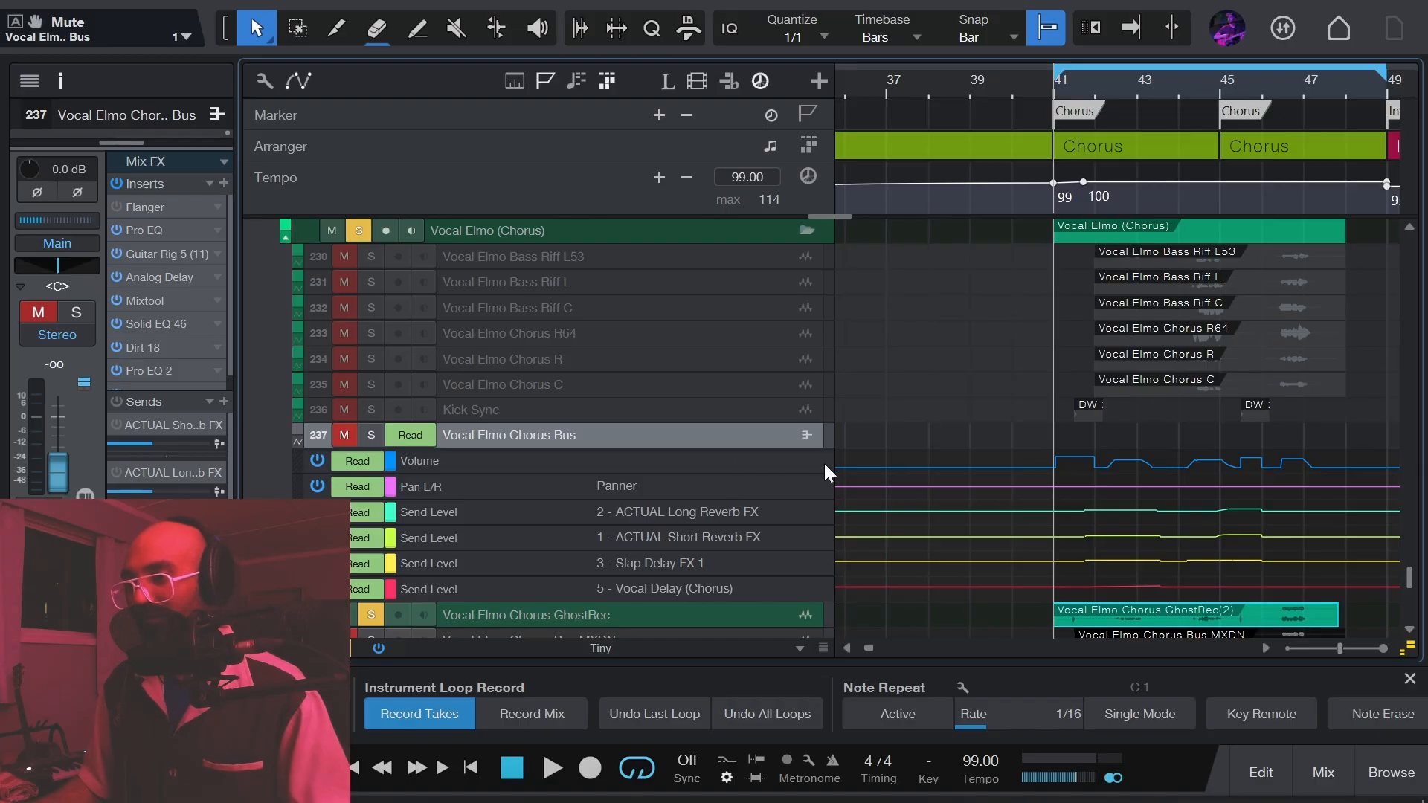
scroll(1138, 565, "down", 3)
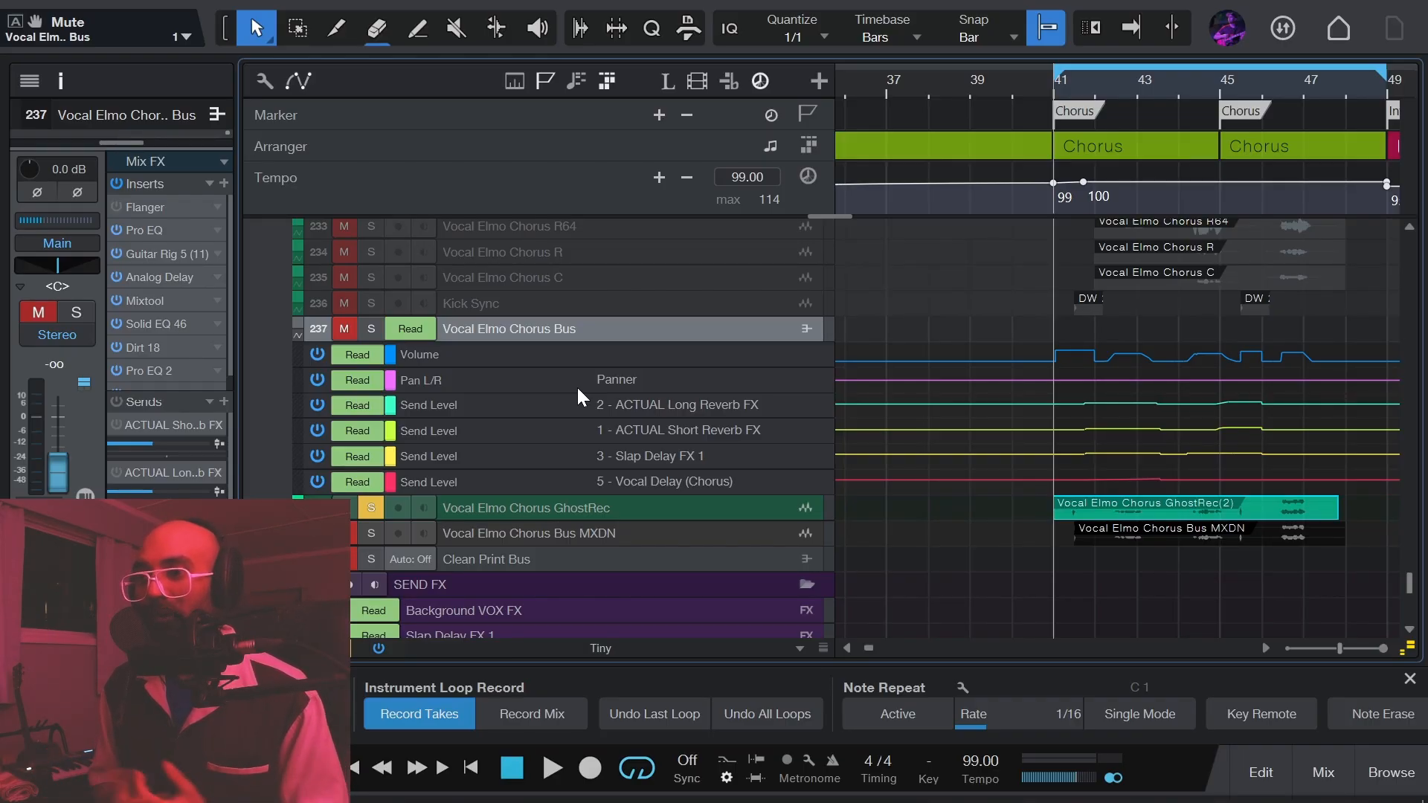
scroll(566, 401, "down", 5)
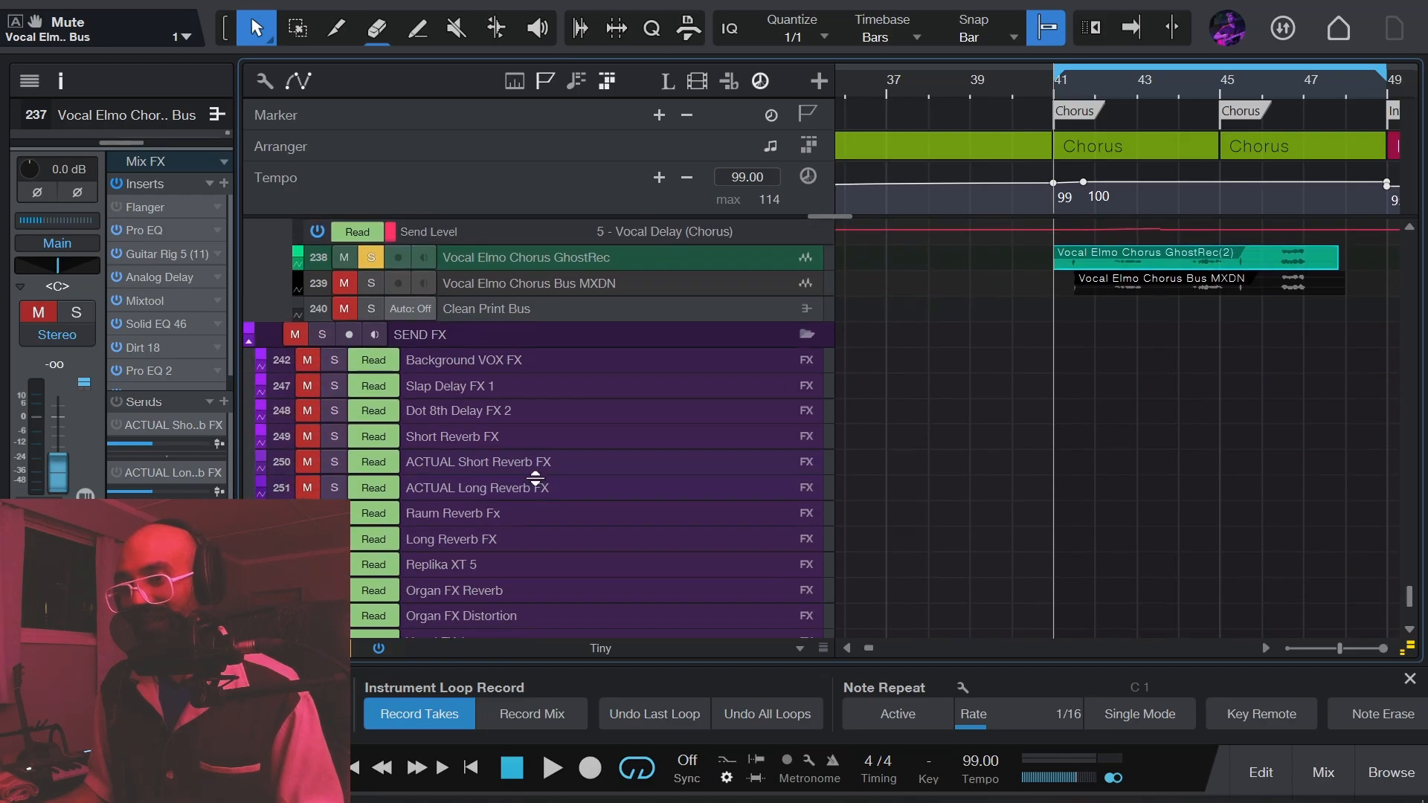
scroll(535, 480, "down", 4)
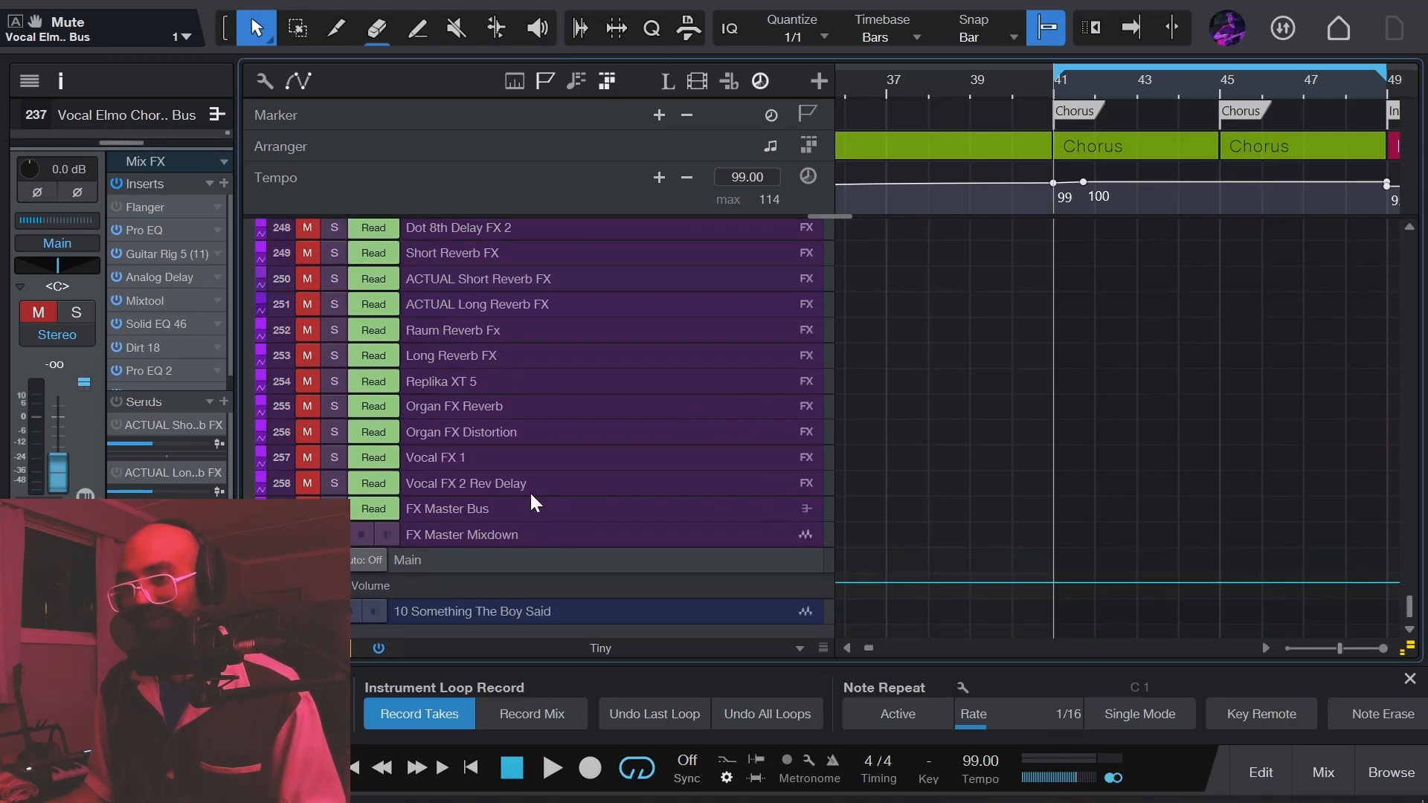
scroll(530, 491, "up", 7)
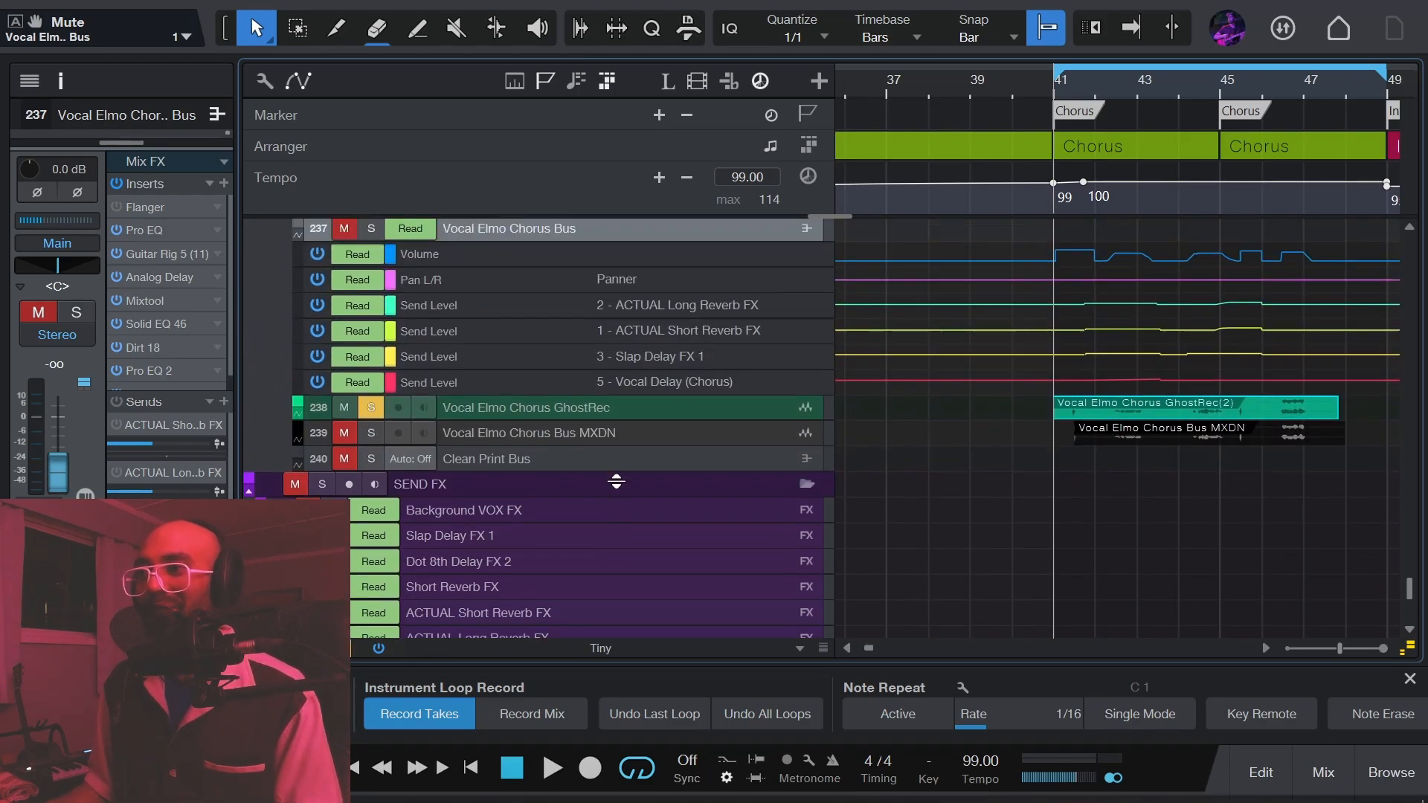
scroll(616, 482, "up", 2)
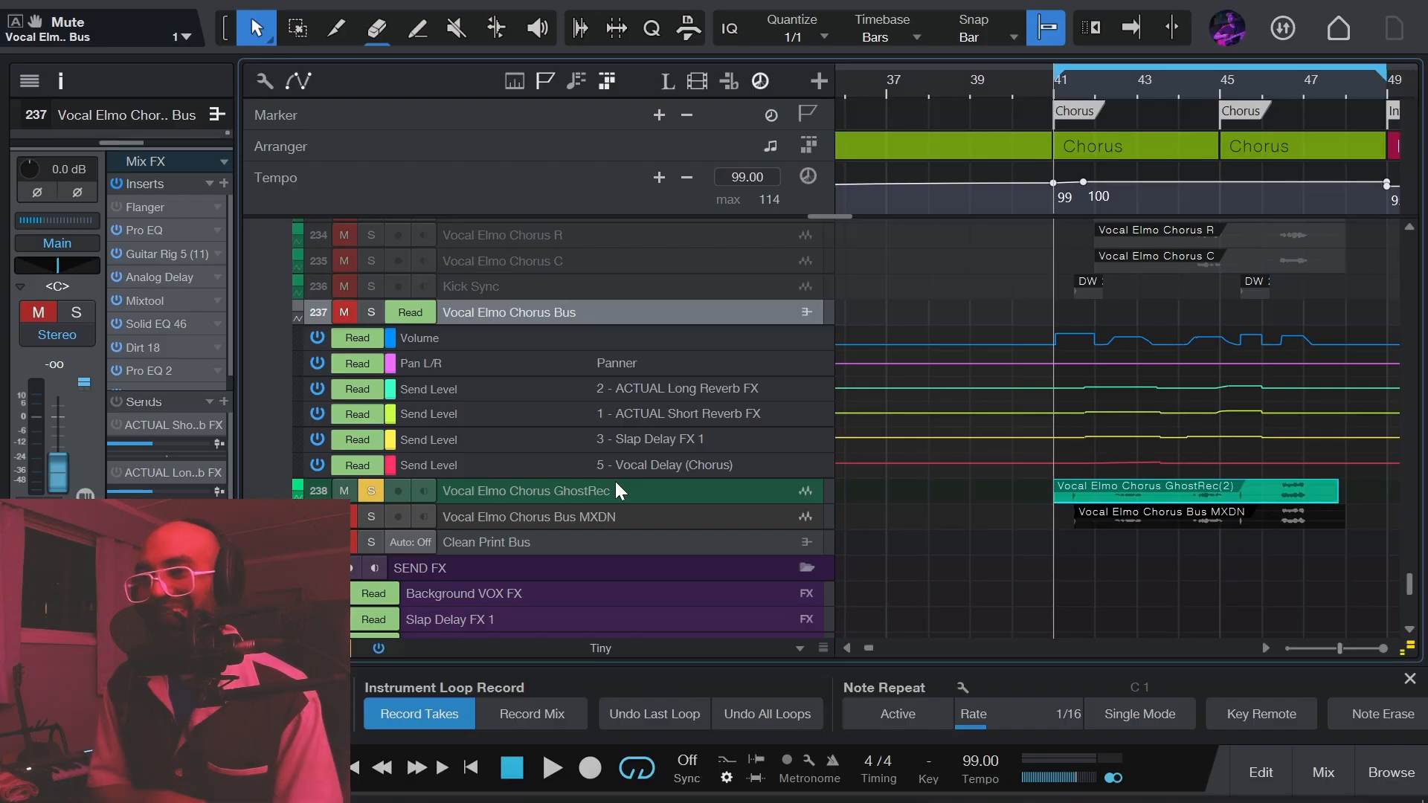